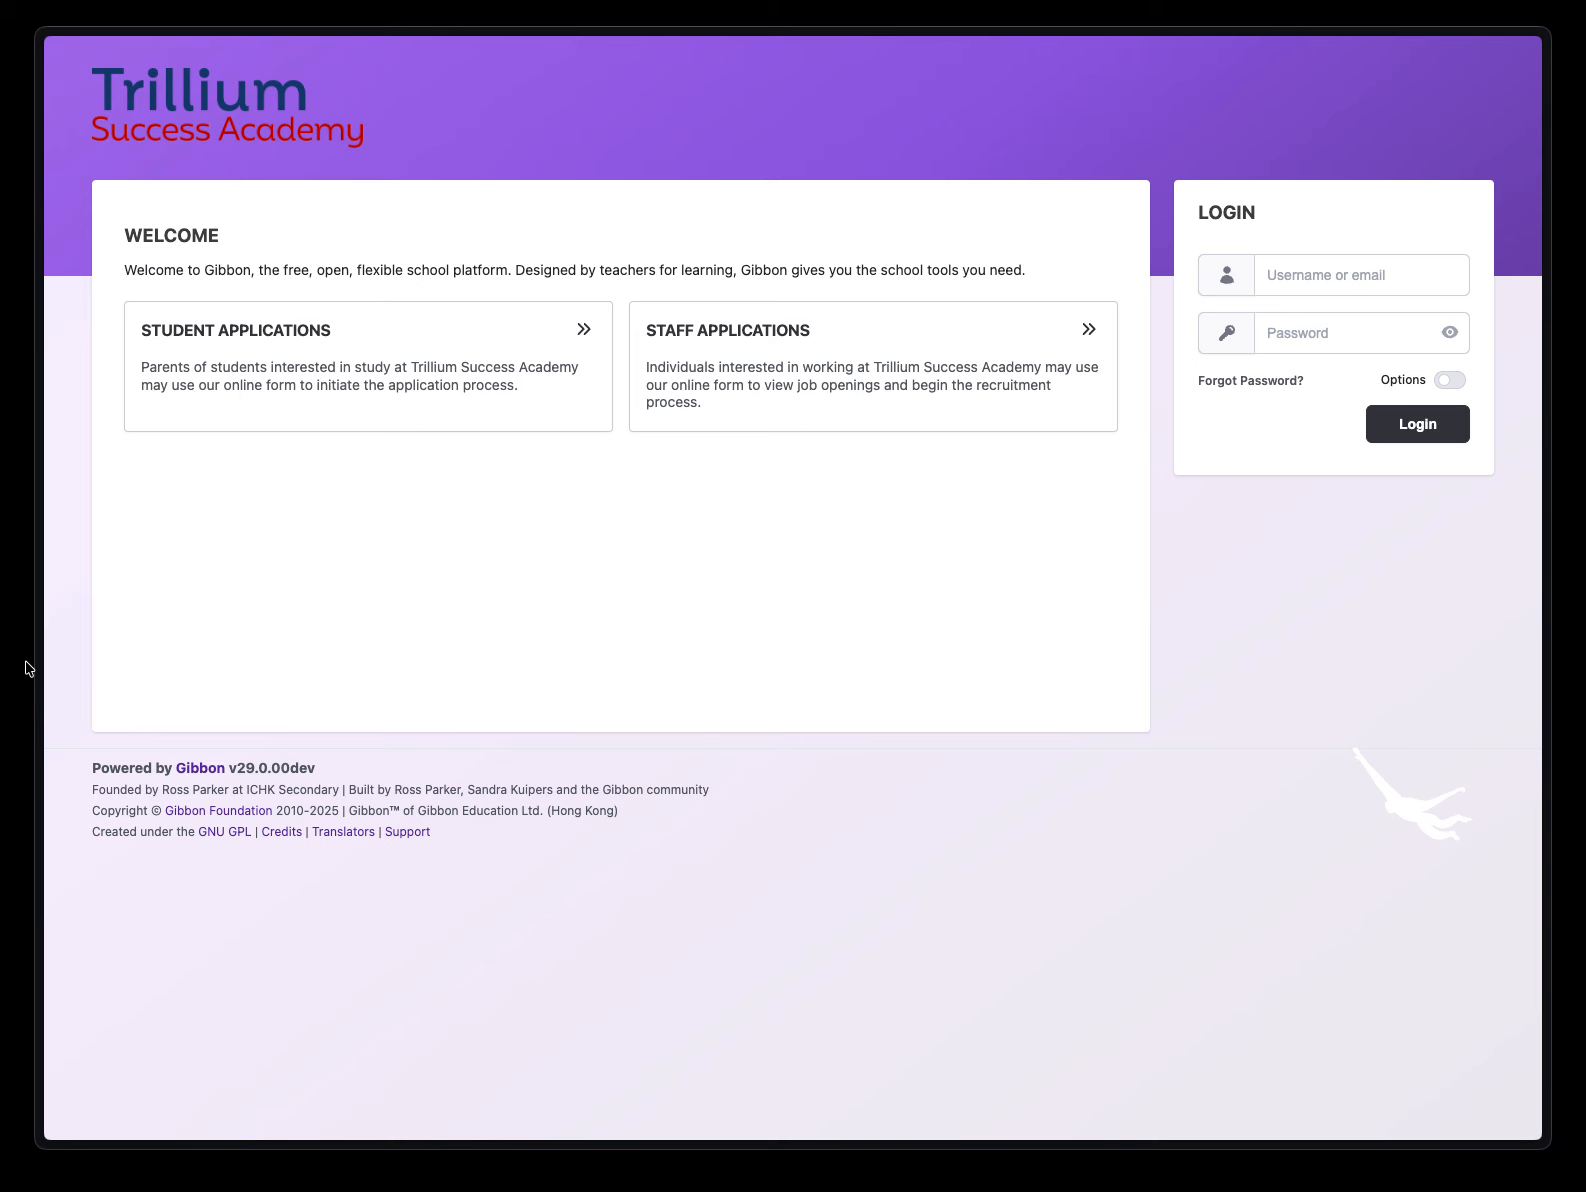
# - Check the portal's full web address in the browser
pyautogui.click(252, 628)
pyautogui.moveTo(28, 233)
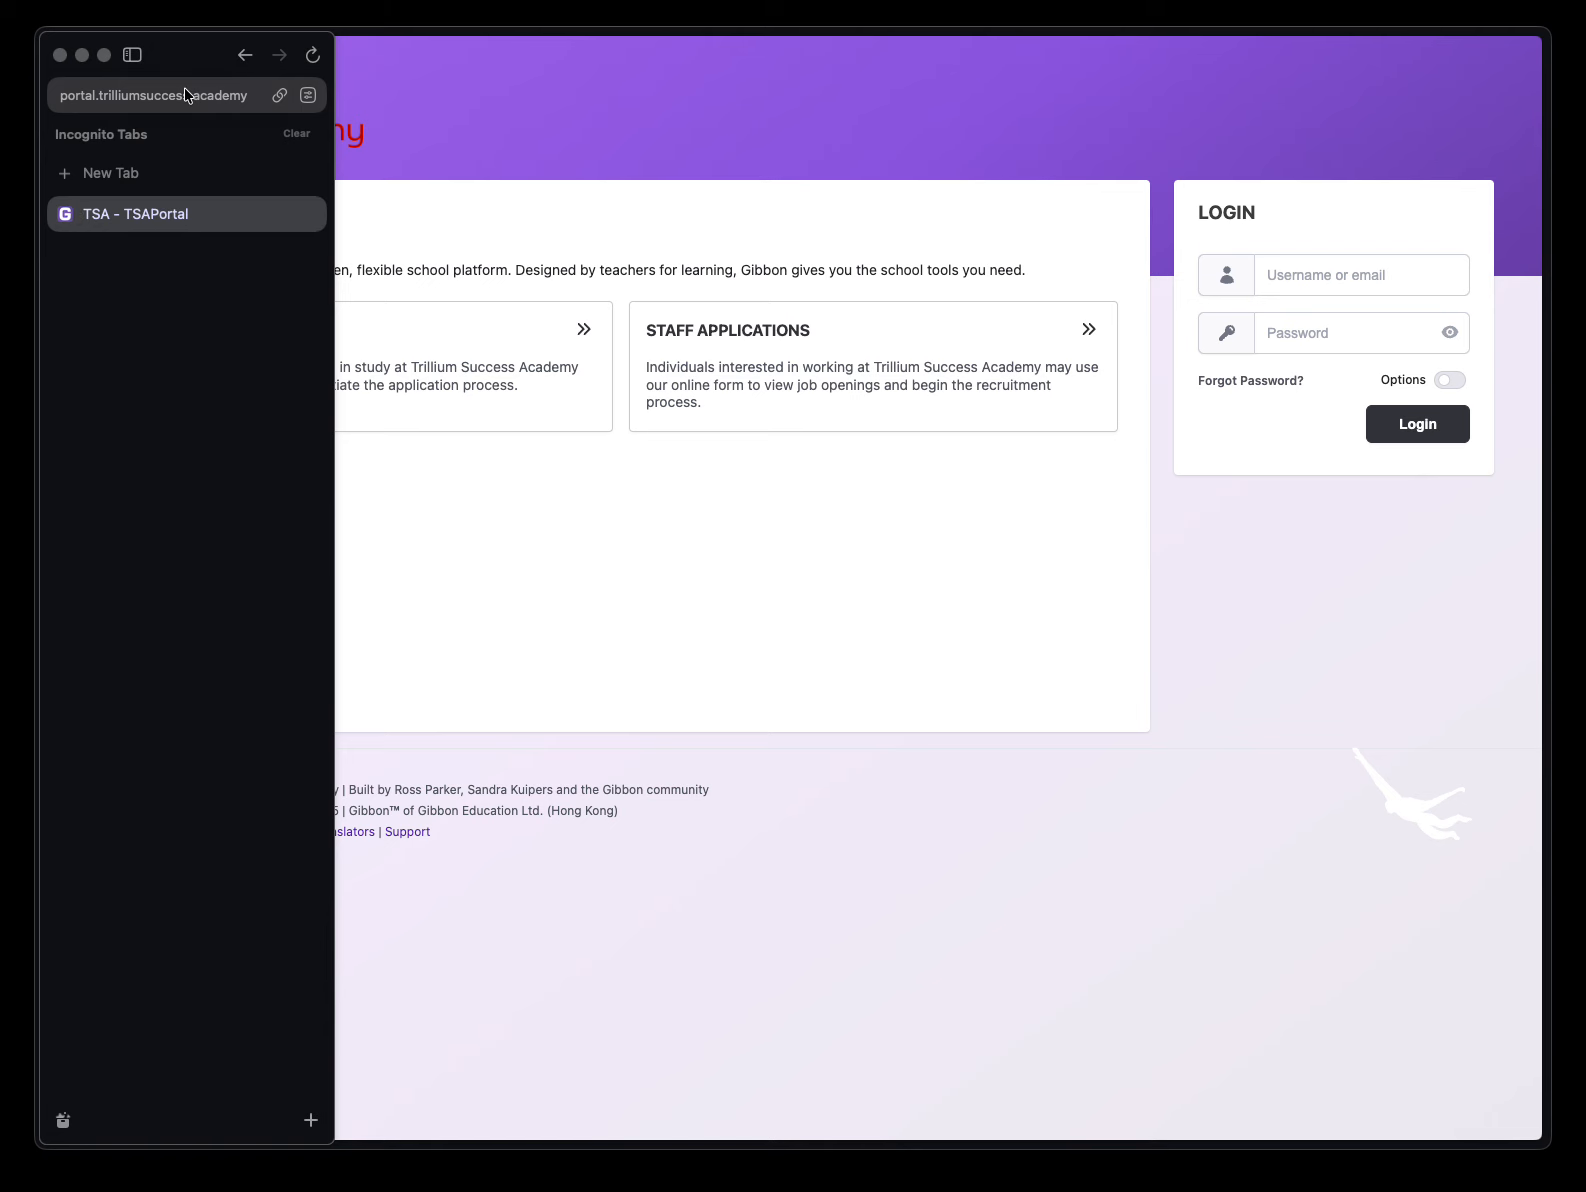
pyautogui.click(185, 95)
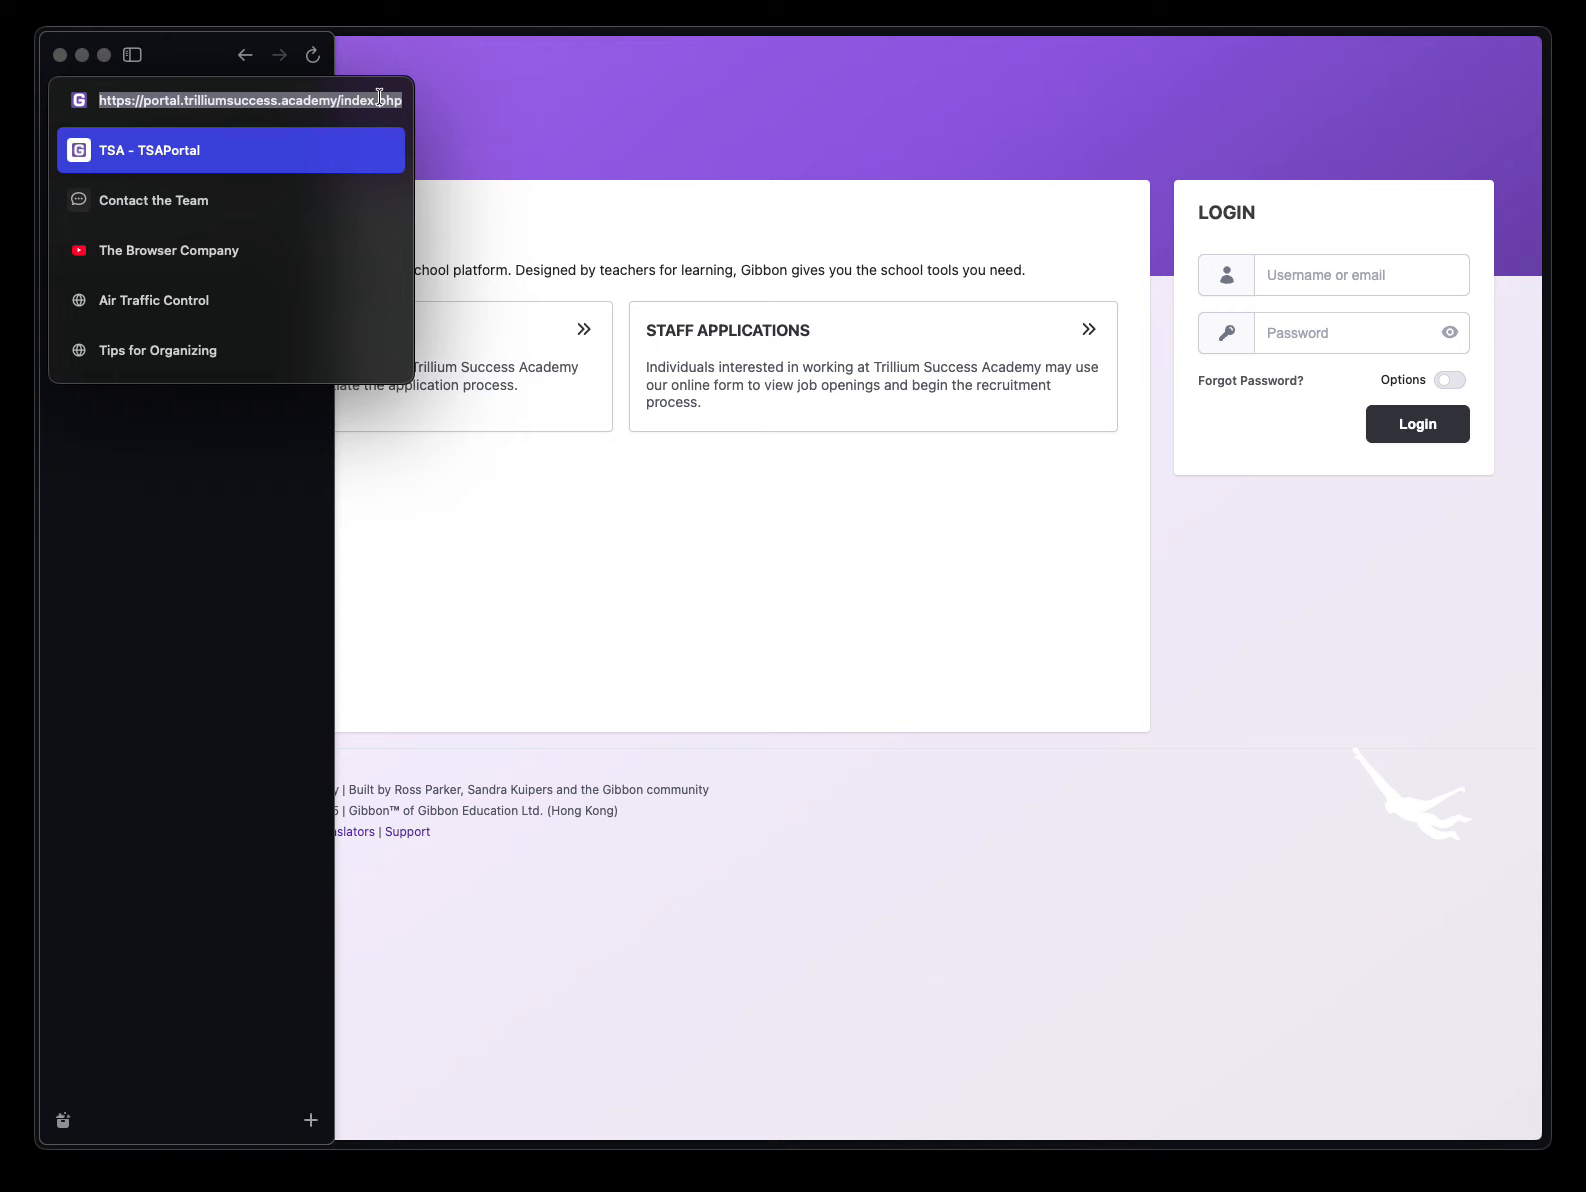
pyautogui.click(534, 98)
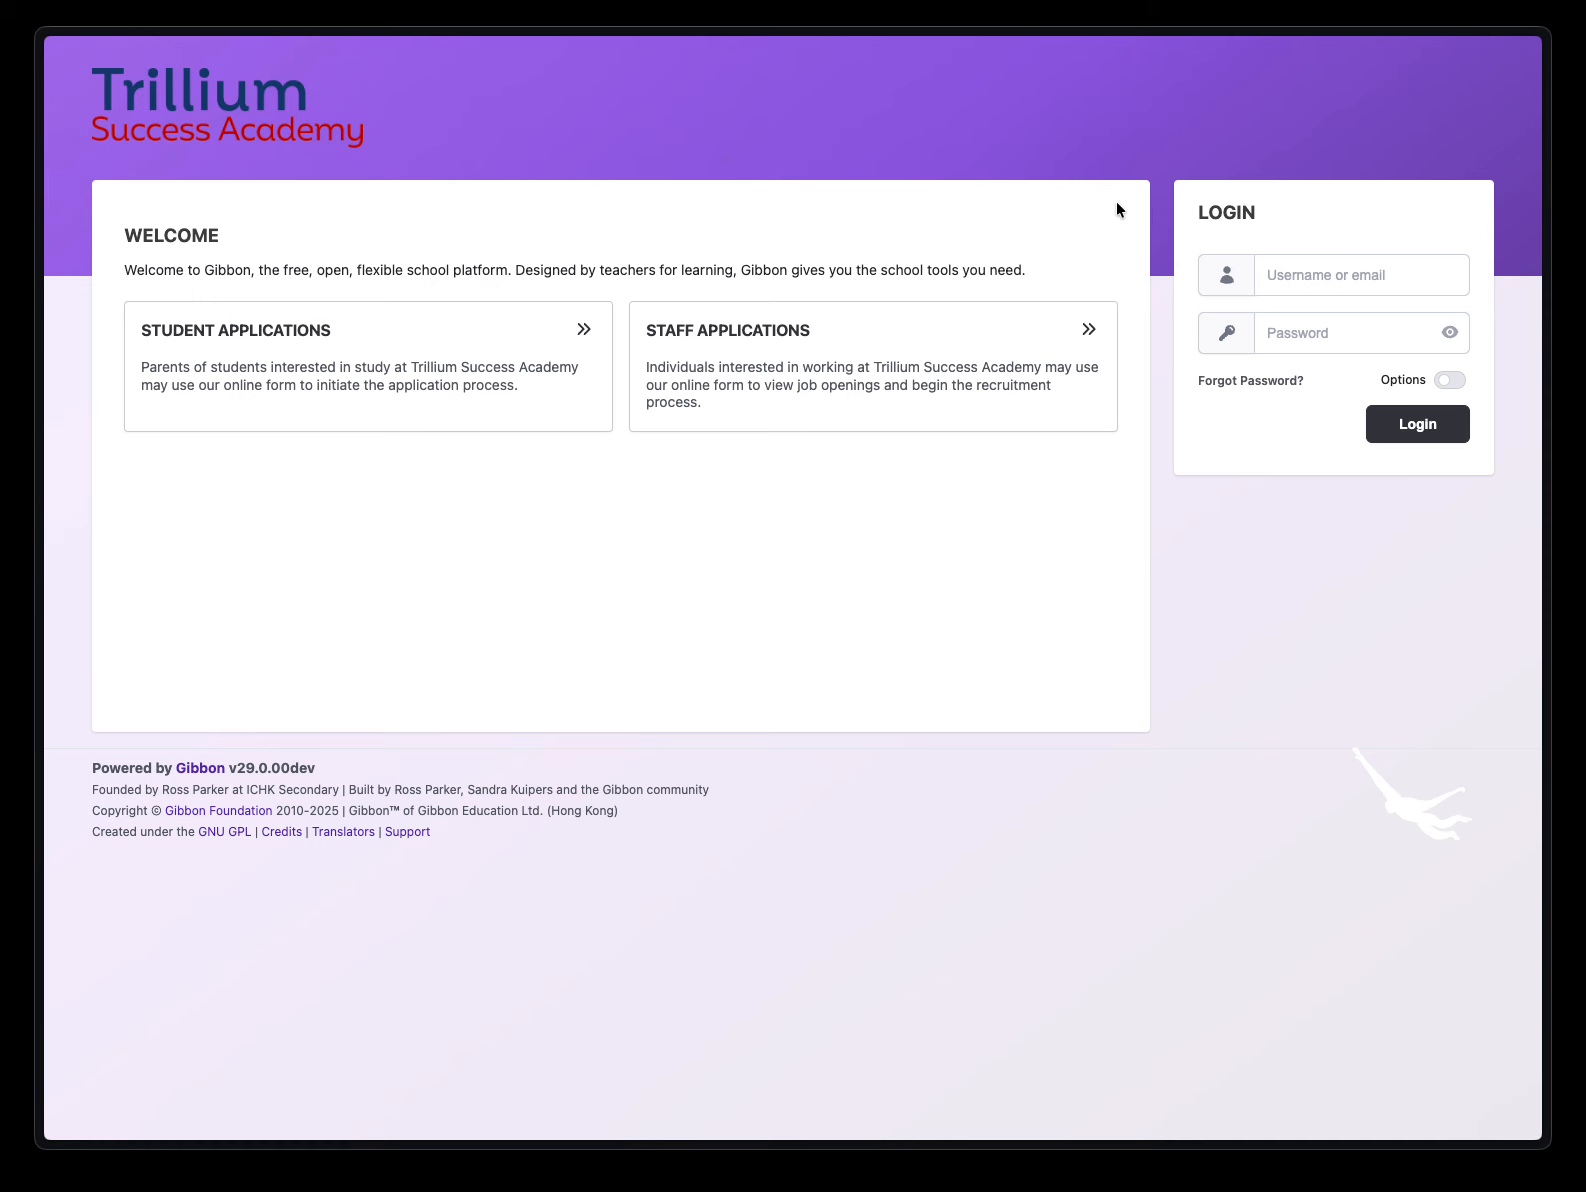
# - Log in to the school portal with the saved staff e-mail and account password
pyautogui.click(1355, 274)
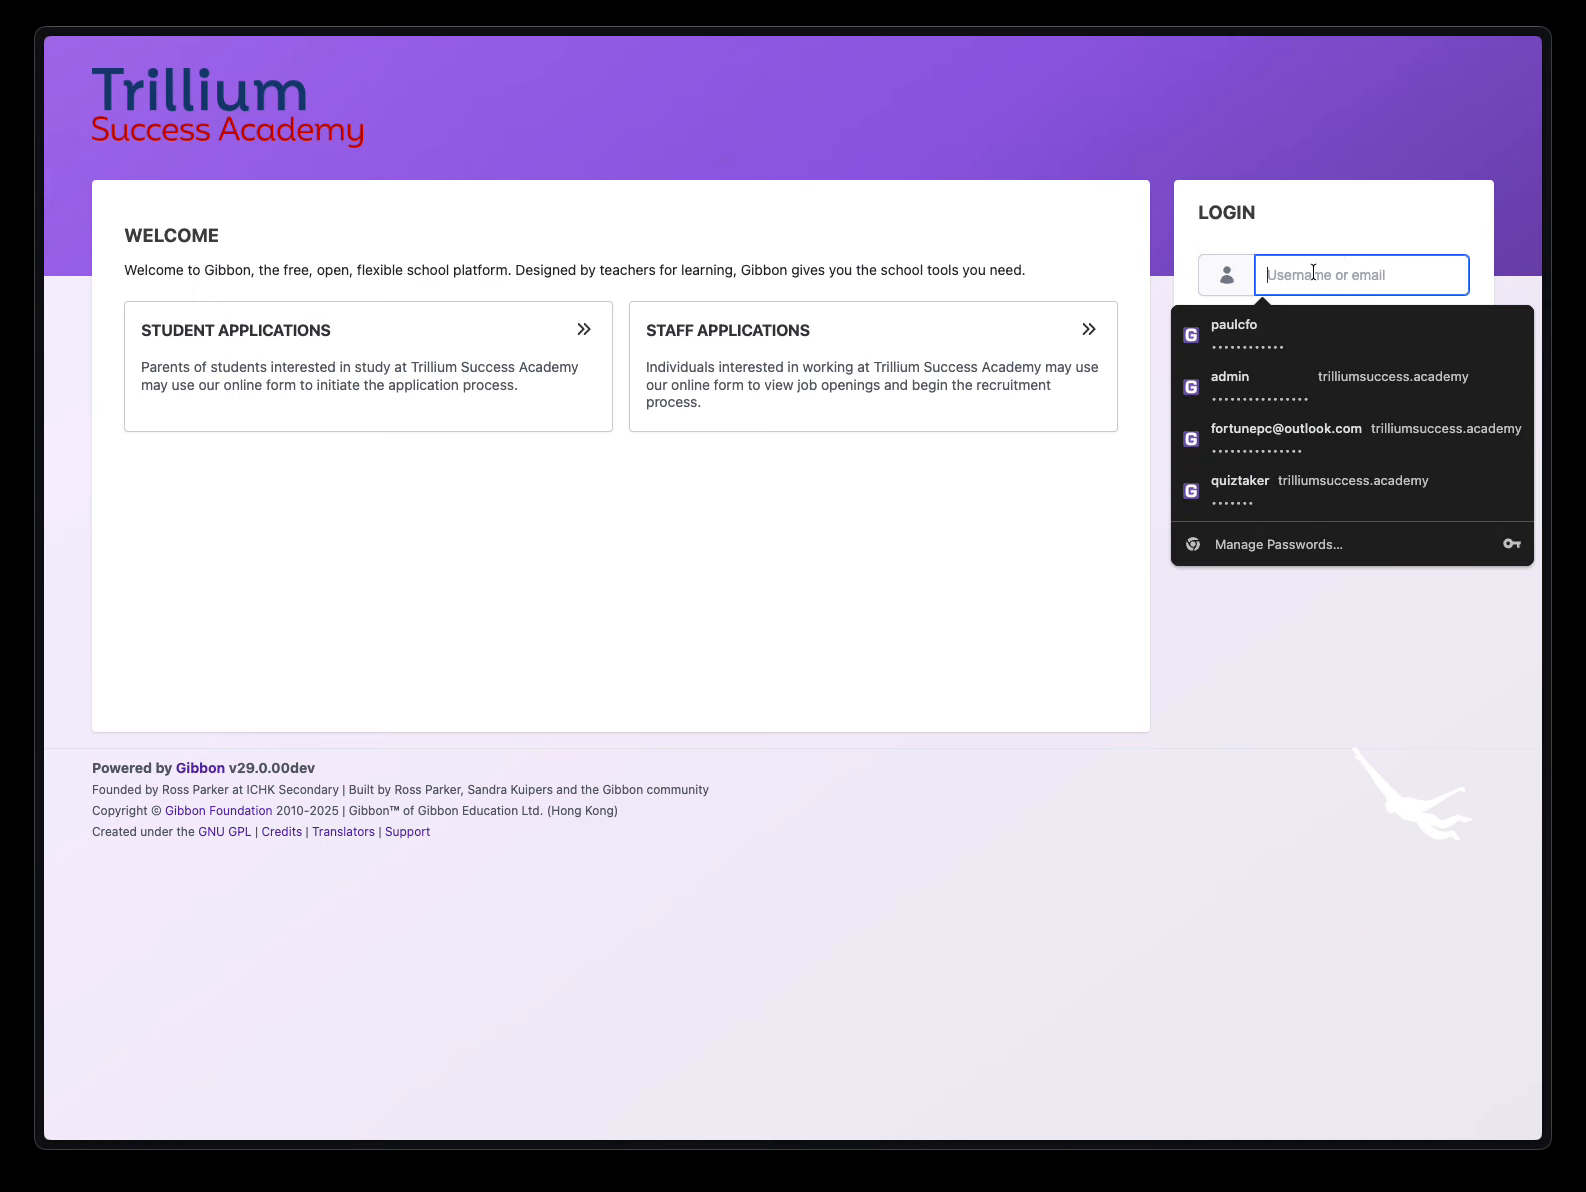
pyautogui.click(1327, 443)
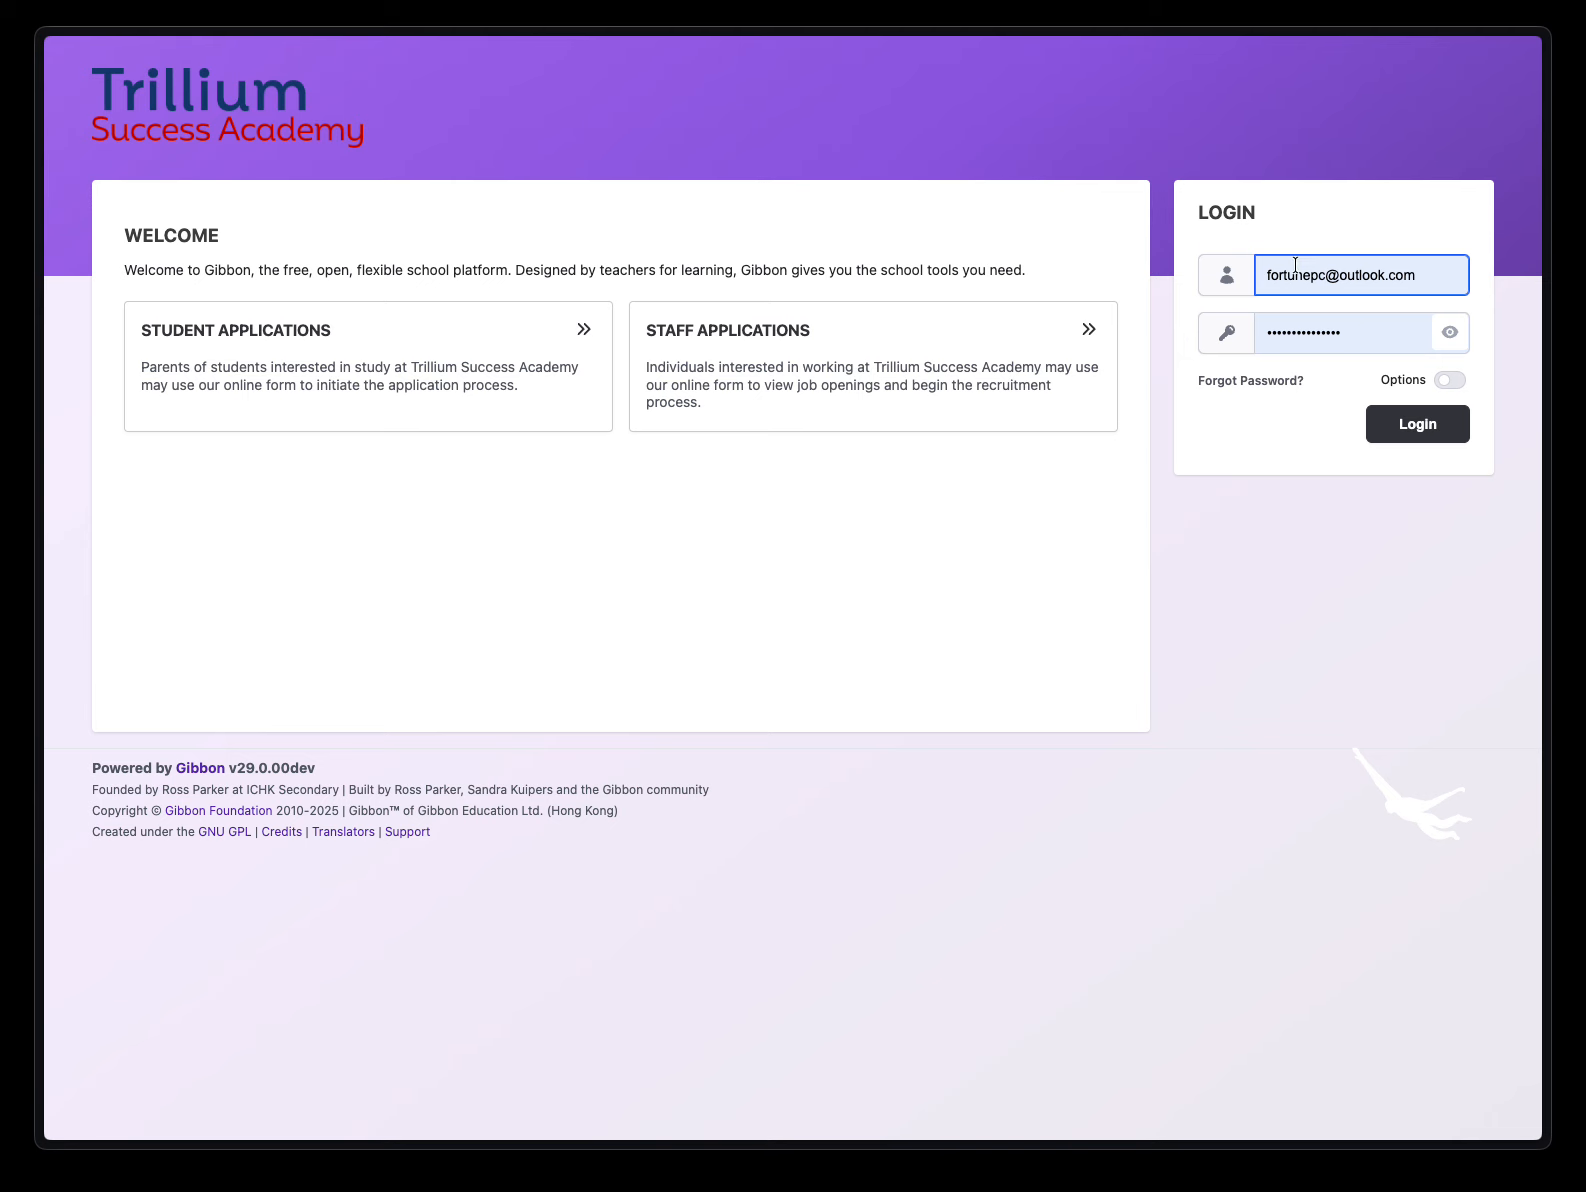
pyautogui.click(1447, 438)
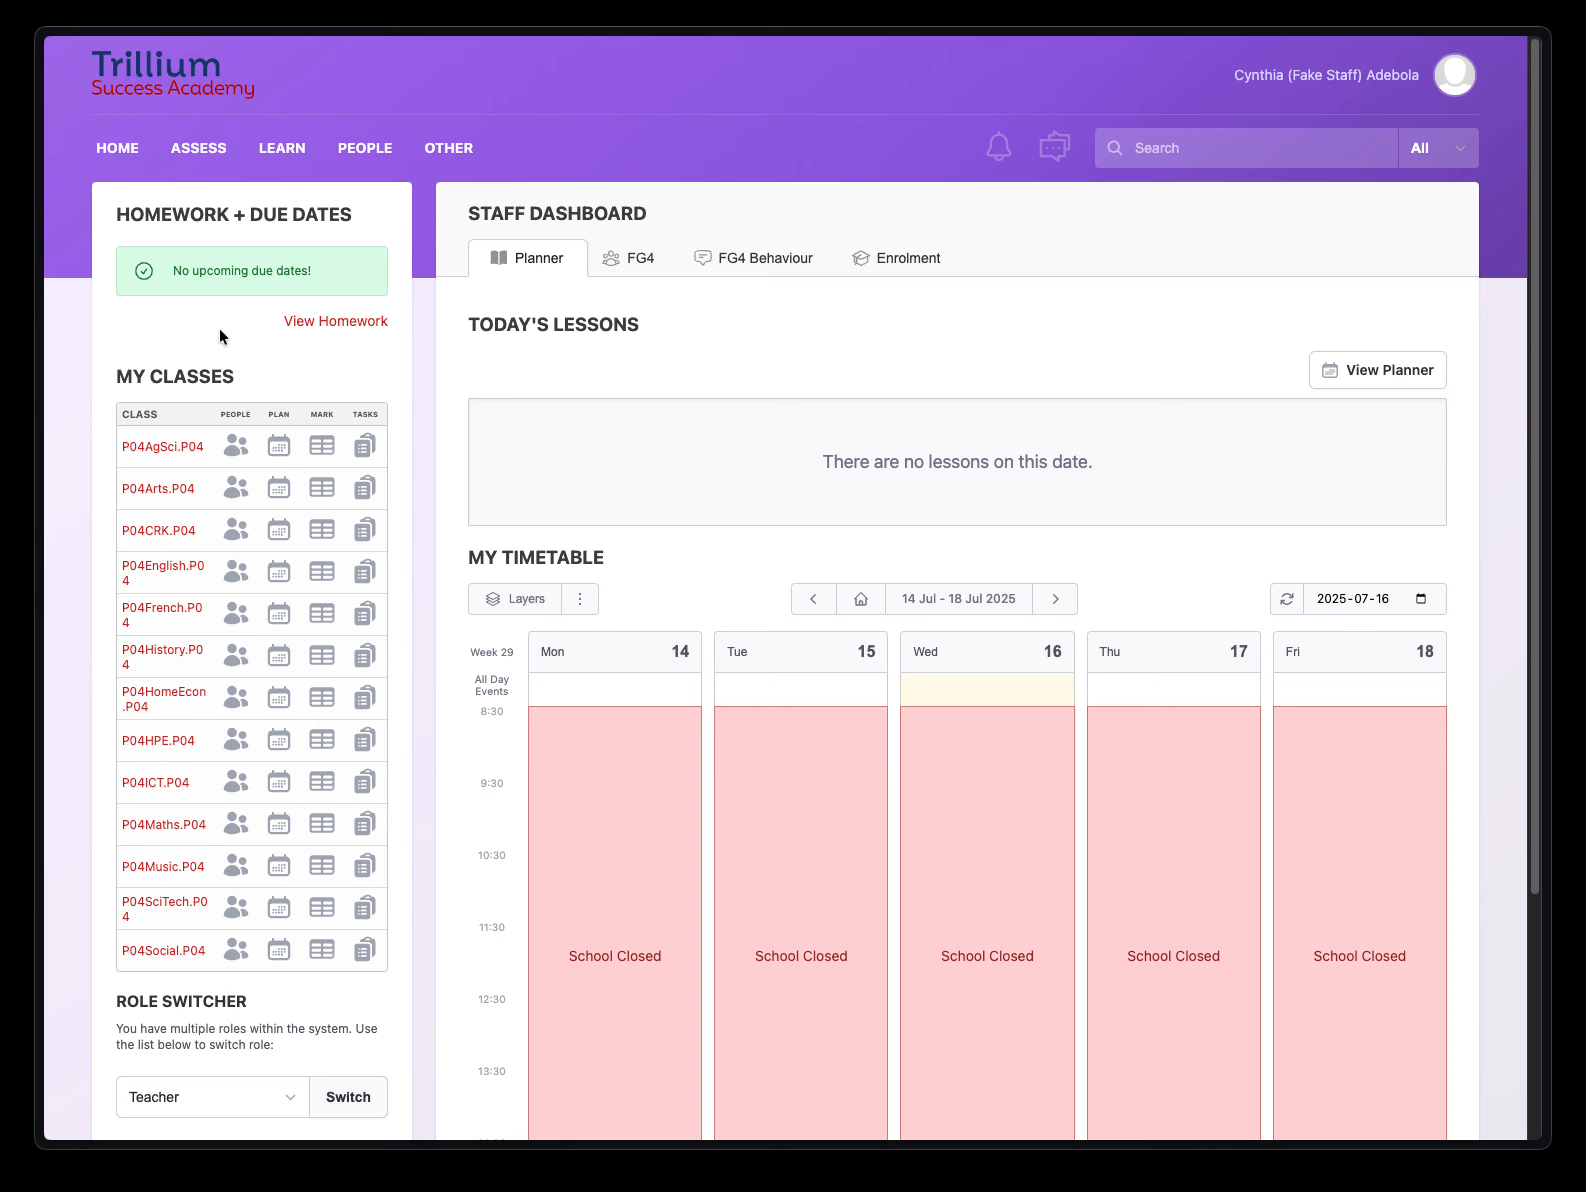
# - Go to the Formal Assessment module and open its Write Internal Assessments page
pyautogui.moveTo(217, 147)
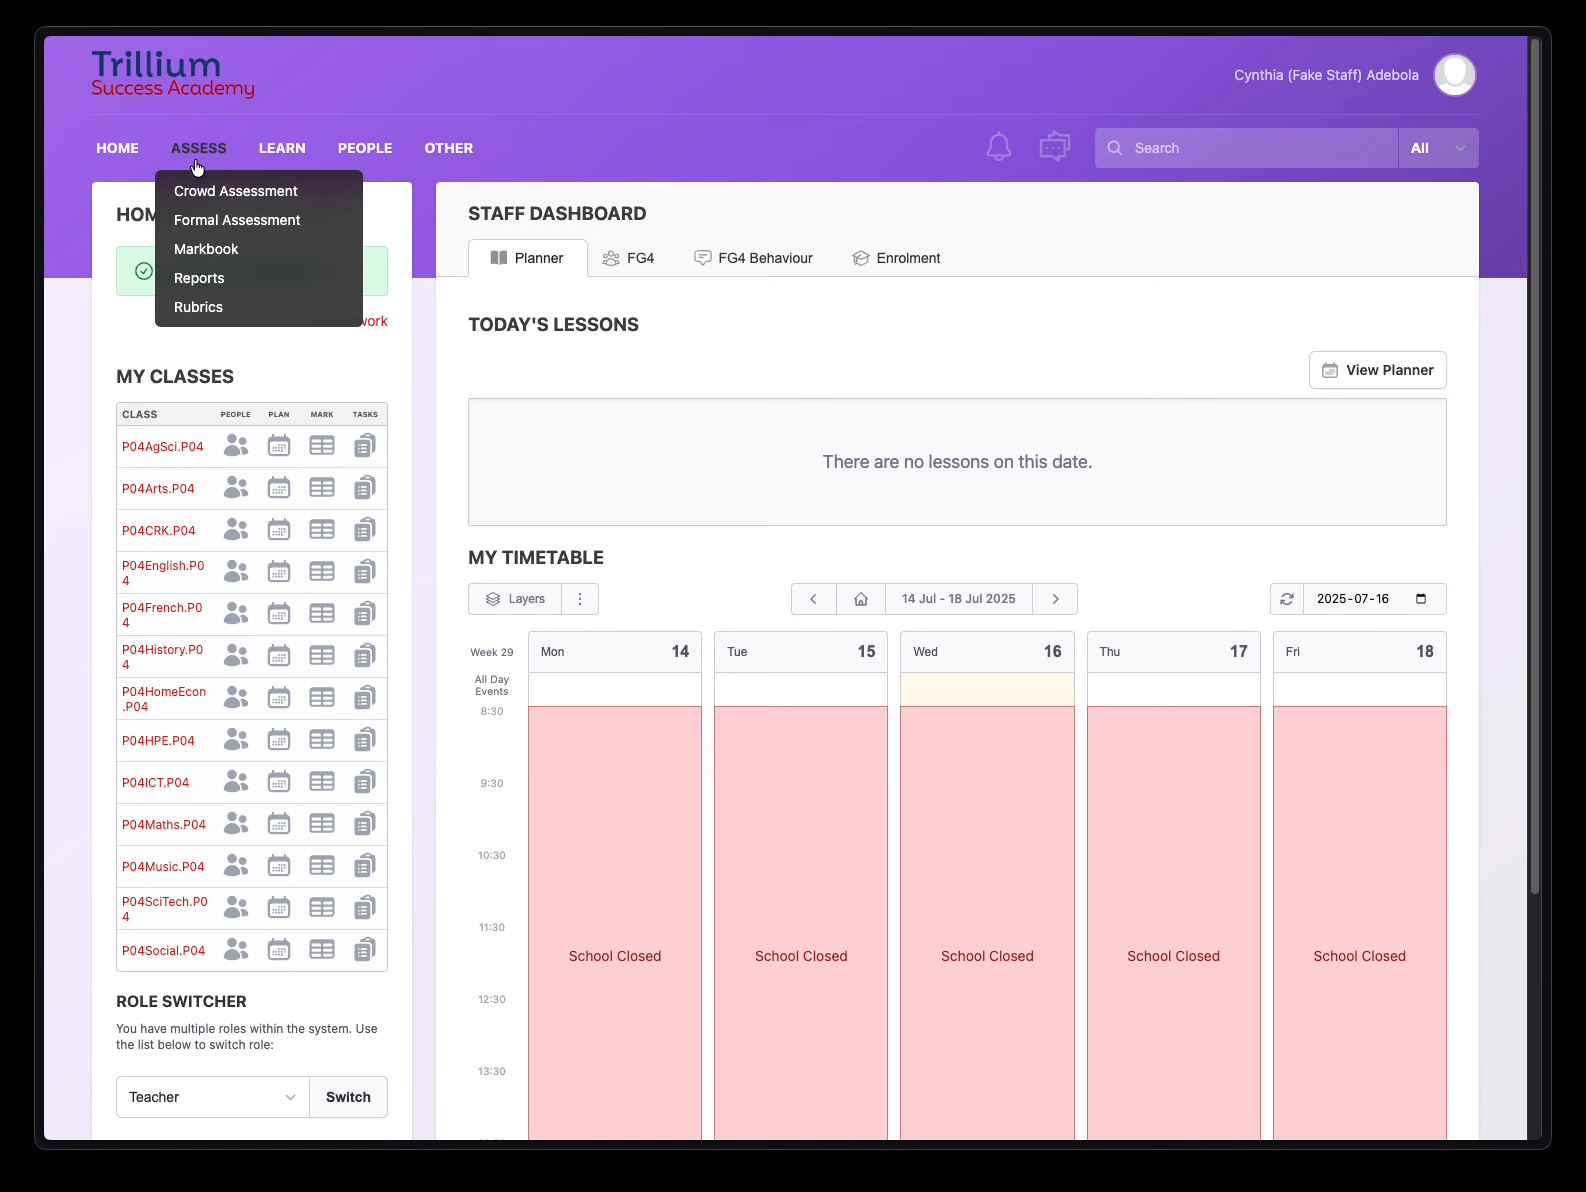
pyautogui.click(266, 224)
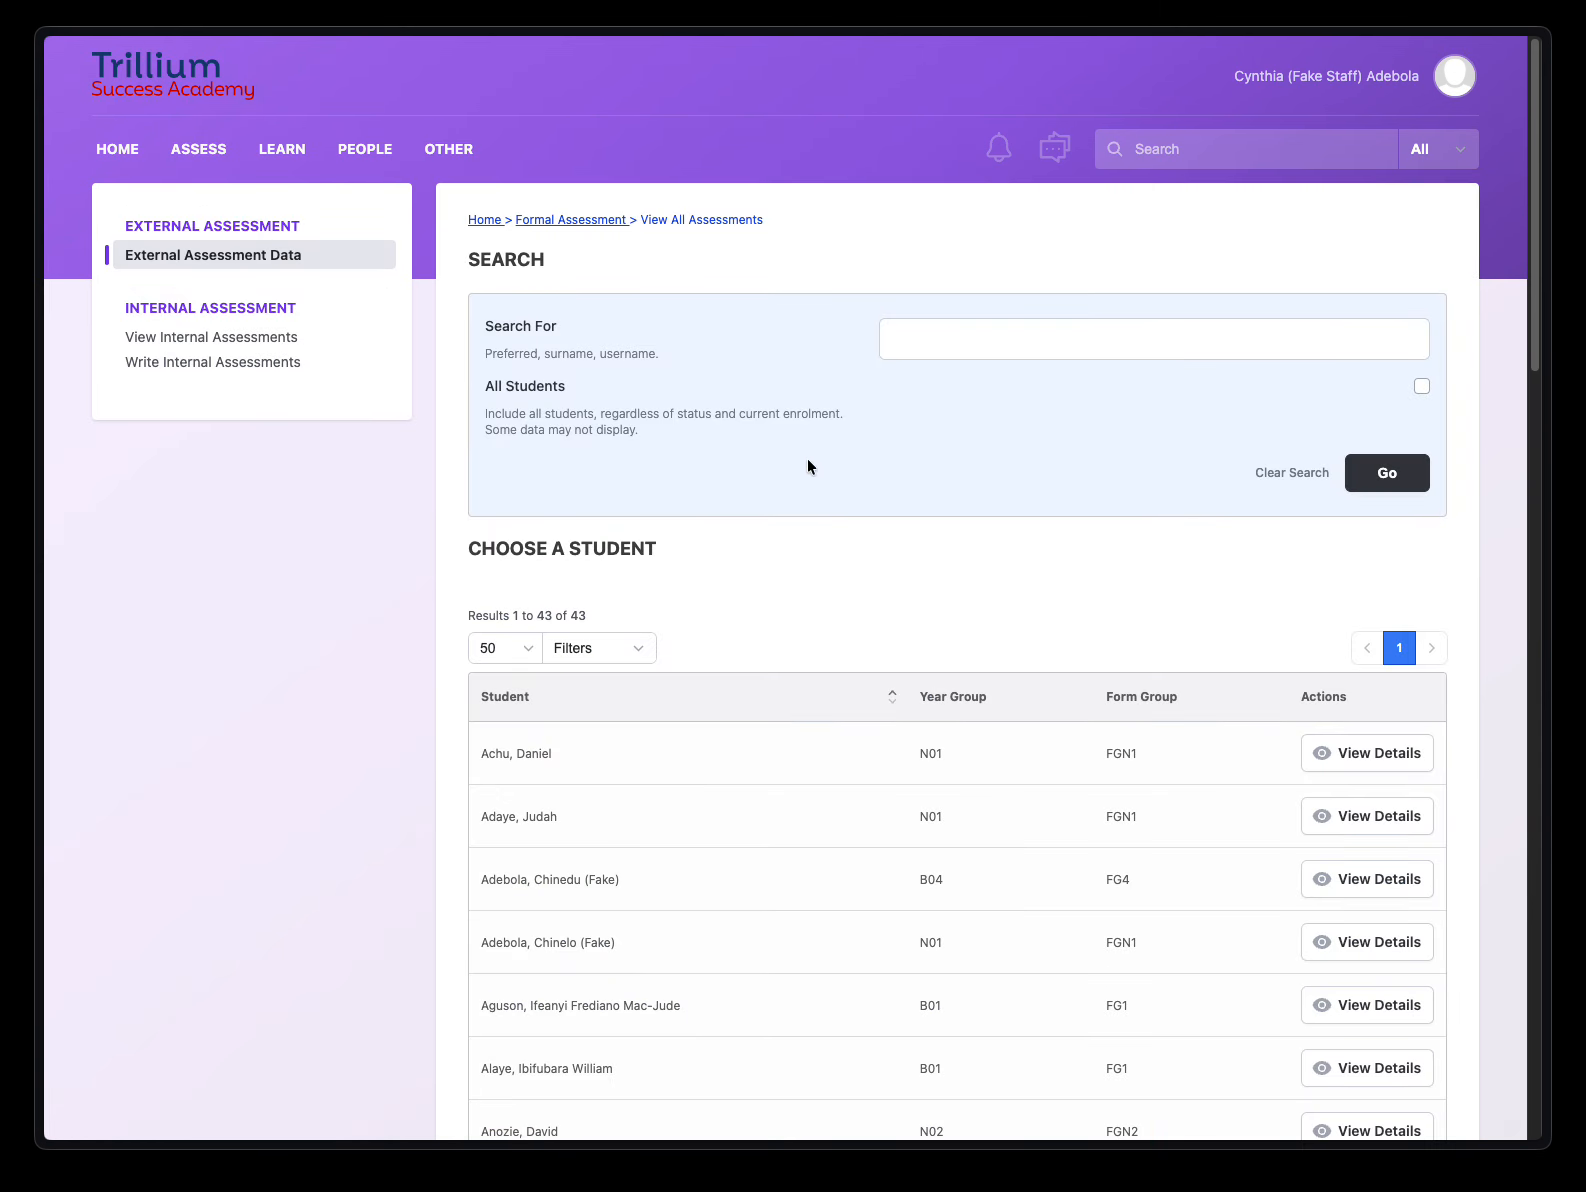
pyautogui.scroll(-2, 807, 466)
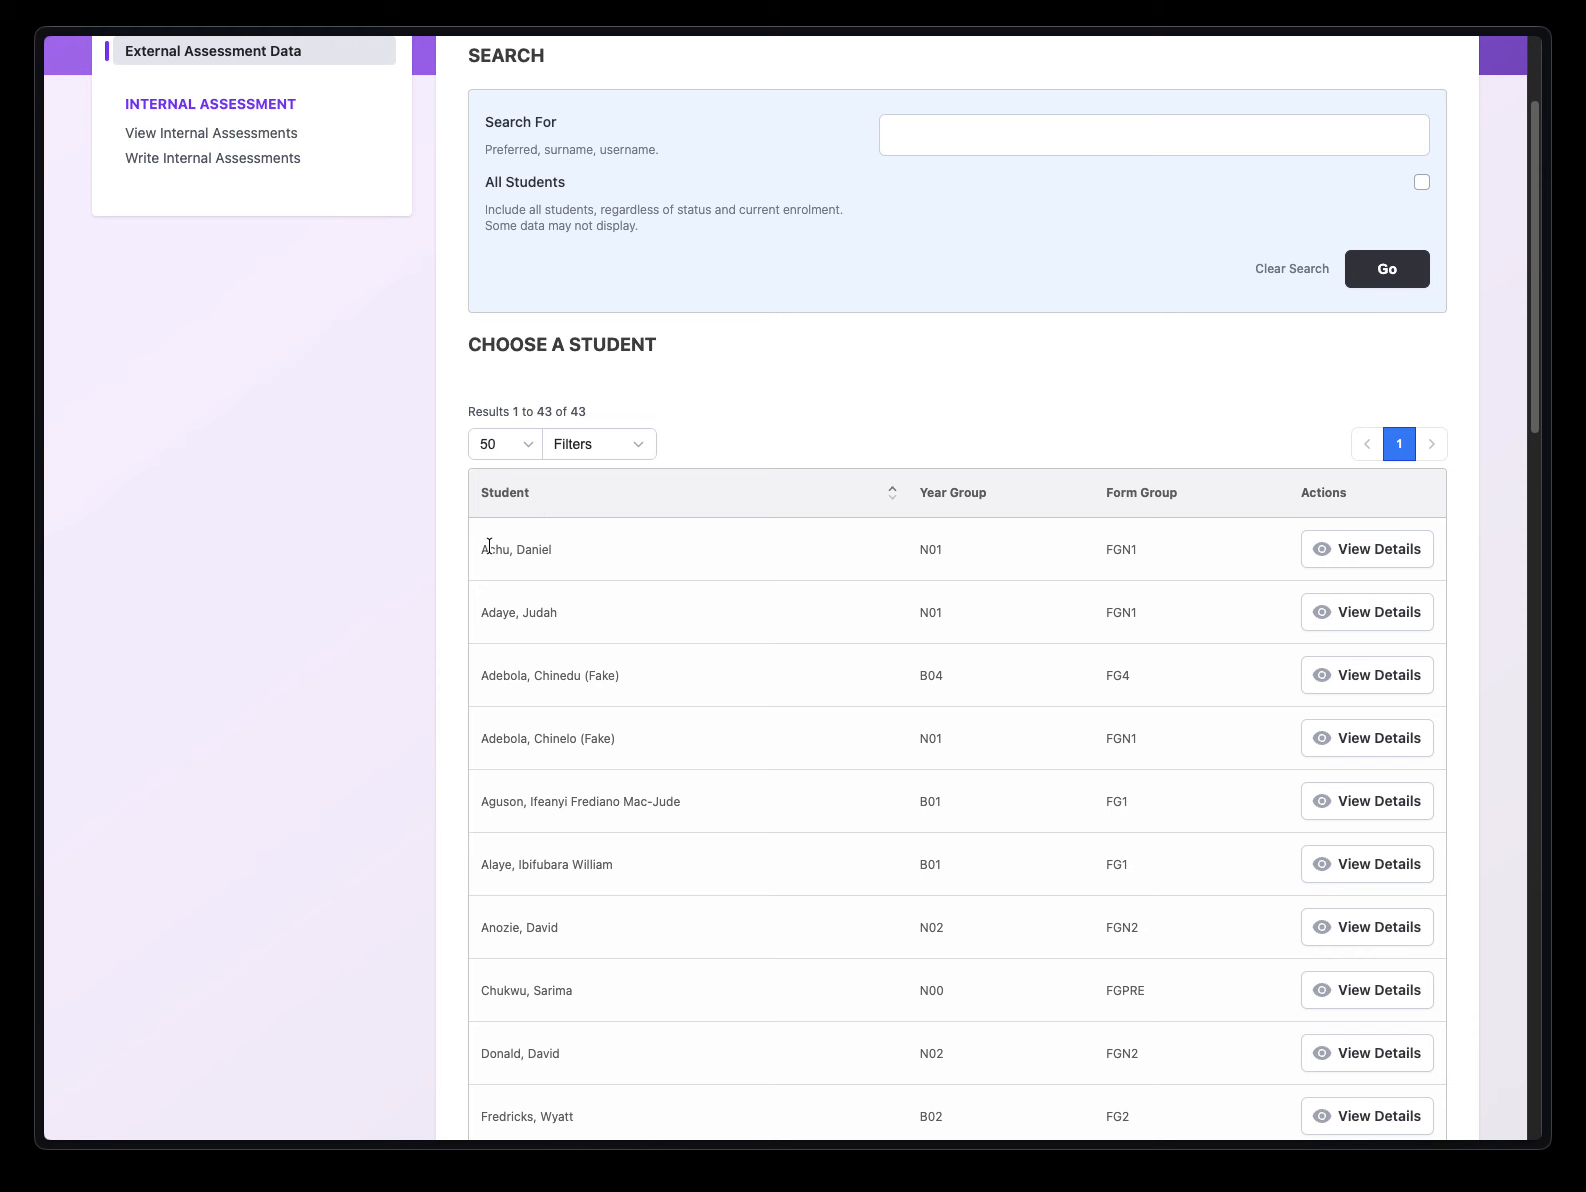
pyautogui.scroll(-5, 781, 545)
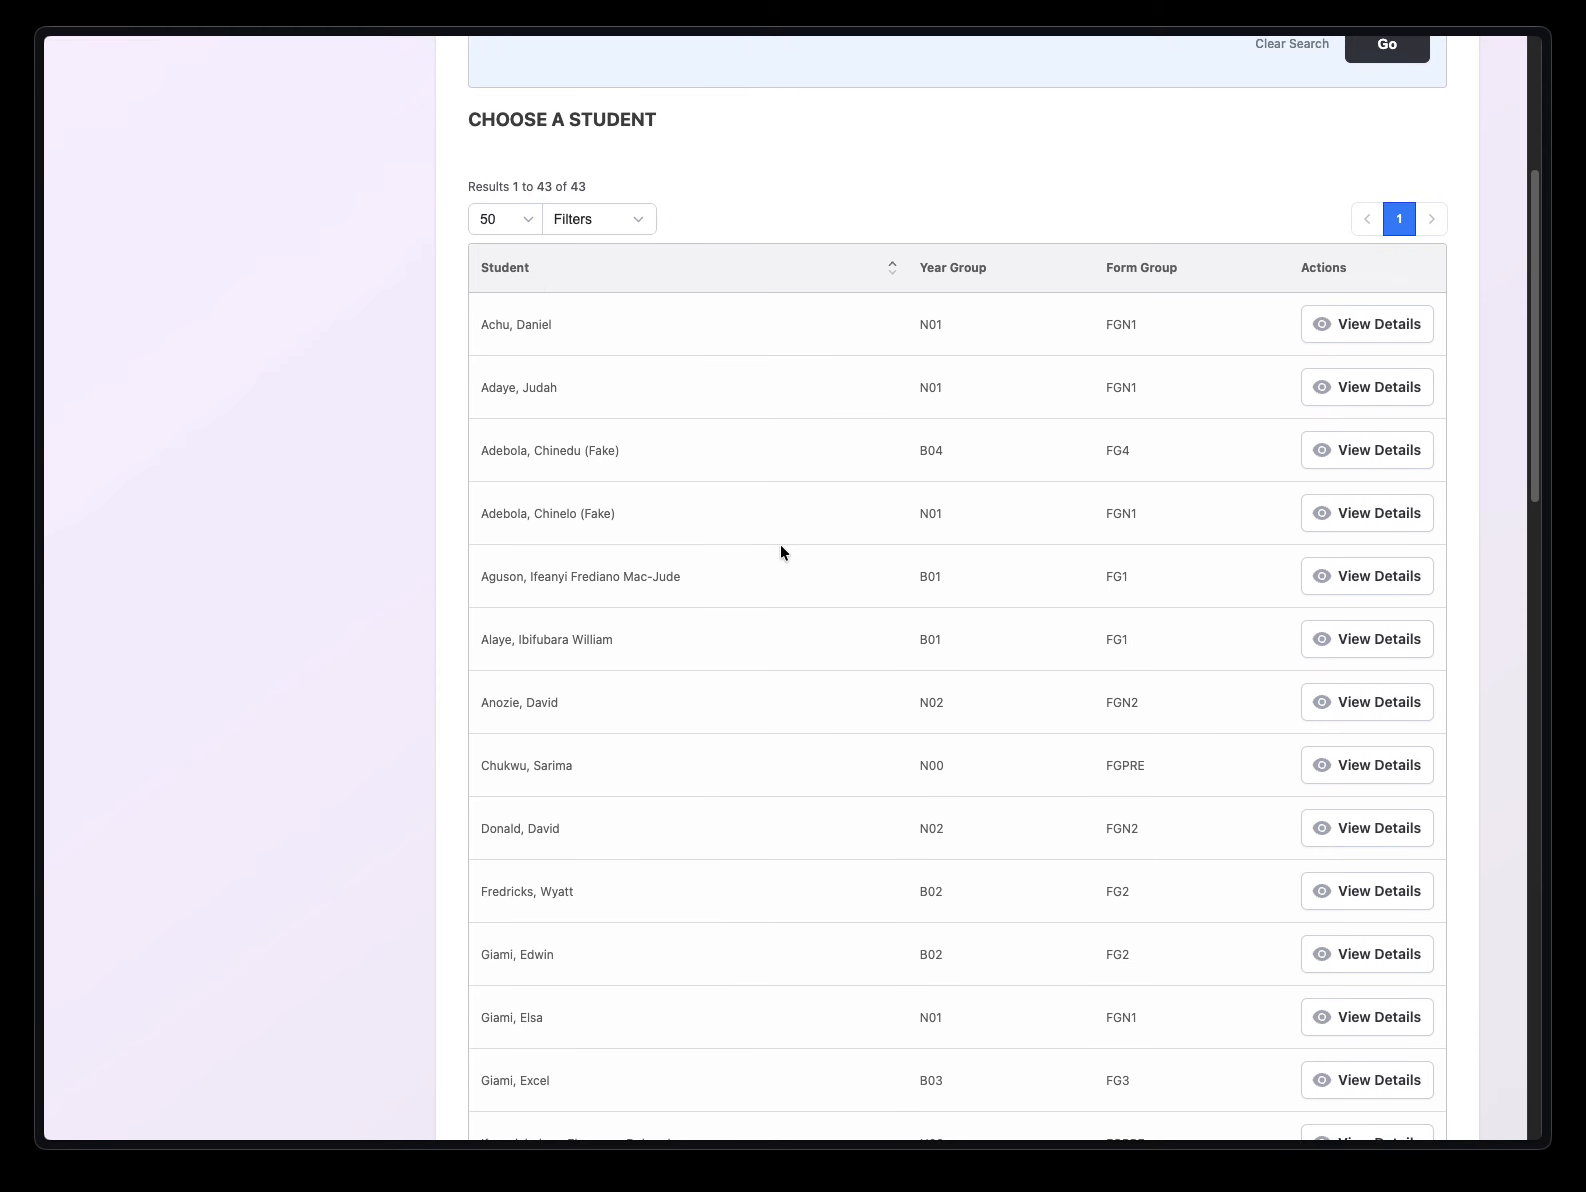
pyautogui.scroll(7, 781, 544)
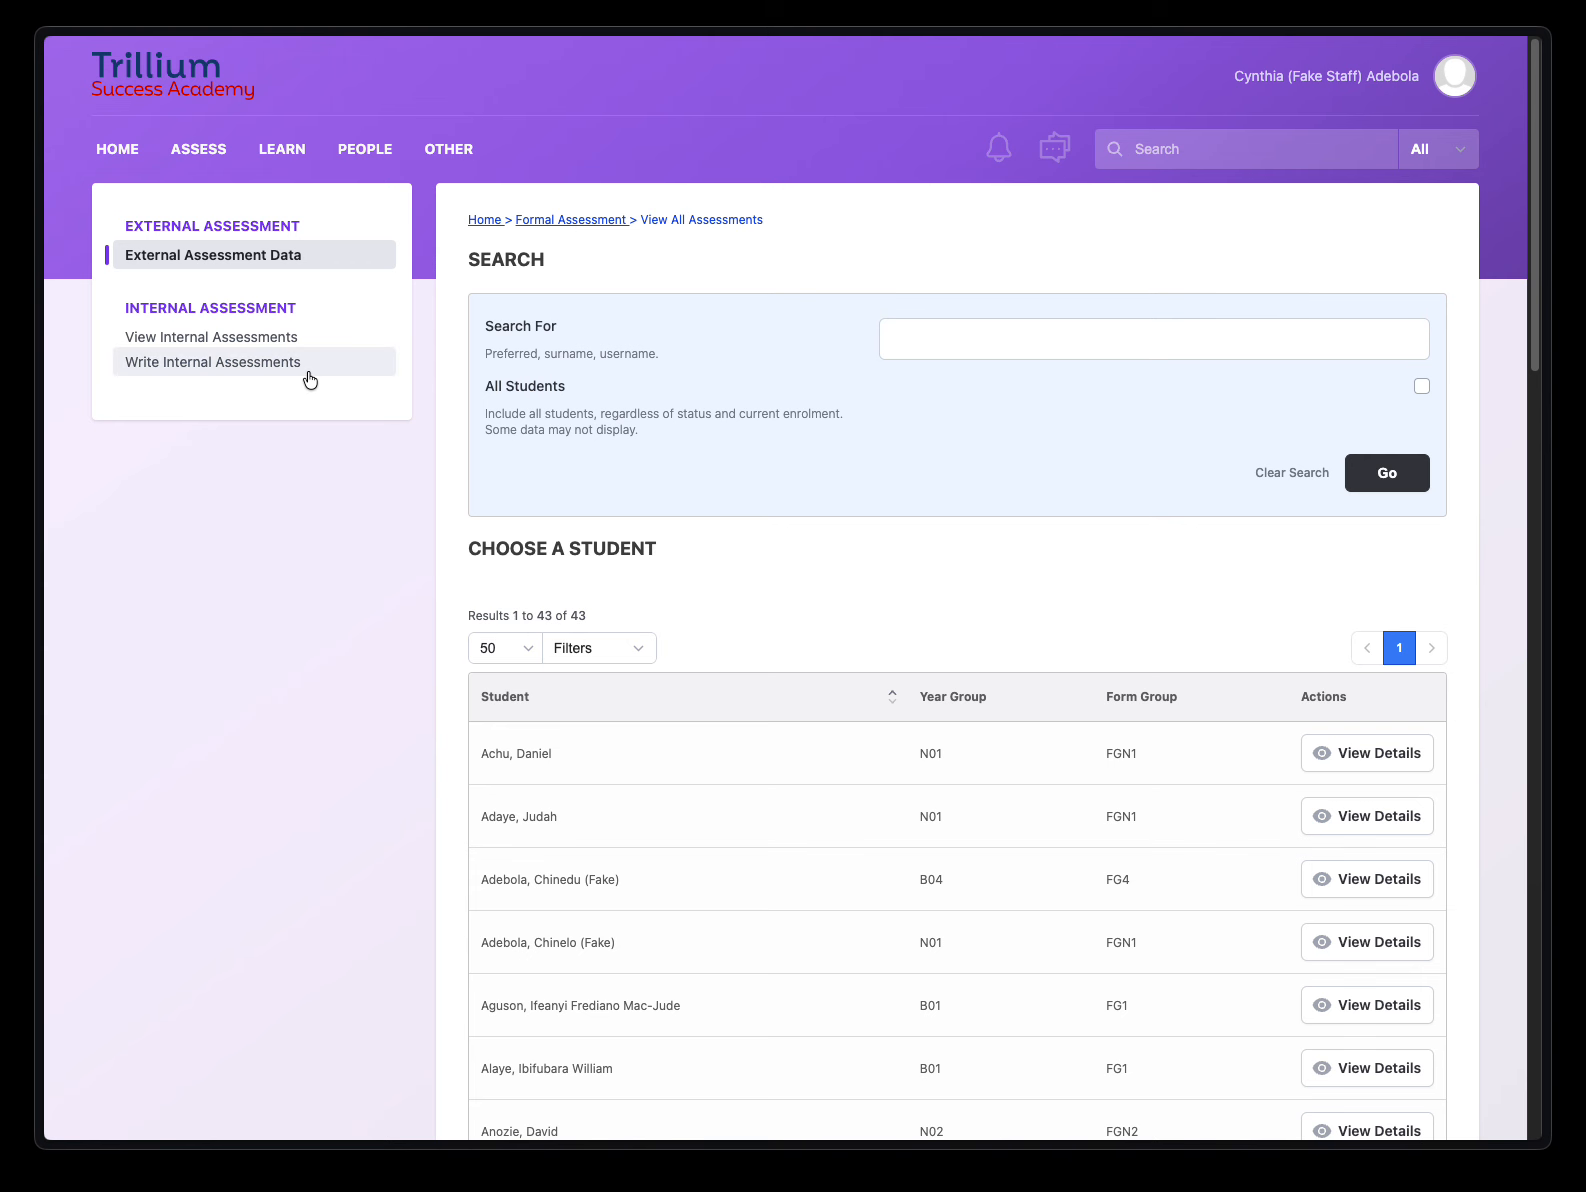
pyautogui.click(221, 364)
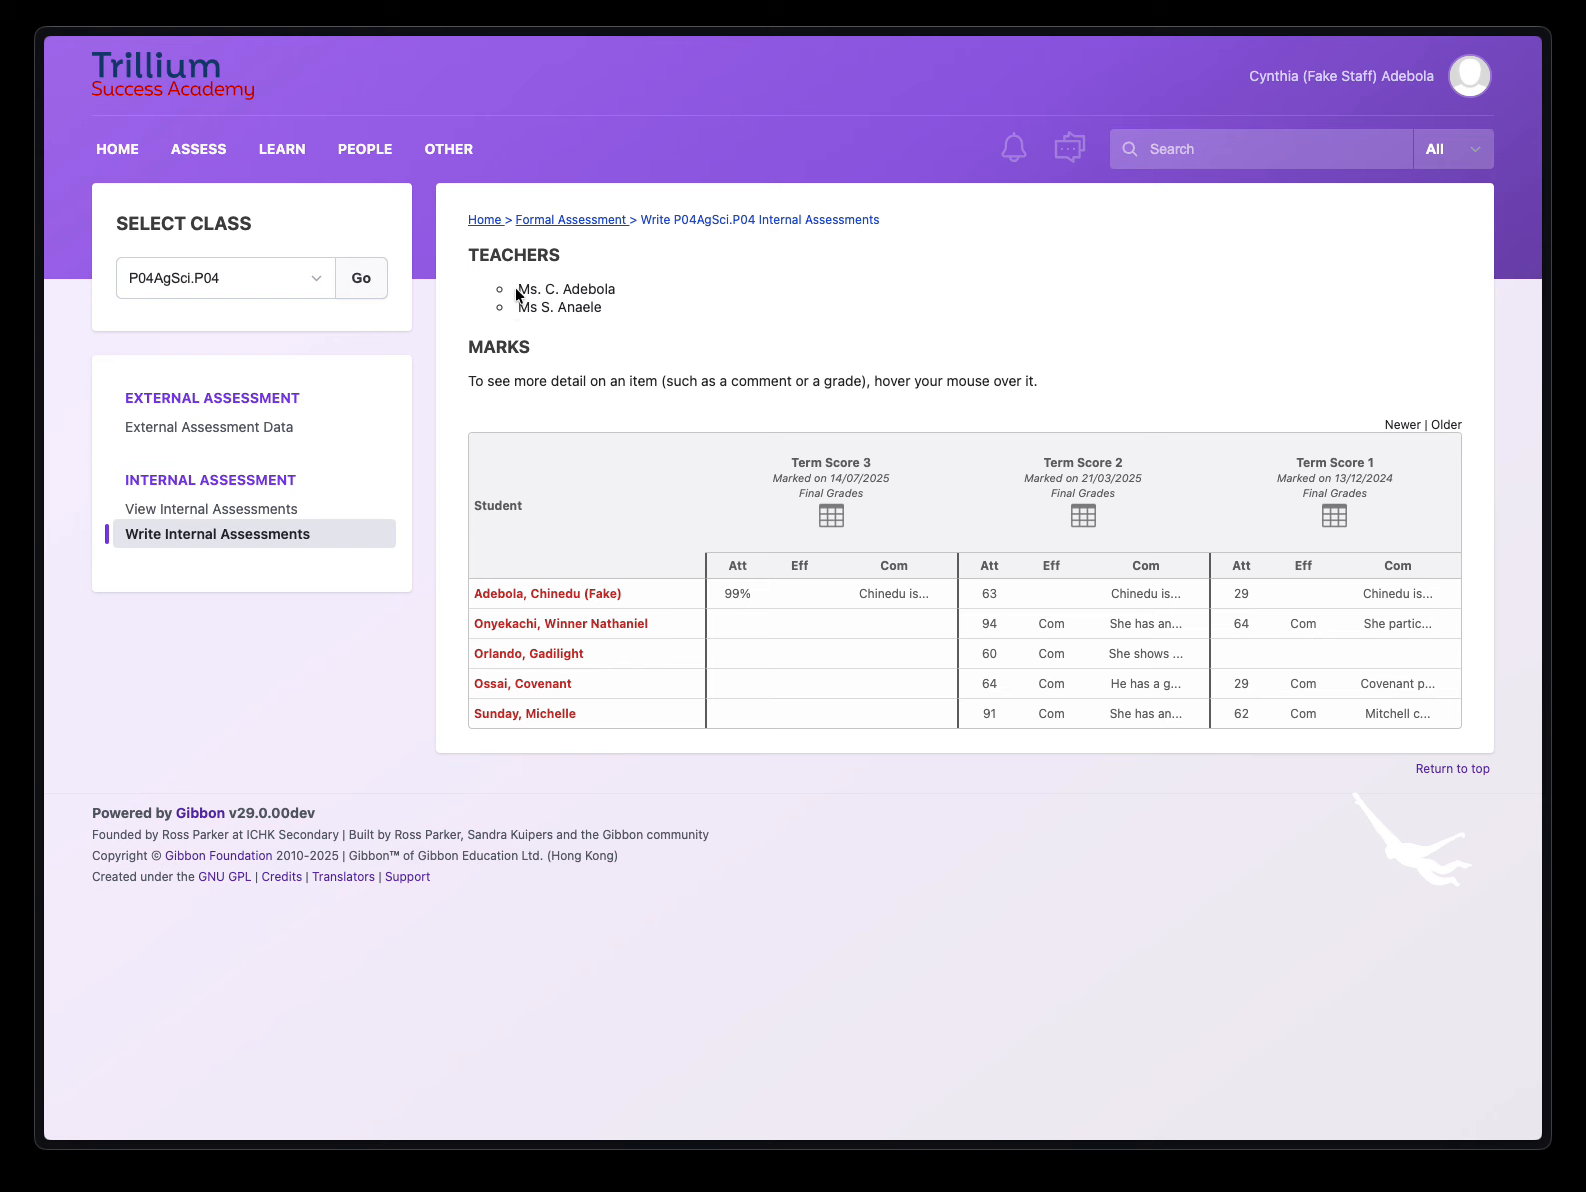
# - Review the P04AgSci.P04 class's assigned teachers, its term score columns and the list of selectable classes
pyautogui.moveTo(512, 288); pyautogui.dragTo(624, 290)
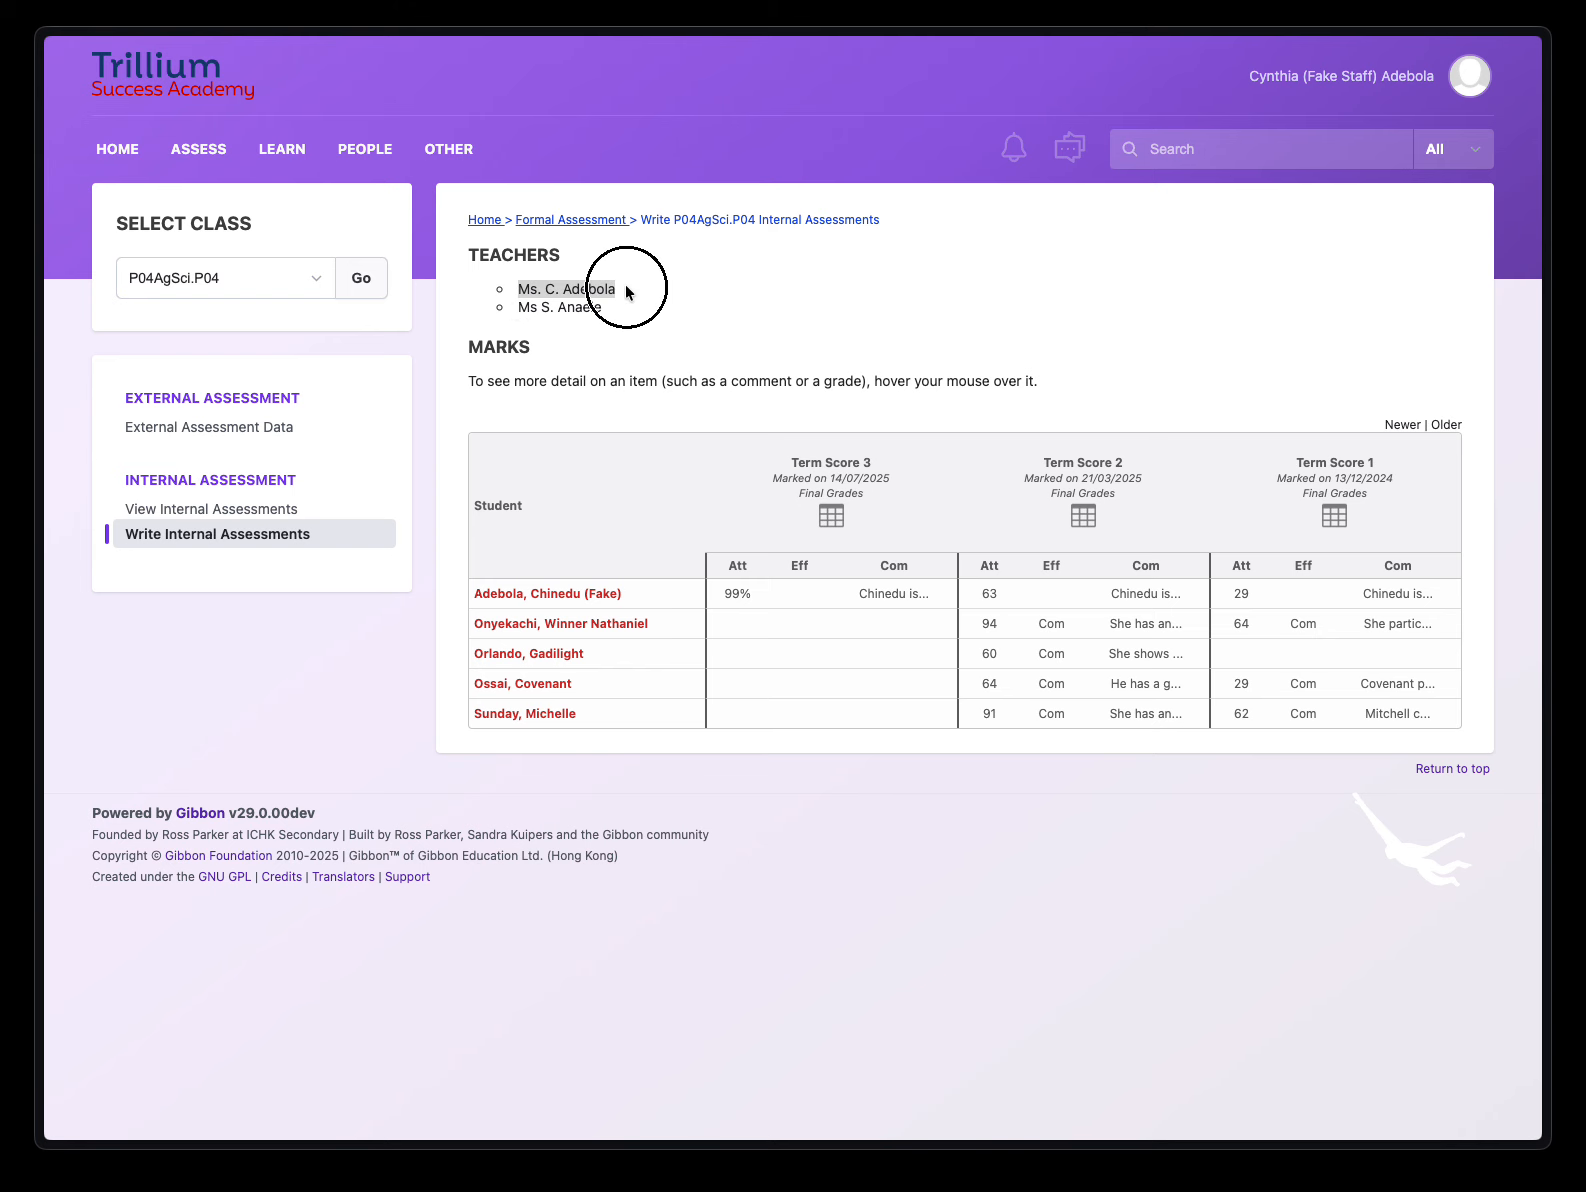
pyautogui.click(606, 307)
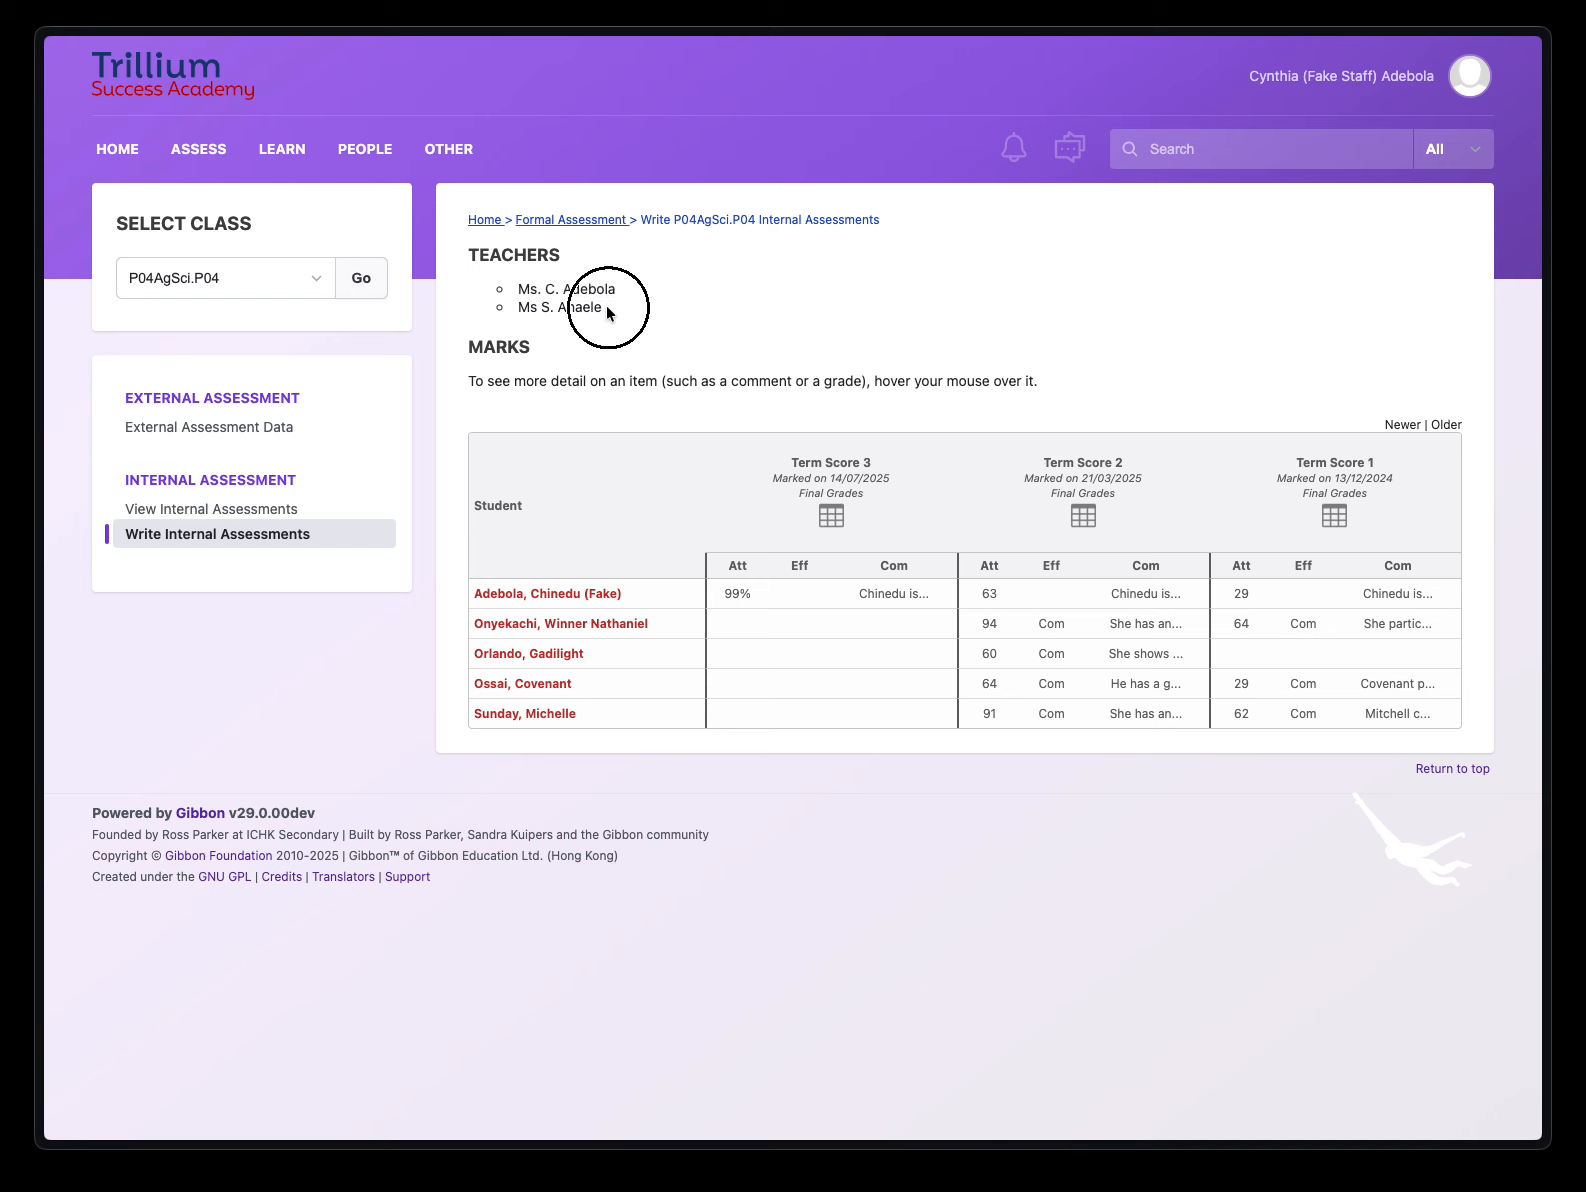
pyautogui.moveTo(500, 308); pyautogui.dragTo(603, 309)
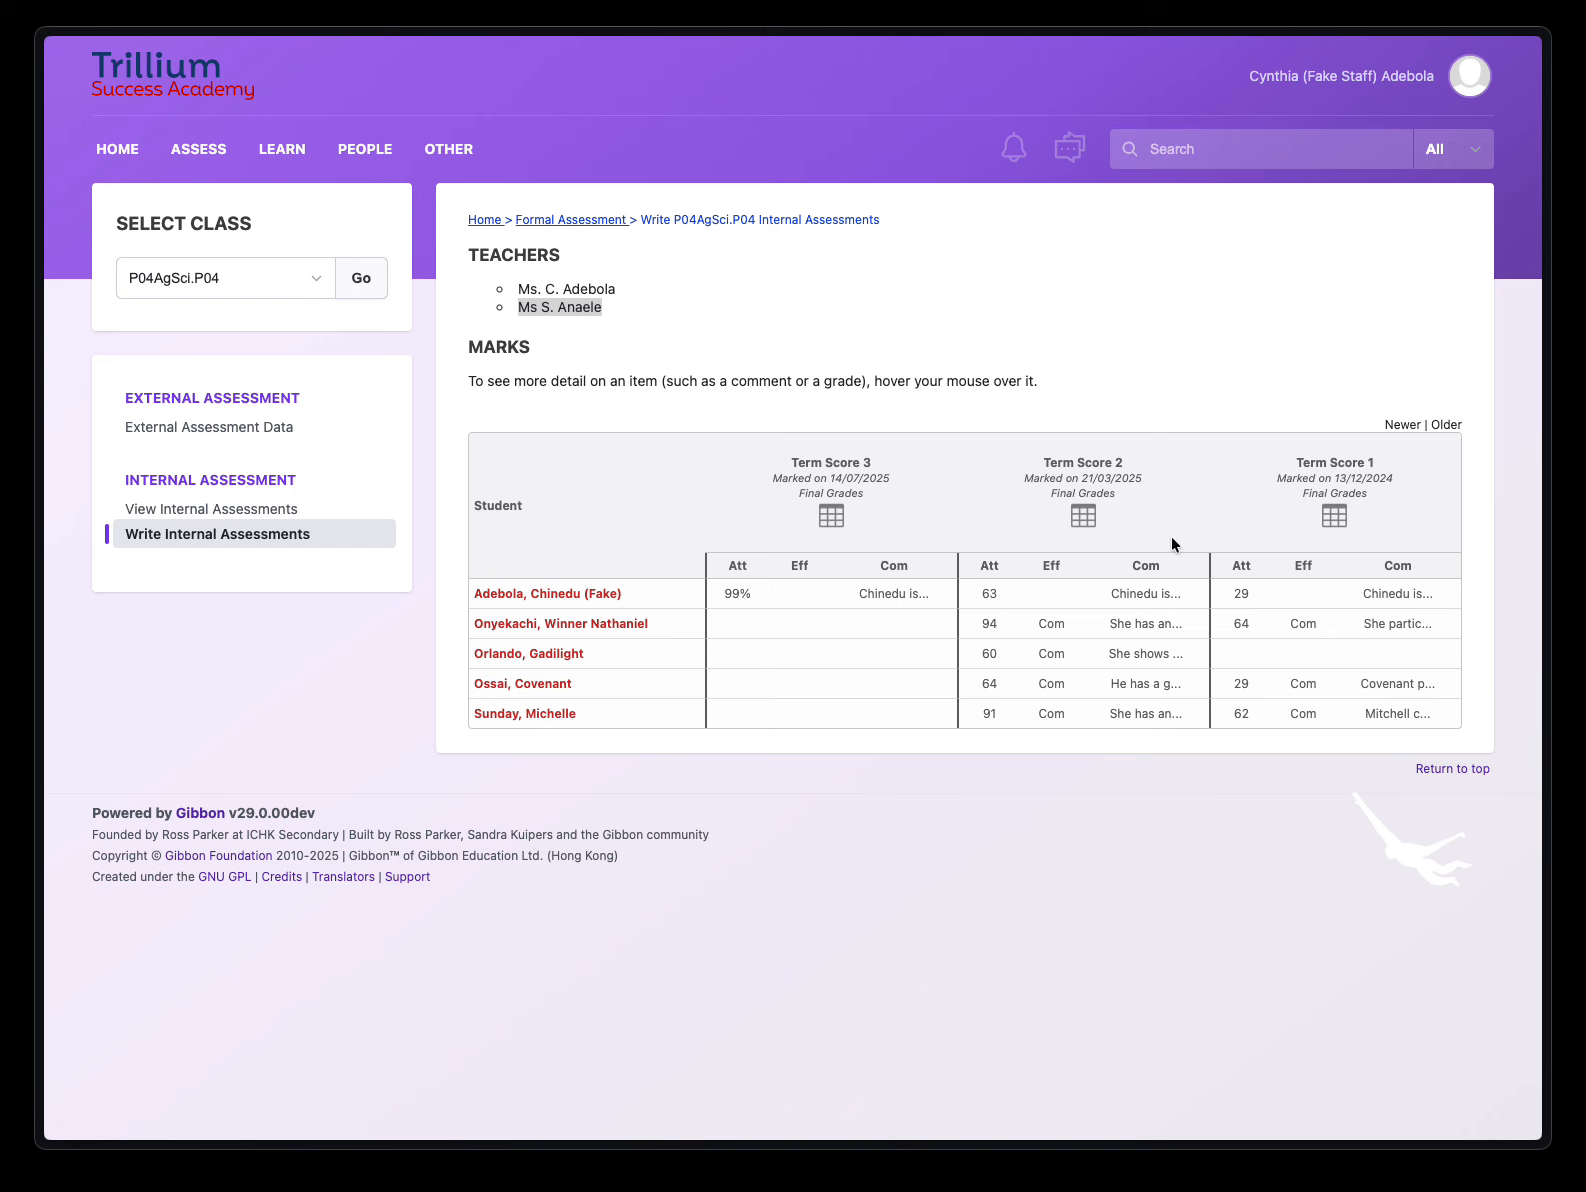
pyautogui.moveTo(1060, 465)
pyautogui.moveTo(1172, 627)
pyautogui.click(266, 279)
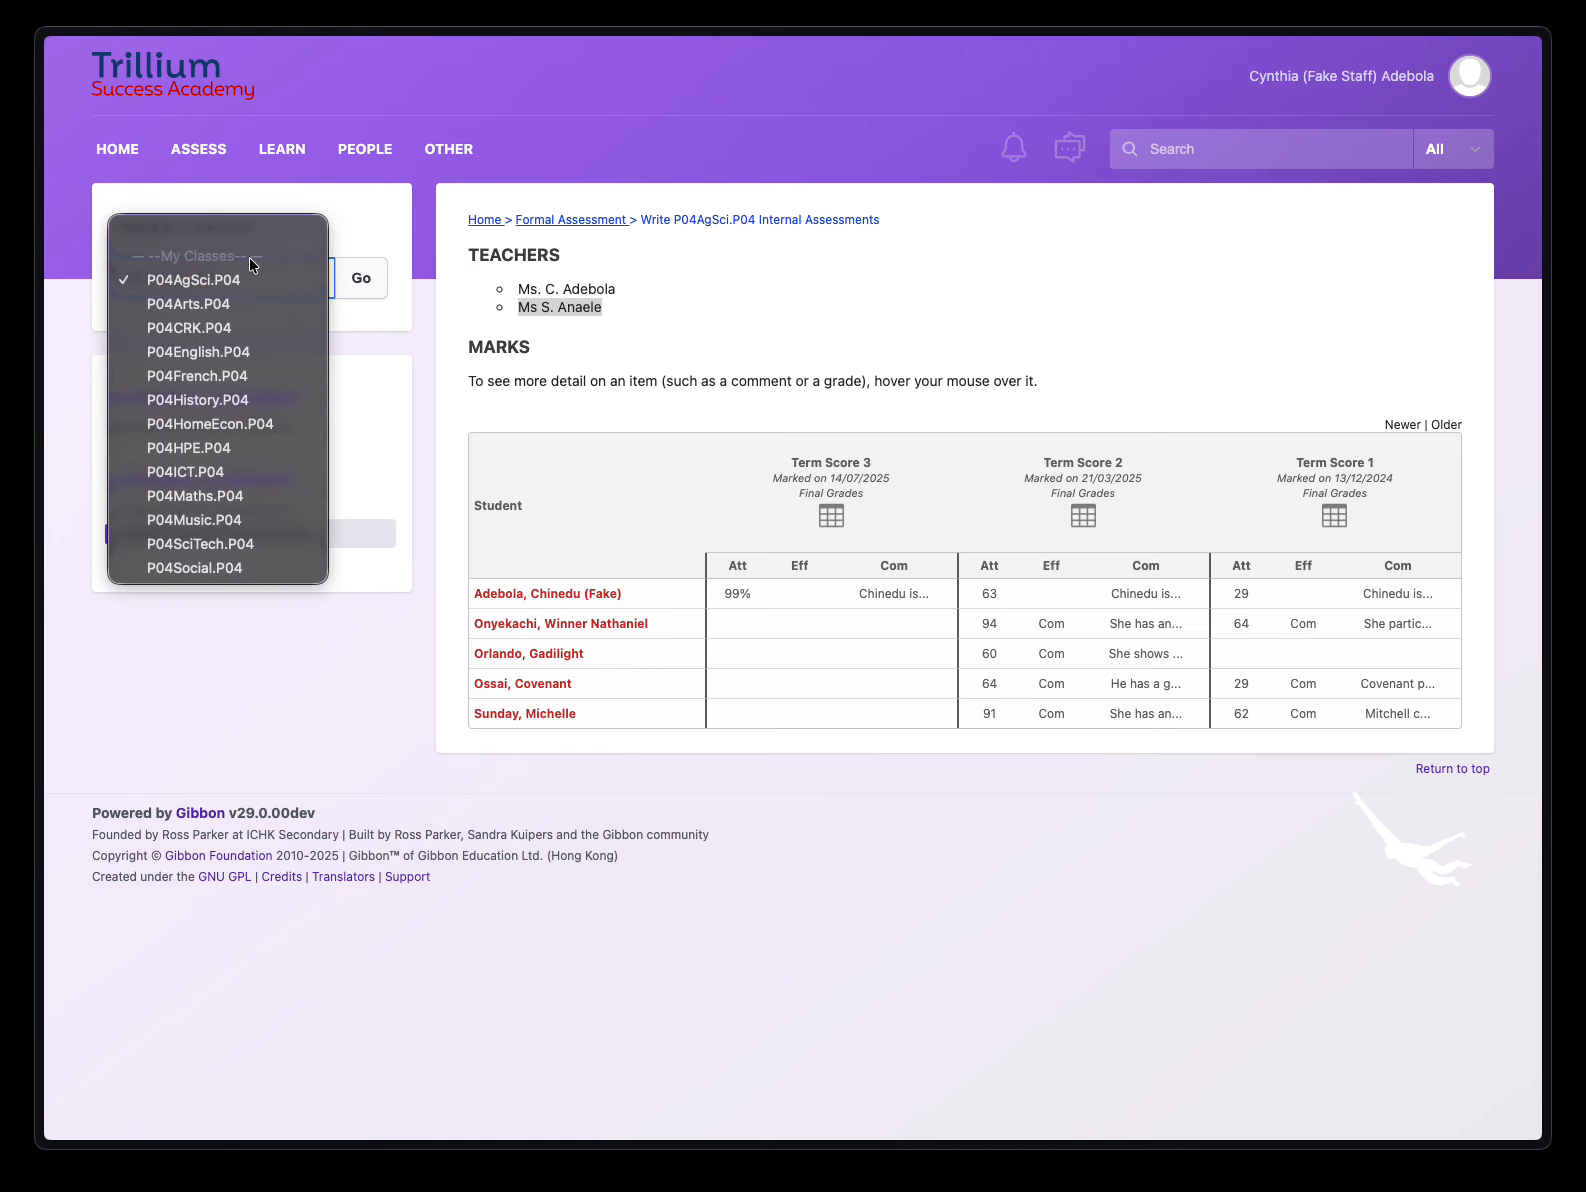
pyautogui.click(292, 287)
pyautogui.click(292, 287)
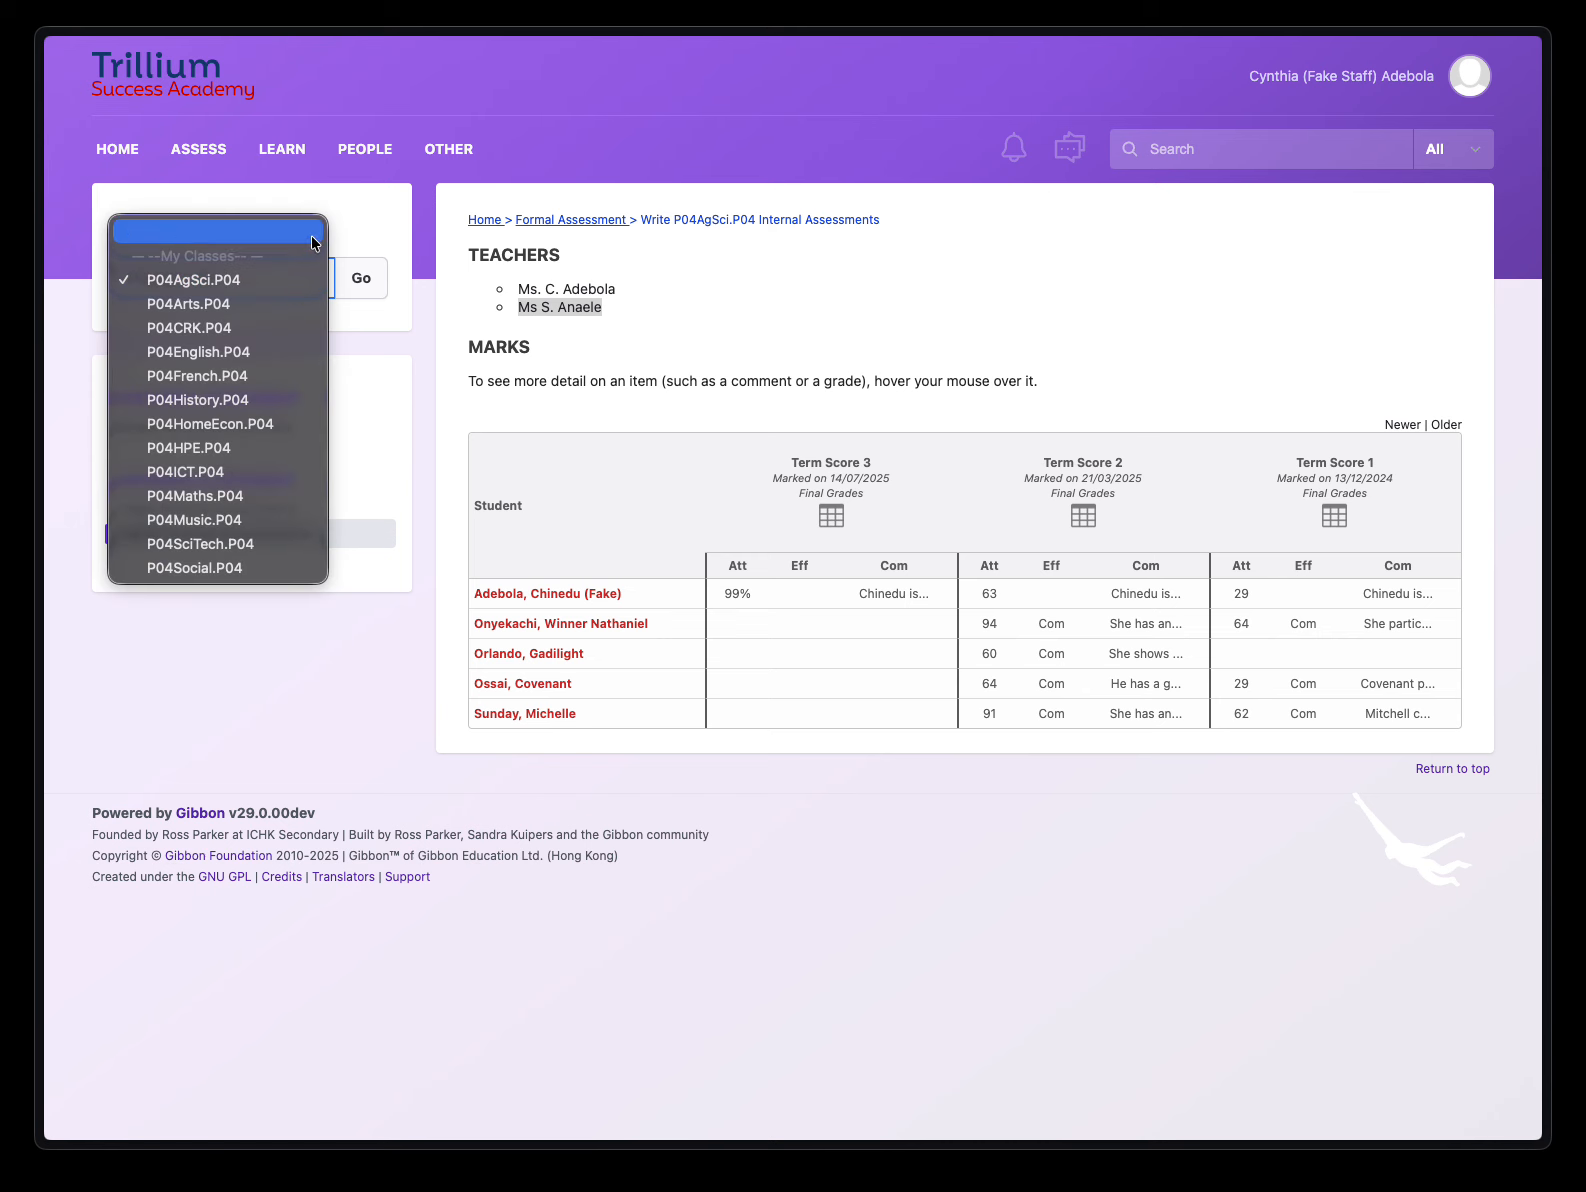
pyautogui.click(375, 221)
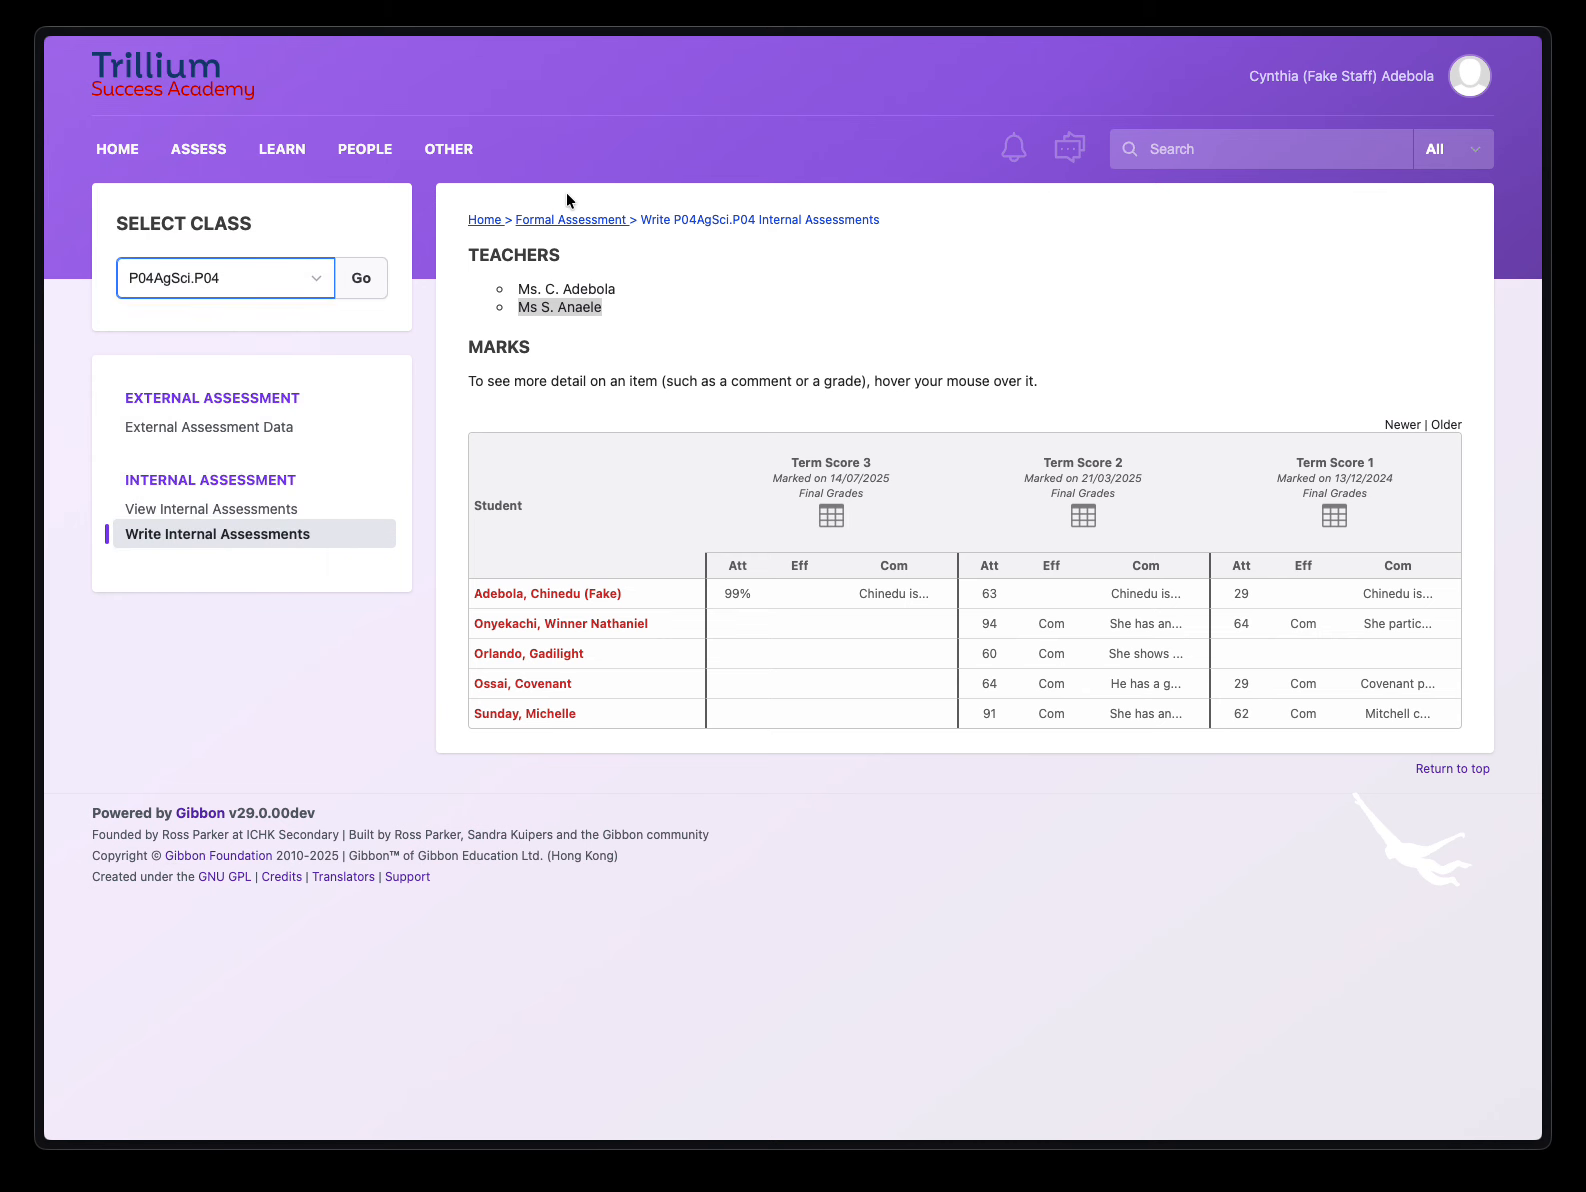
# - Reopen Write Internal Assessments from the Formal Assessment module and choose the class P04AgSci.P04
pyautogui.moveTo(224, 155)
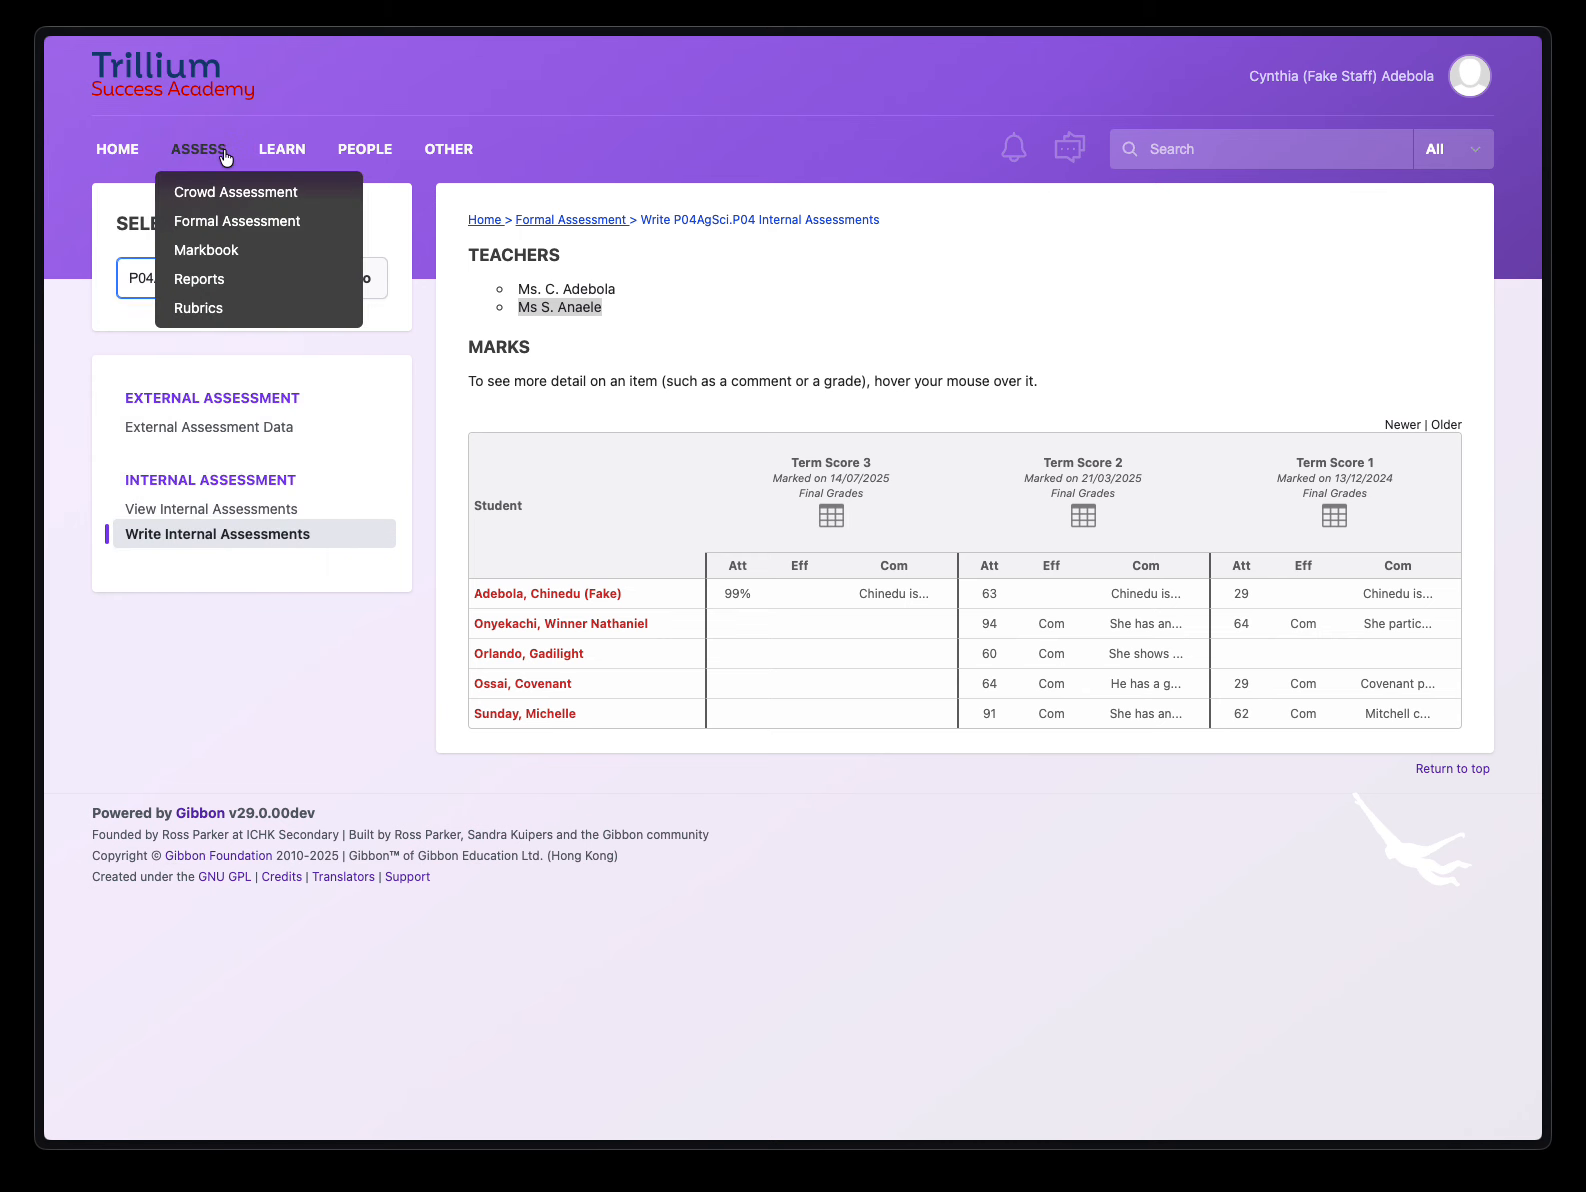
pyautogui.click(222, 224)
pyautogui.click(208, 361)
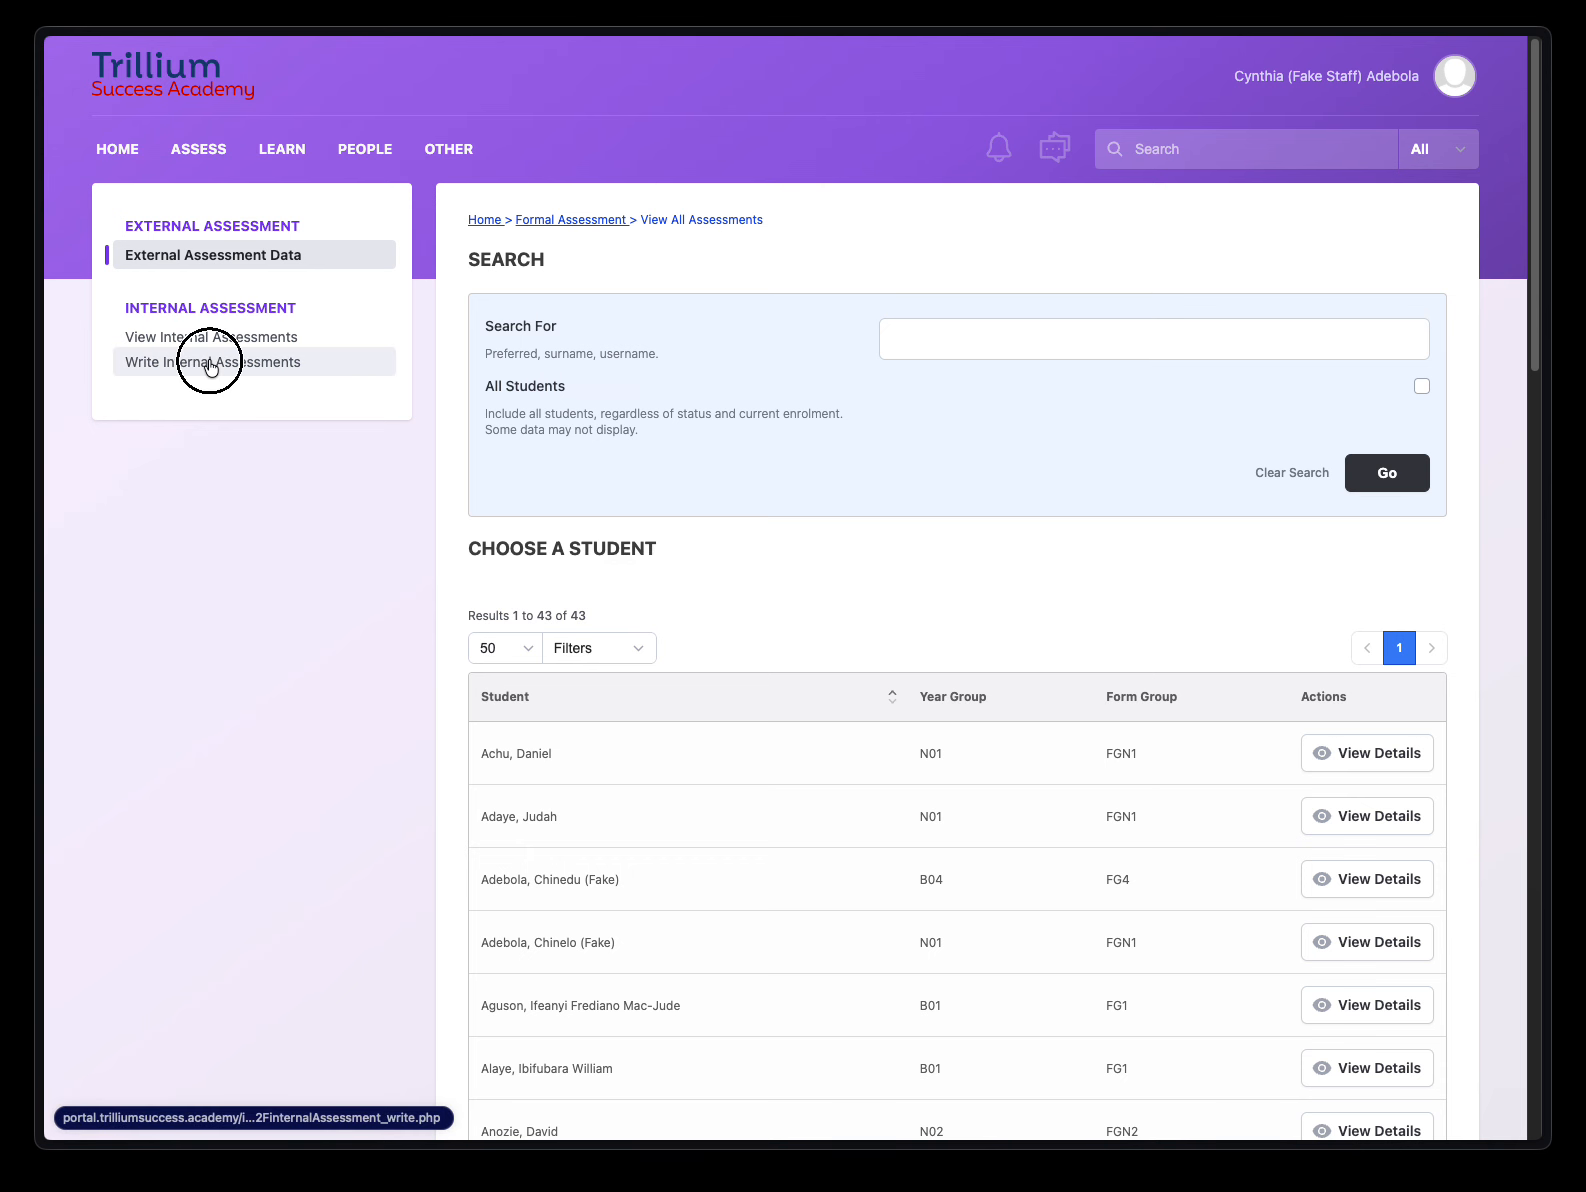
pyautogui.click(255, 291)
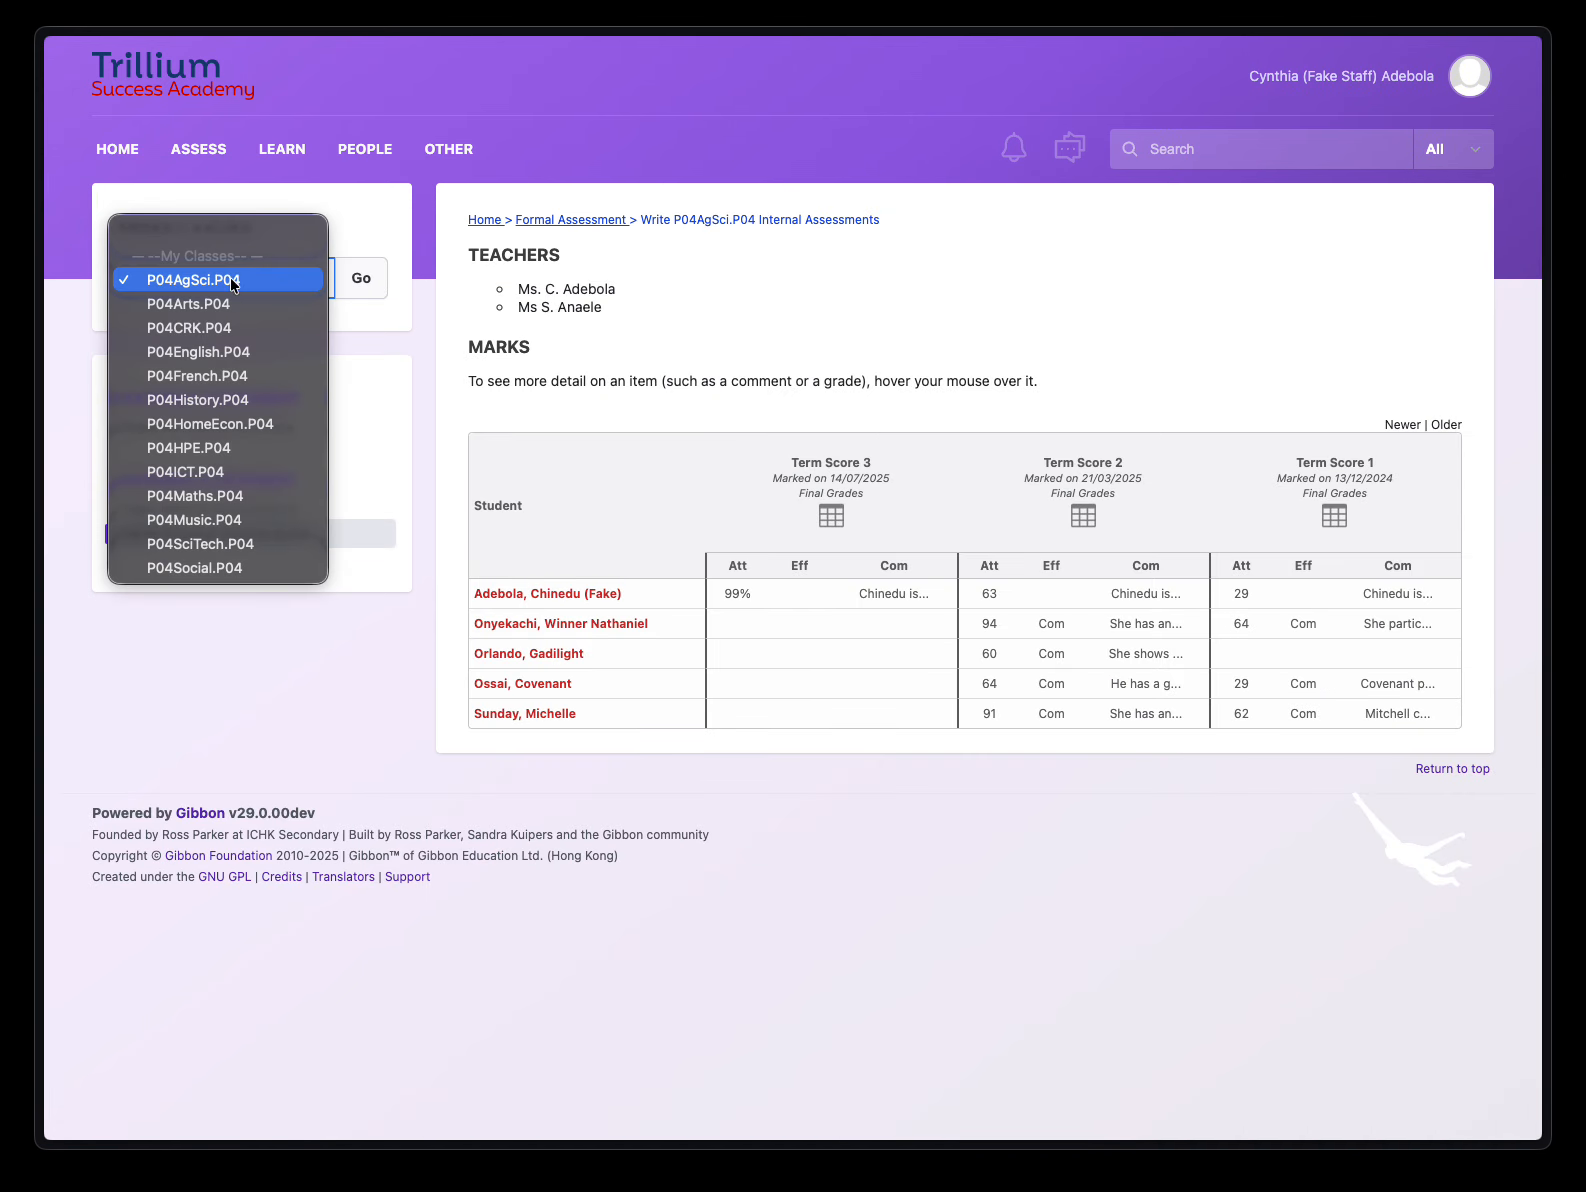
pyautogui.click(195, 282)
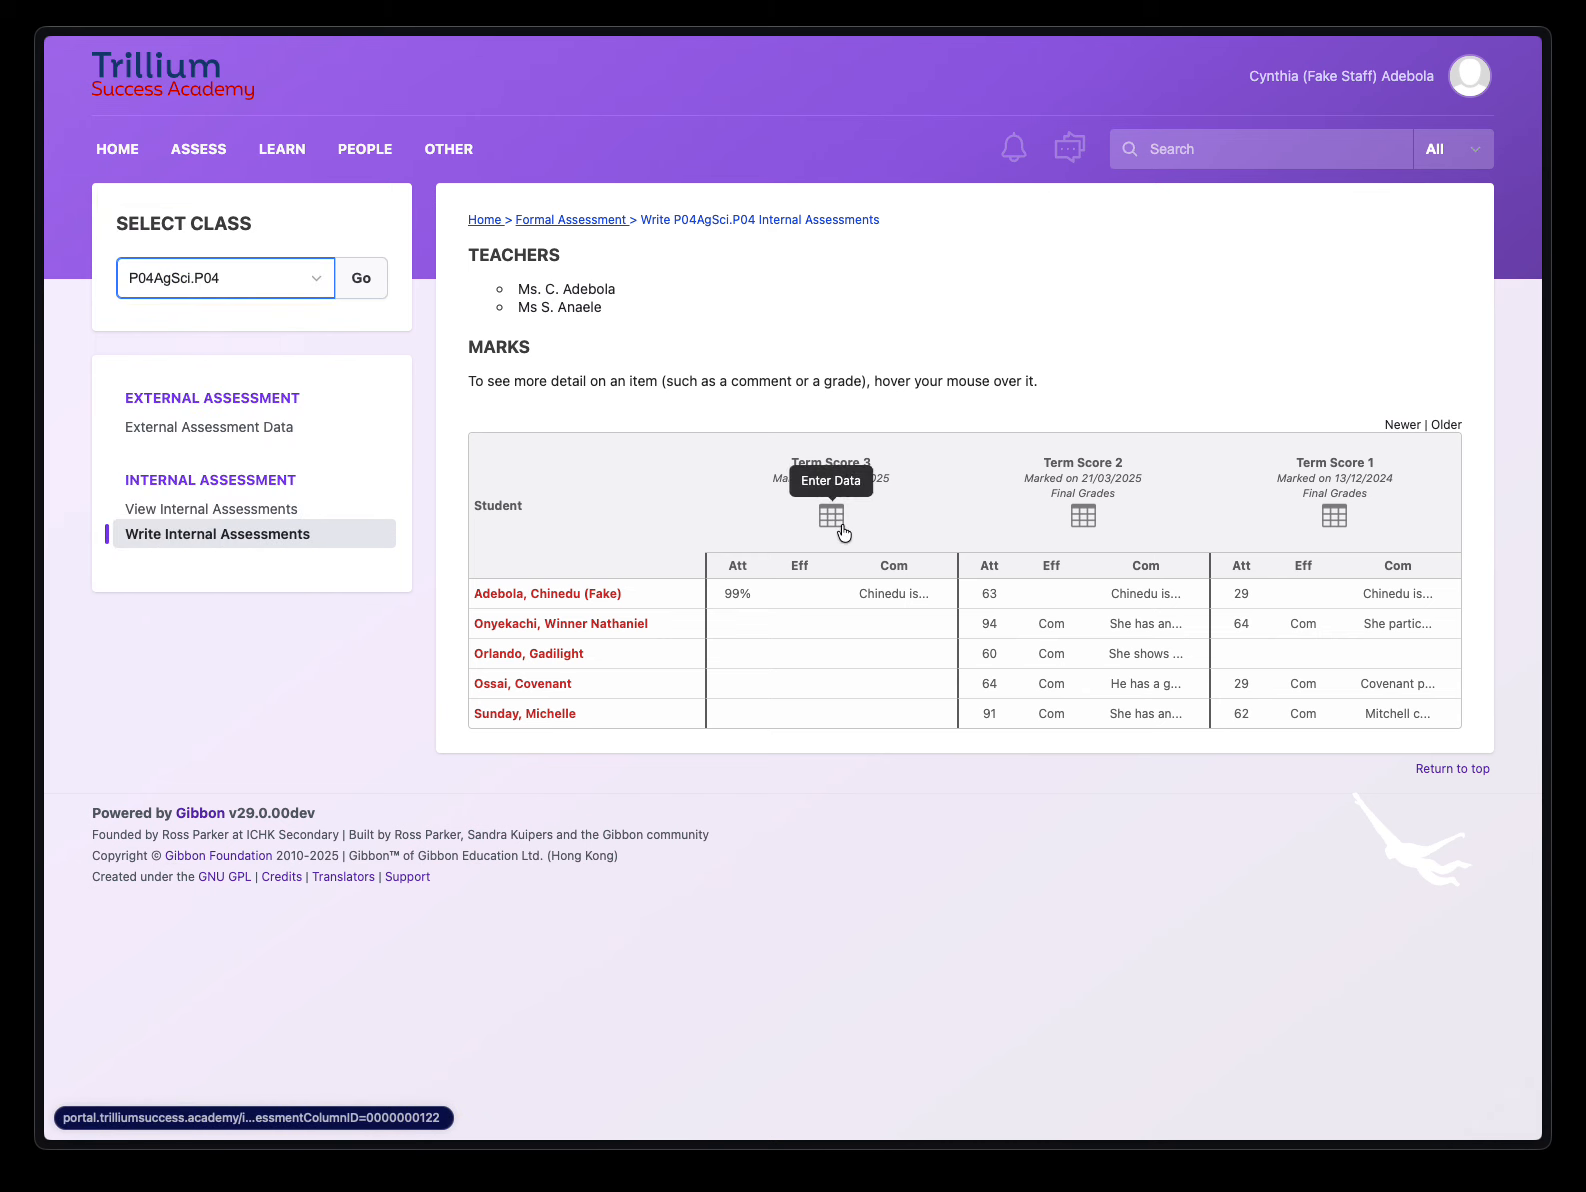
# - Open the data entry form for Term Score 3 and set the first student's Att score to 95%
pyautogui.moveTo(869, 464)
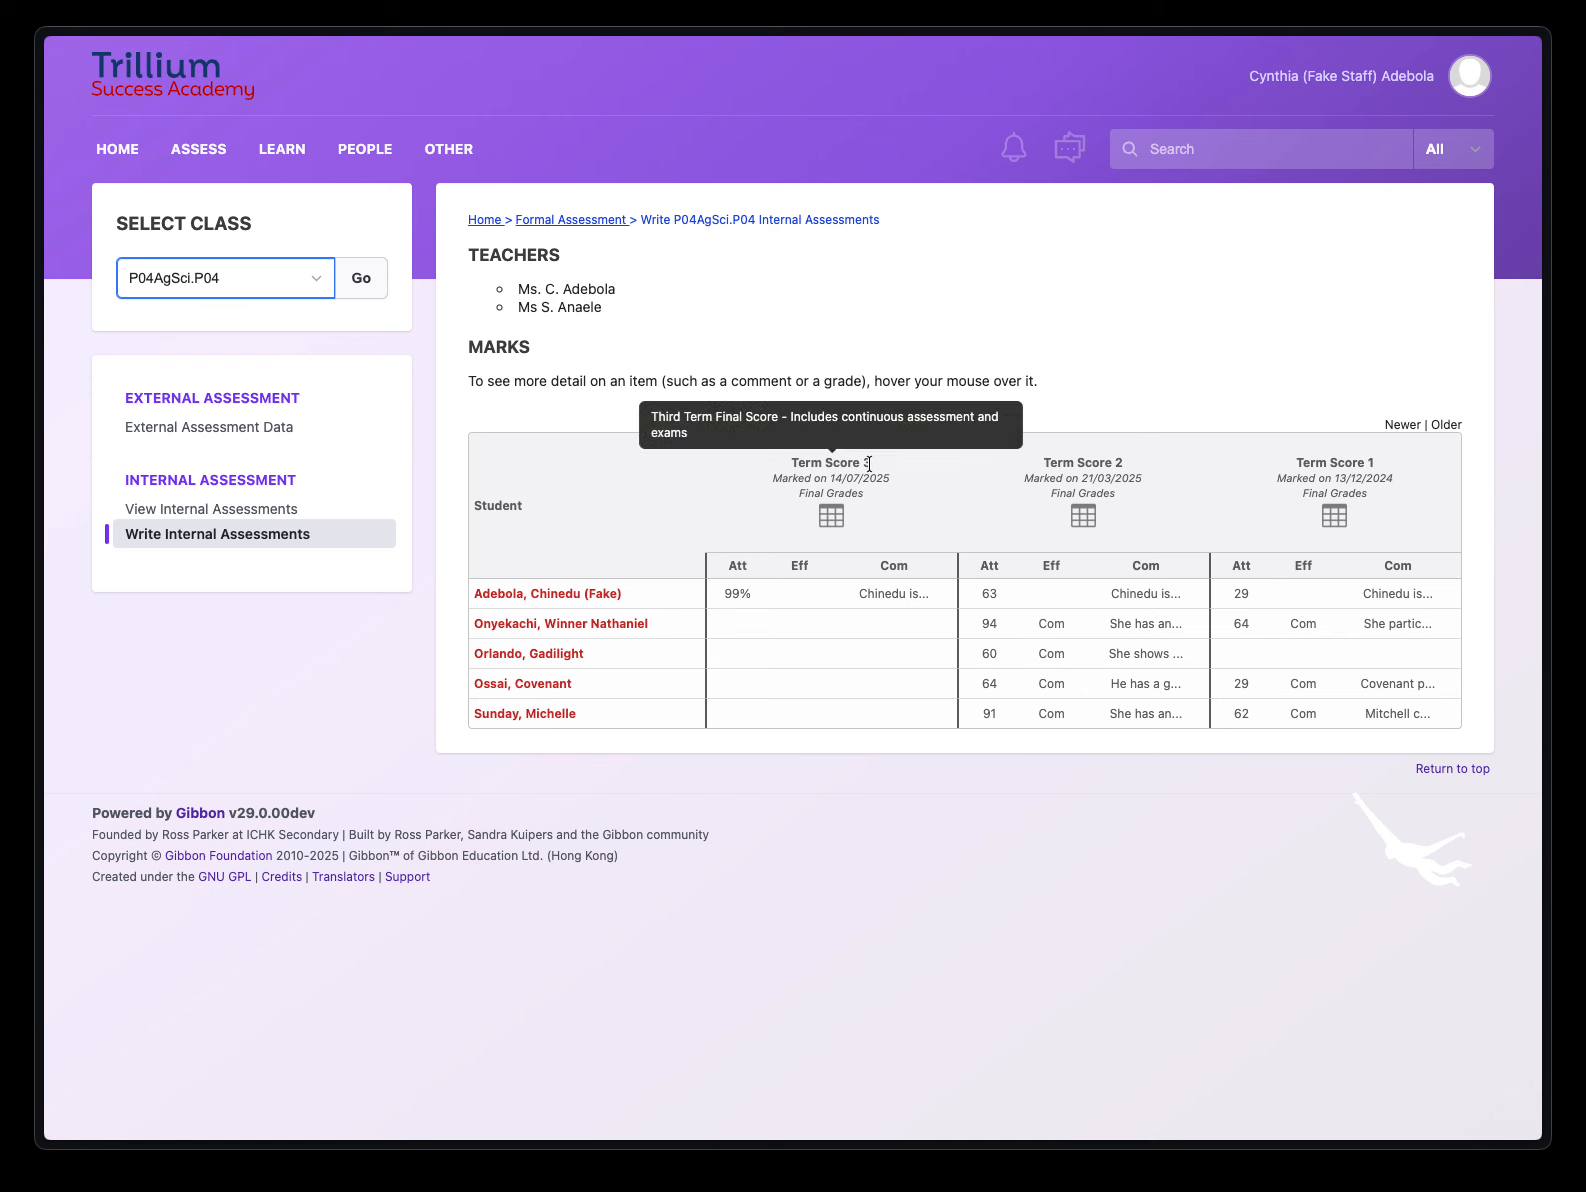
pyautogui.click(838, 517)
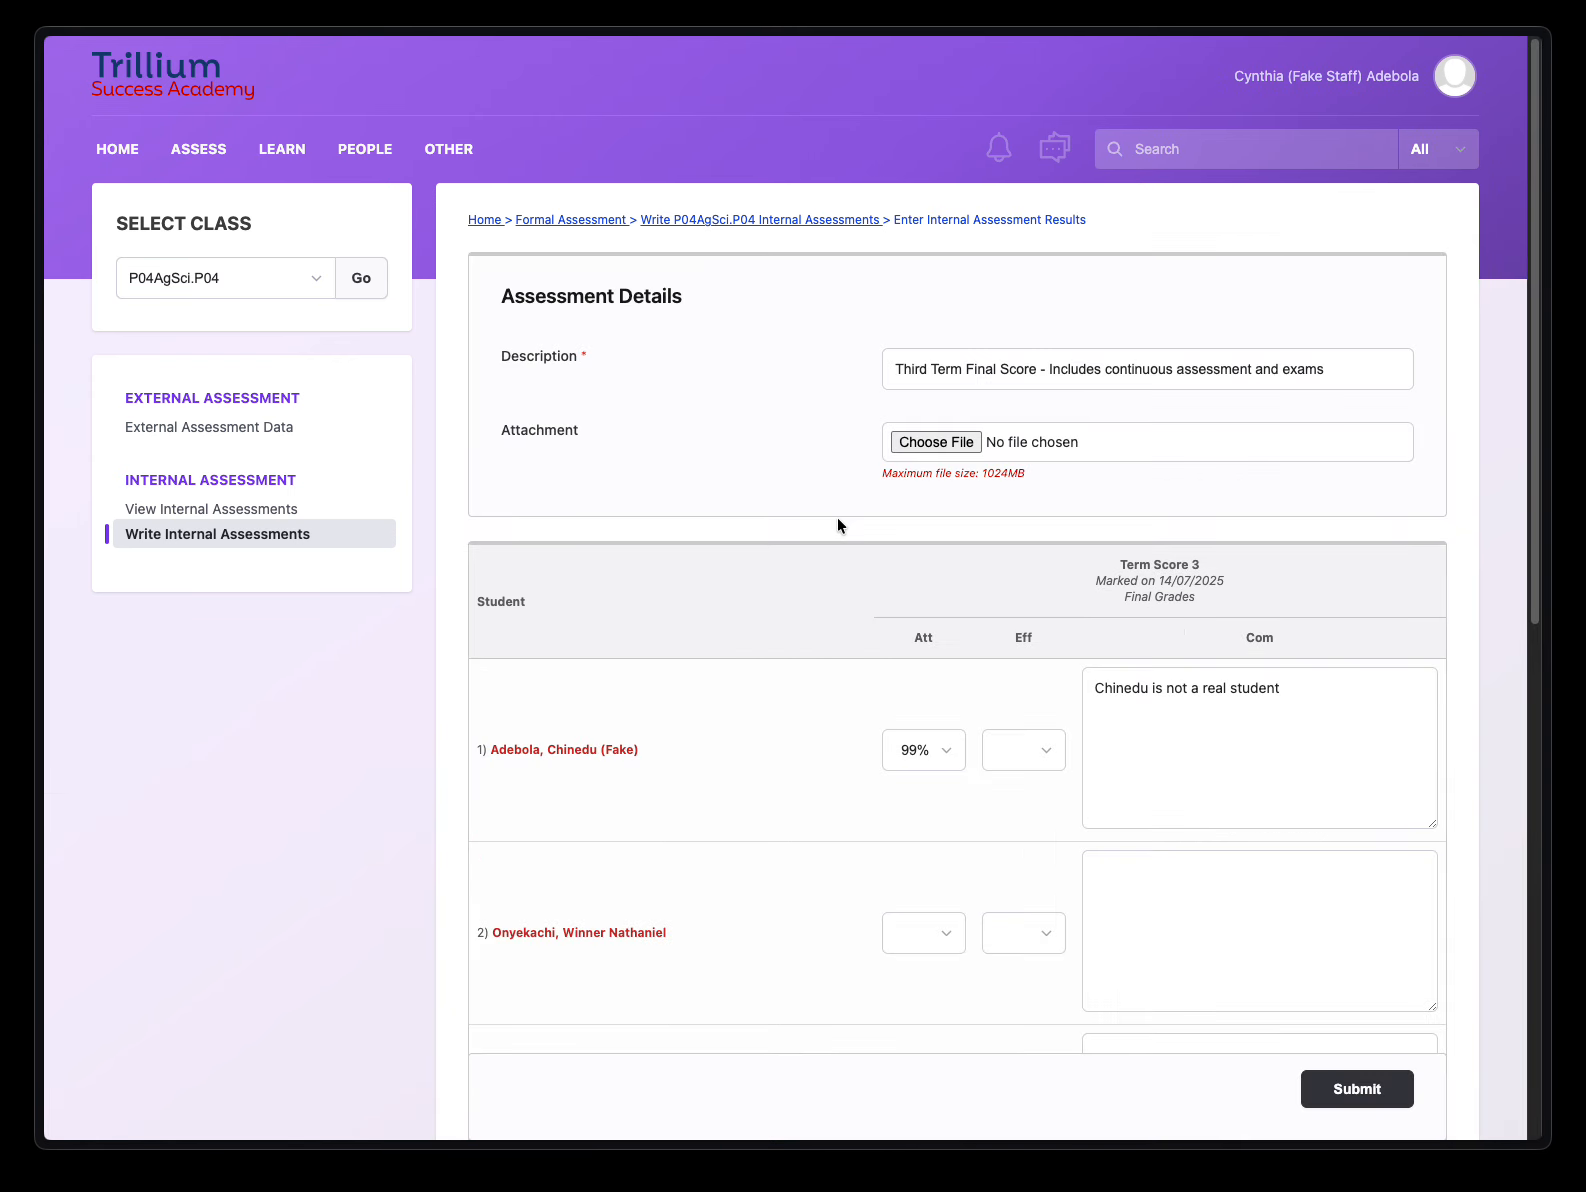
pyautogui.scroll(-5, 826, 560)
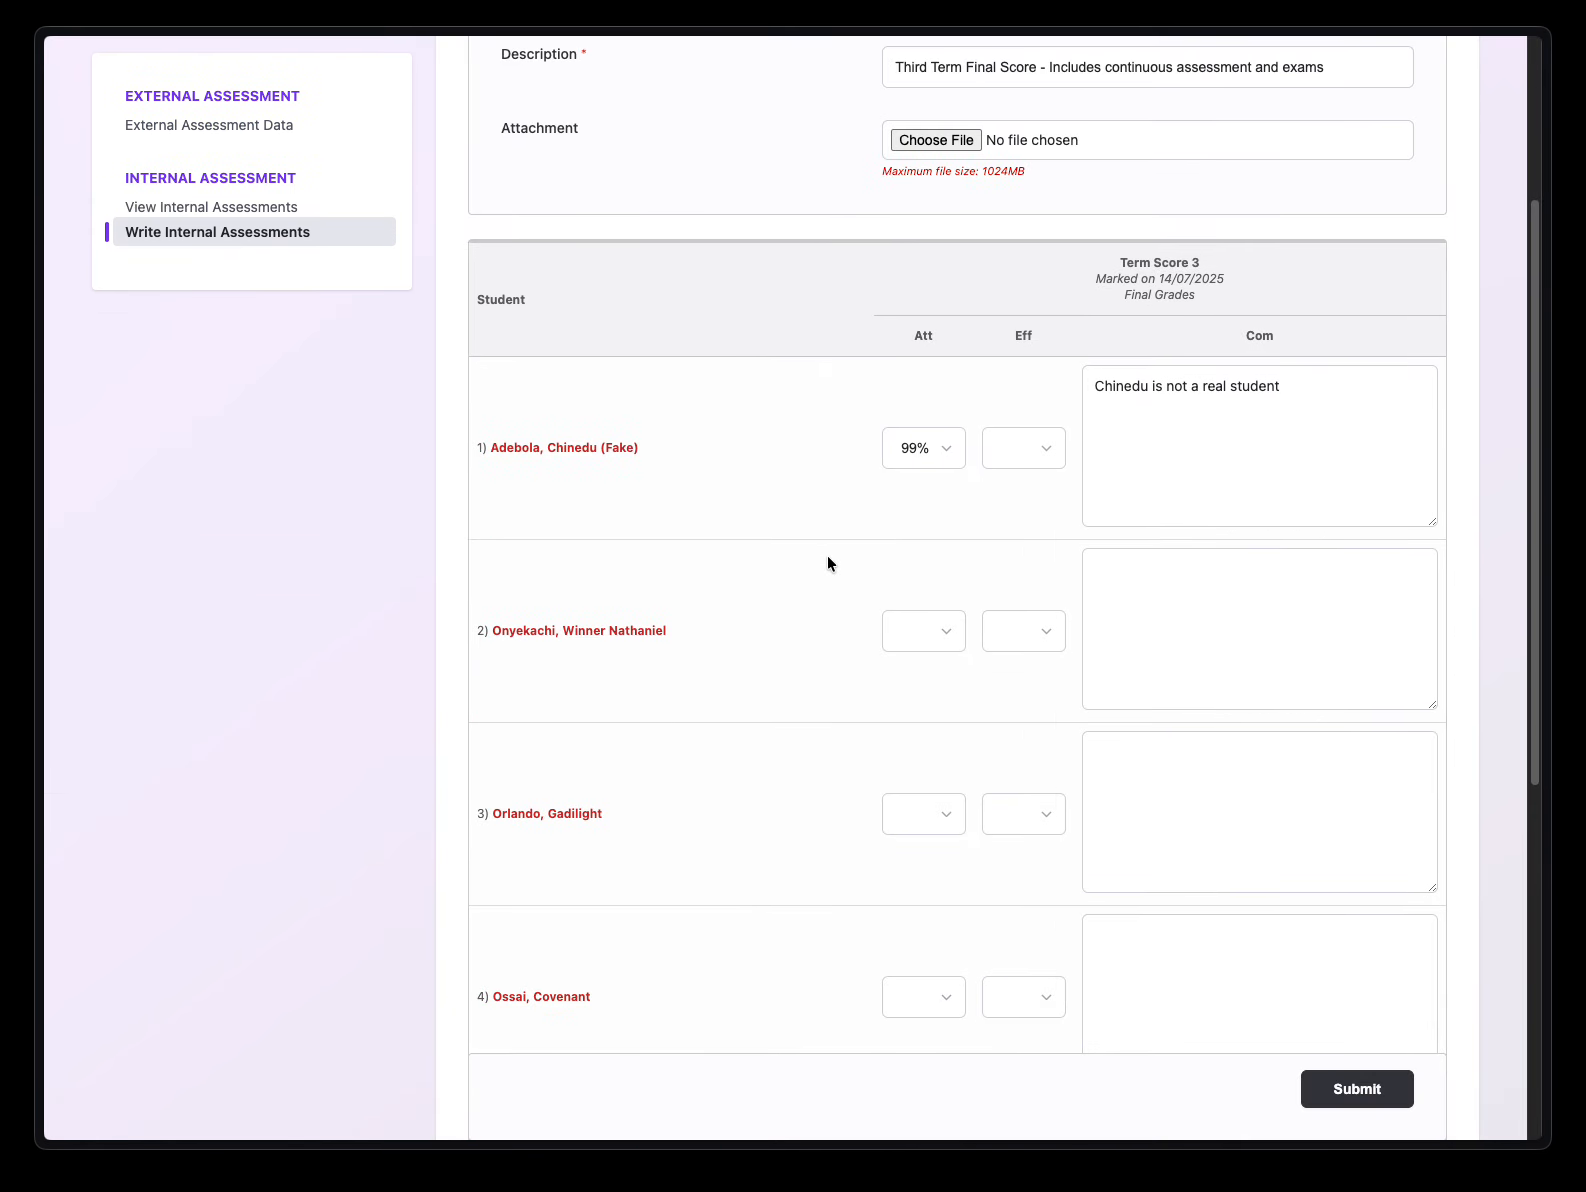
pyautogui.scroll(-1, 828, 563)
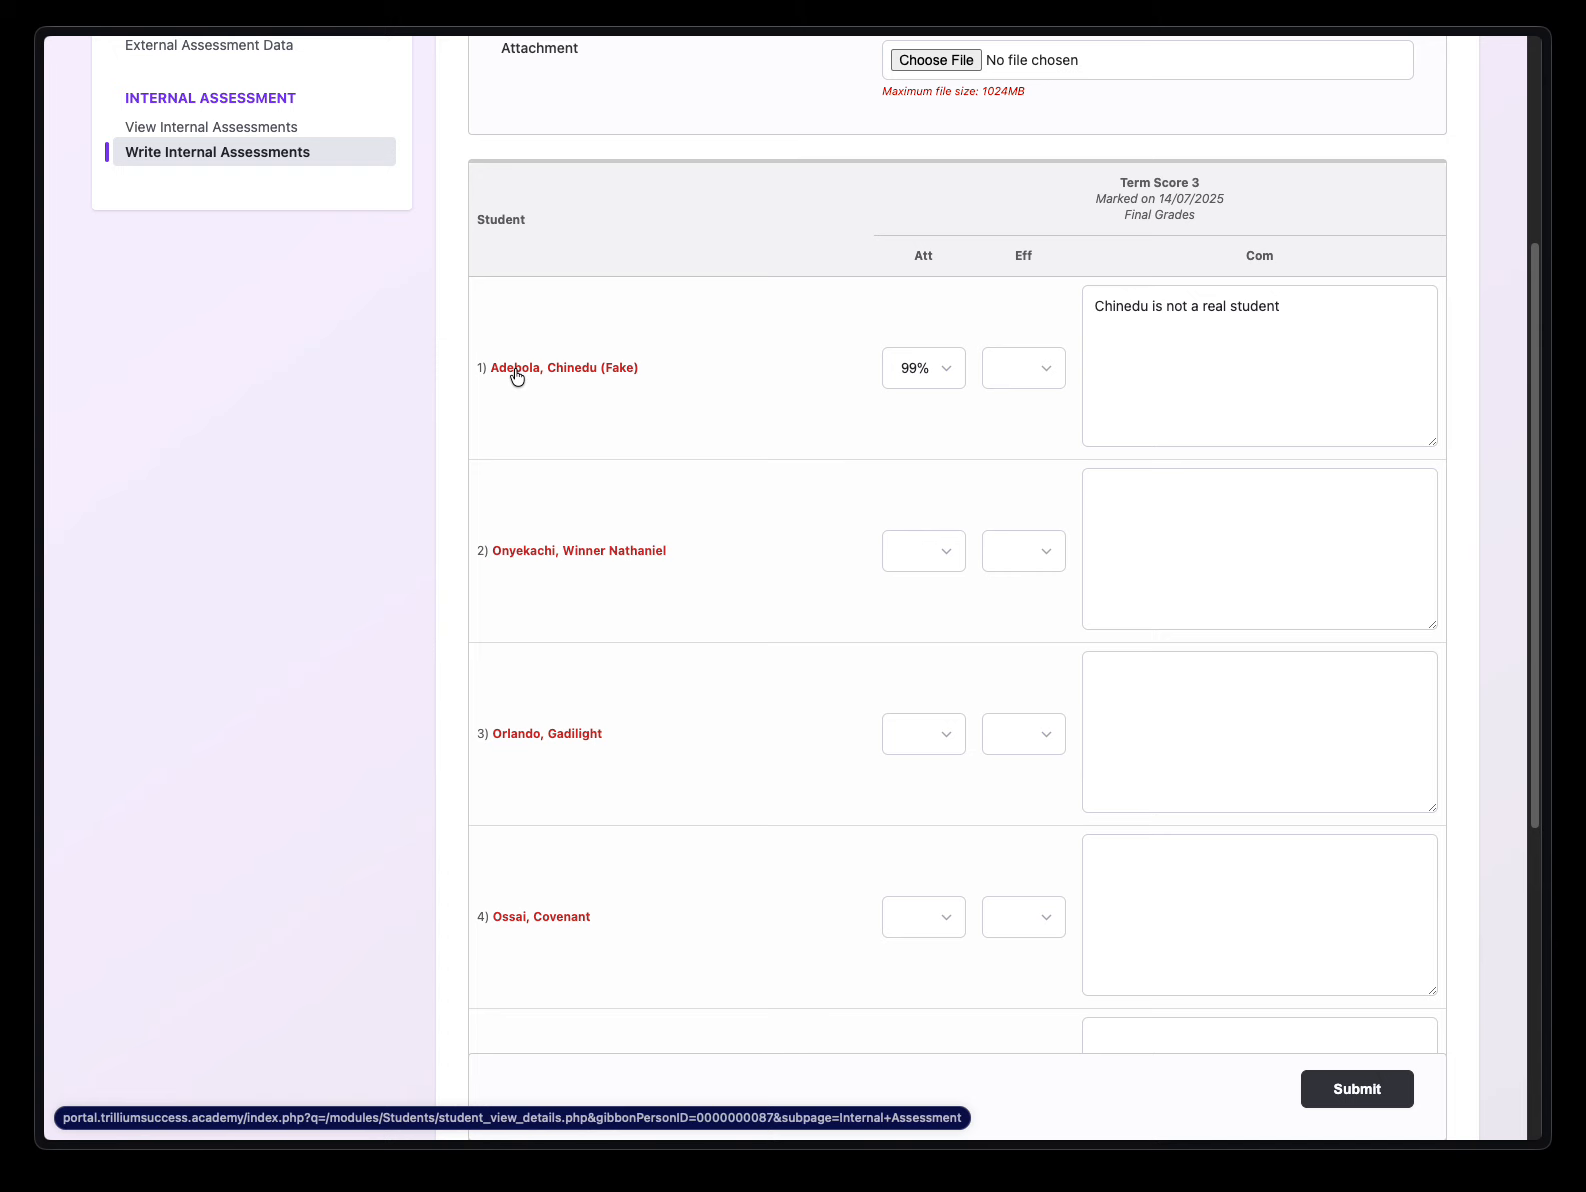
pyautogui.click(939, 368)
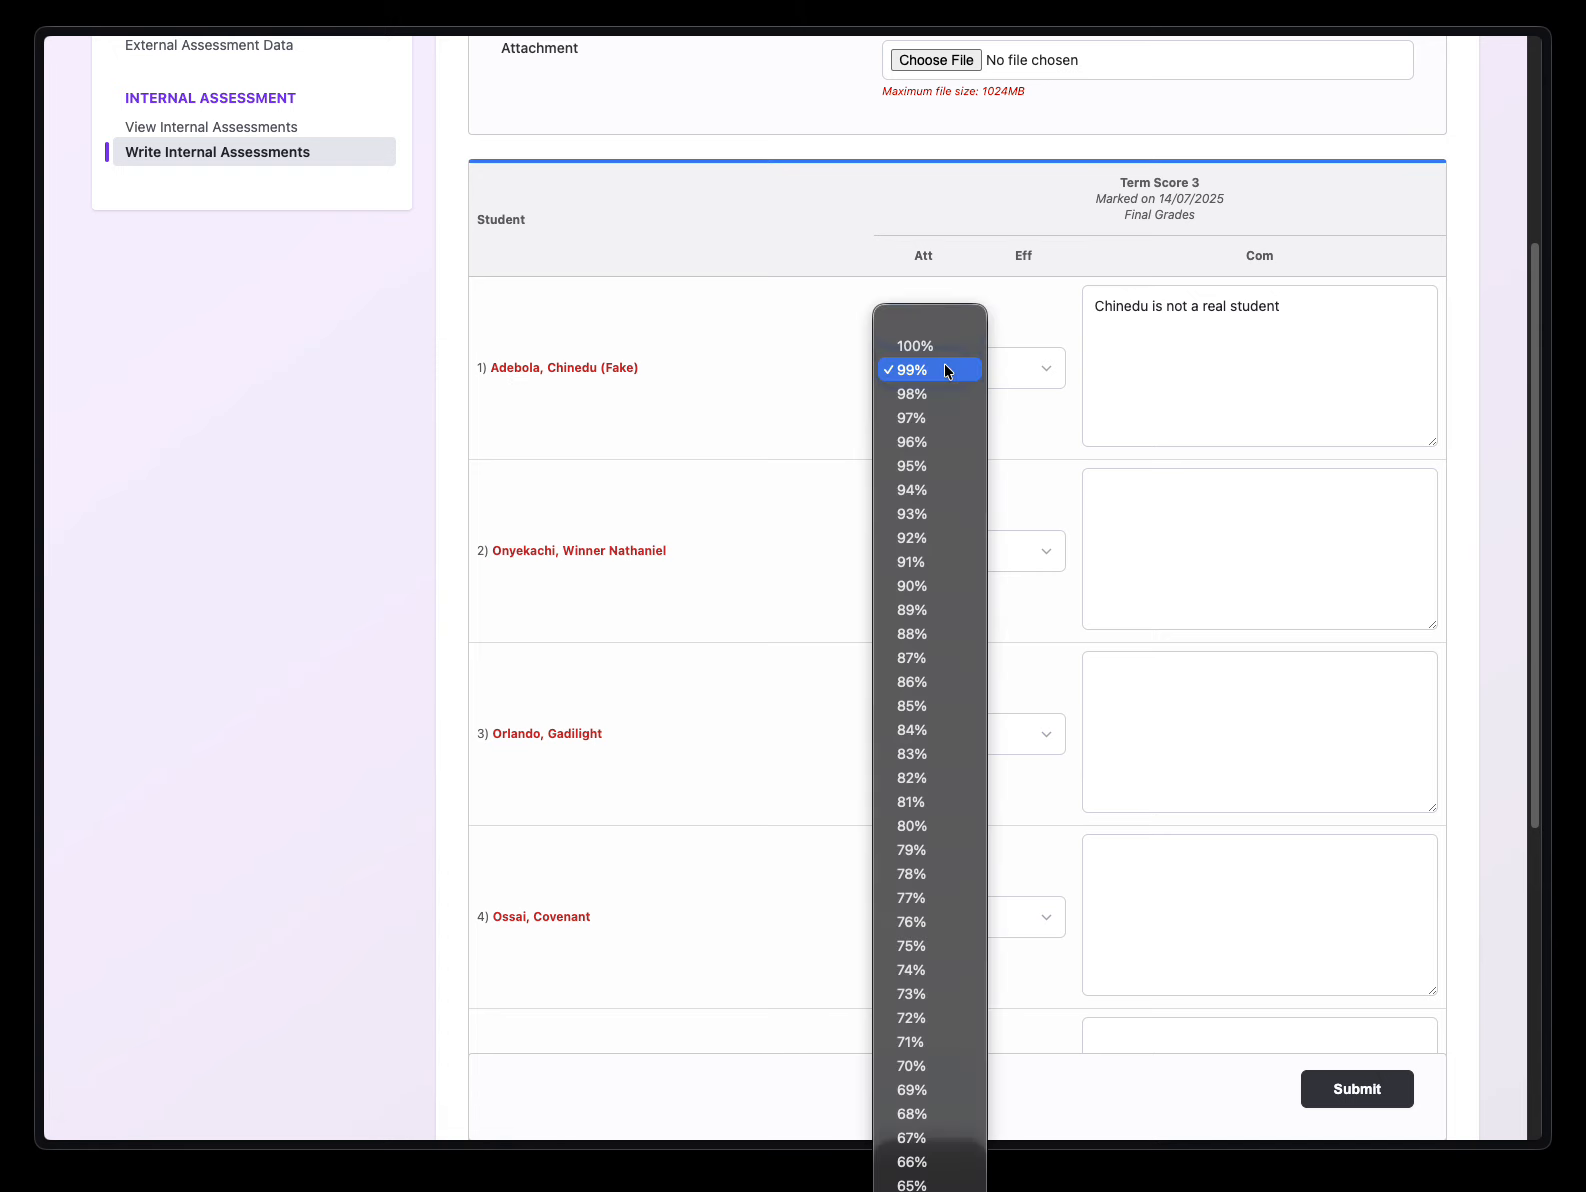
pyautogui.click(921, 465)
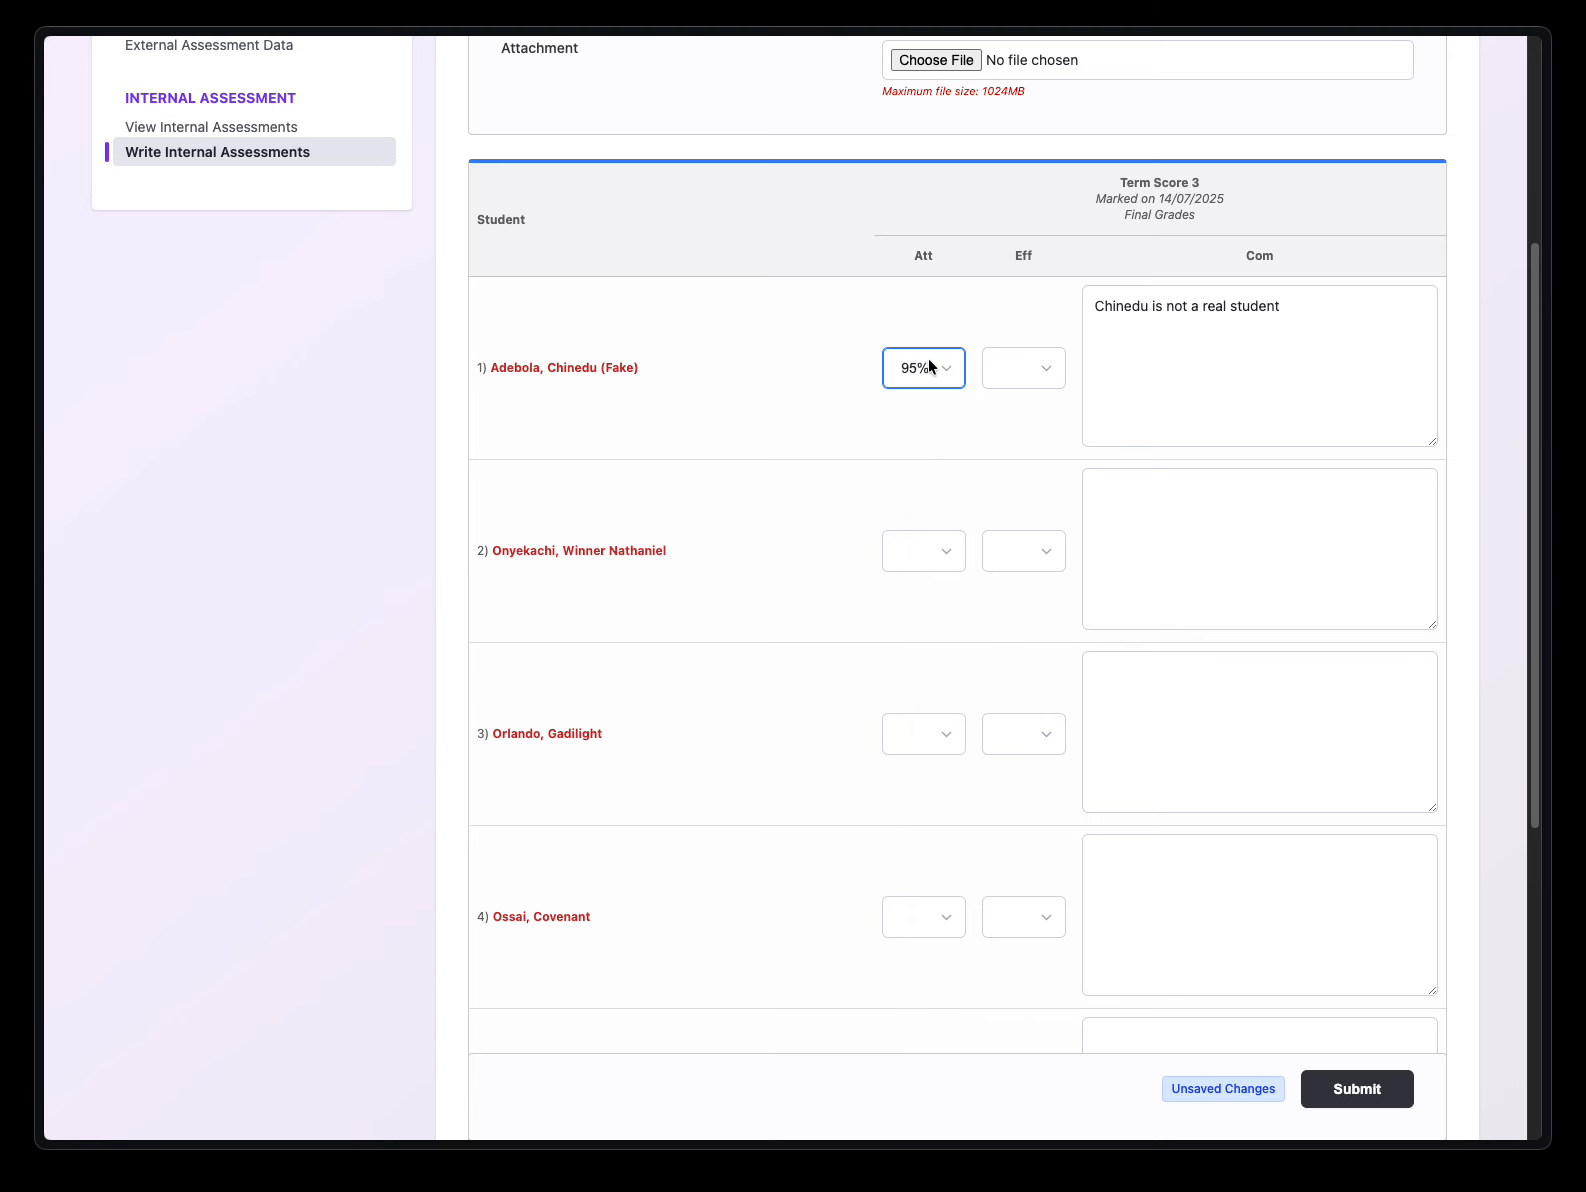
# - Try an Att score of 96% for the second student and clear it again
pyautogui.scroll(-1, 929, 364)
pyautogui.scroll(2, 928, 358)
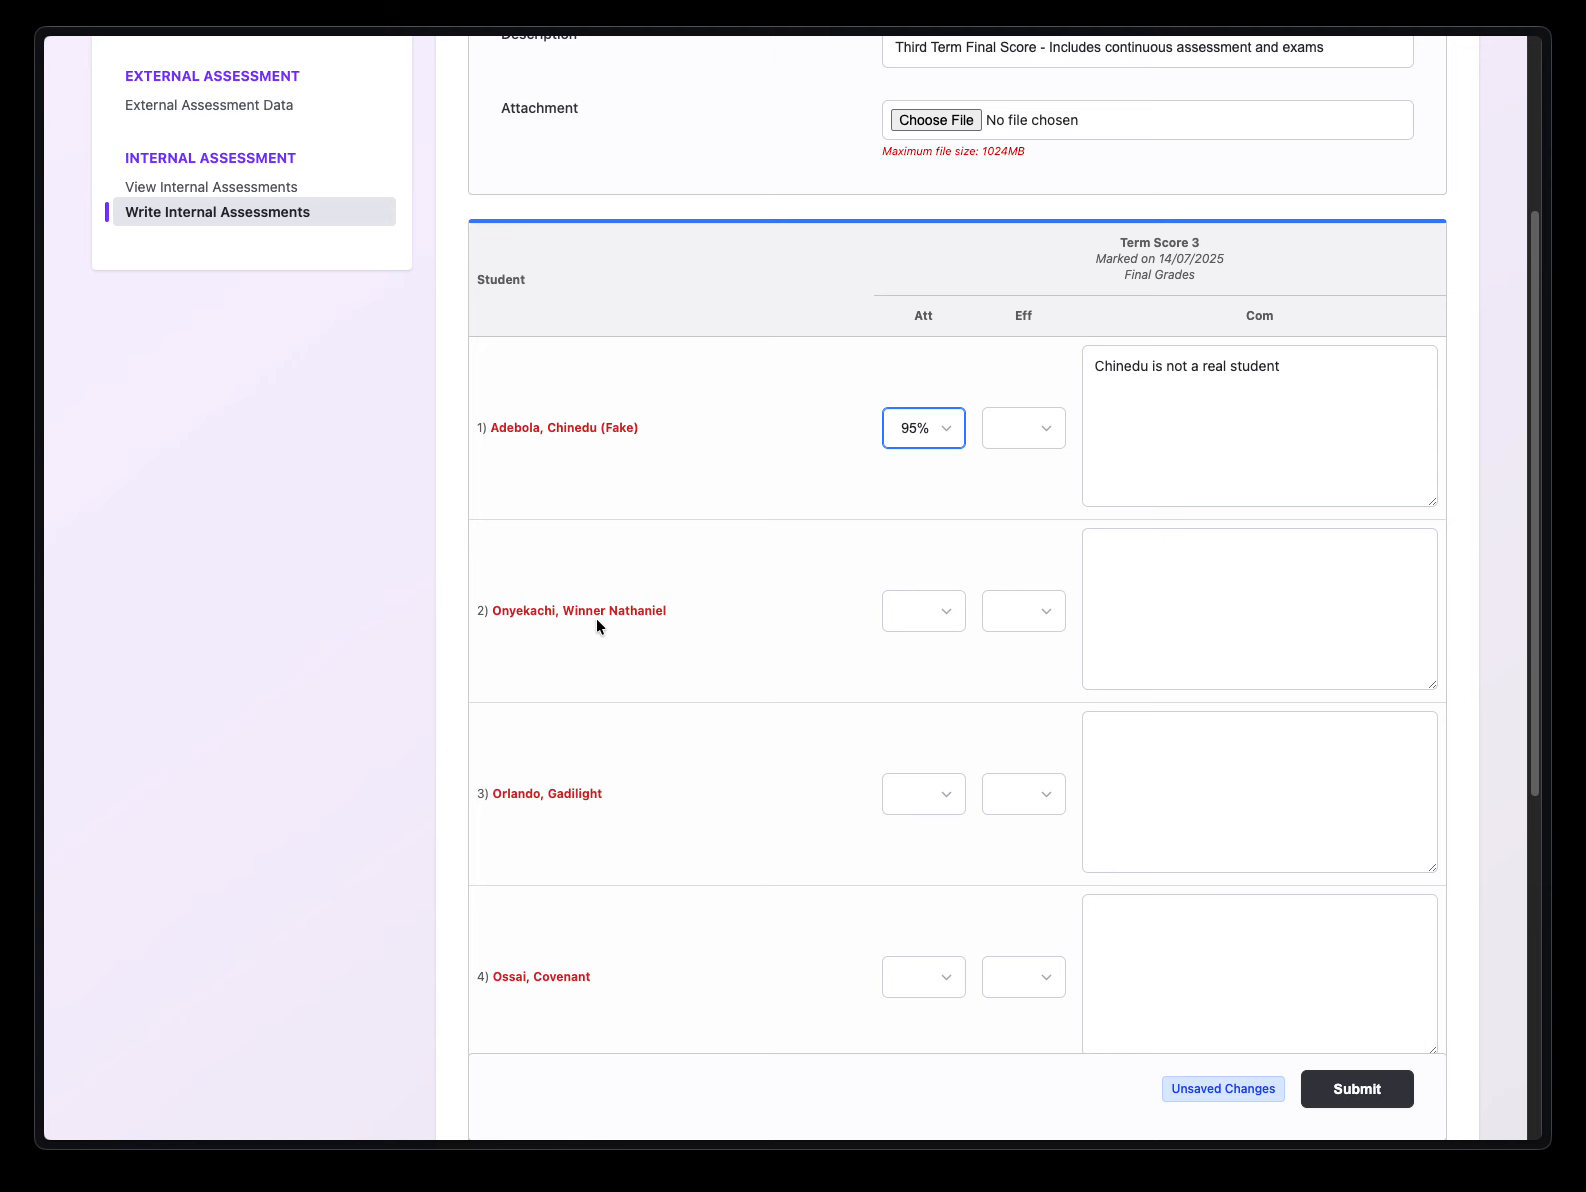
pyautogui.click(915, 612)
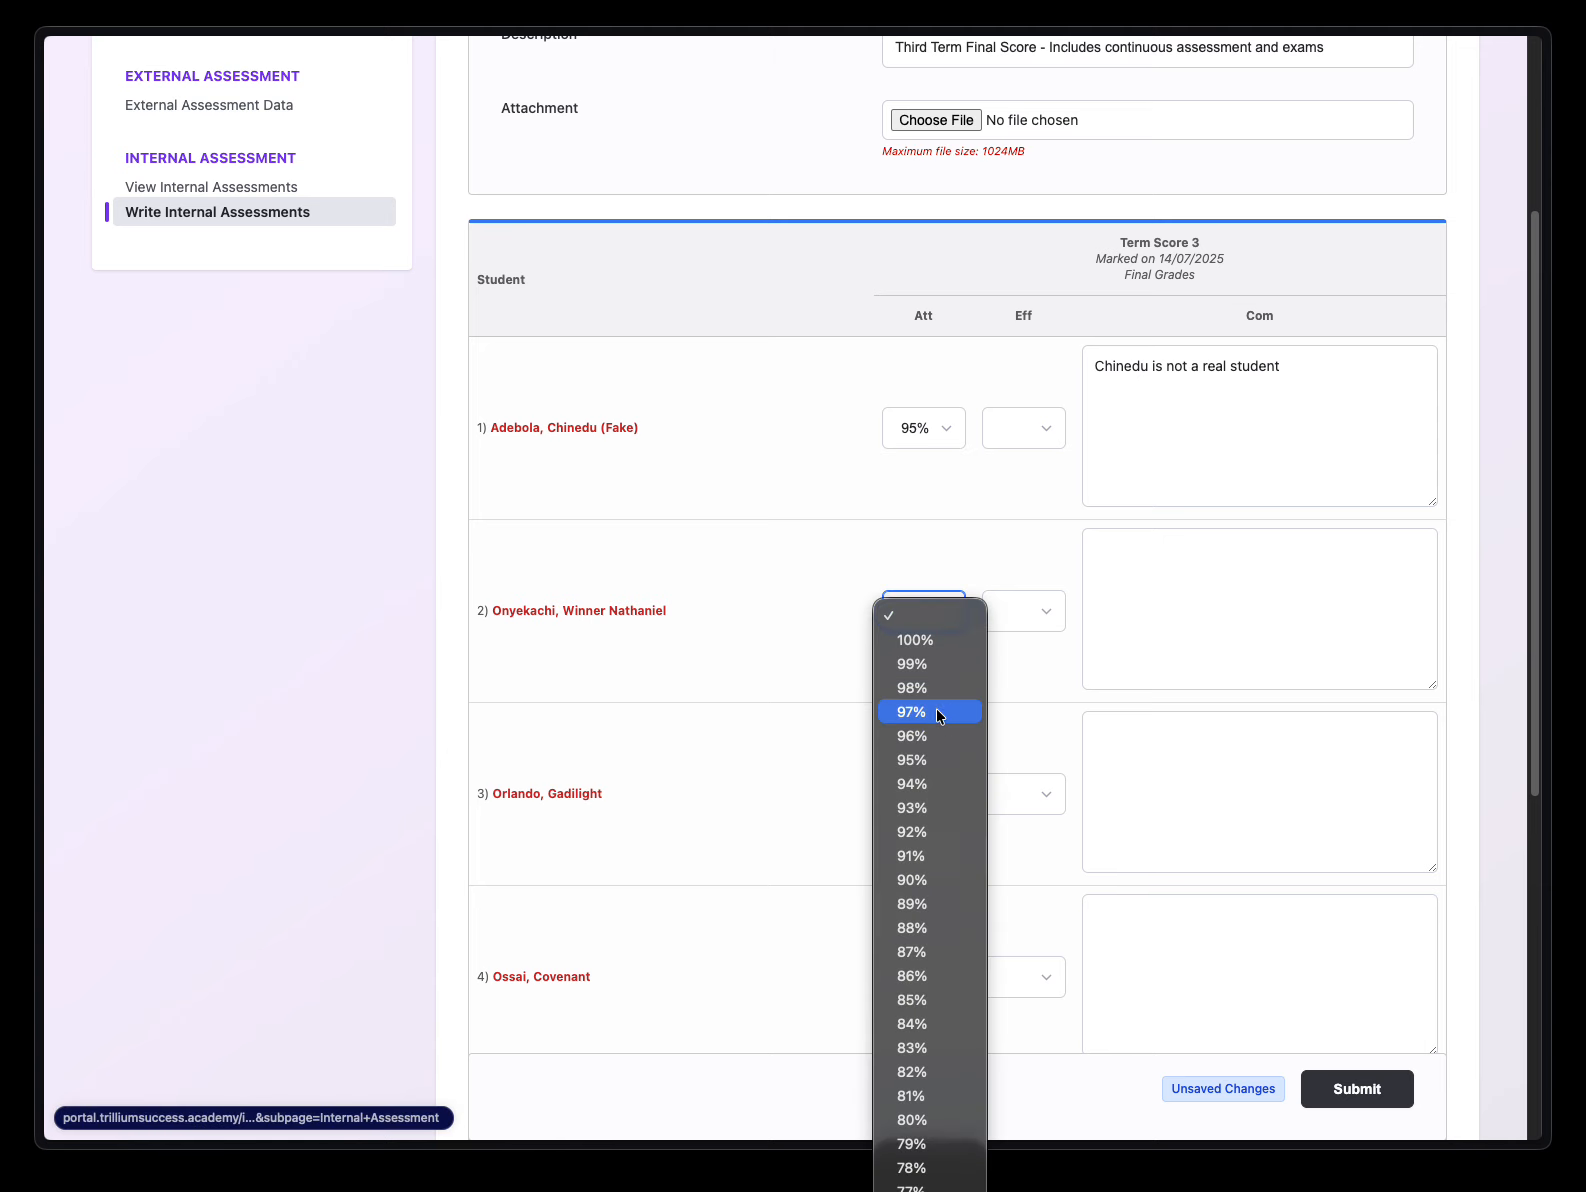
pyautogui.click(937, 736)
pyautogui.click(925, 611)
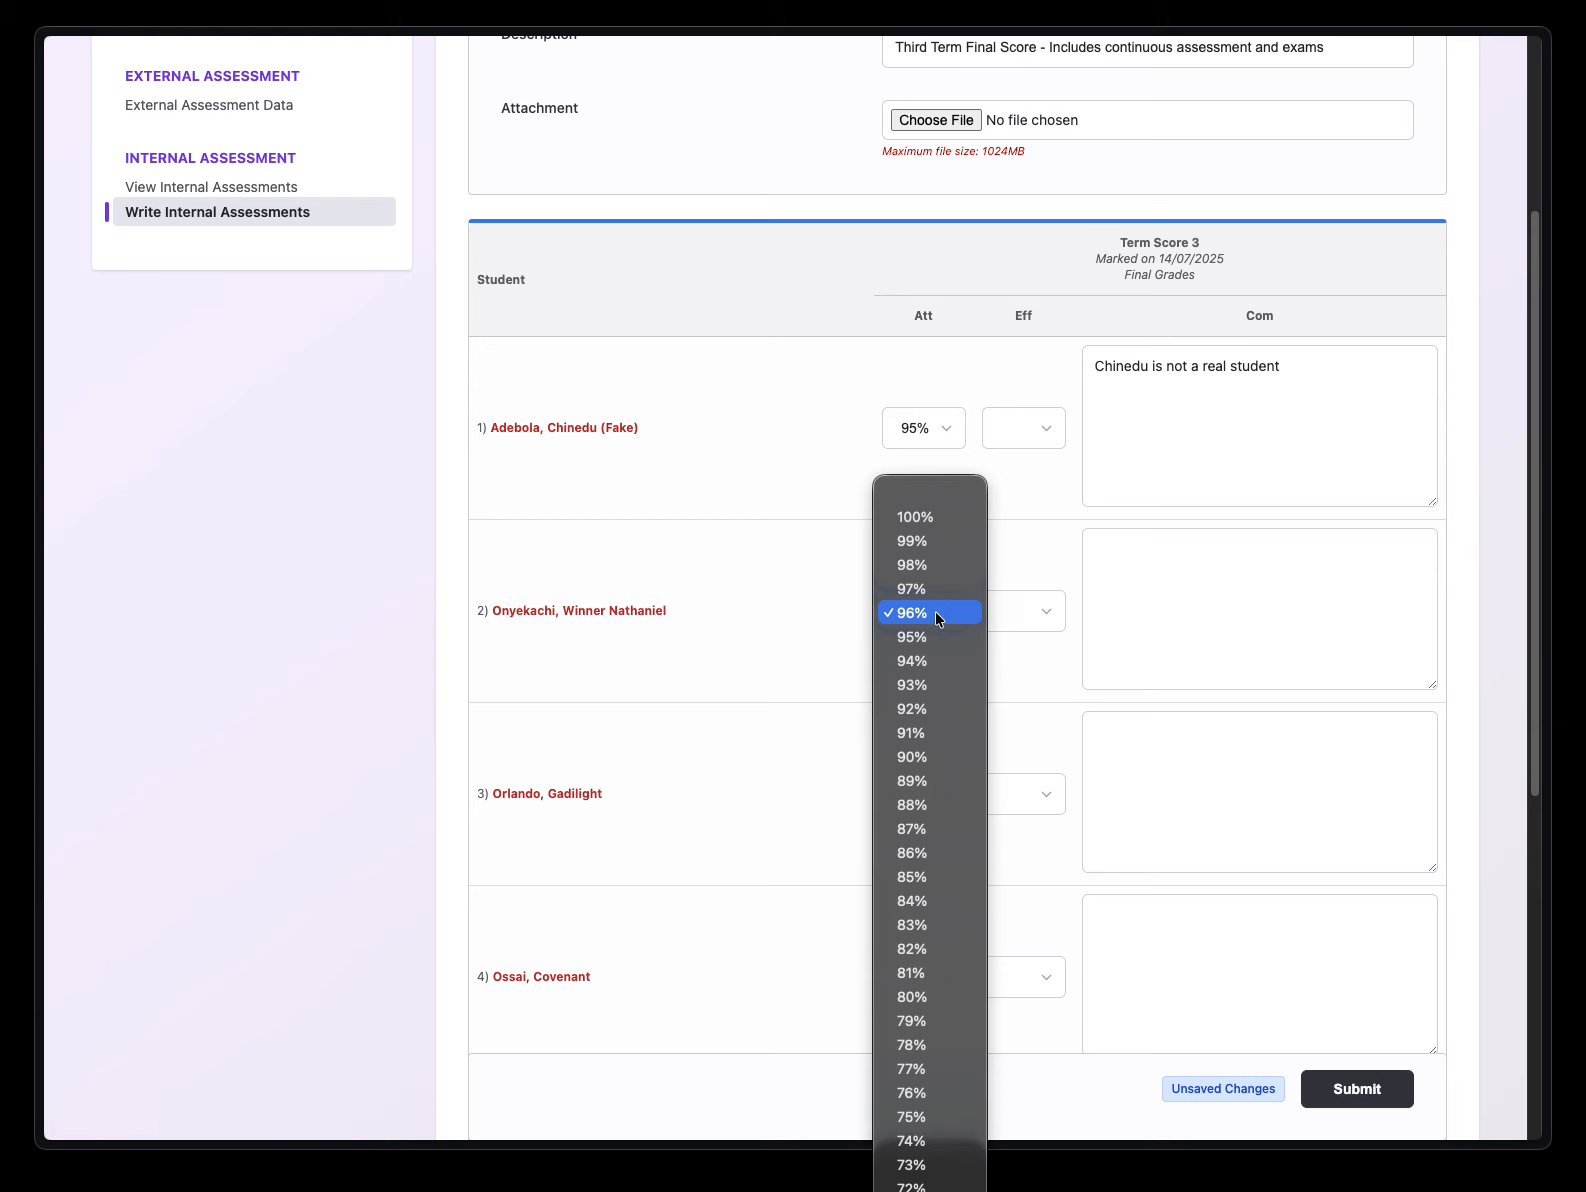
pyautogui.click(952, 488)
pyautogui.click(1301, 360)
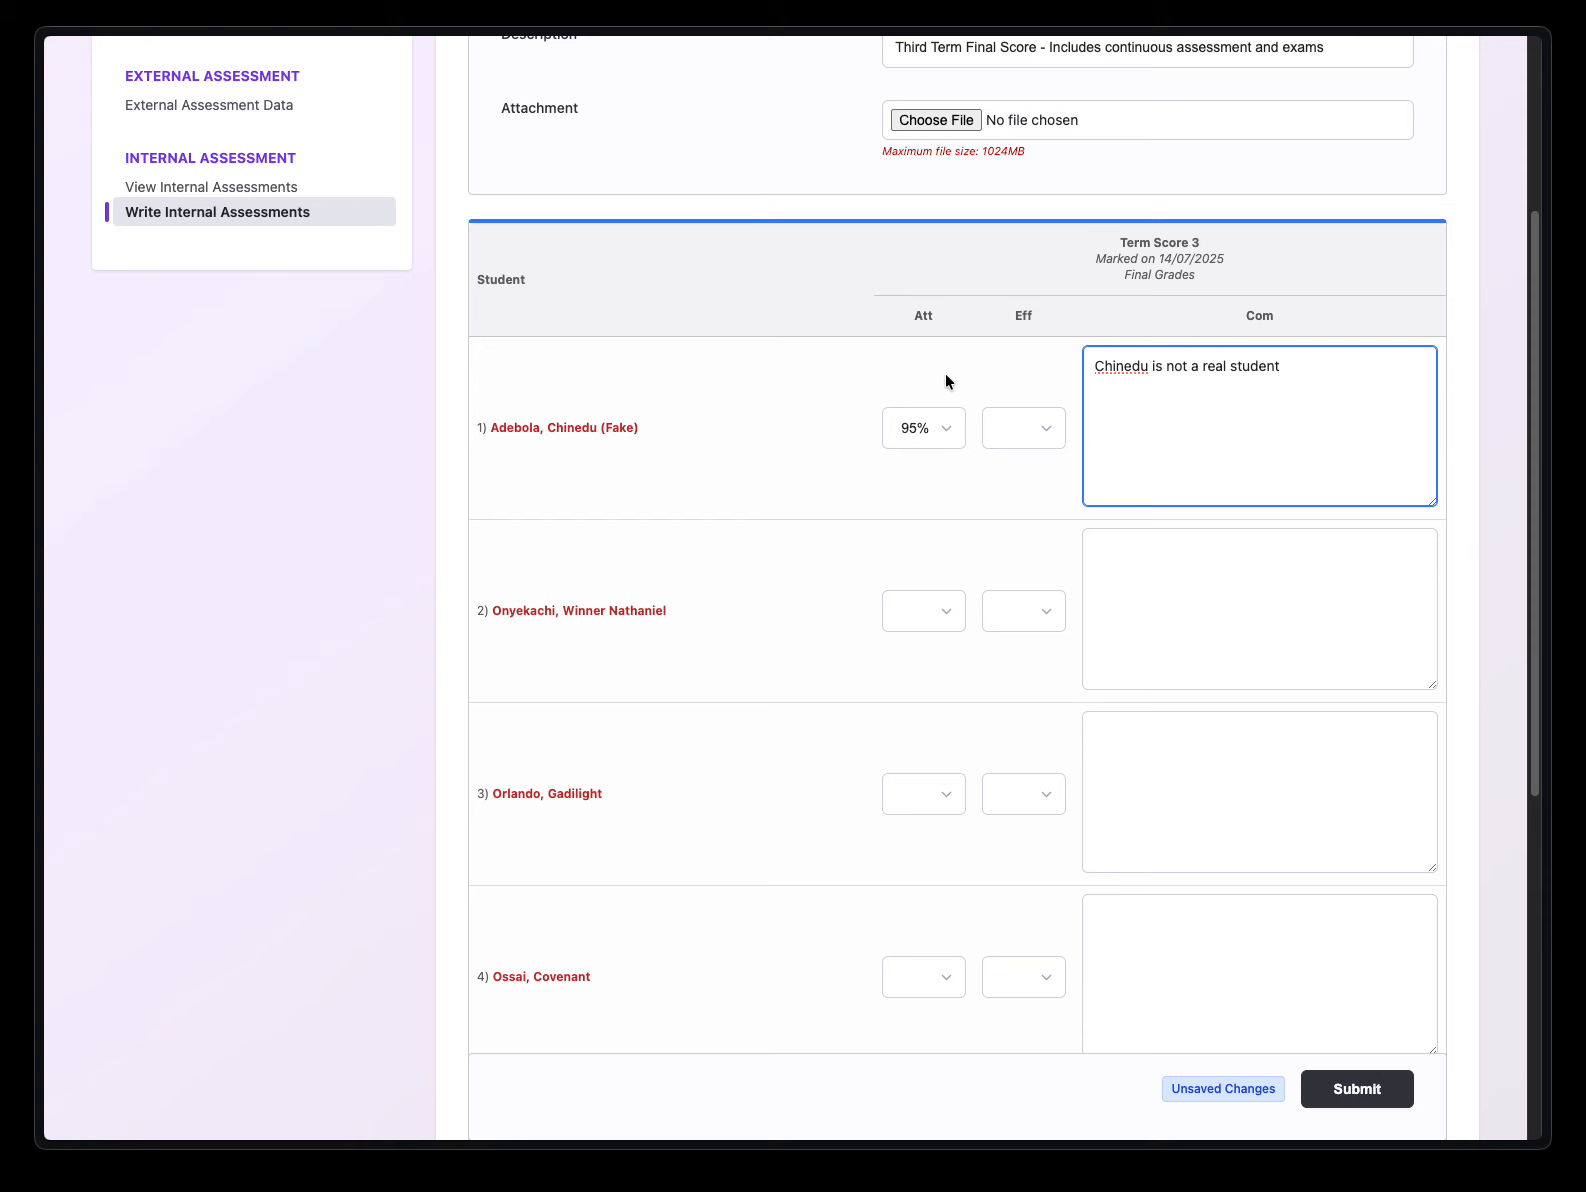
pyautogui.click(910, 434)
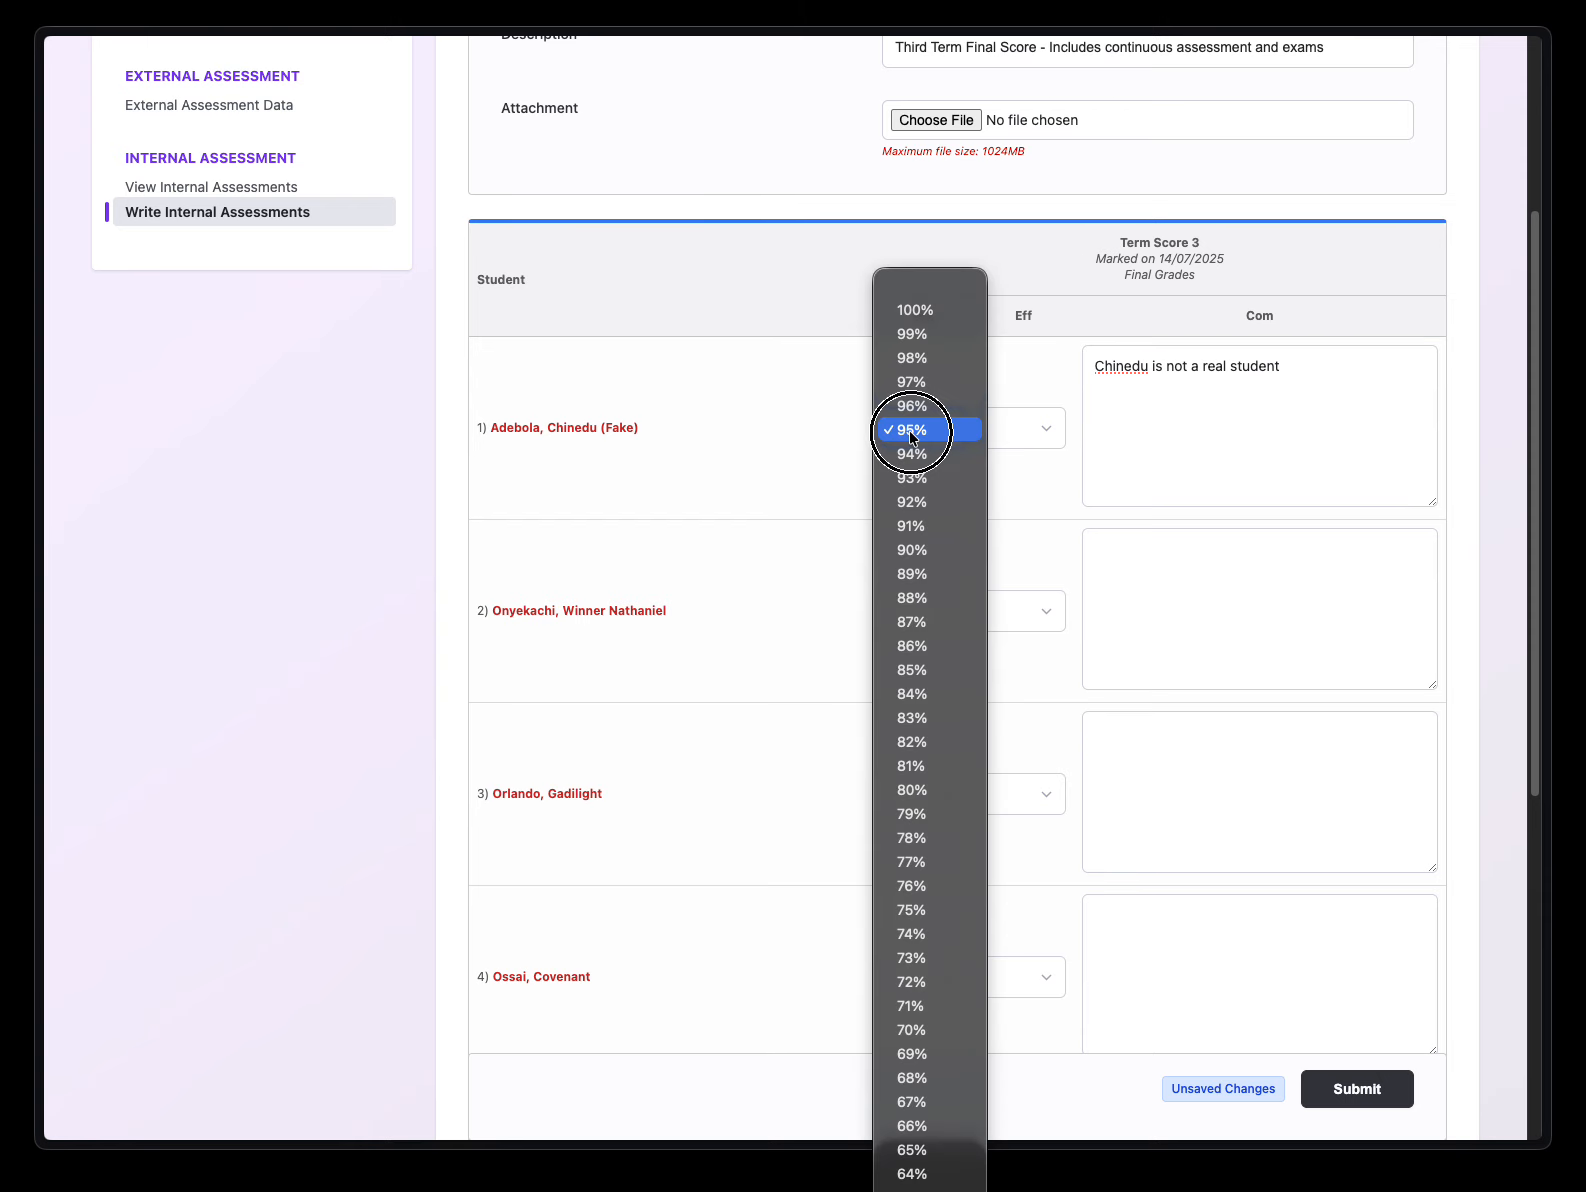
pyautogui.click(457, 467)
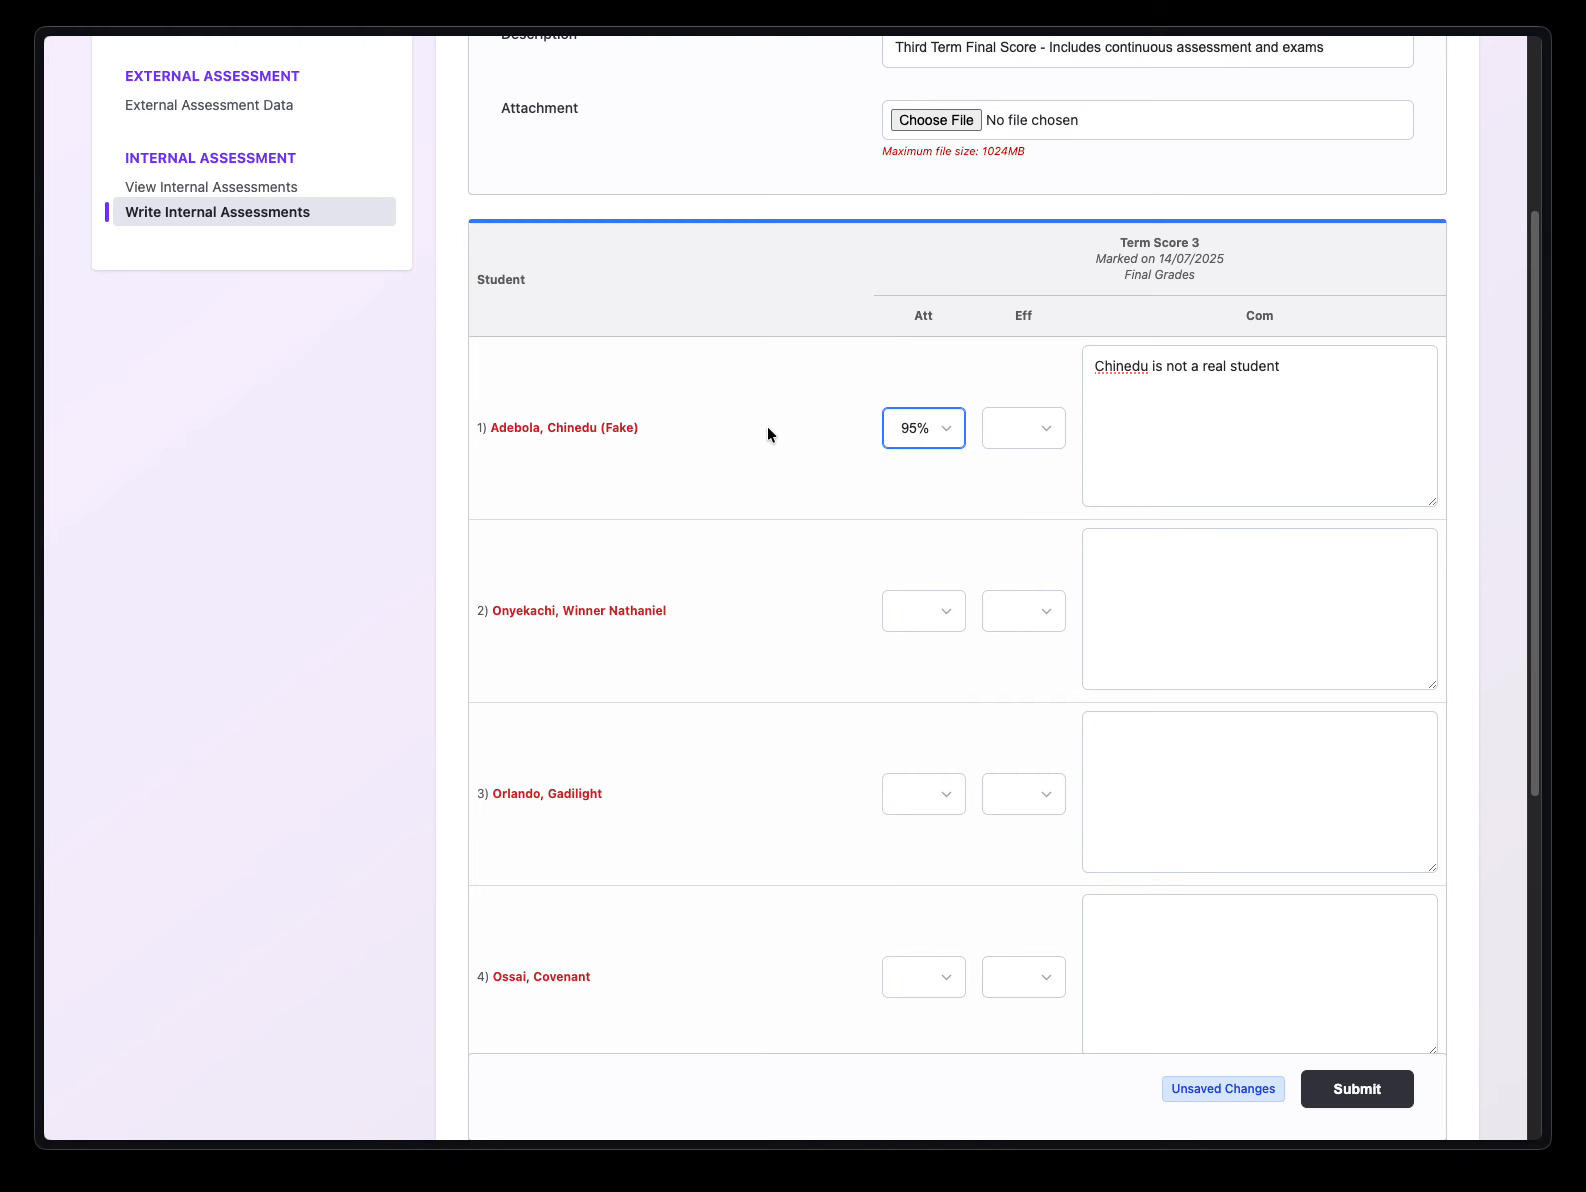
pyautogui.scroll(3, 768, 430)
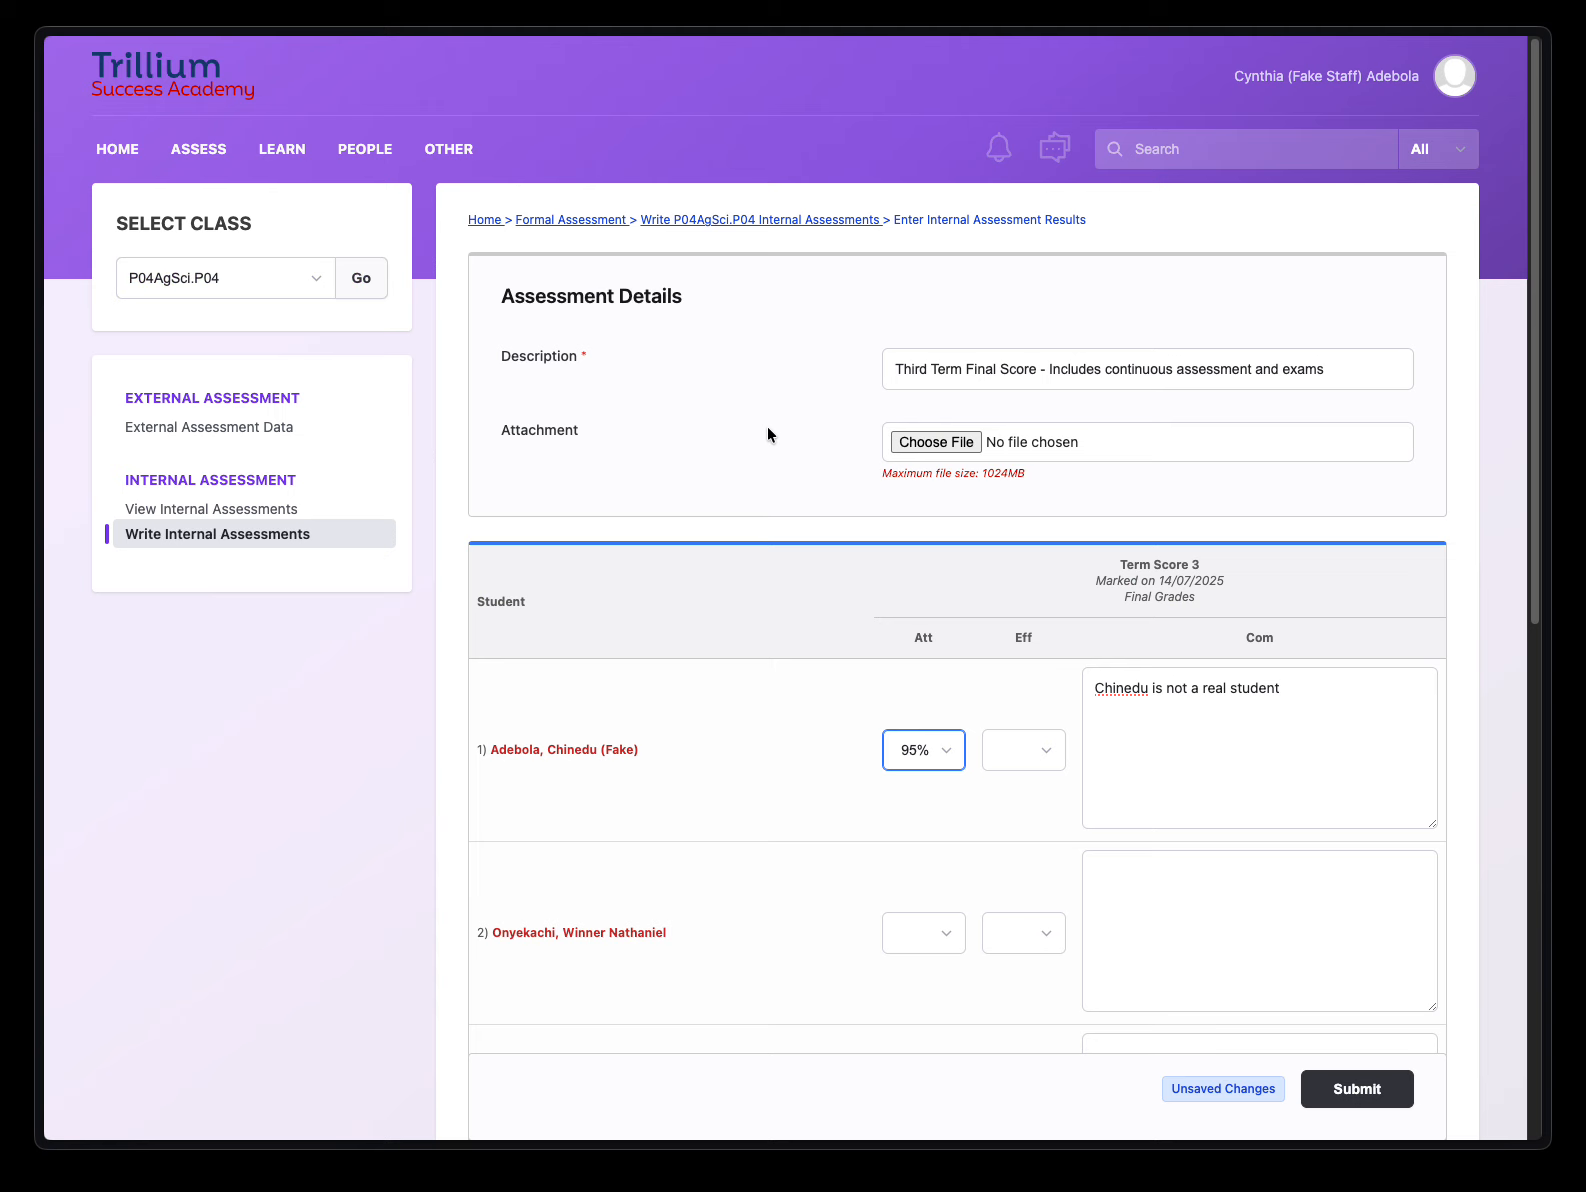
# - Extend the first student's comment, saying he axcelled quite a bit in Agric, is a bright boy and shows lots of promise
pyautogui.click(1317, 696)
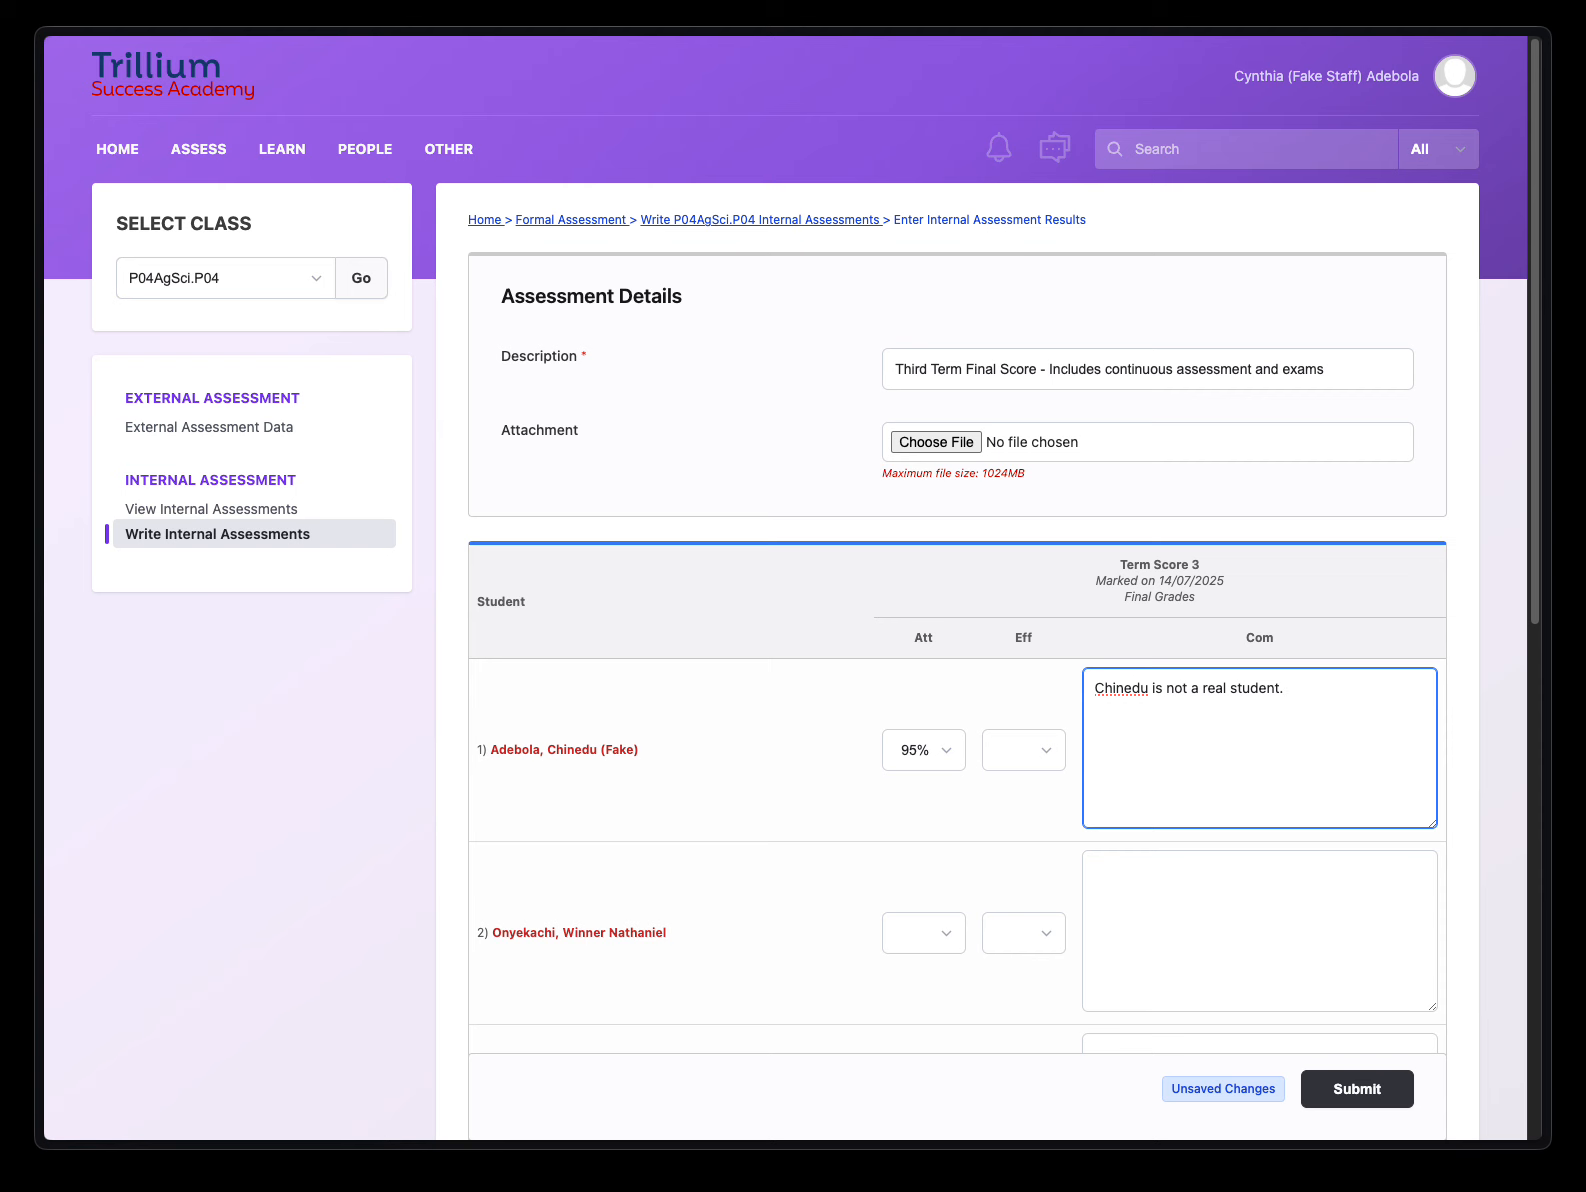
pyautogui.write('Chinedu has axcelled quite a bit ')
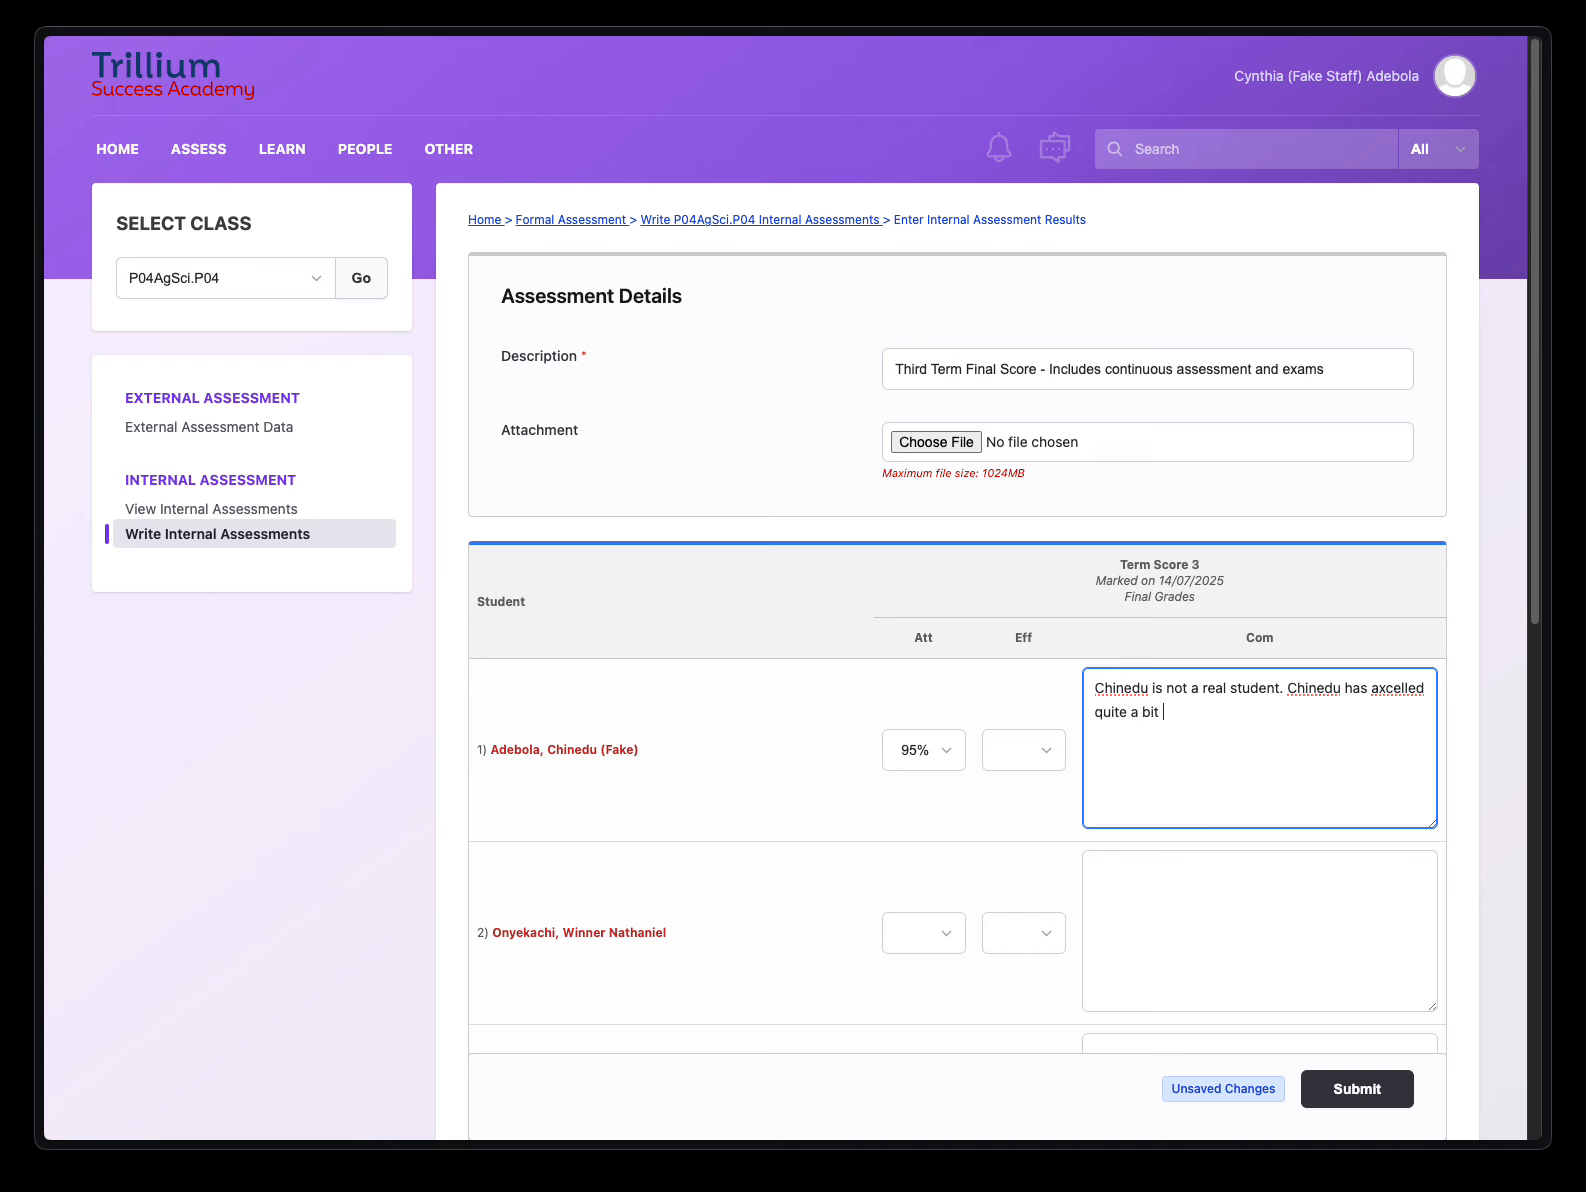
pyautogui.write('in Agric. He is a bright biy')
pyautogui.press('BackSpace')
pyautogui.press('BackSpace')
pyautogui.press('BackSpace')
pyautogui.write('oy and shows lot')
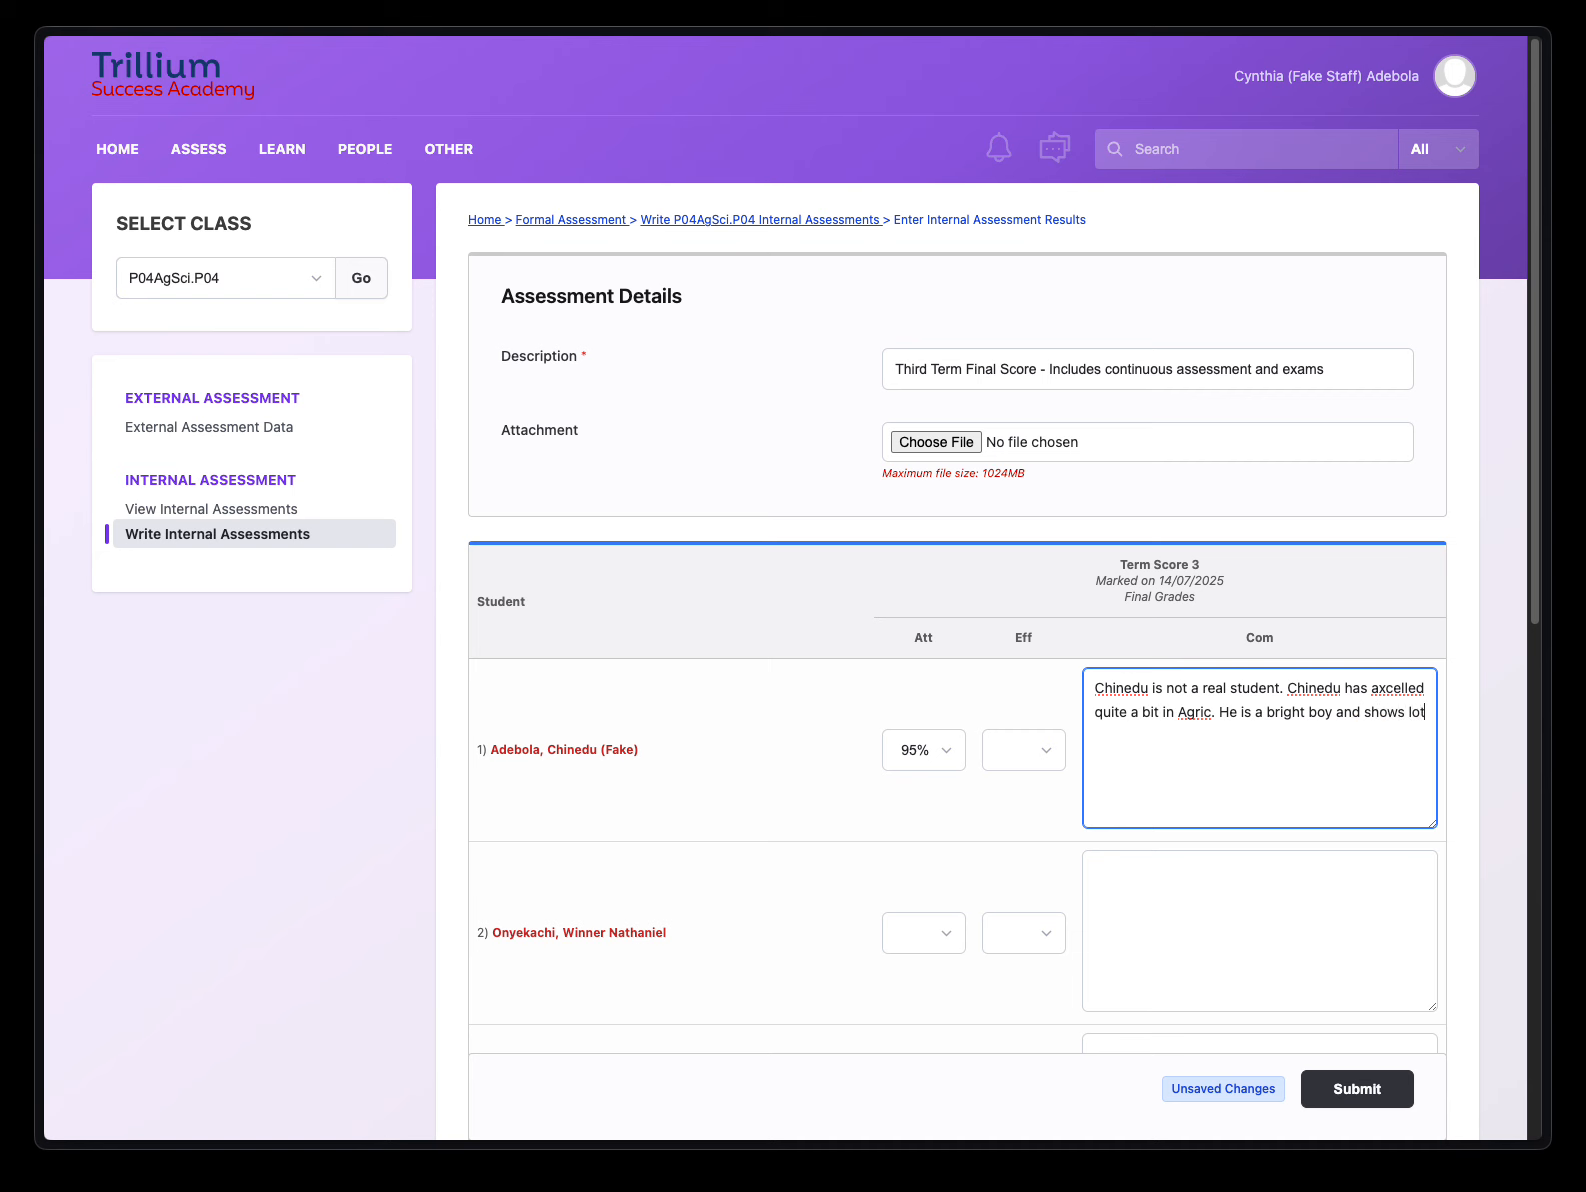
pyautogui.write('s o fpot')
pyautogui.press('BackSpace')
pyautogui.press('BackSpace')
pyautogui.press('BackSpace')
pyautogui.press('BackSpace')
pyautogui.press('BackSpace')
pyautogui.write('f promise.')
# - Correct the misspelled word "axcelled" to "excelled" in the first student's comment
pyautogui.rightClick(1133, 688)
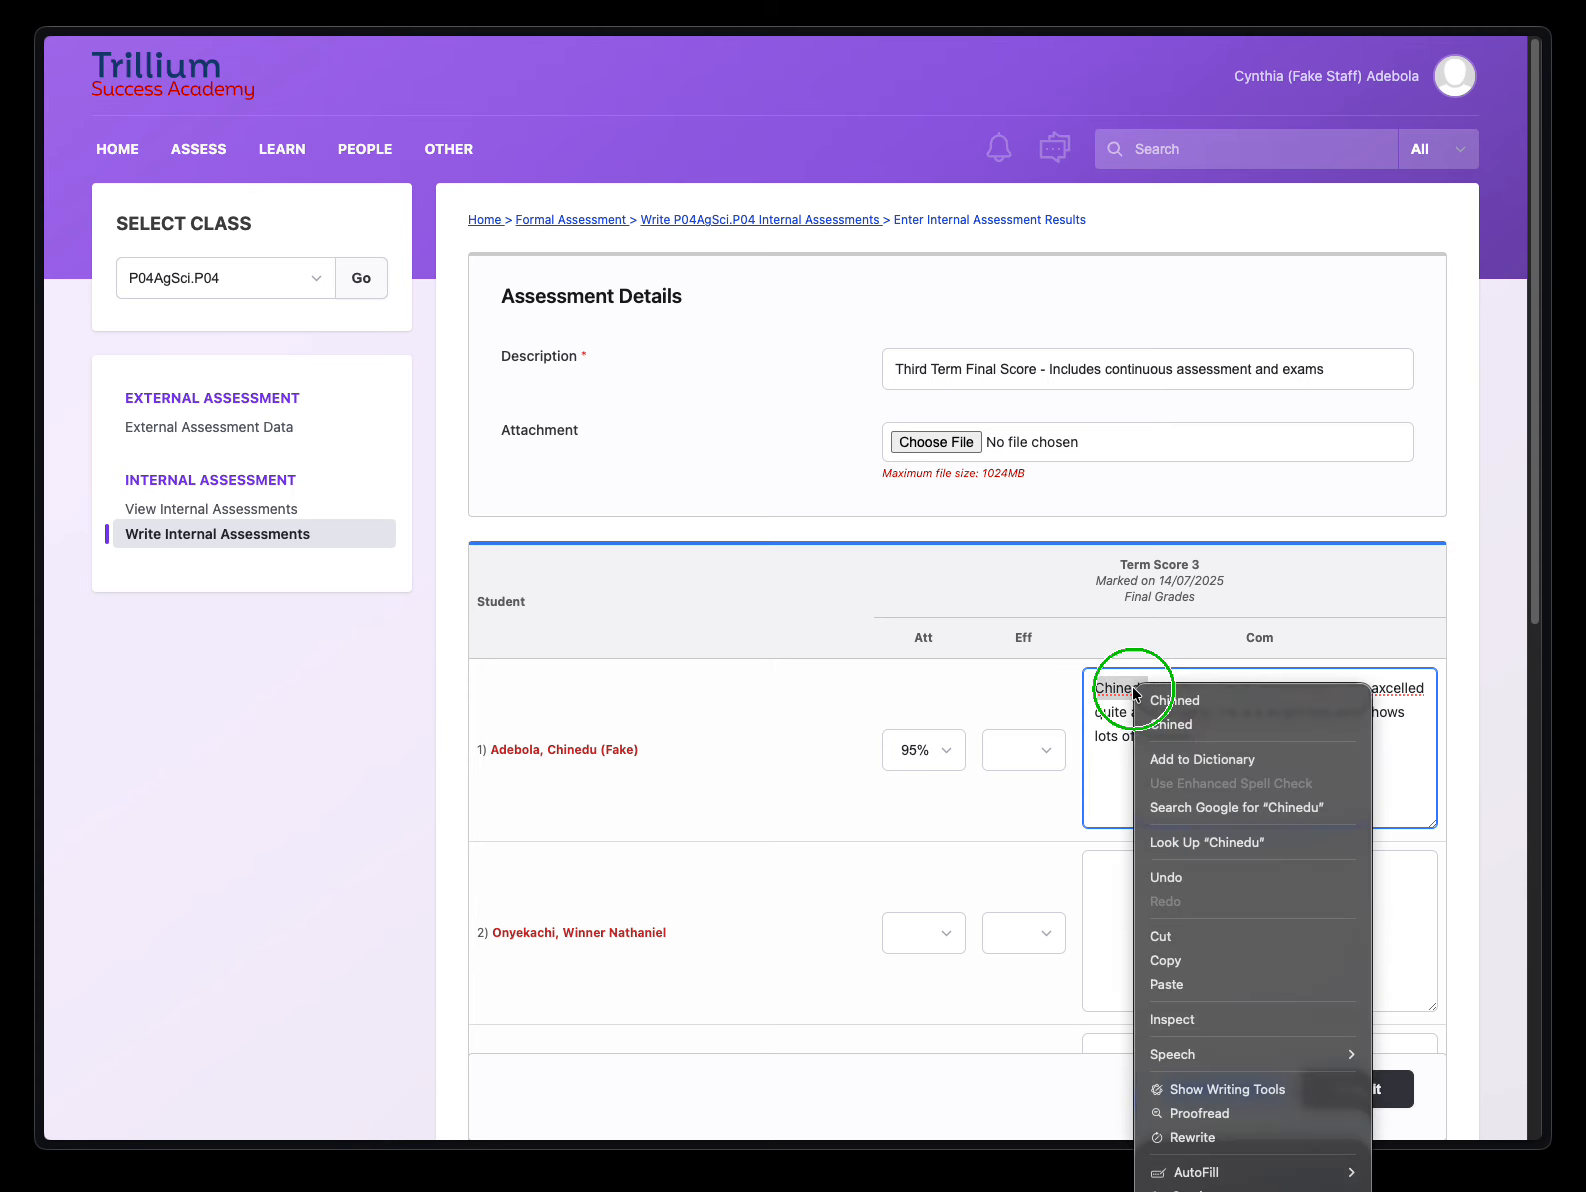
pyautogui.click(1115, 697)
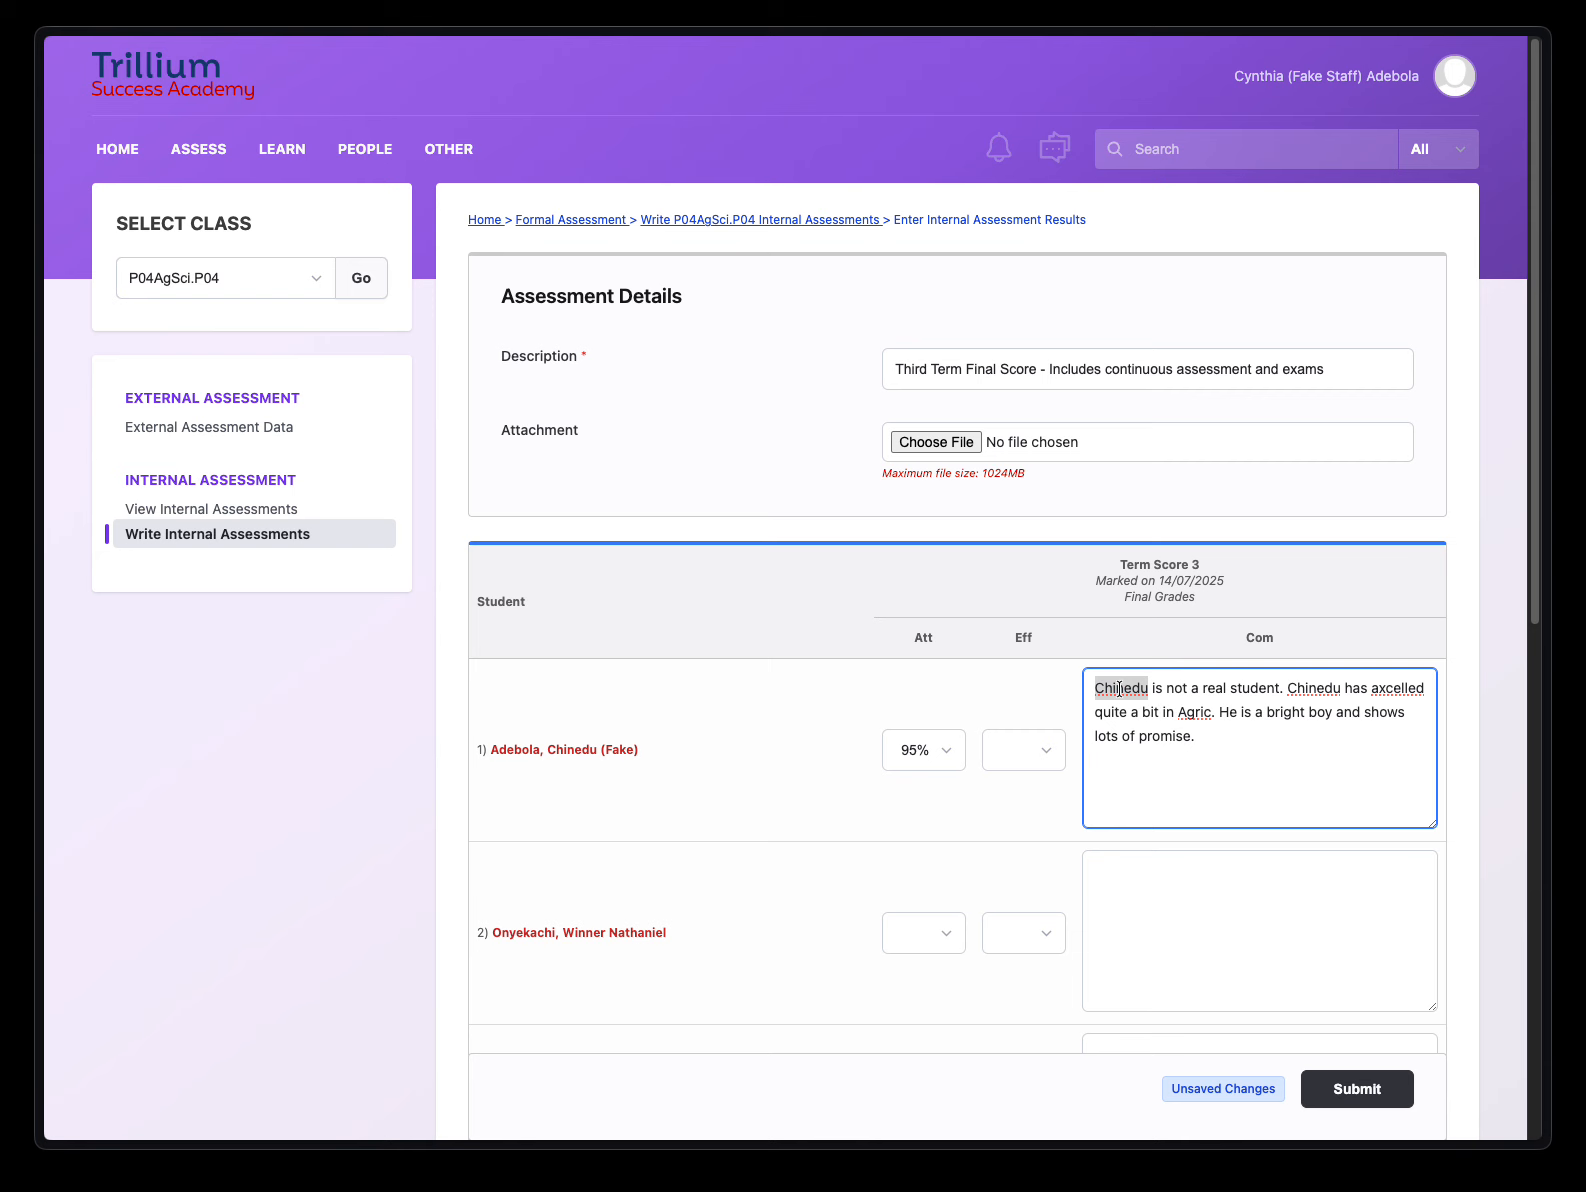
pyautogui.rightClick(1386, 690)
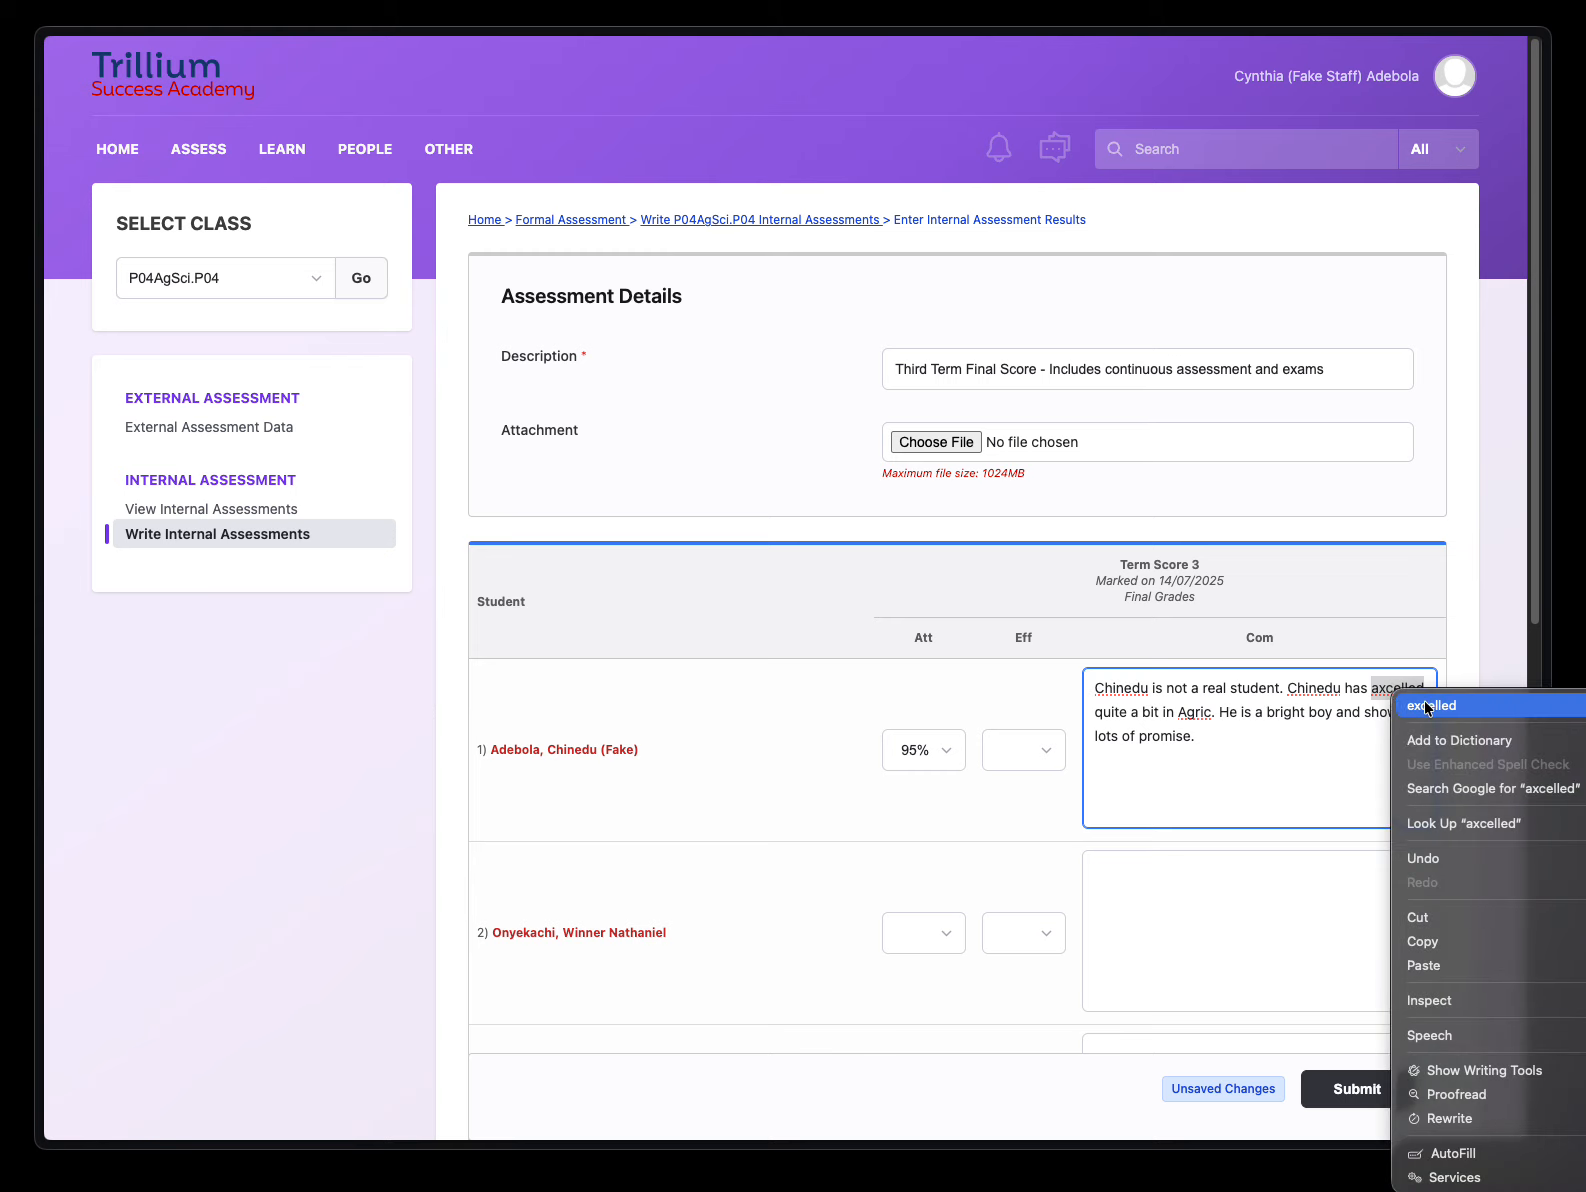
pyautogui.click(1427, 706)
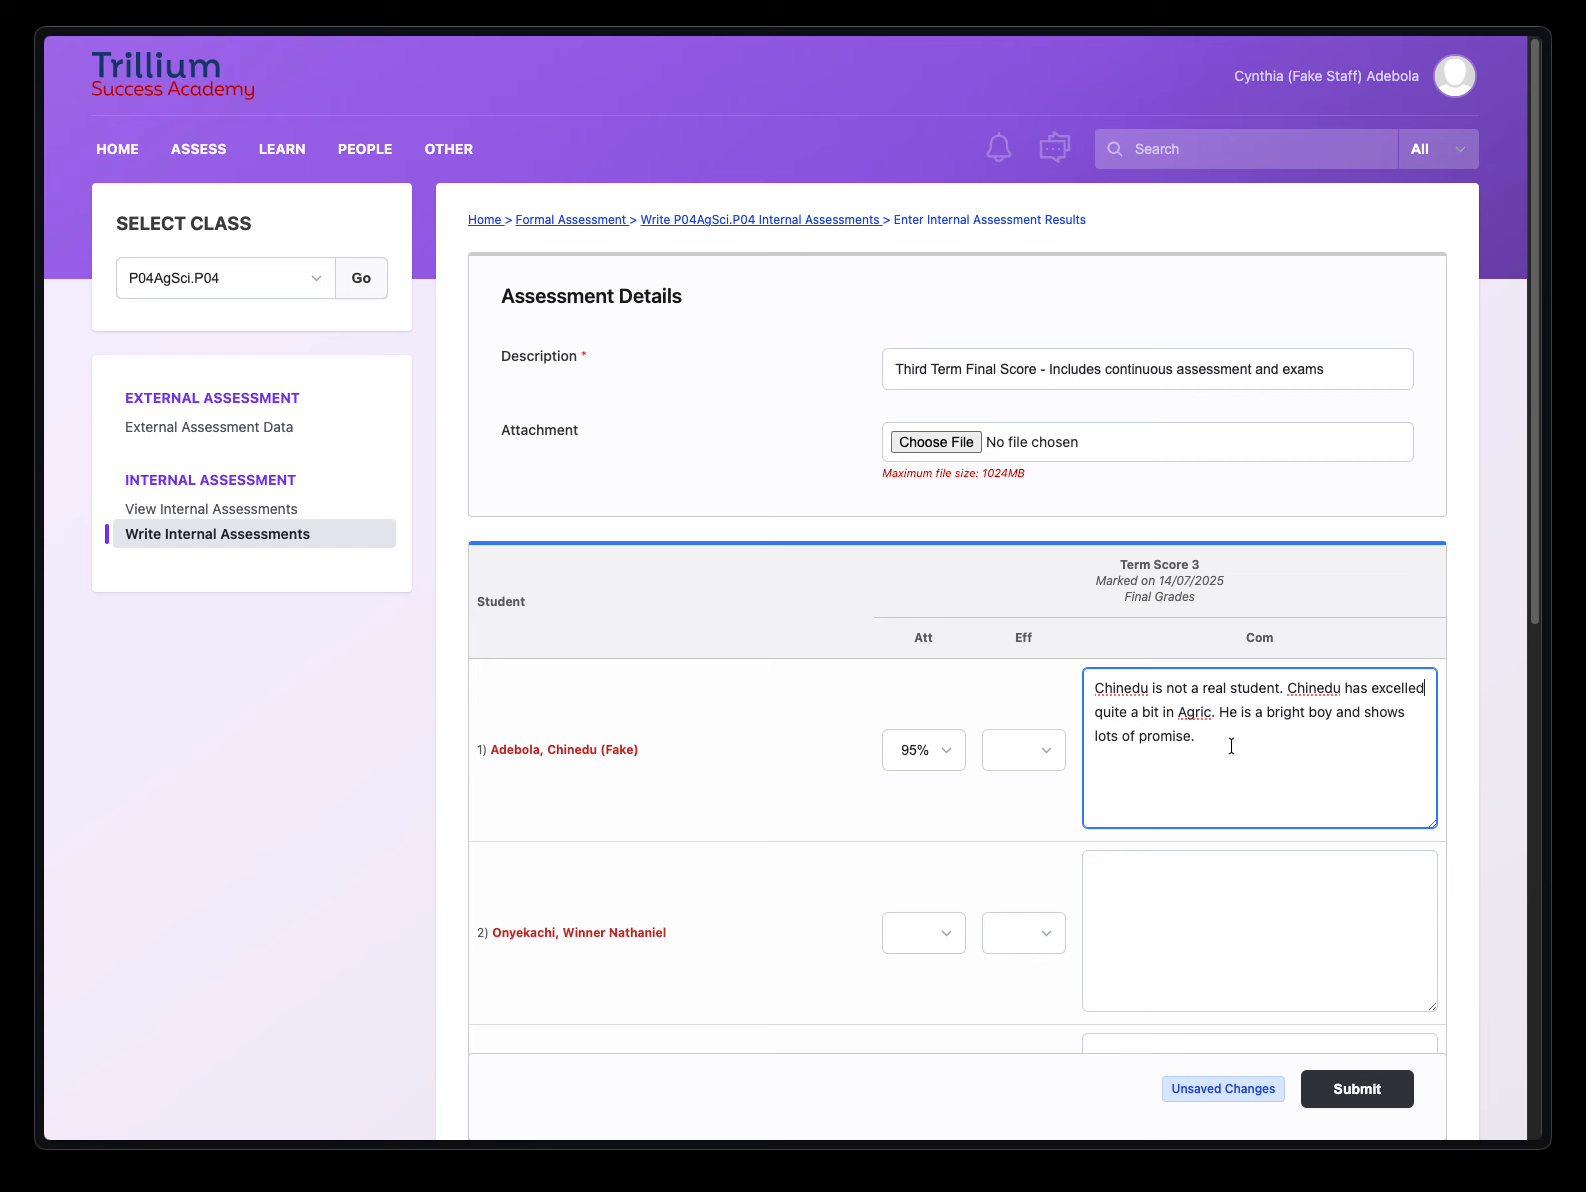
# - Look over the remaining students' rows and submit the Term Score 3 results for P04AgSci.P04
pyautogui.scroll(-3, 1177, 744)
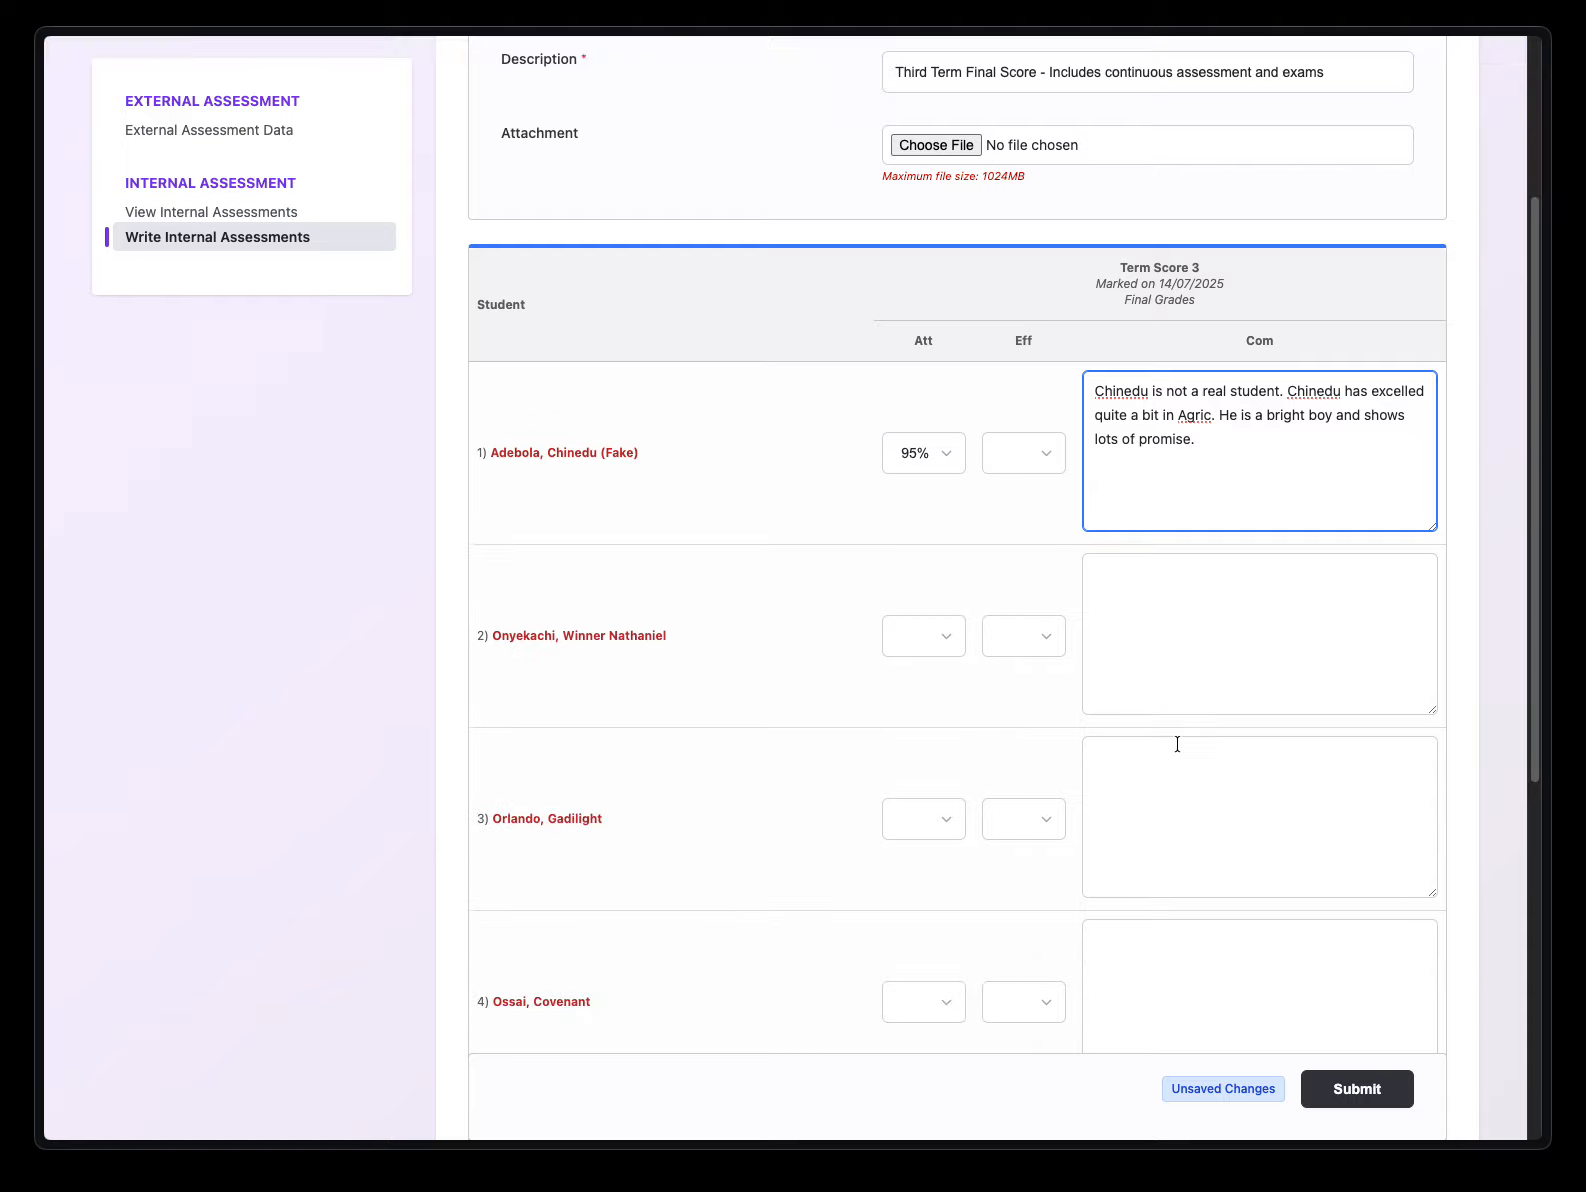
pyautogui.scroll(-1, 1177, 744)
pyautogui.scroll(-1, 1215, 618)
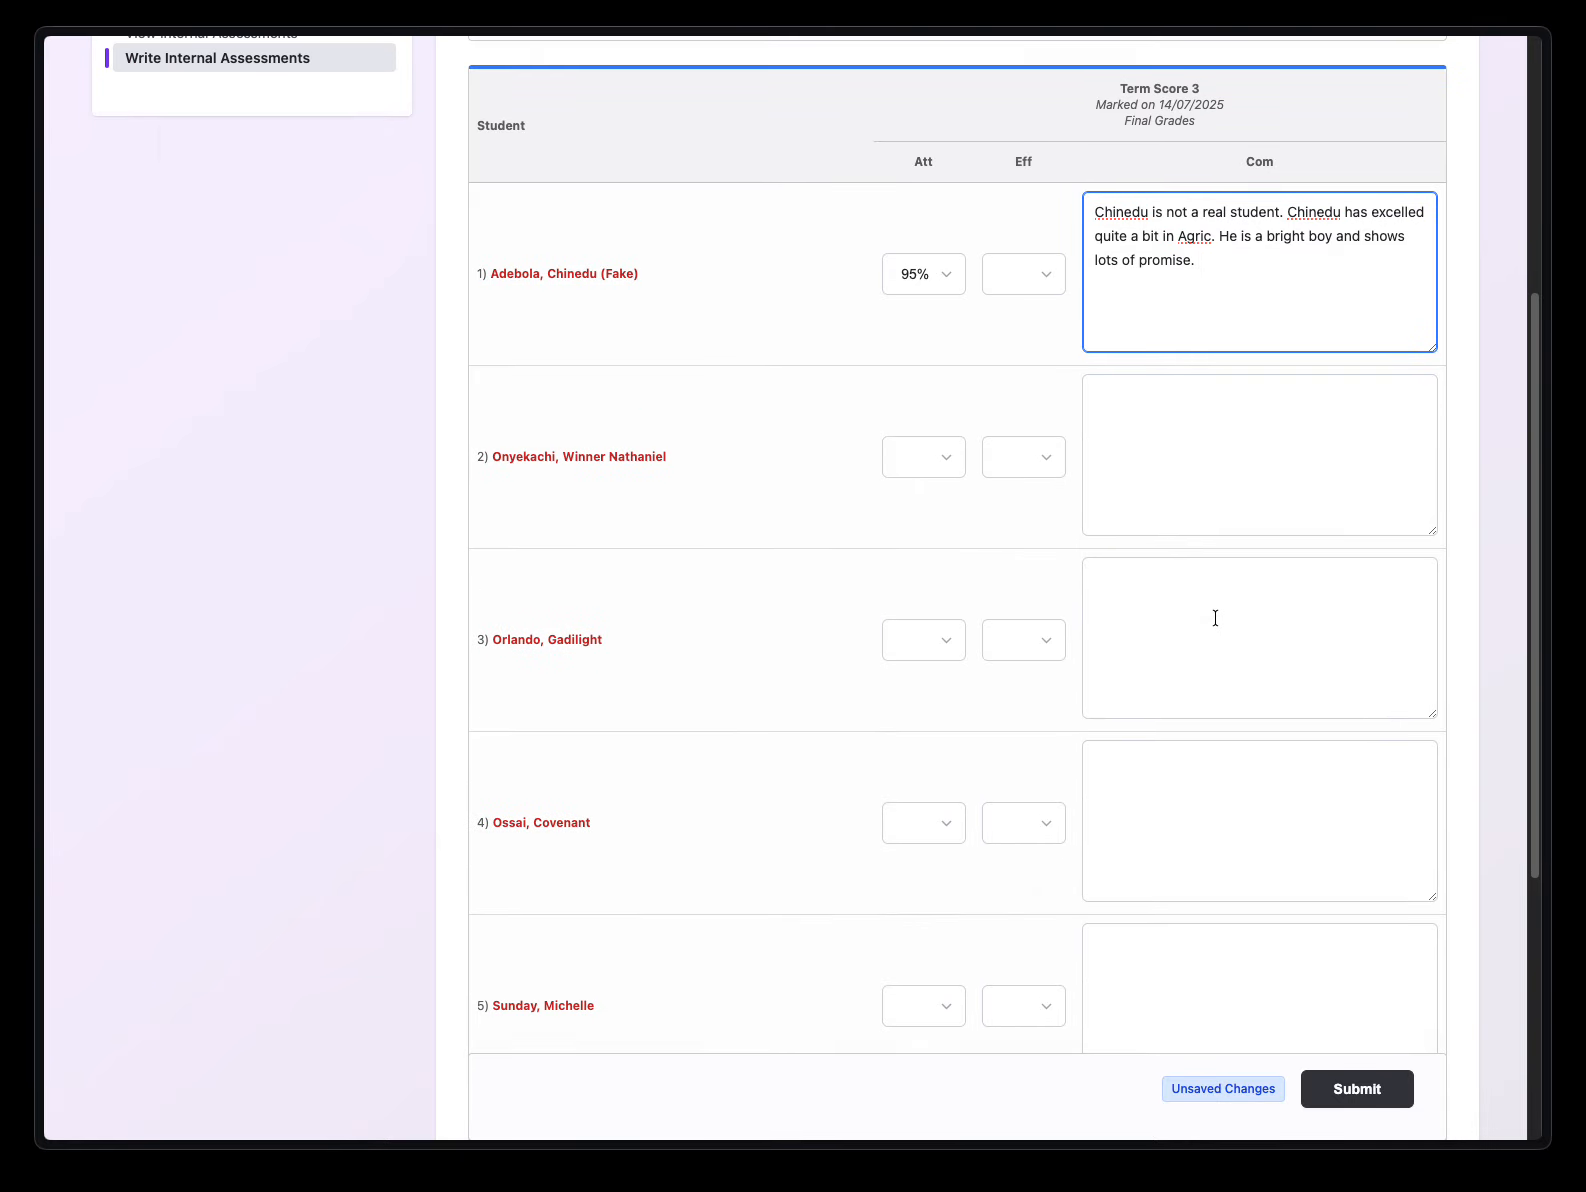
pyautogui.scroll(-1, 1210, 616)
pyautogui.scroll(6, 595, 772)
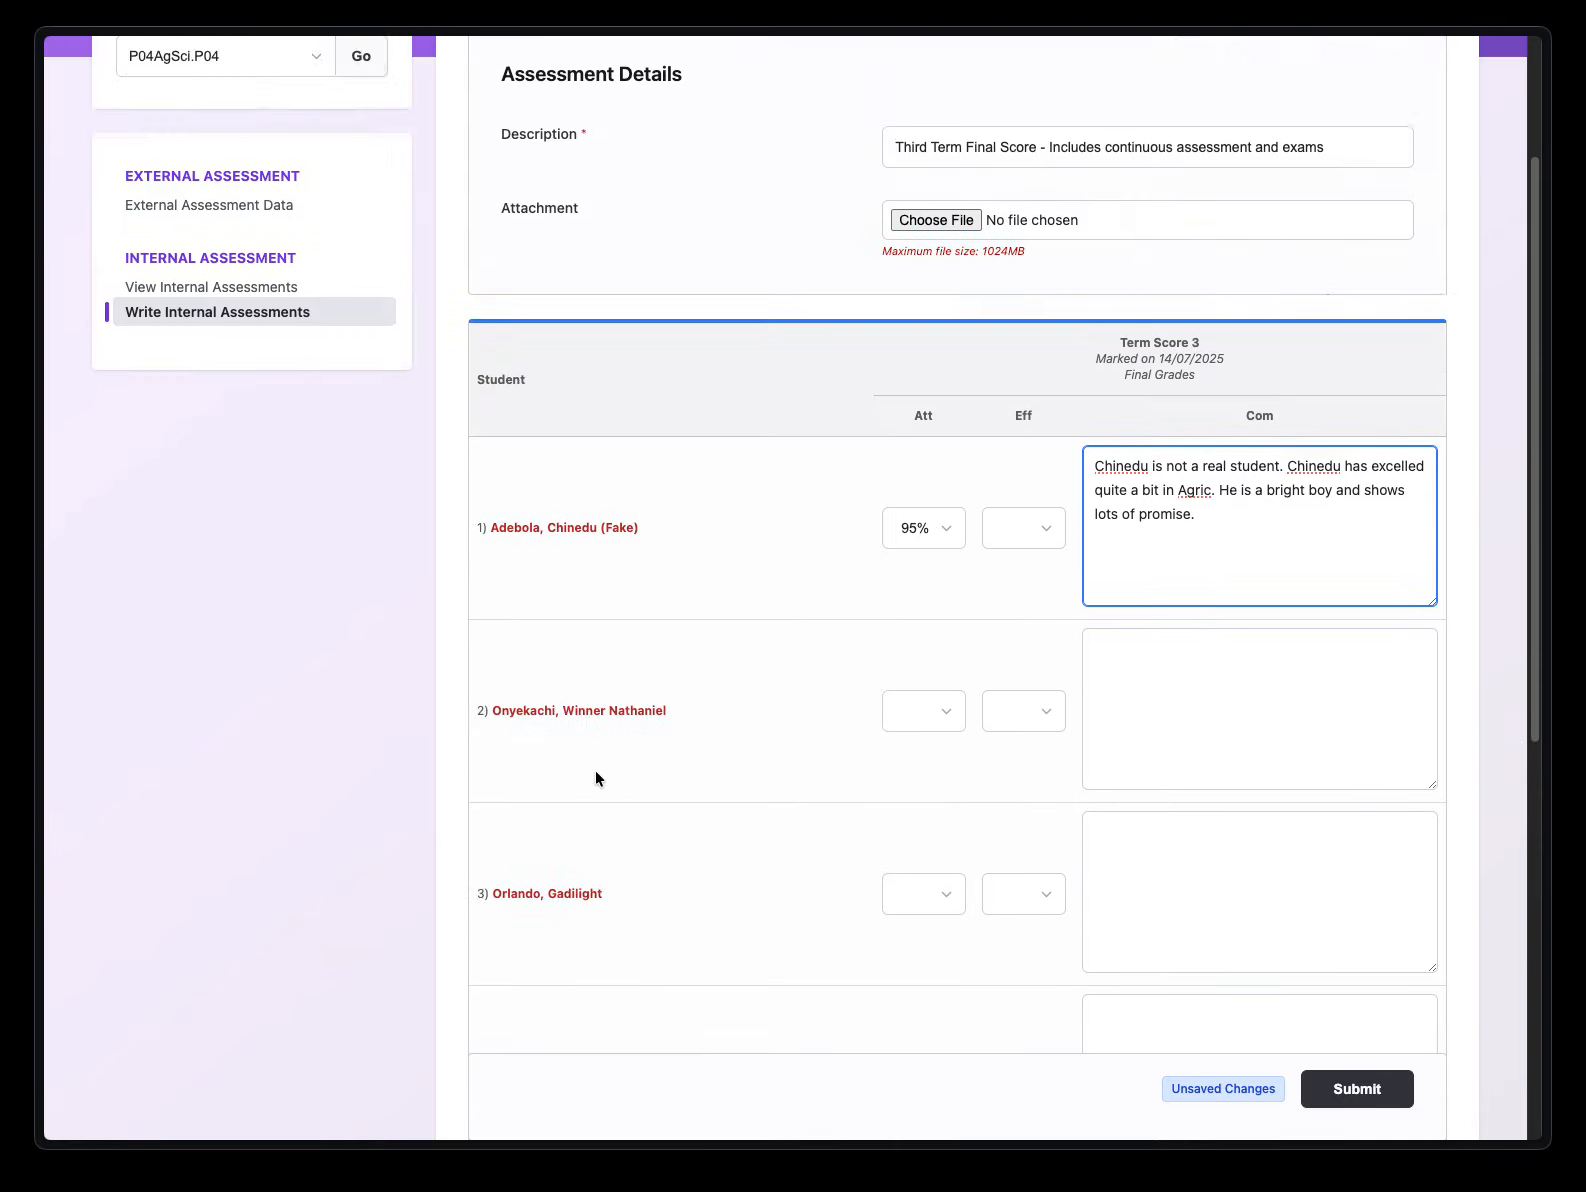
pyautogui.scroll(-10, 637, 740)
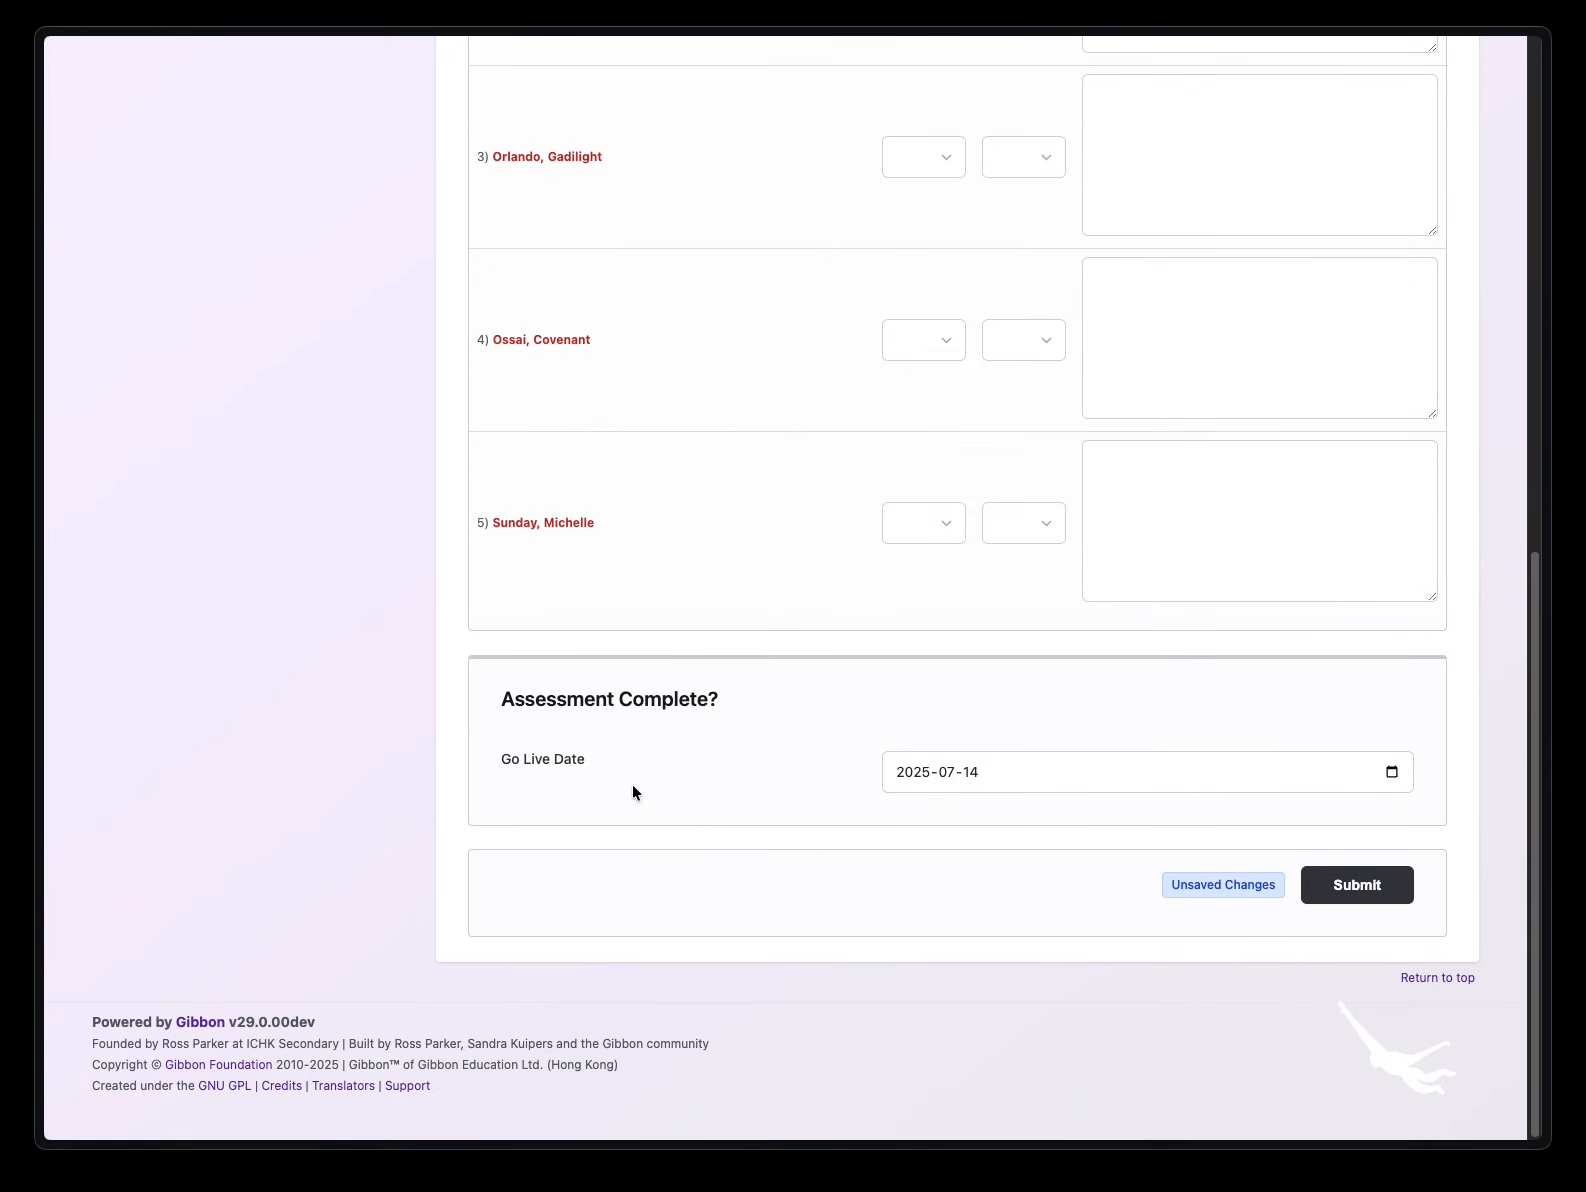
pyautogui.click(1319, 888)
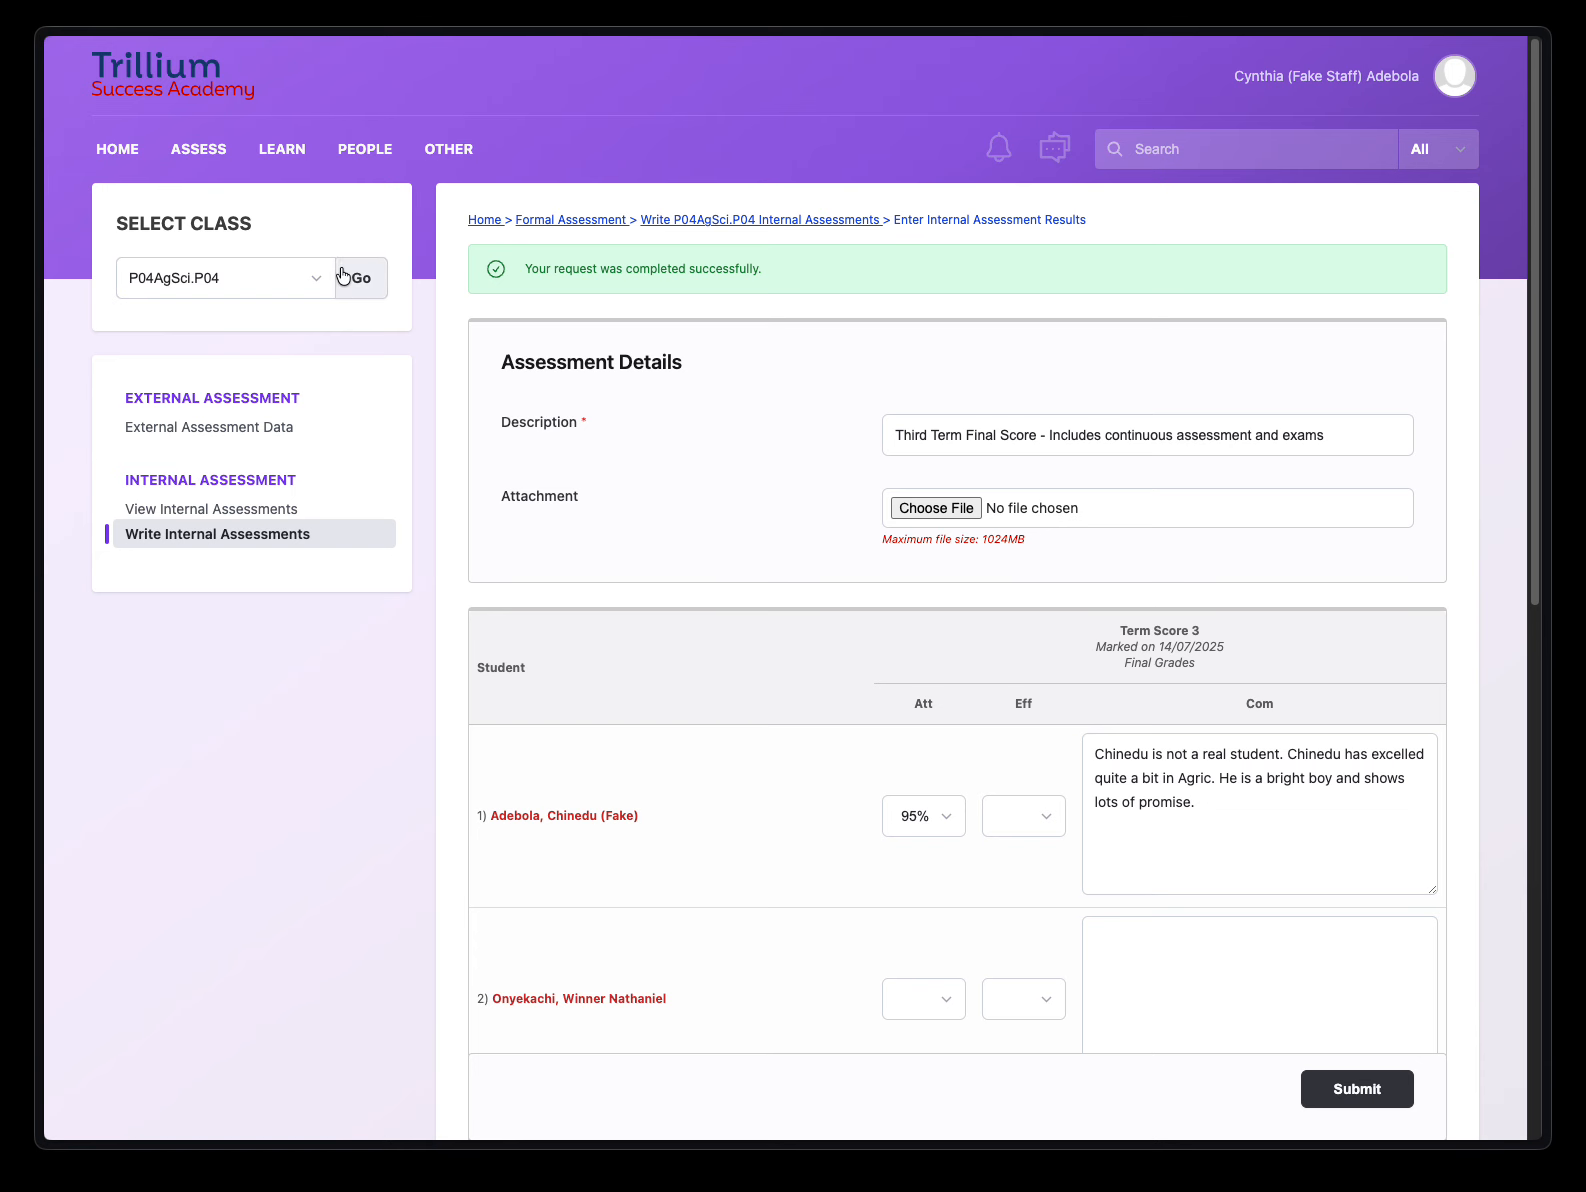
# - Reload the P04AgSci.P04 marks overview and reopen the Term Score 3 entry form to check the students' saved entries
pyautogui.click(266, 274)
pyautogui.click(265, 274)
pyautogui.click(365, 284)
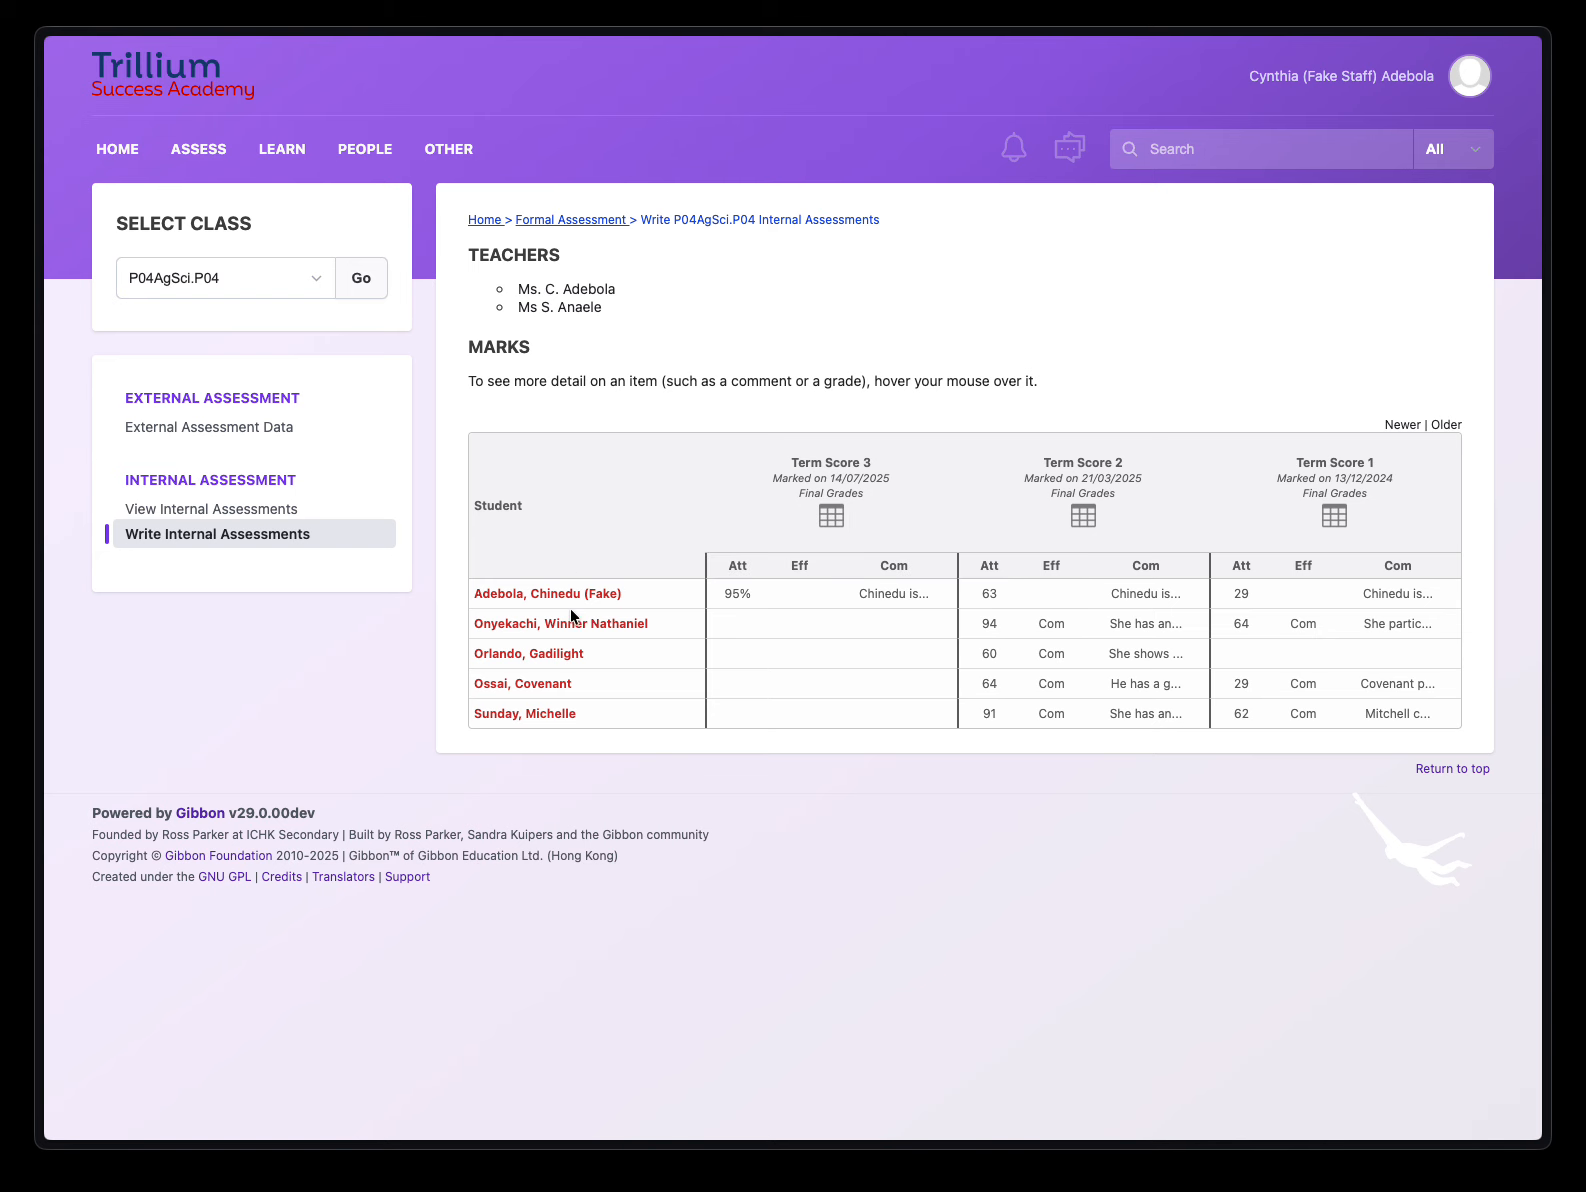
pyautogui.click(831, 517)
pyautogui.scroll(-2, 832, 665)
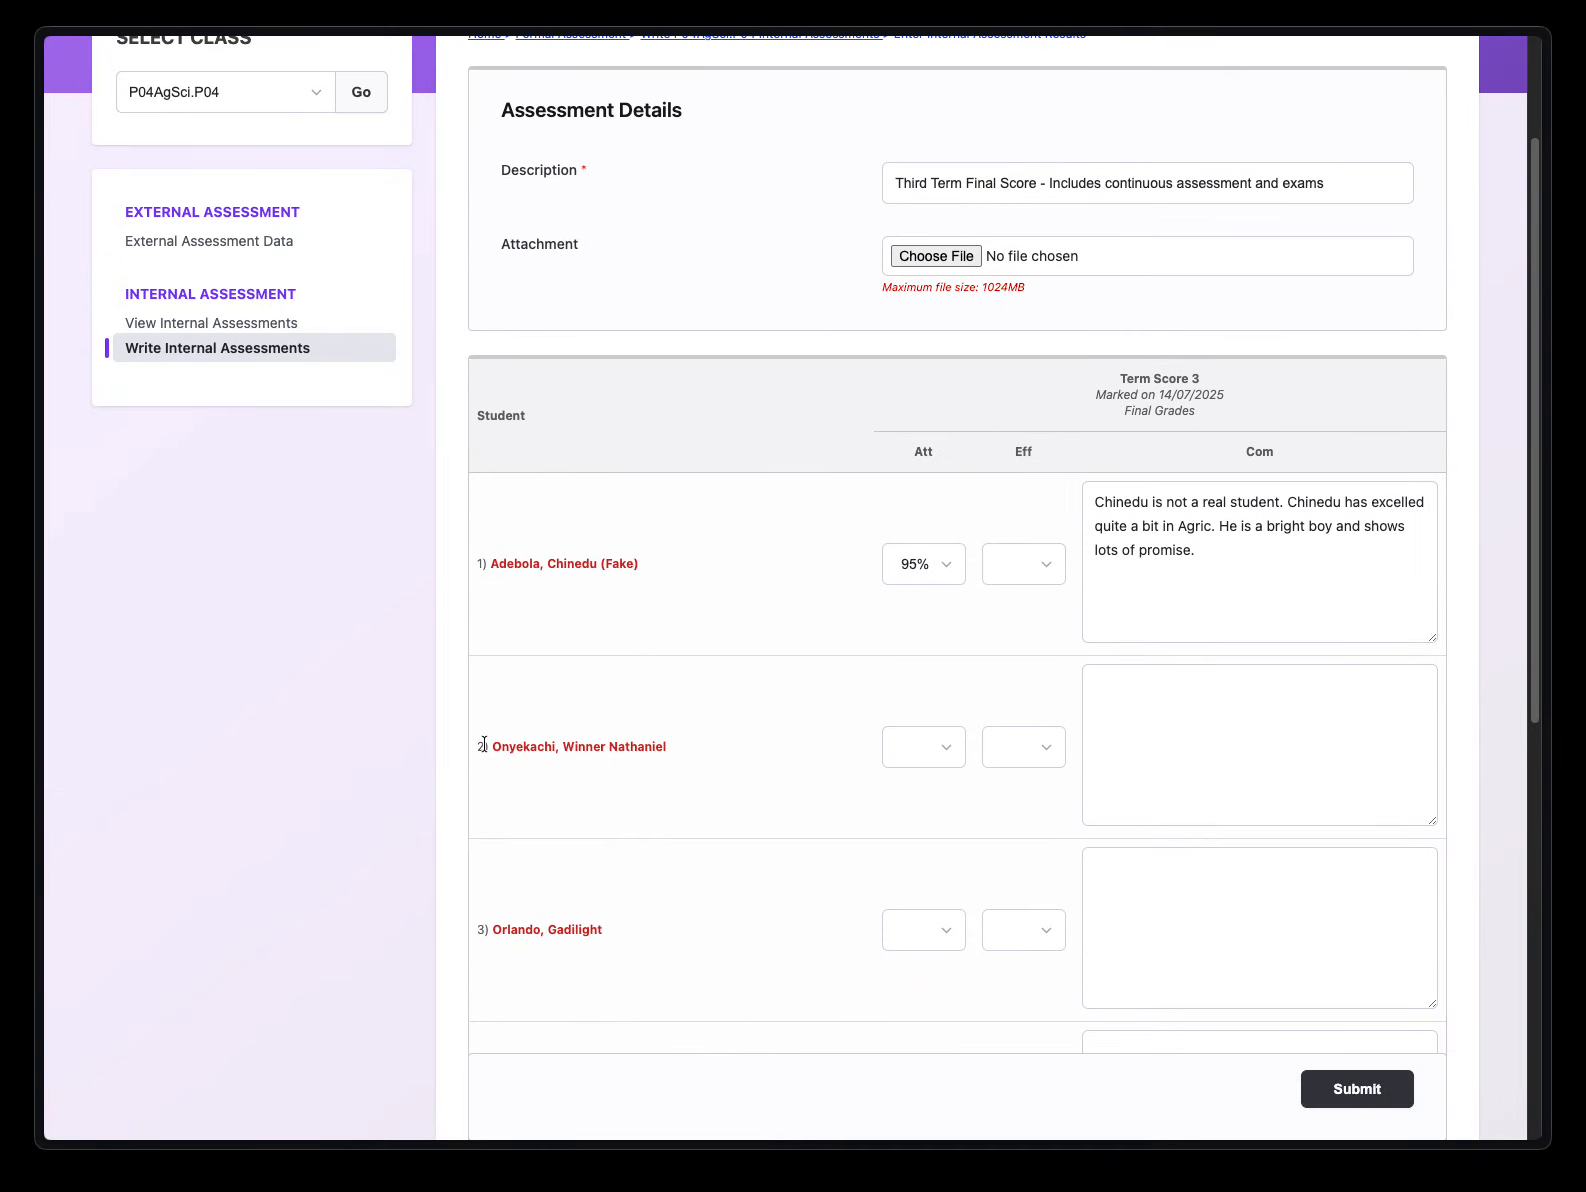
pyautogui.scroll(-2, 620, 790)
pyautogui.scroll(-3, 613, 831)
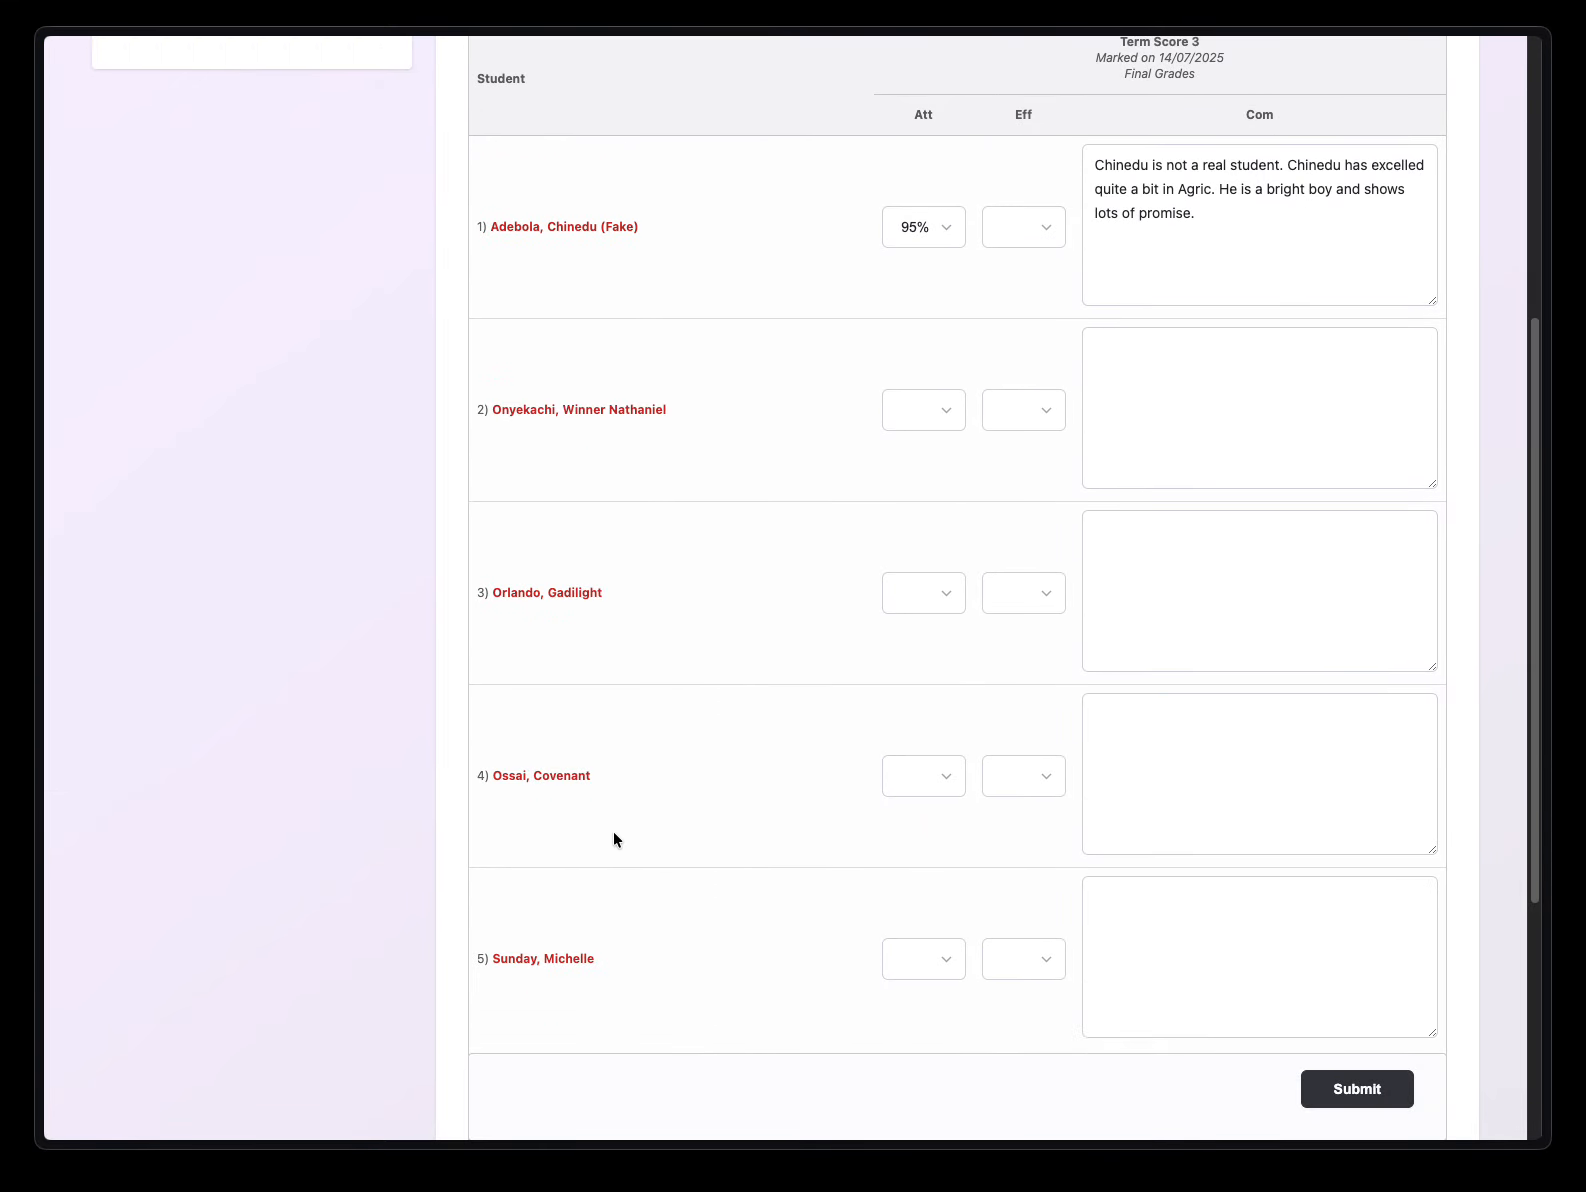
pyautogui.scroll(-2, 488, 874)
pyautogui.scroll(7, 541, 822)
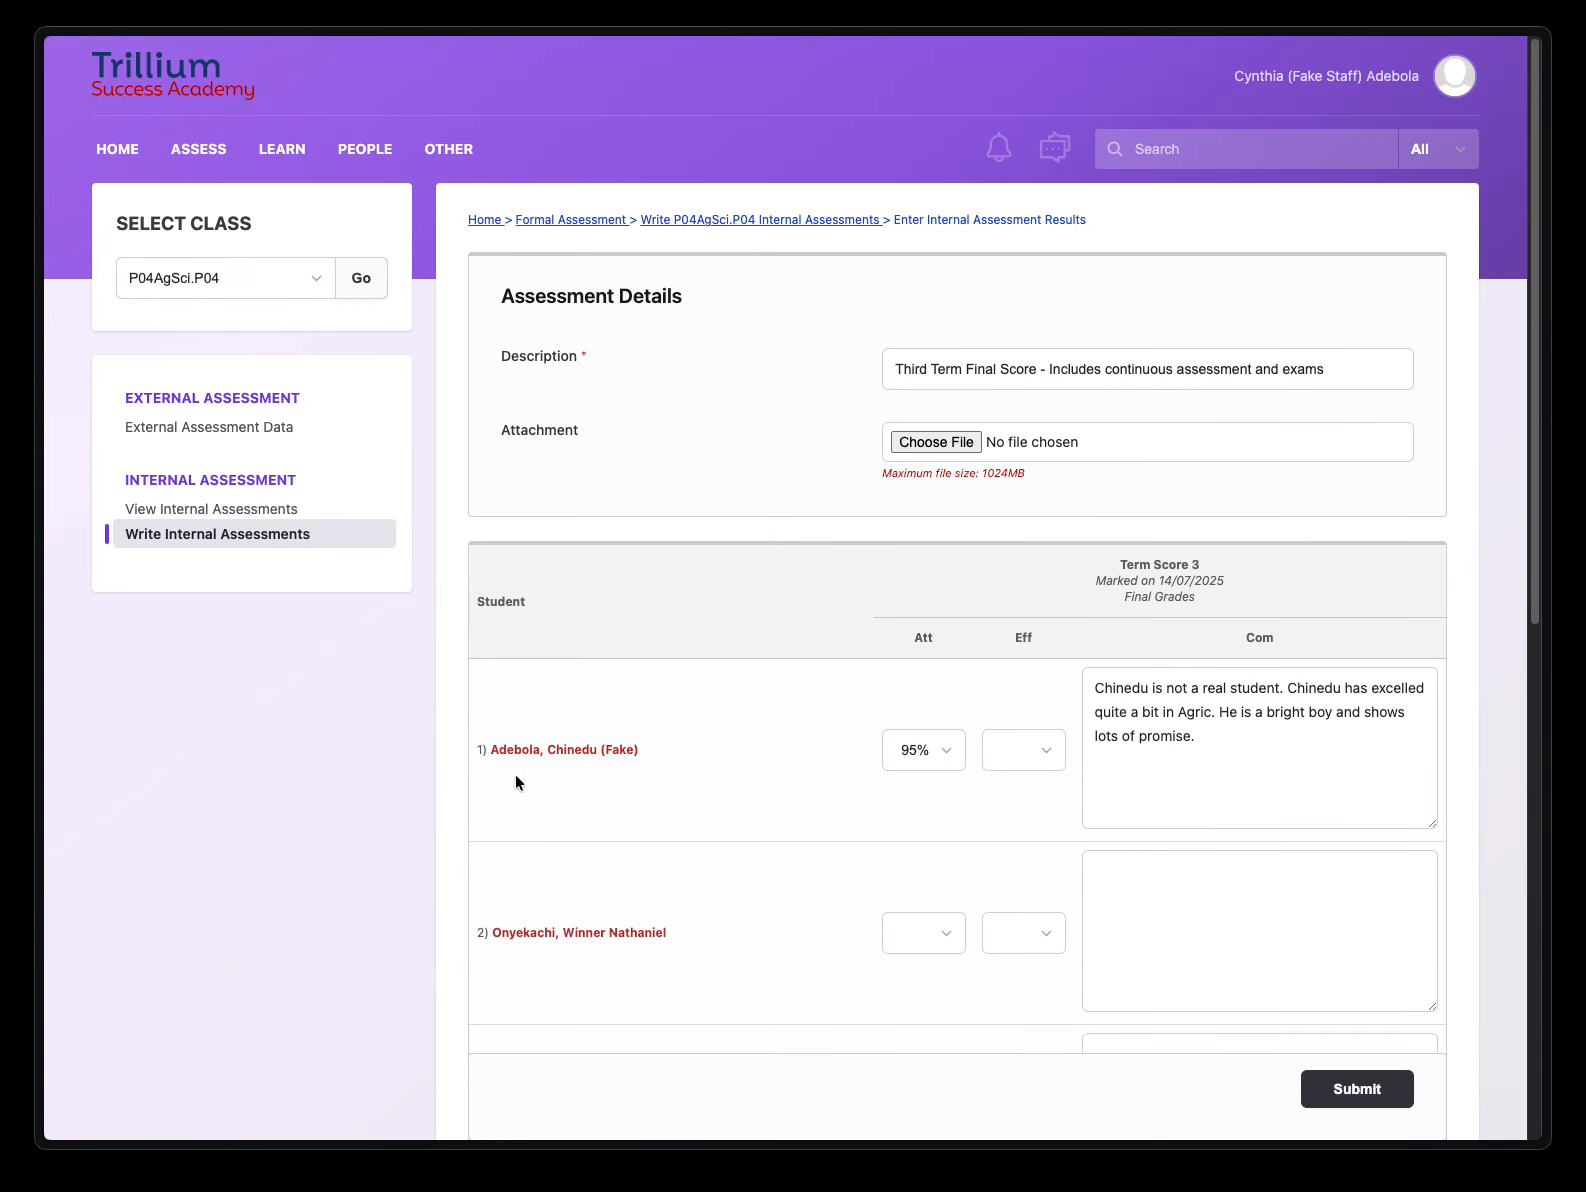
# - Switch to the class P04Arts.P04 and open its Term Score 3 data entry form
pyautogui.click(222, 278)
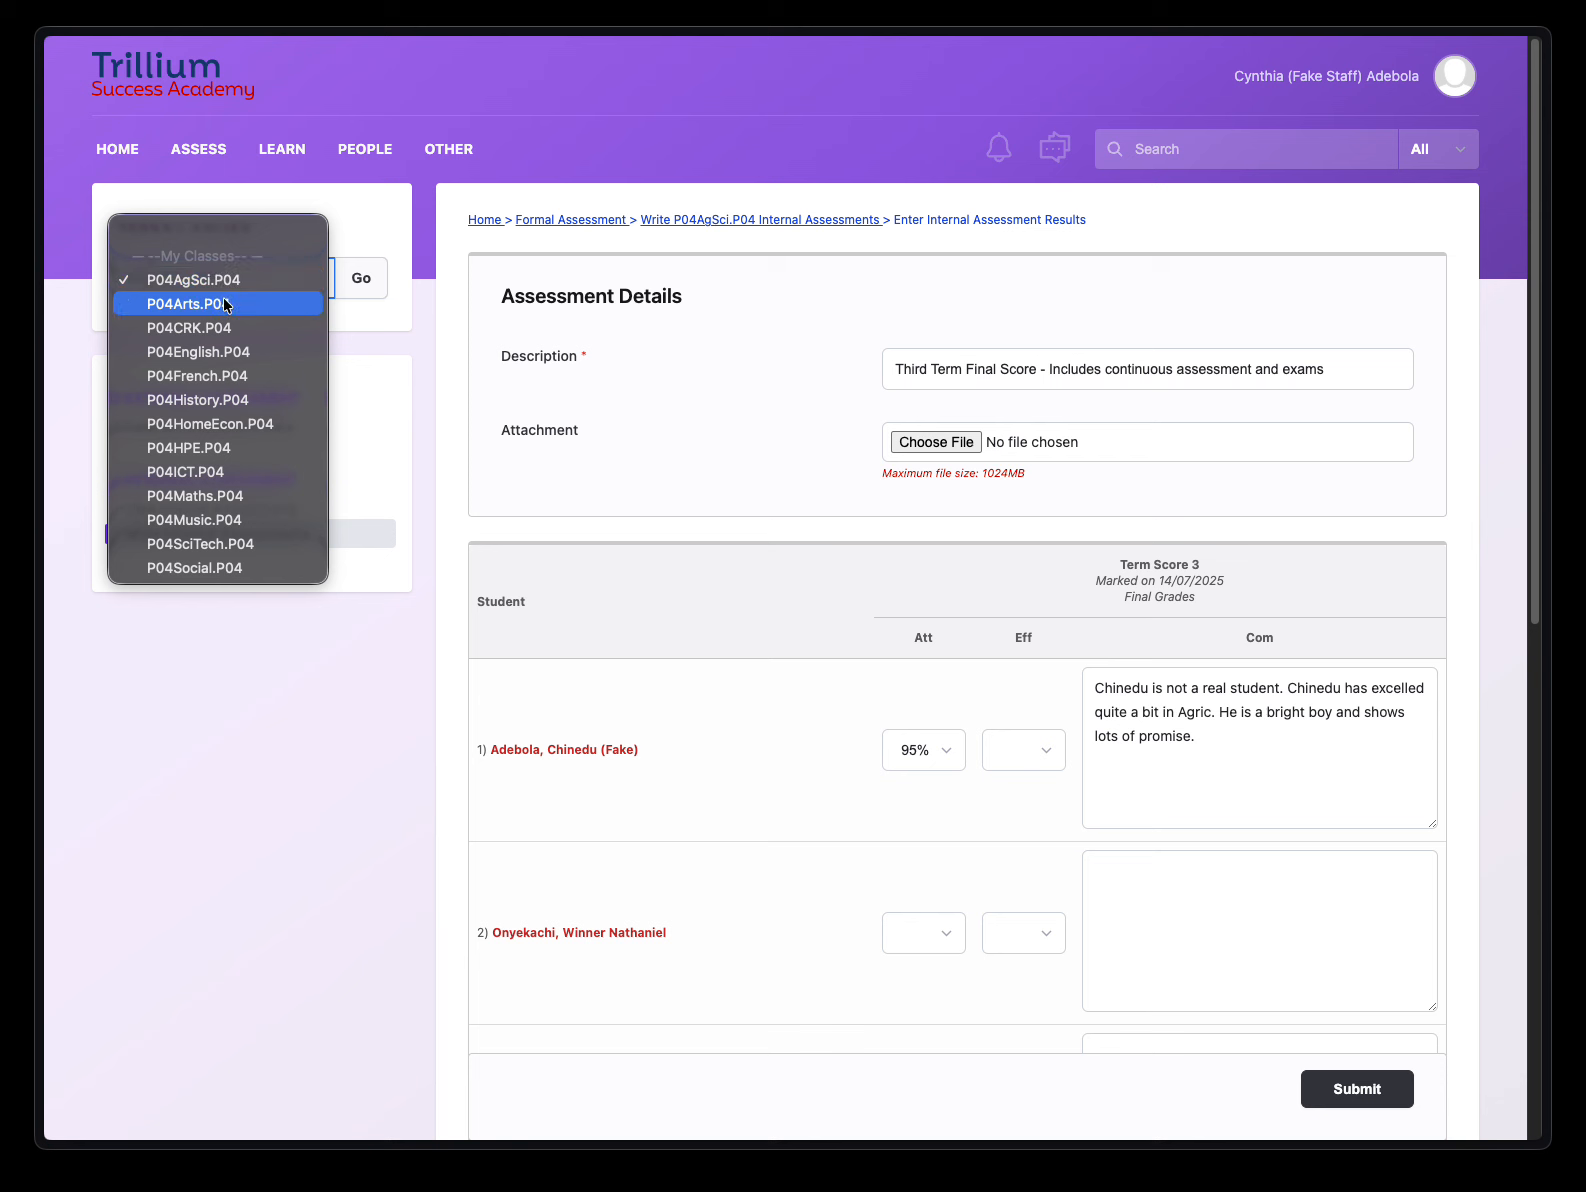
pyautogui.click(226, 304)
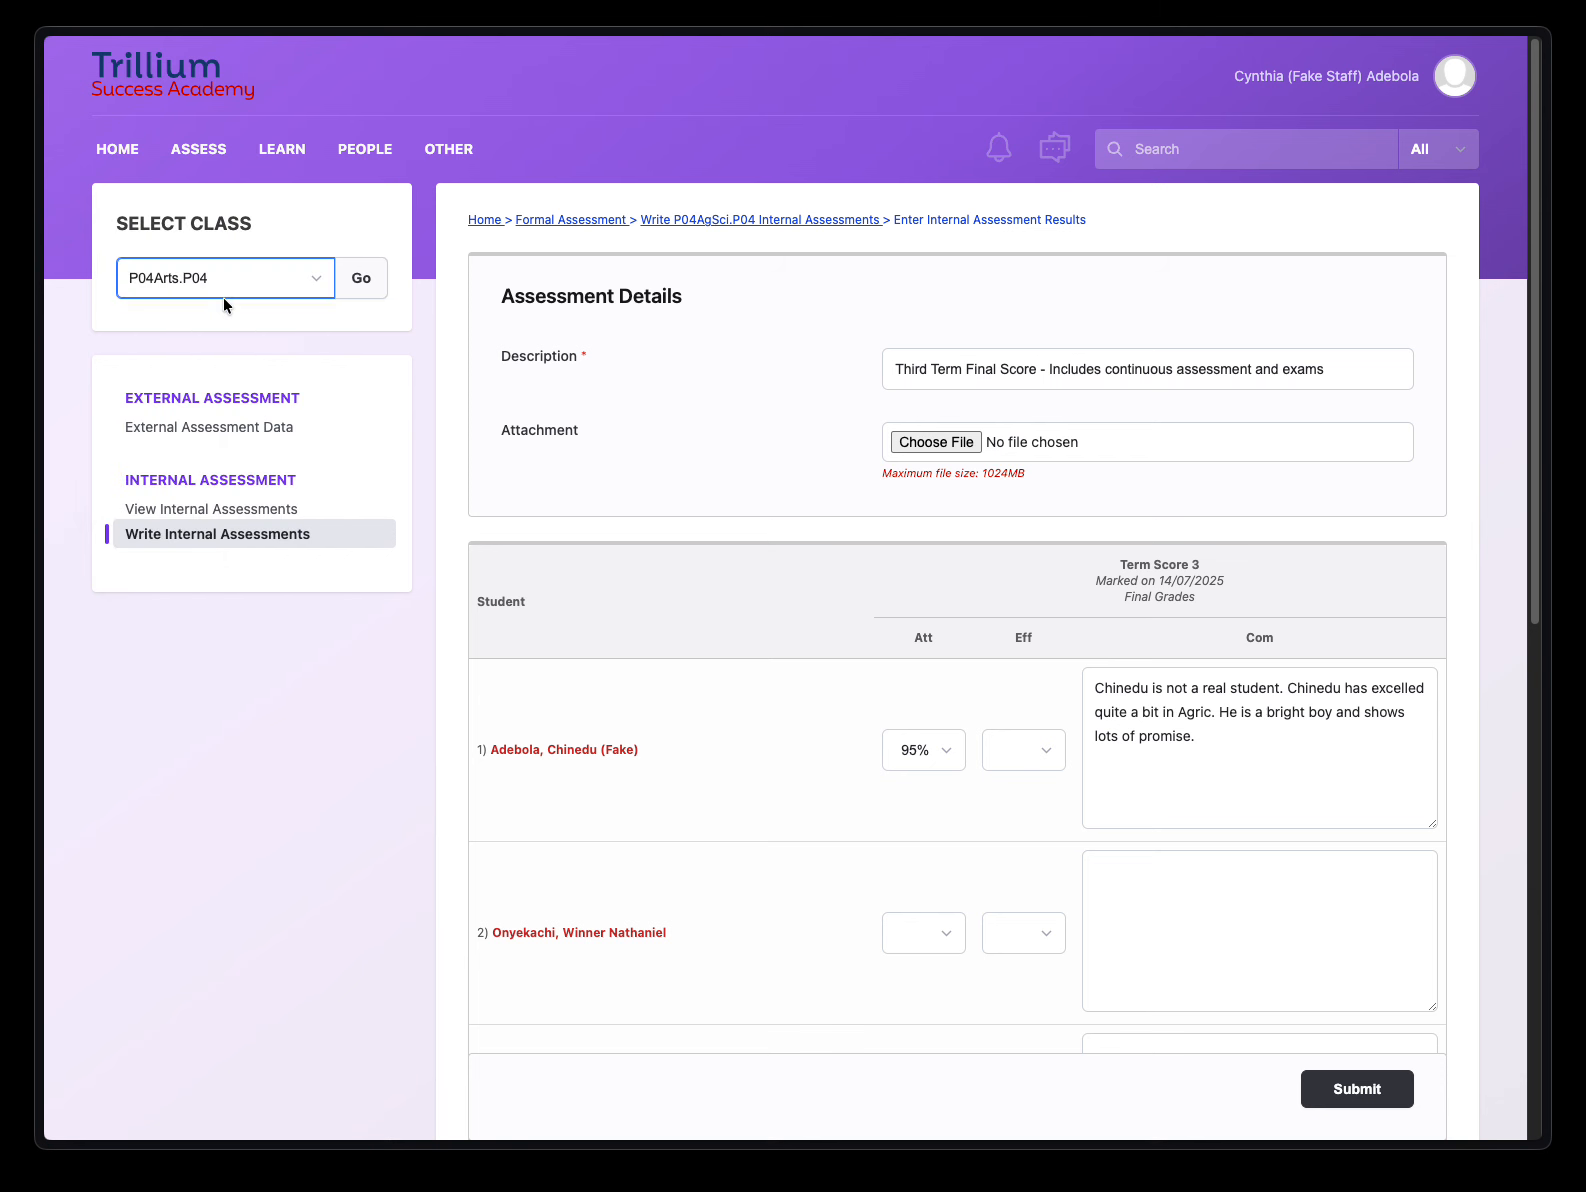
pyautogui.click(354, 283)
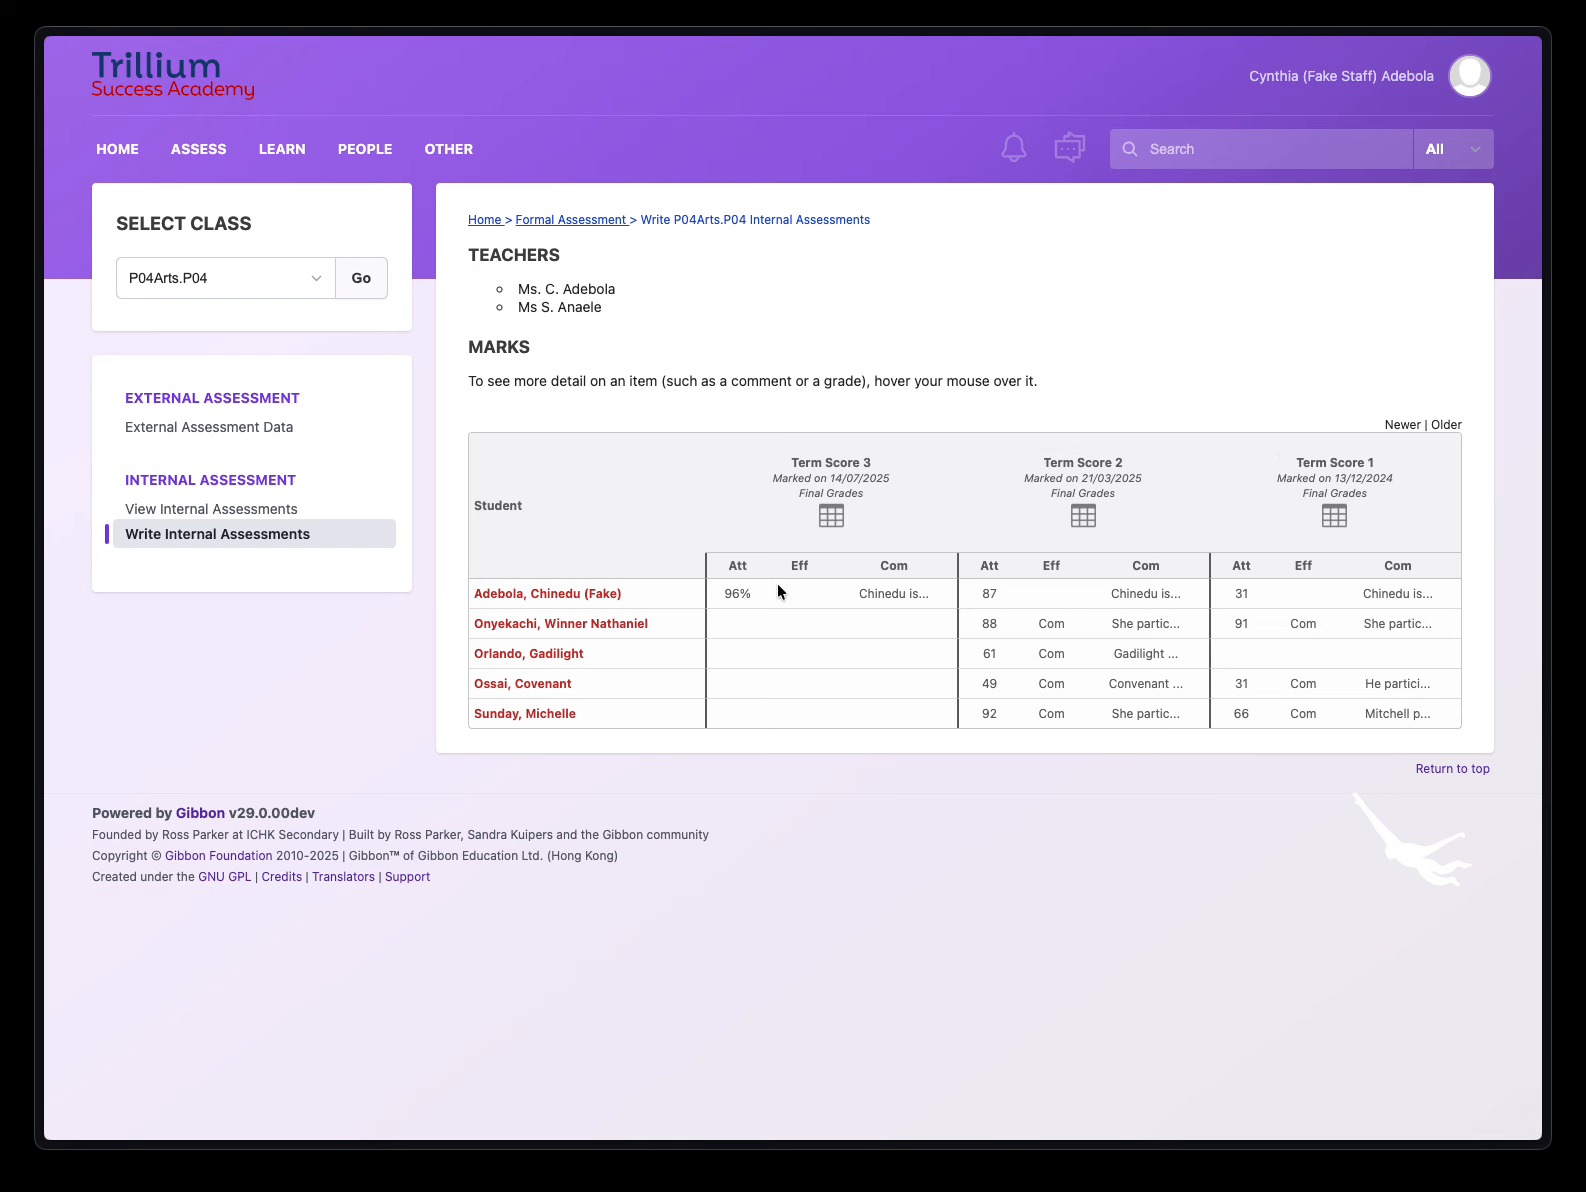
pyautogui.click(831, 515)
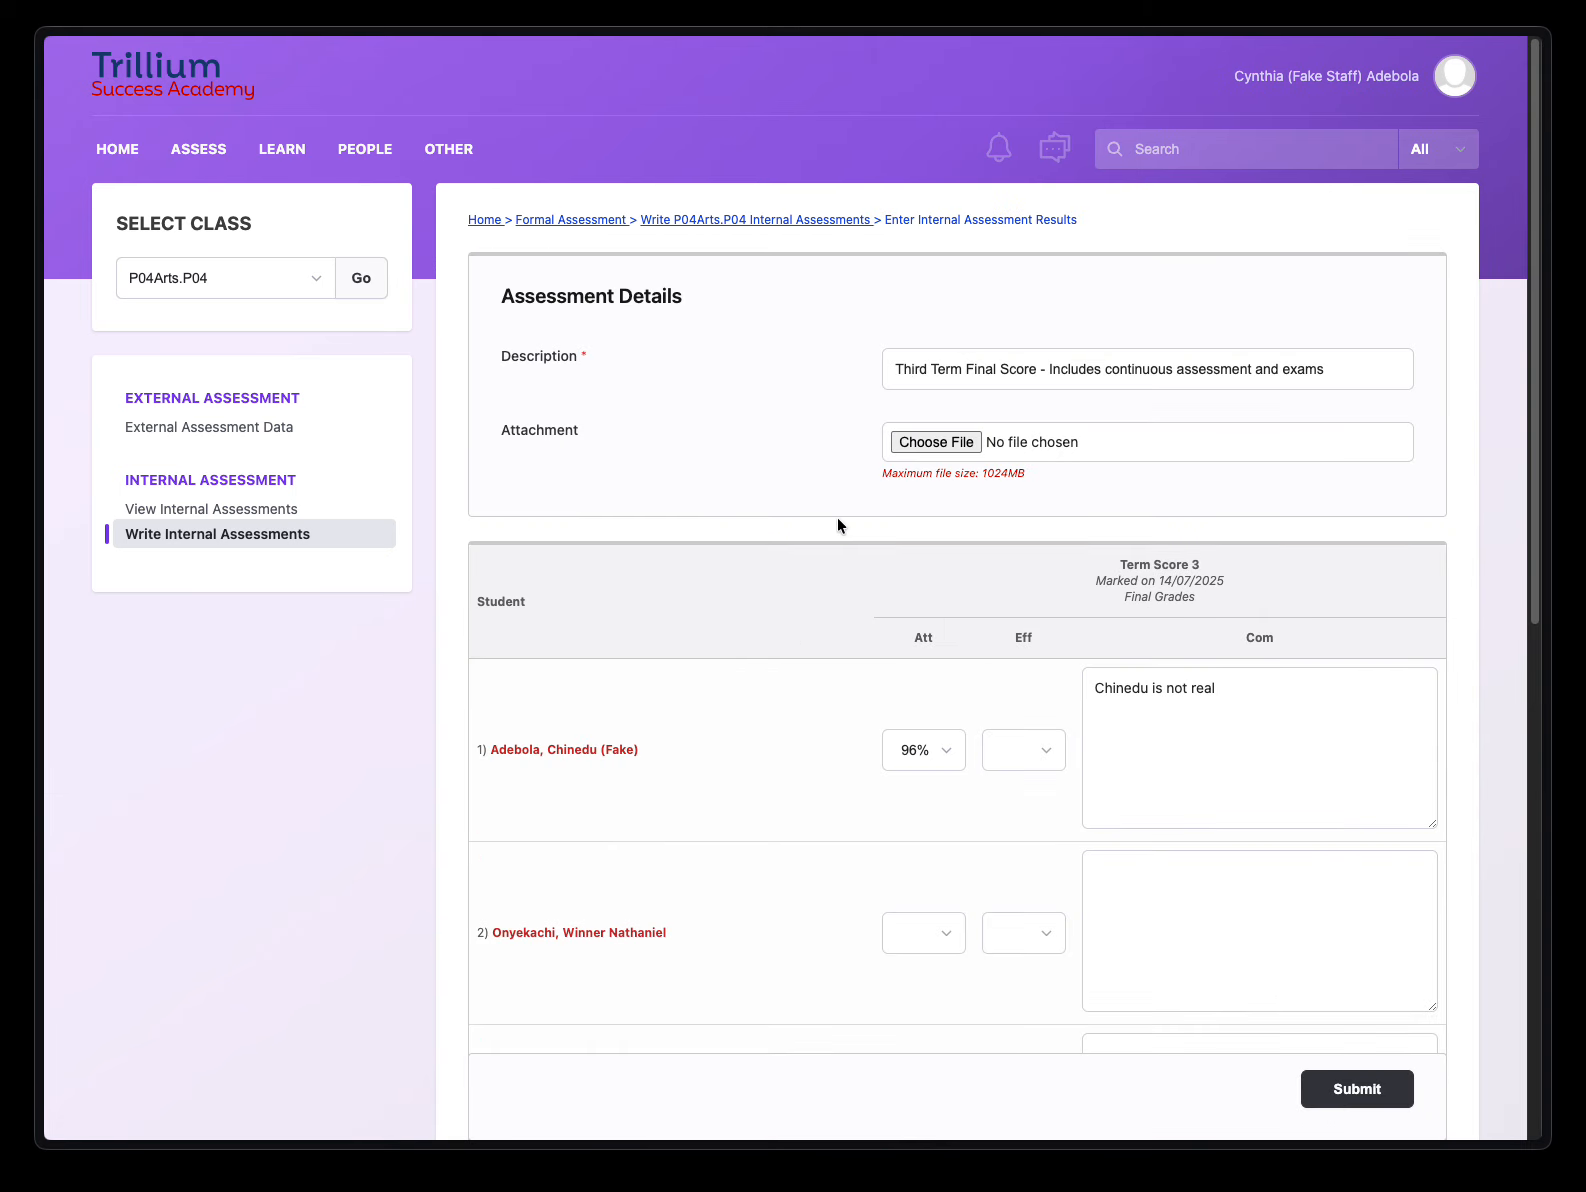
# - Set the first student's Att score to 57% in the P04Arts.P04 Term Score 3 form
pyautogui.scroll(-3, 838, 517)
pyautogui.click(948, 508)
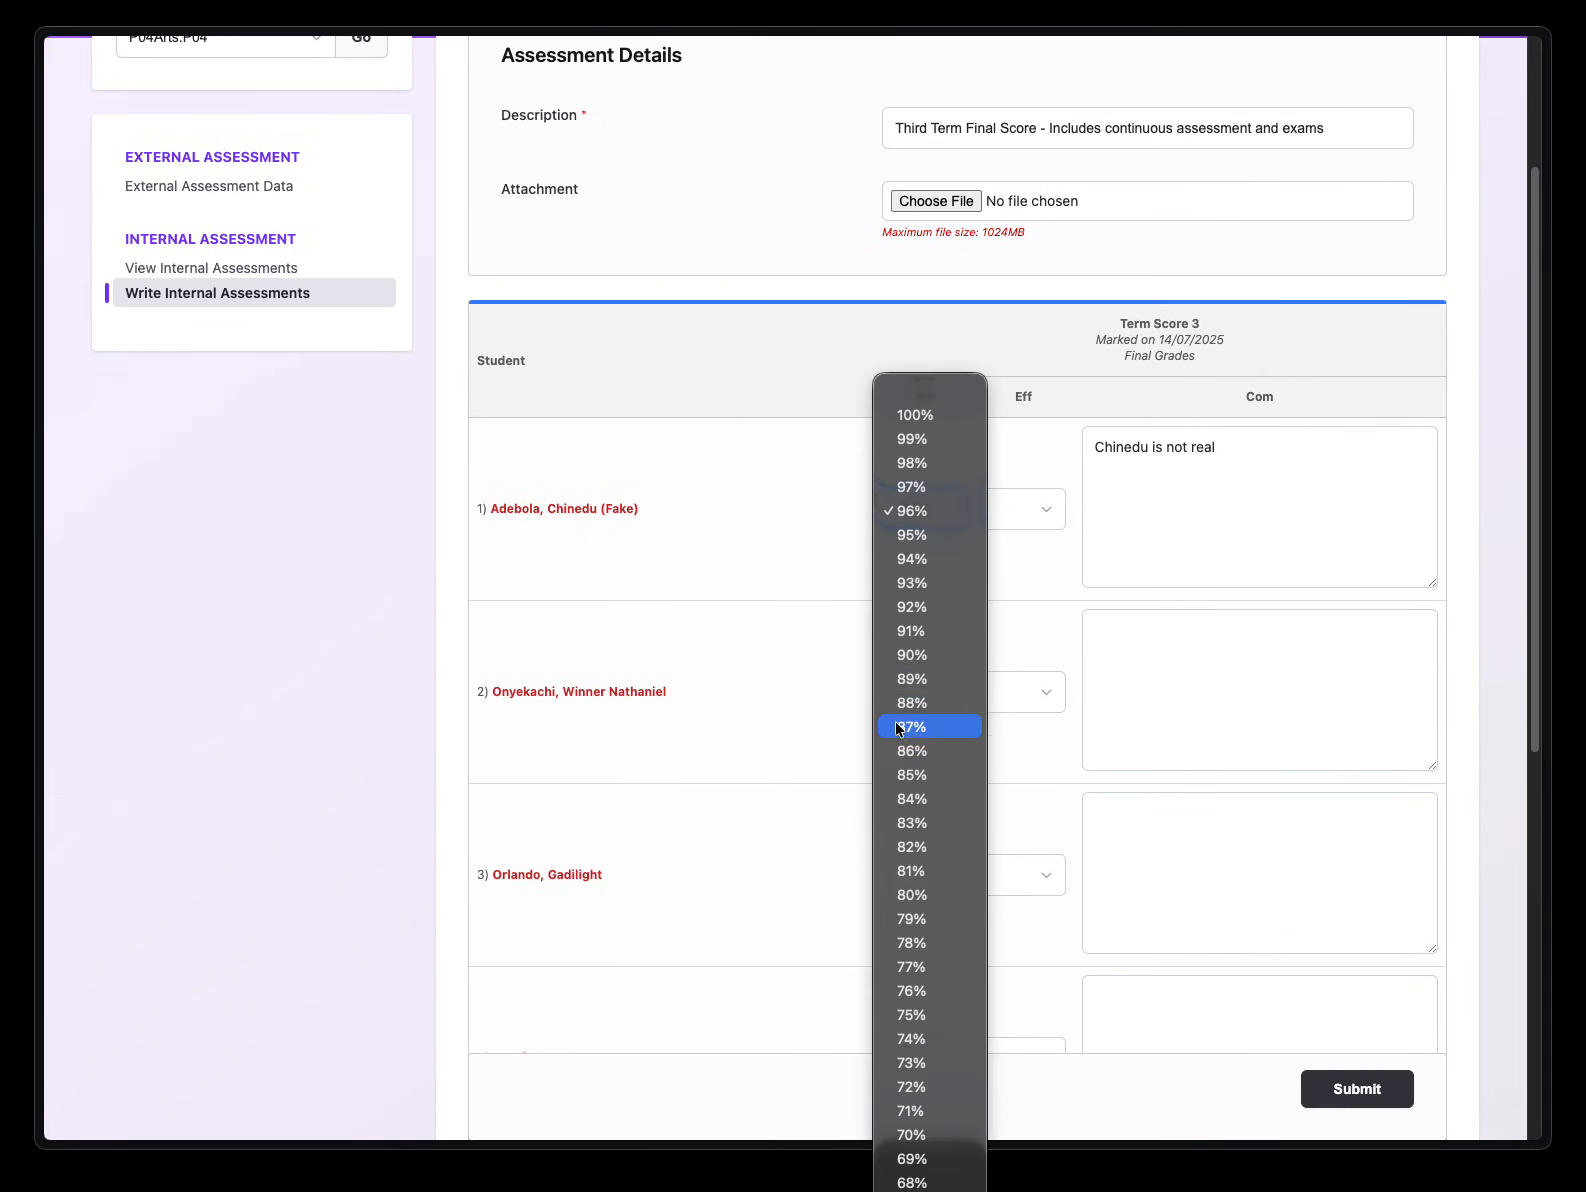
pyautogui.scroll(-5, 905, 771)
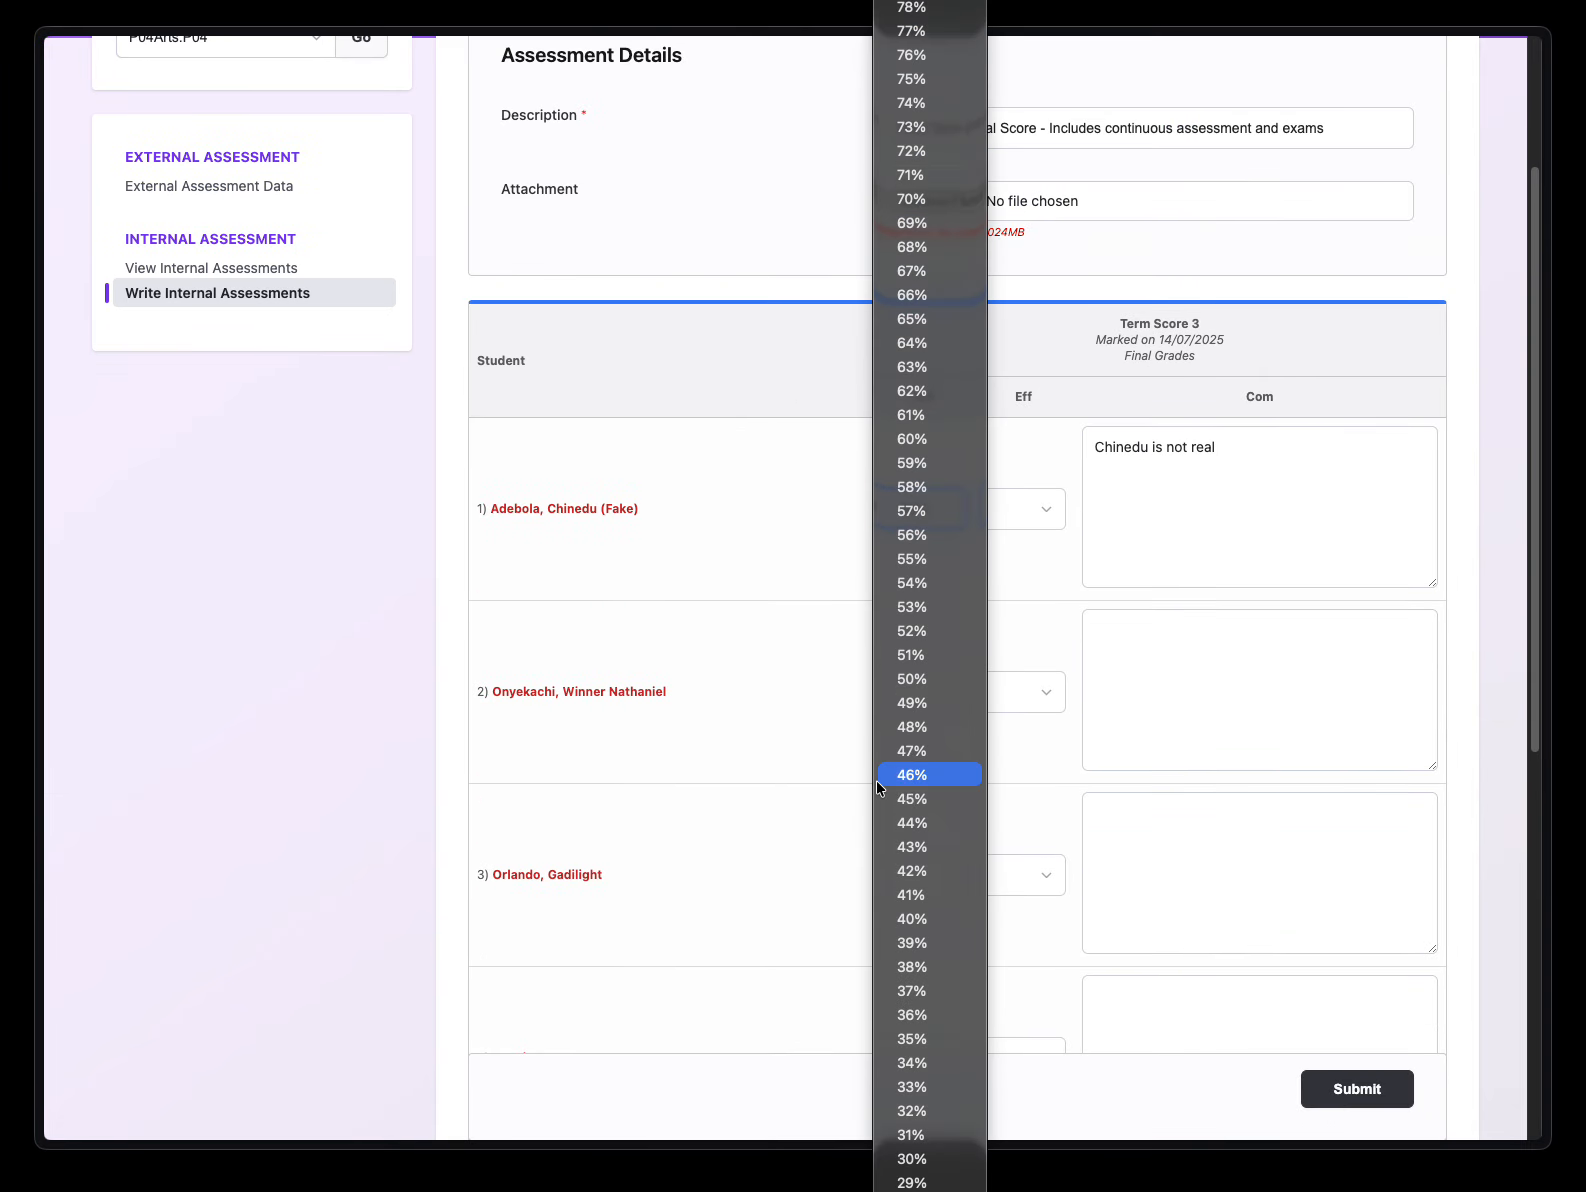
pyautogui.click(906, 514)
pyautogui.scroll(3, 375, 577)
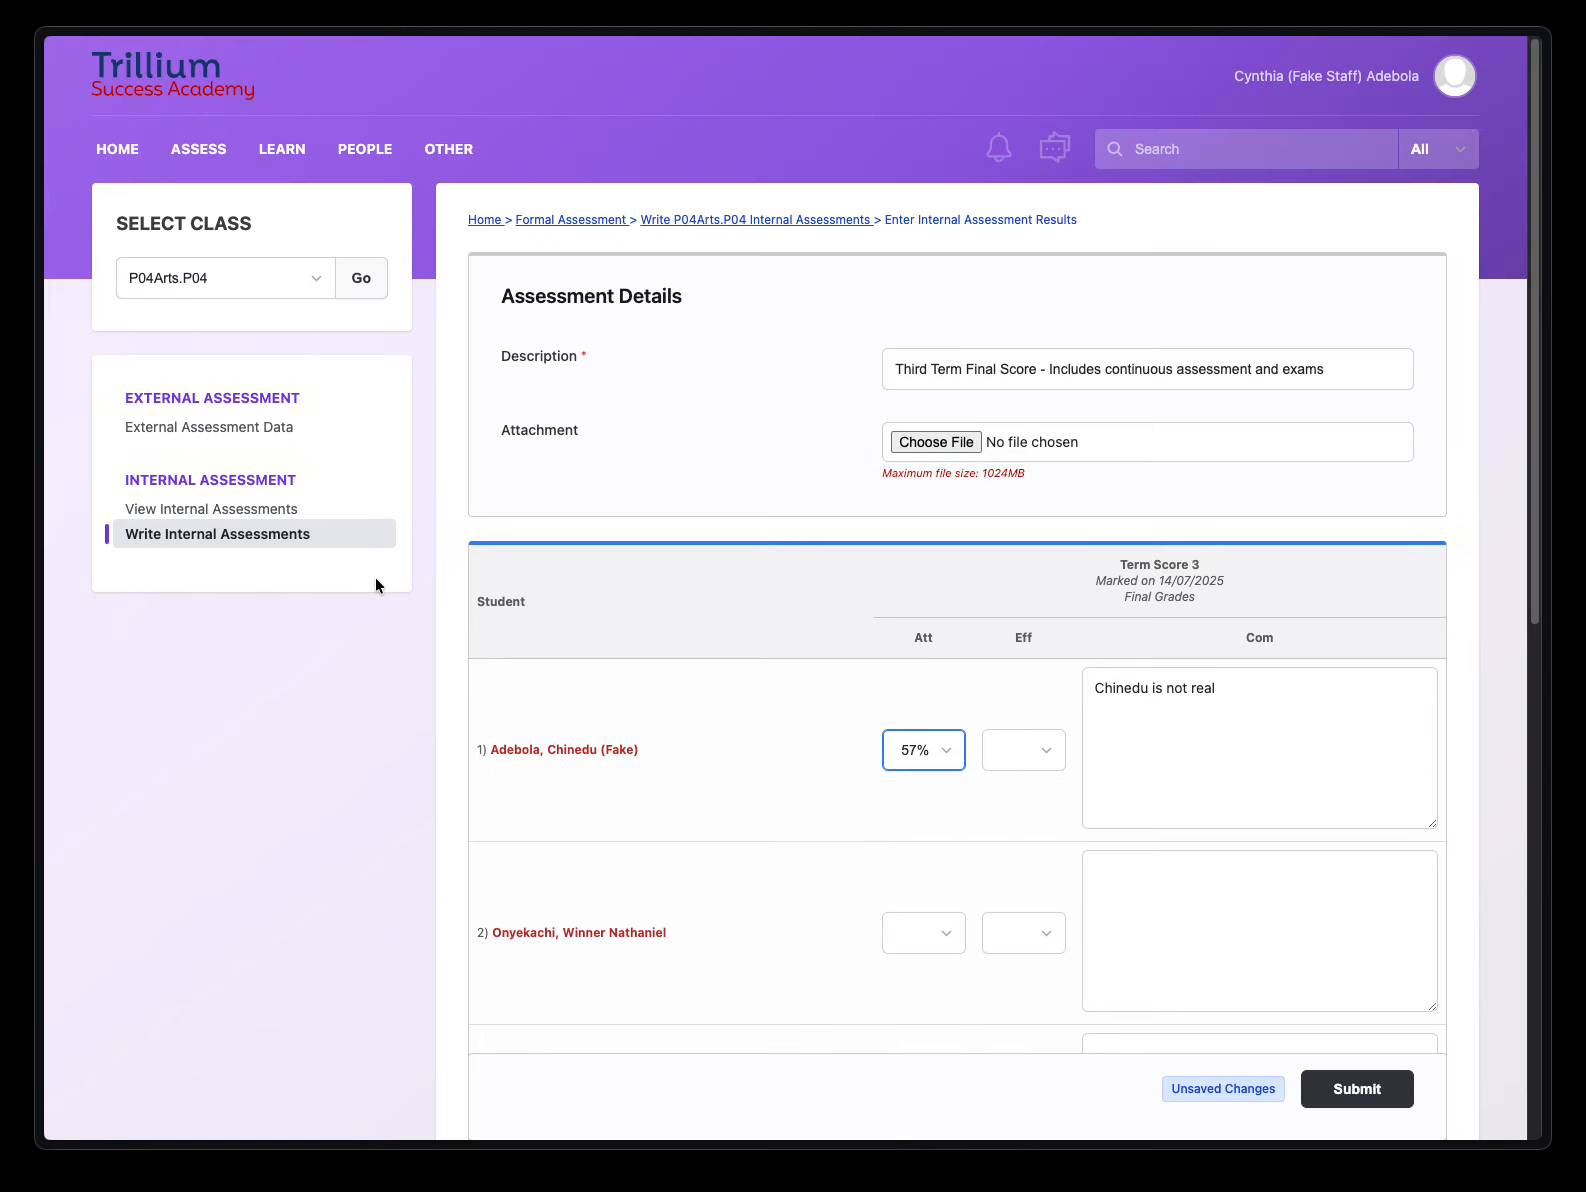
# - Extend the first student's Arts comment, saying he did not perform at his best in Art and encouraging him to read more about art history
pyautogui.scroll(-1, 880, 662)
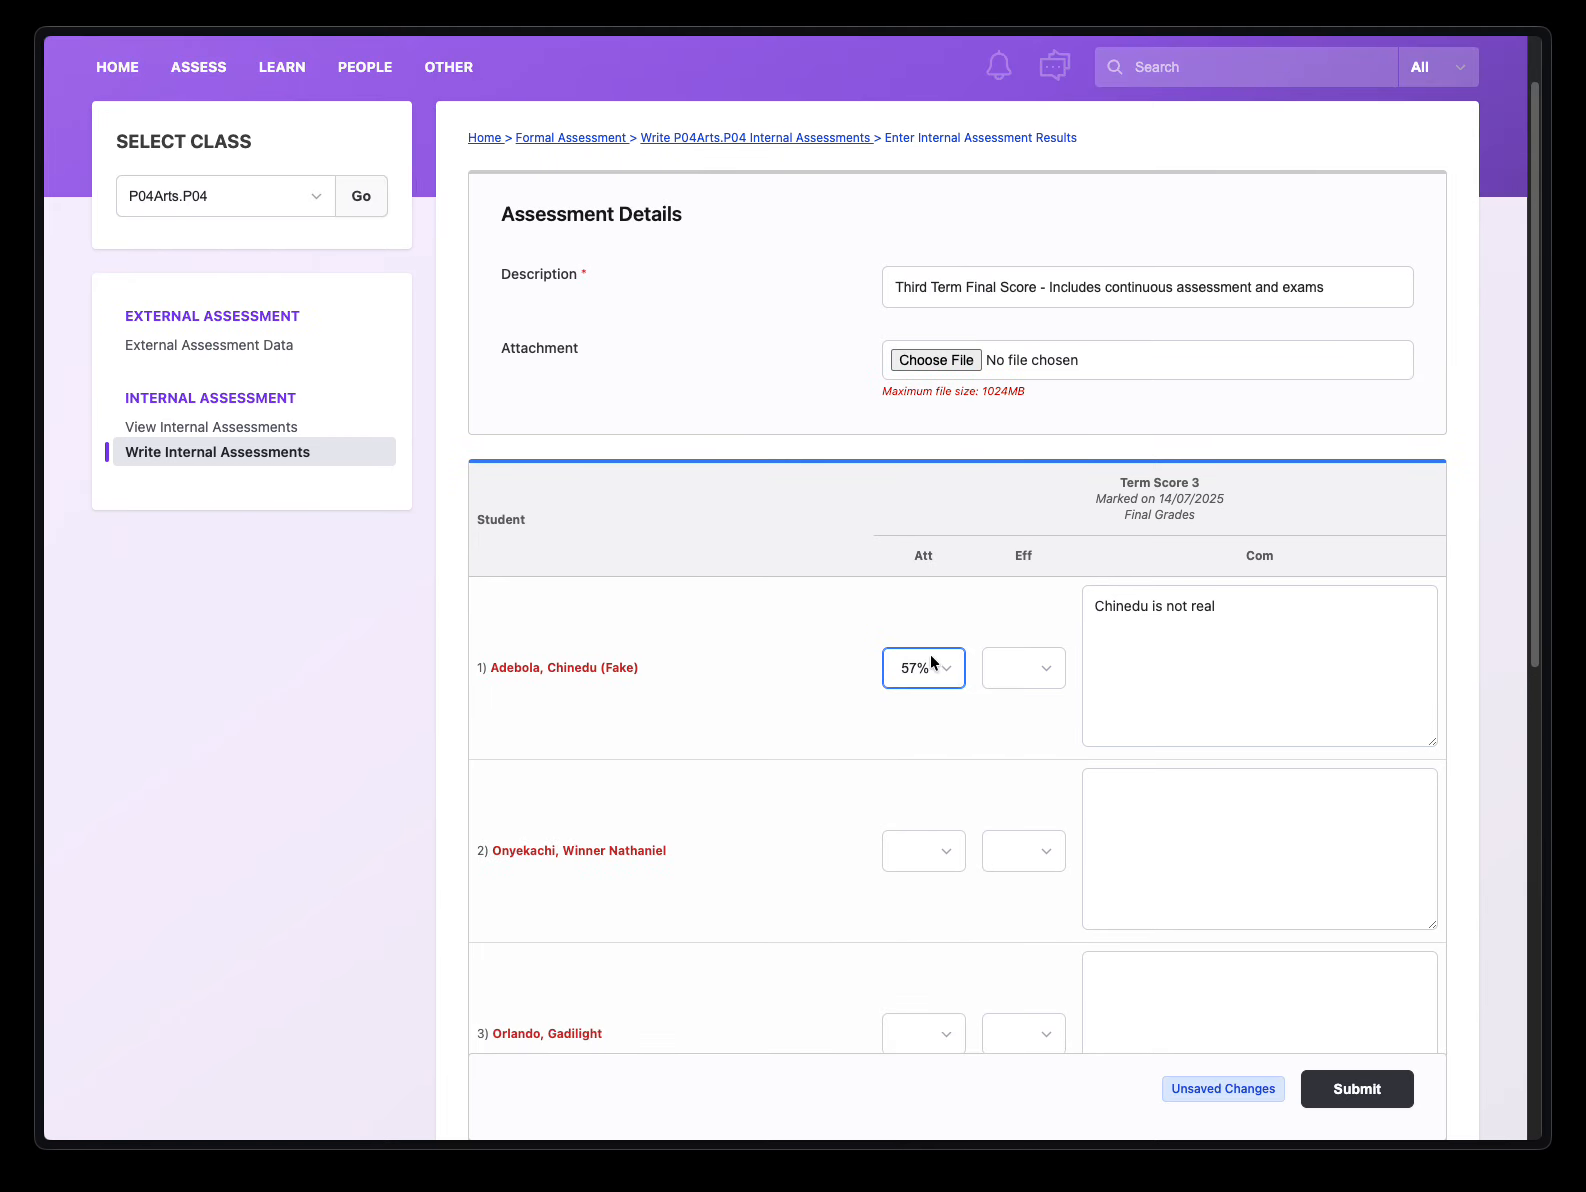
pyautogui.click(1236, 611)
pyautogui.write('s')
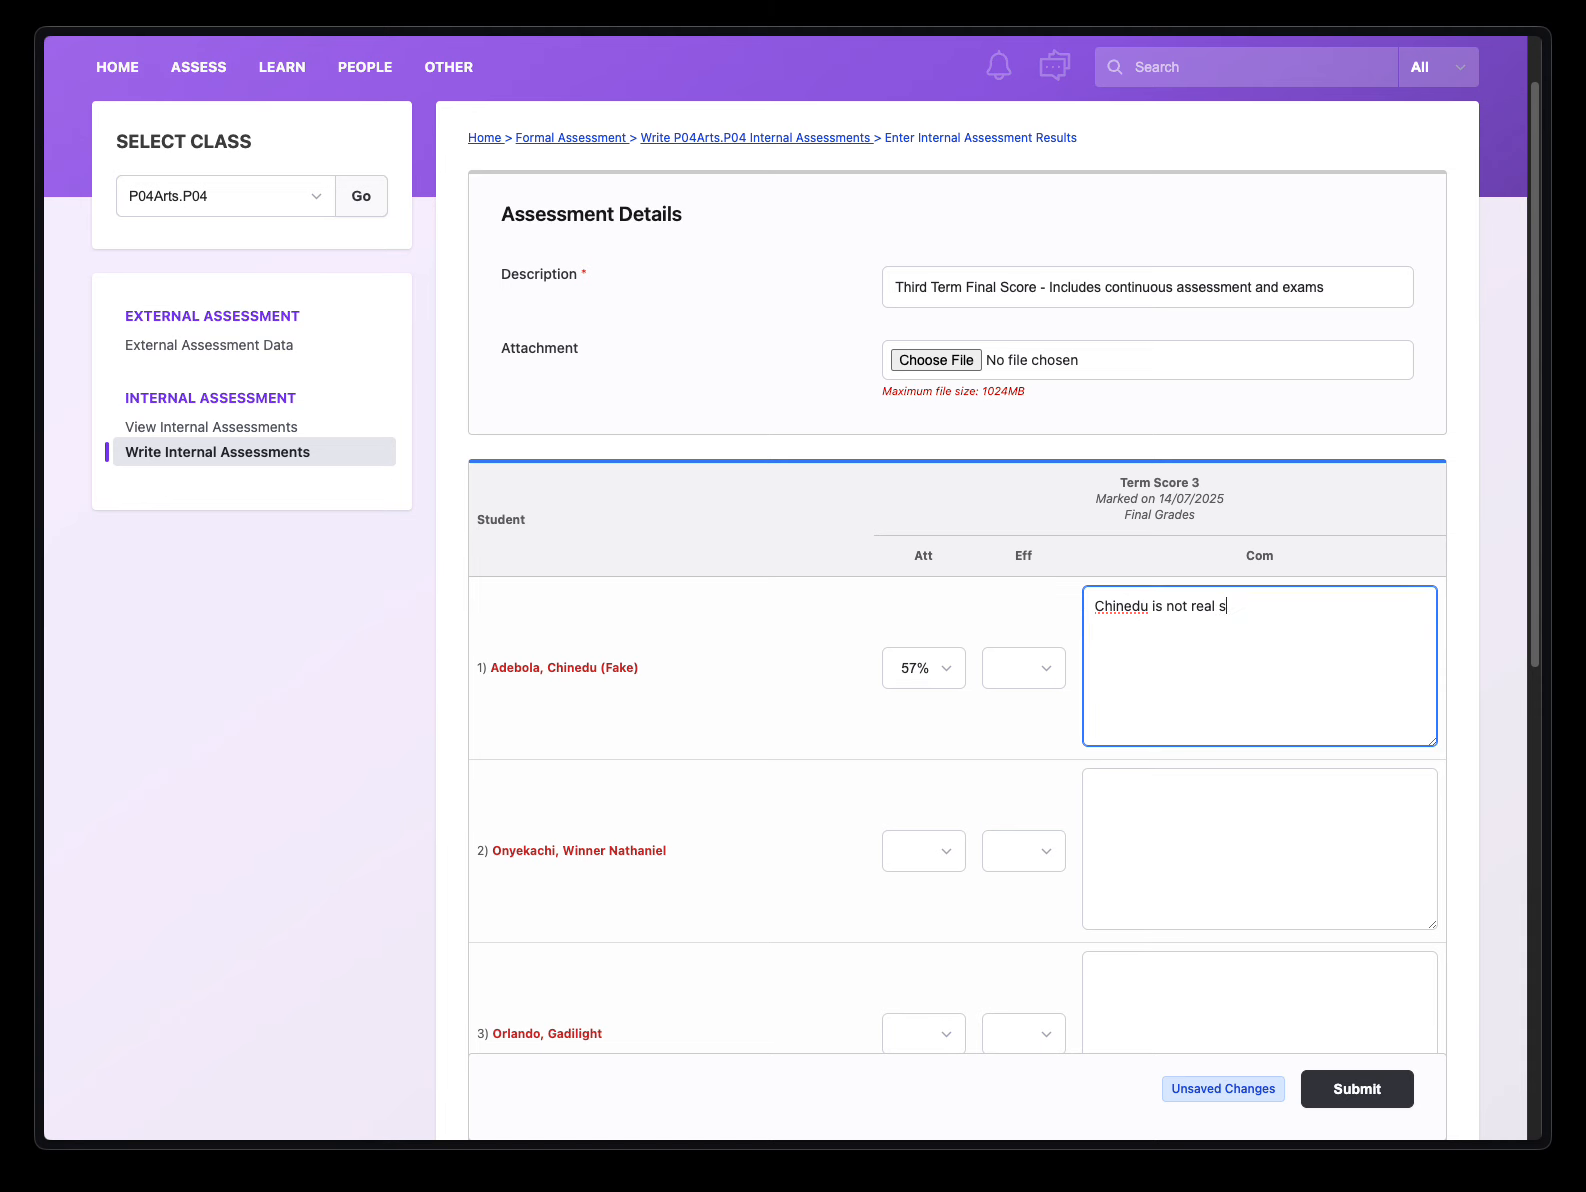
pyautogui.write('tudent. Chinedu did not perform at th')
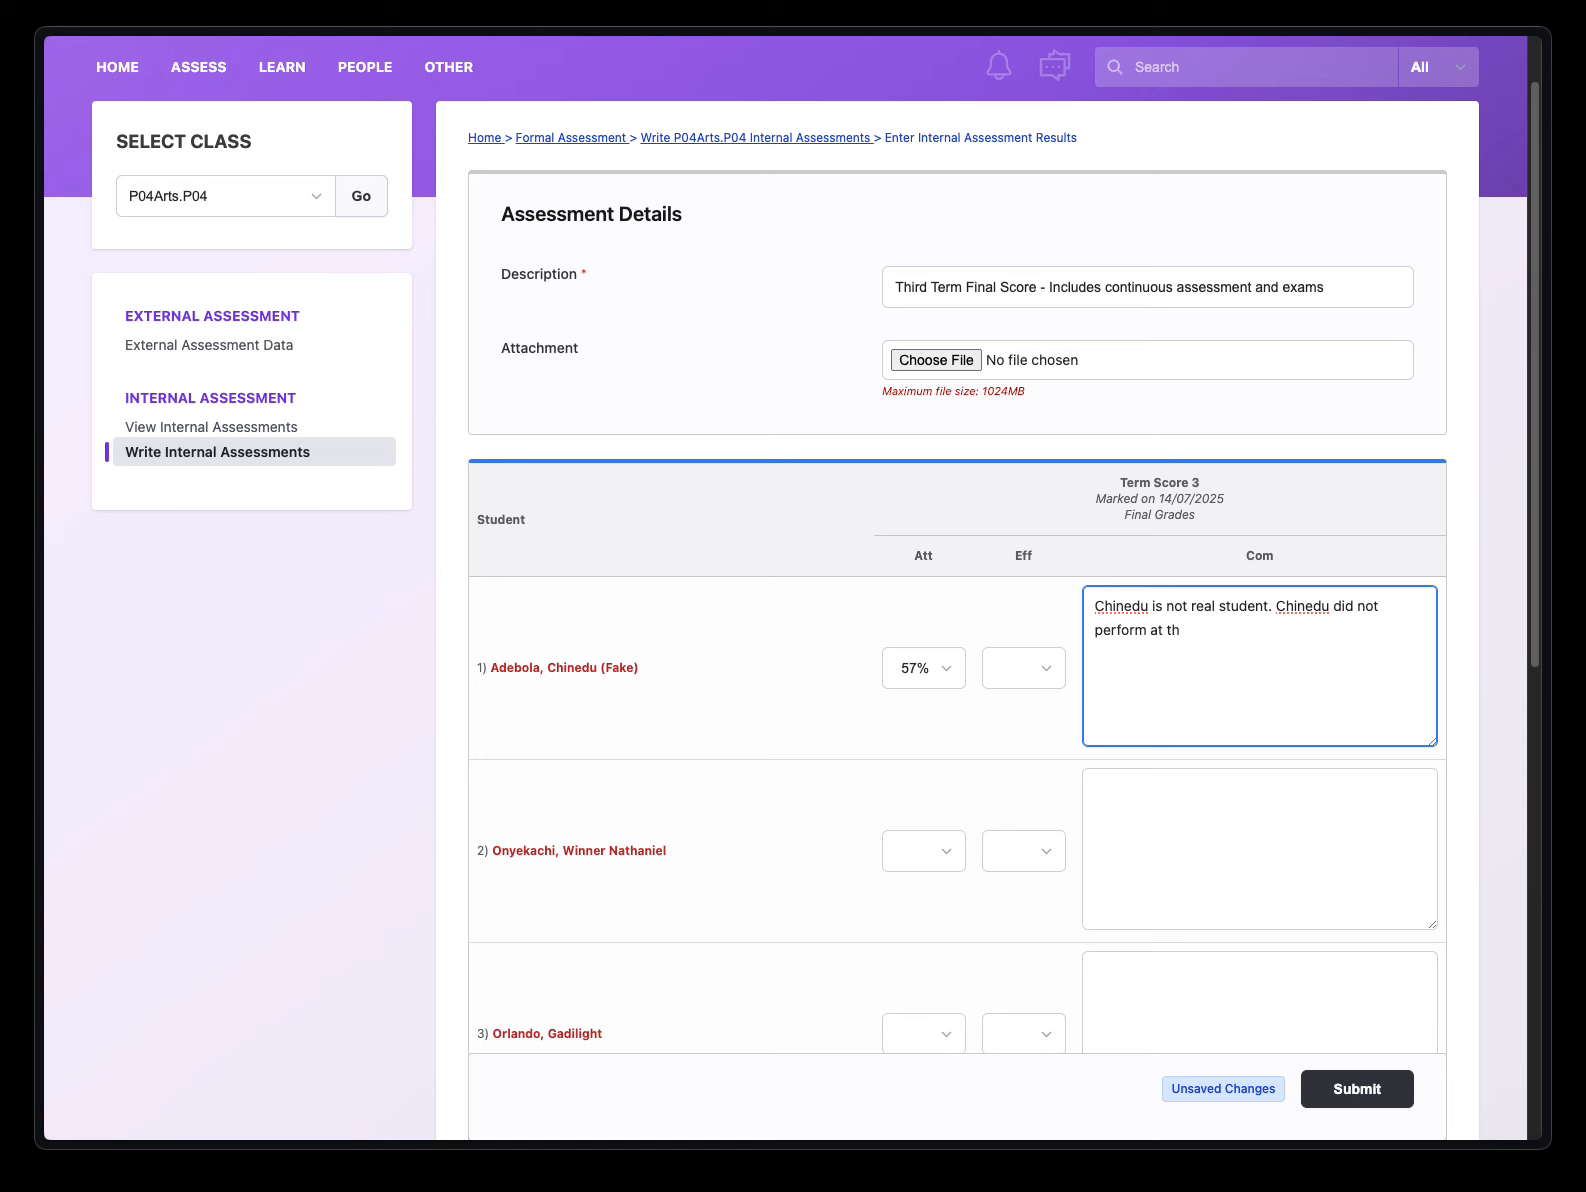
pyautogui.press('BackSpace')
pyautogui.press('BackSpace')
pyautogui.write('his best in Art.')
pyautogui.write('I encourage h')
pyautogui.write('im to read ')
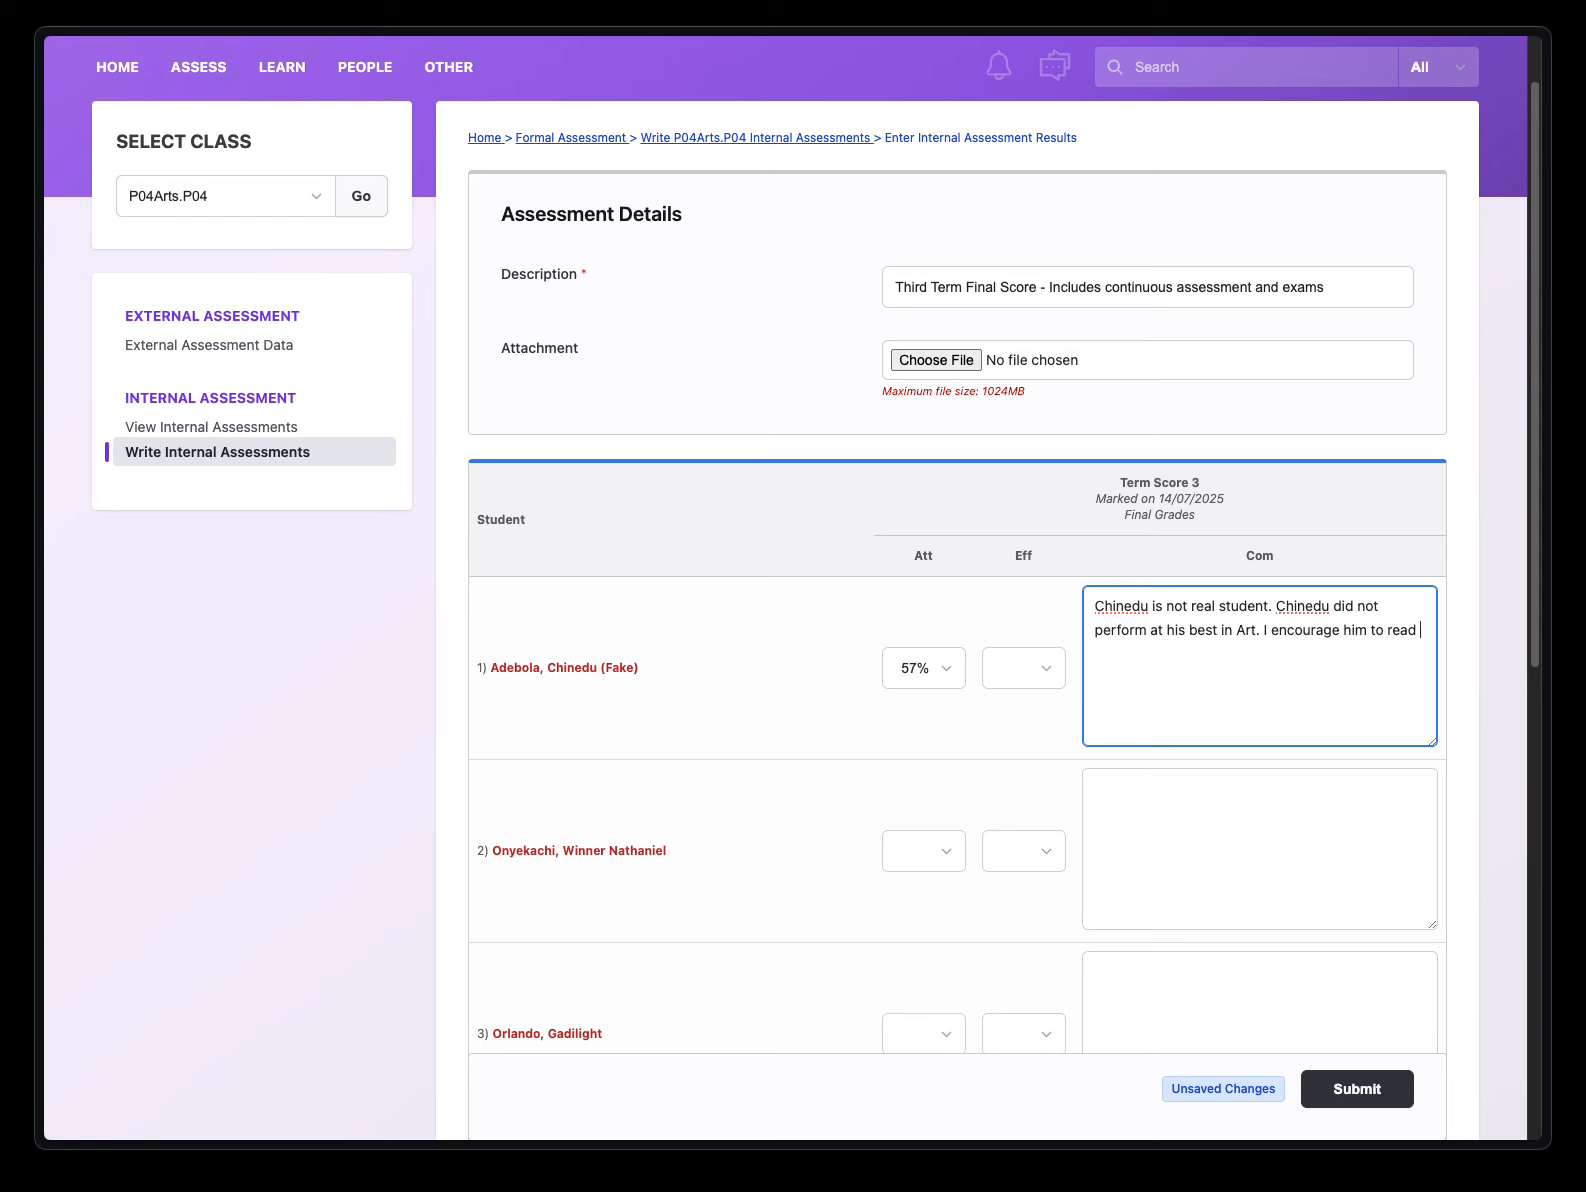
pyautogui.write('more about art history!')
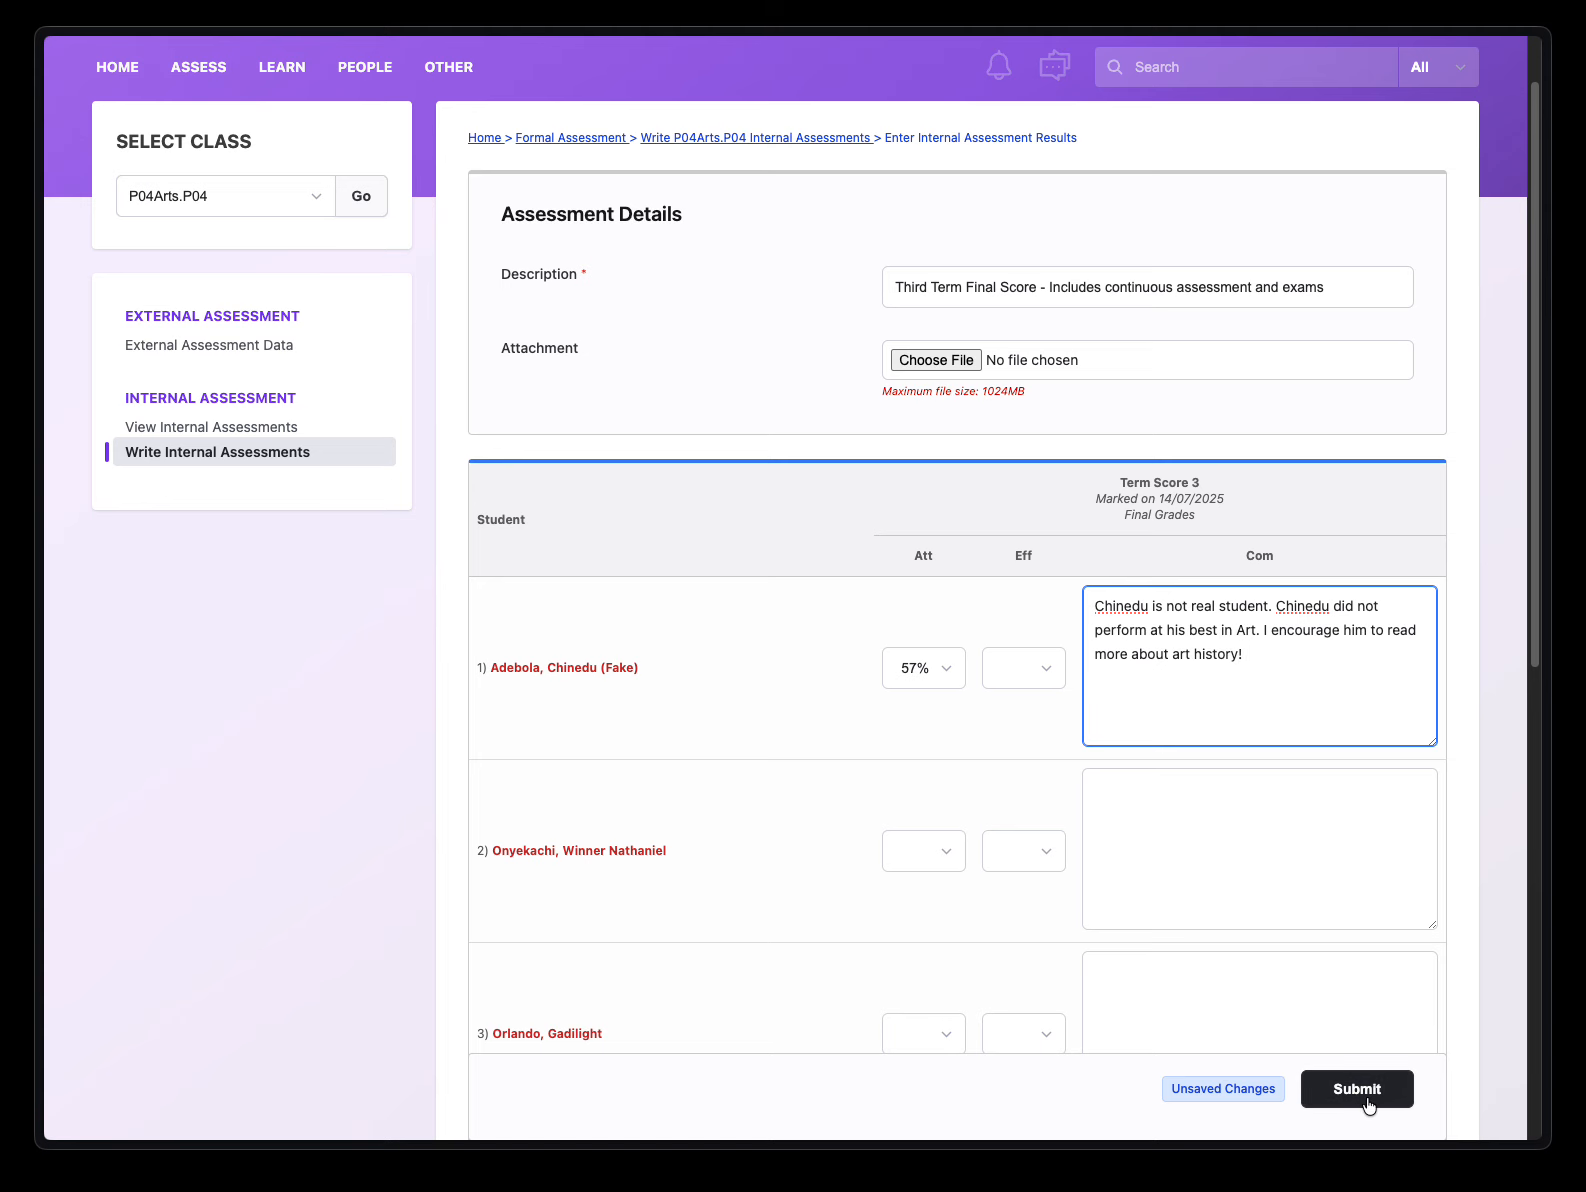
# - Submit the Term Score 3 results for P04Arts.P04 and reload the class's marks overview
pyautogui.scroll(-5, 1310, 930)
pyautogui.click(1197, 506)
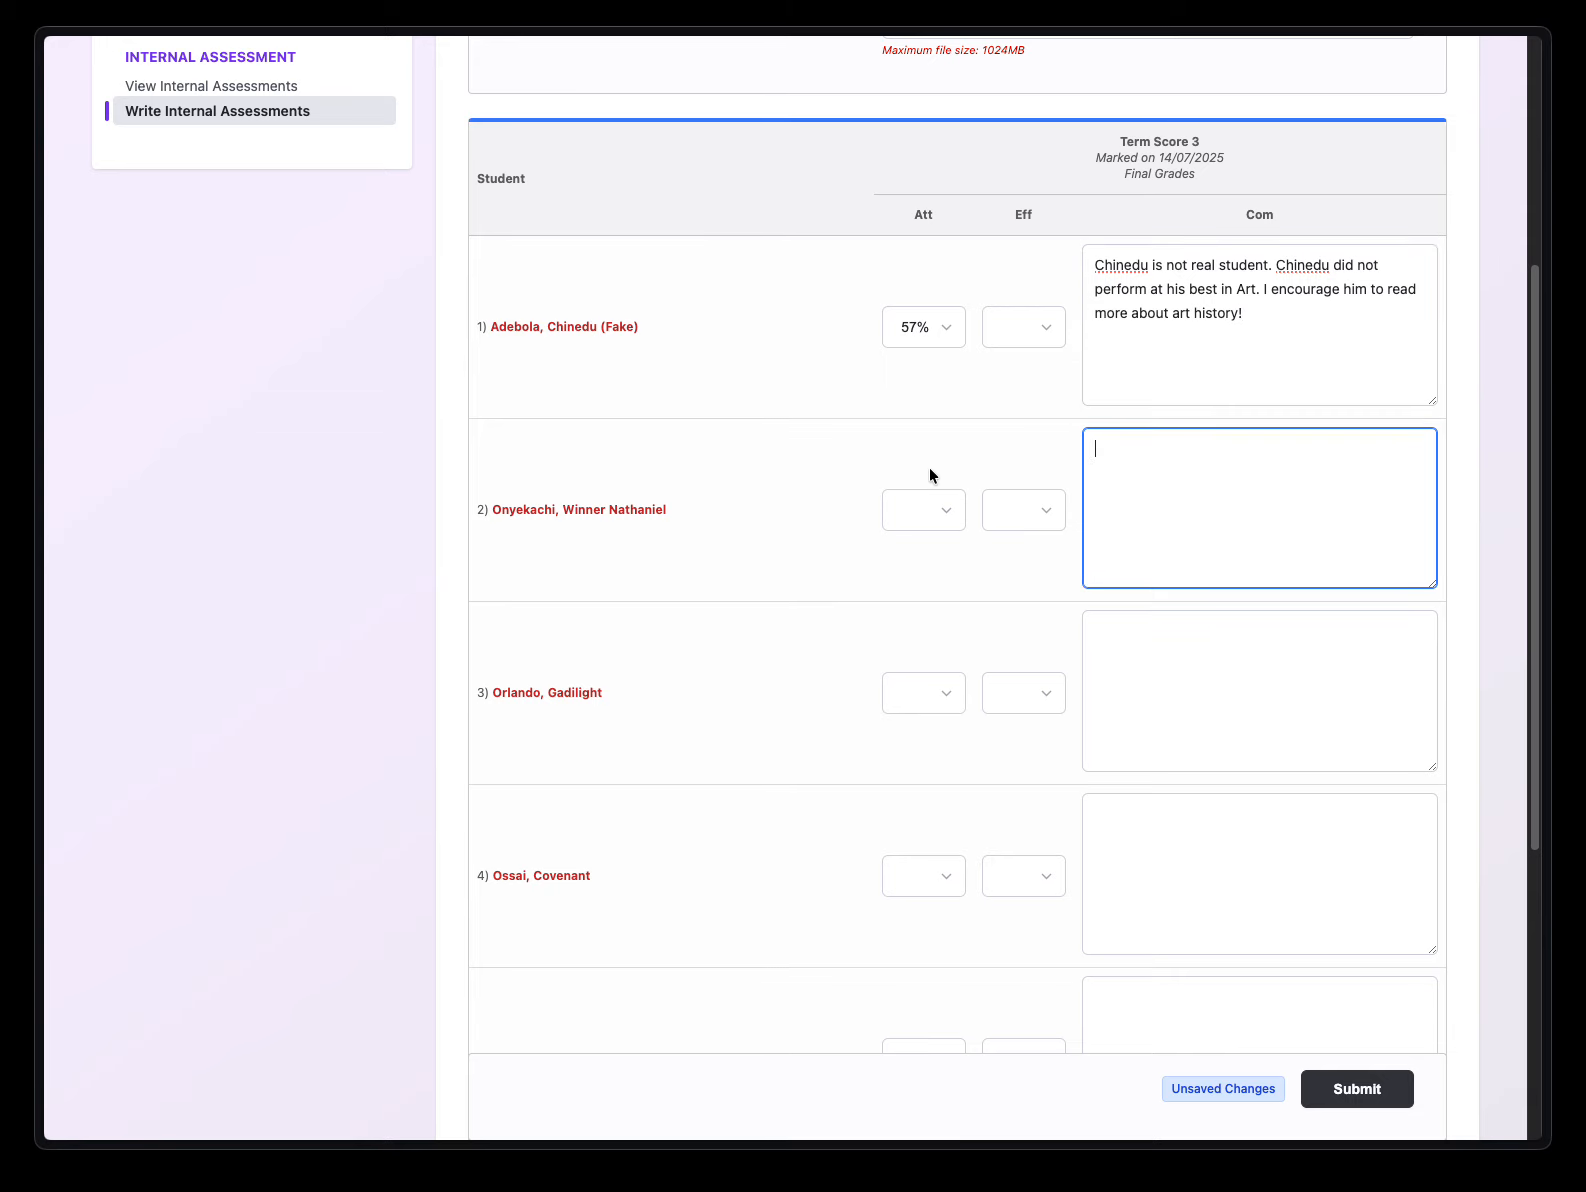
pyautogui.click(1362, 1092)
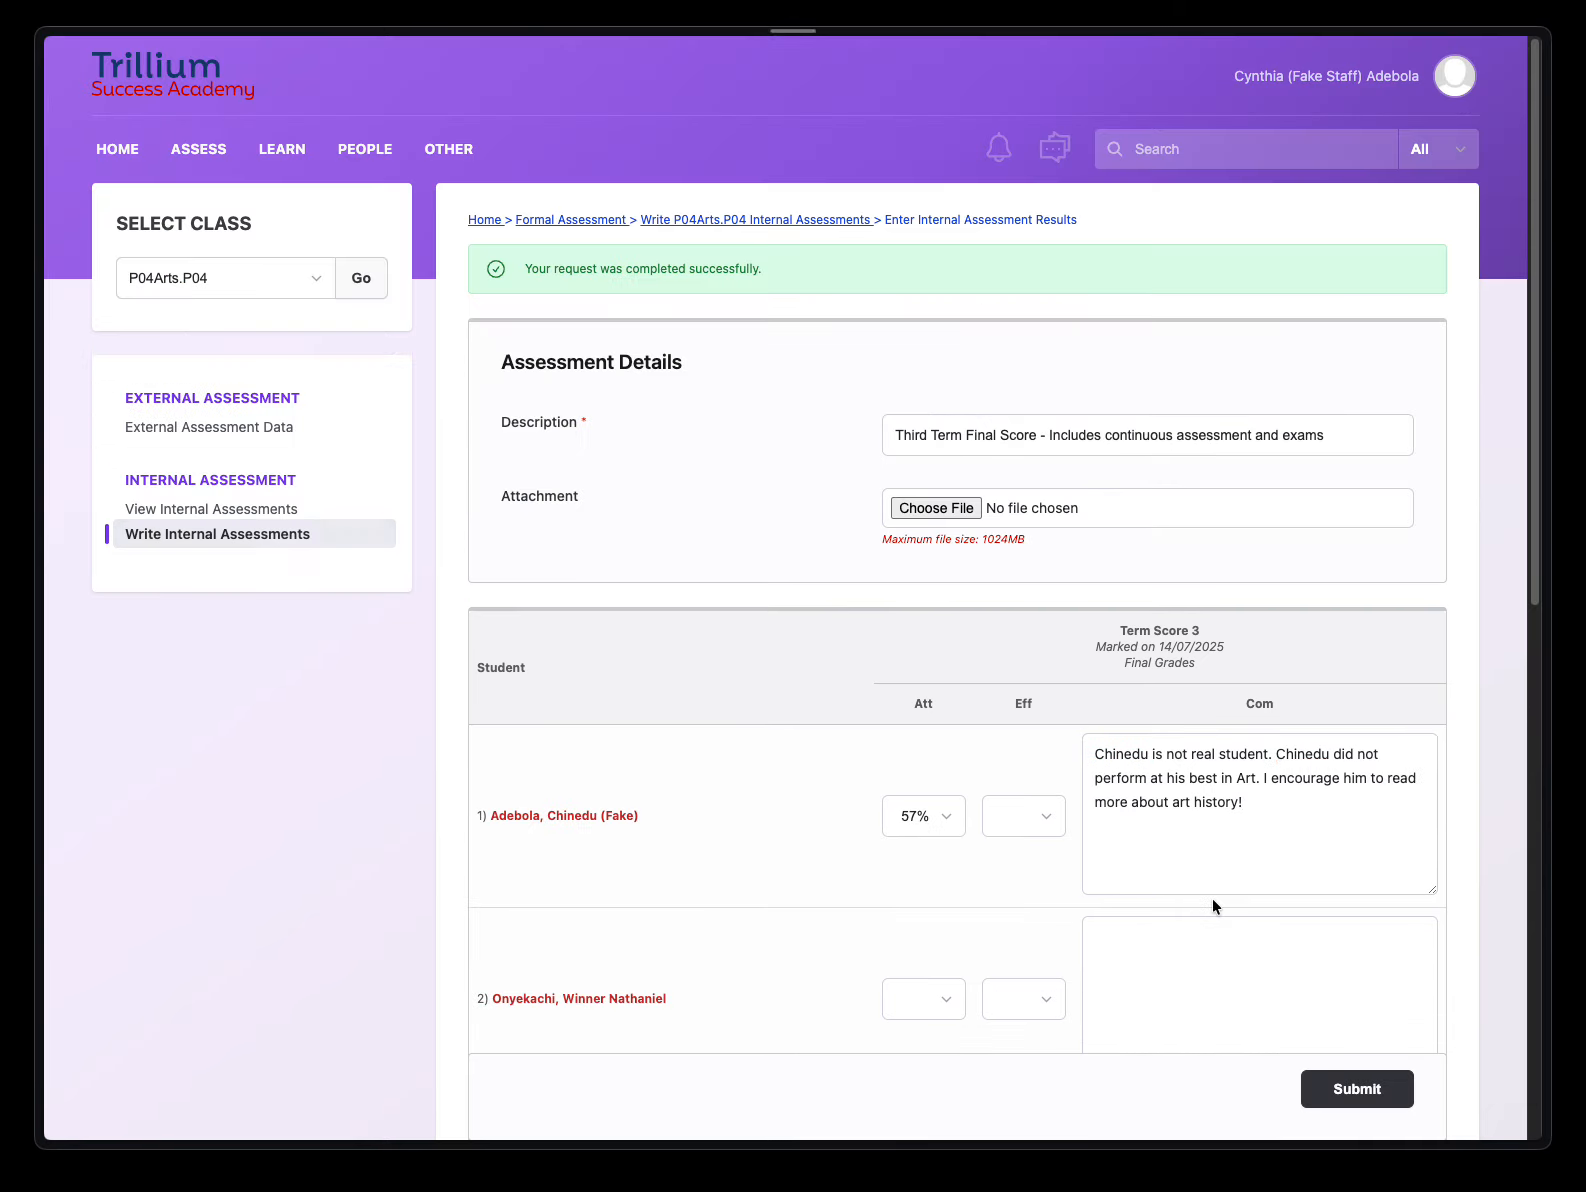
pyautogui.click(357, 281)
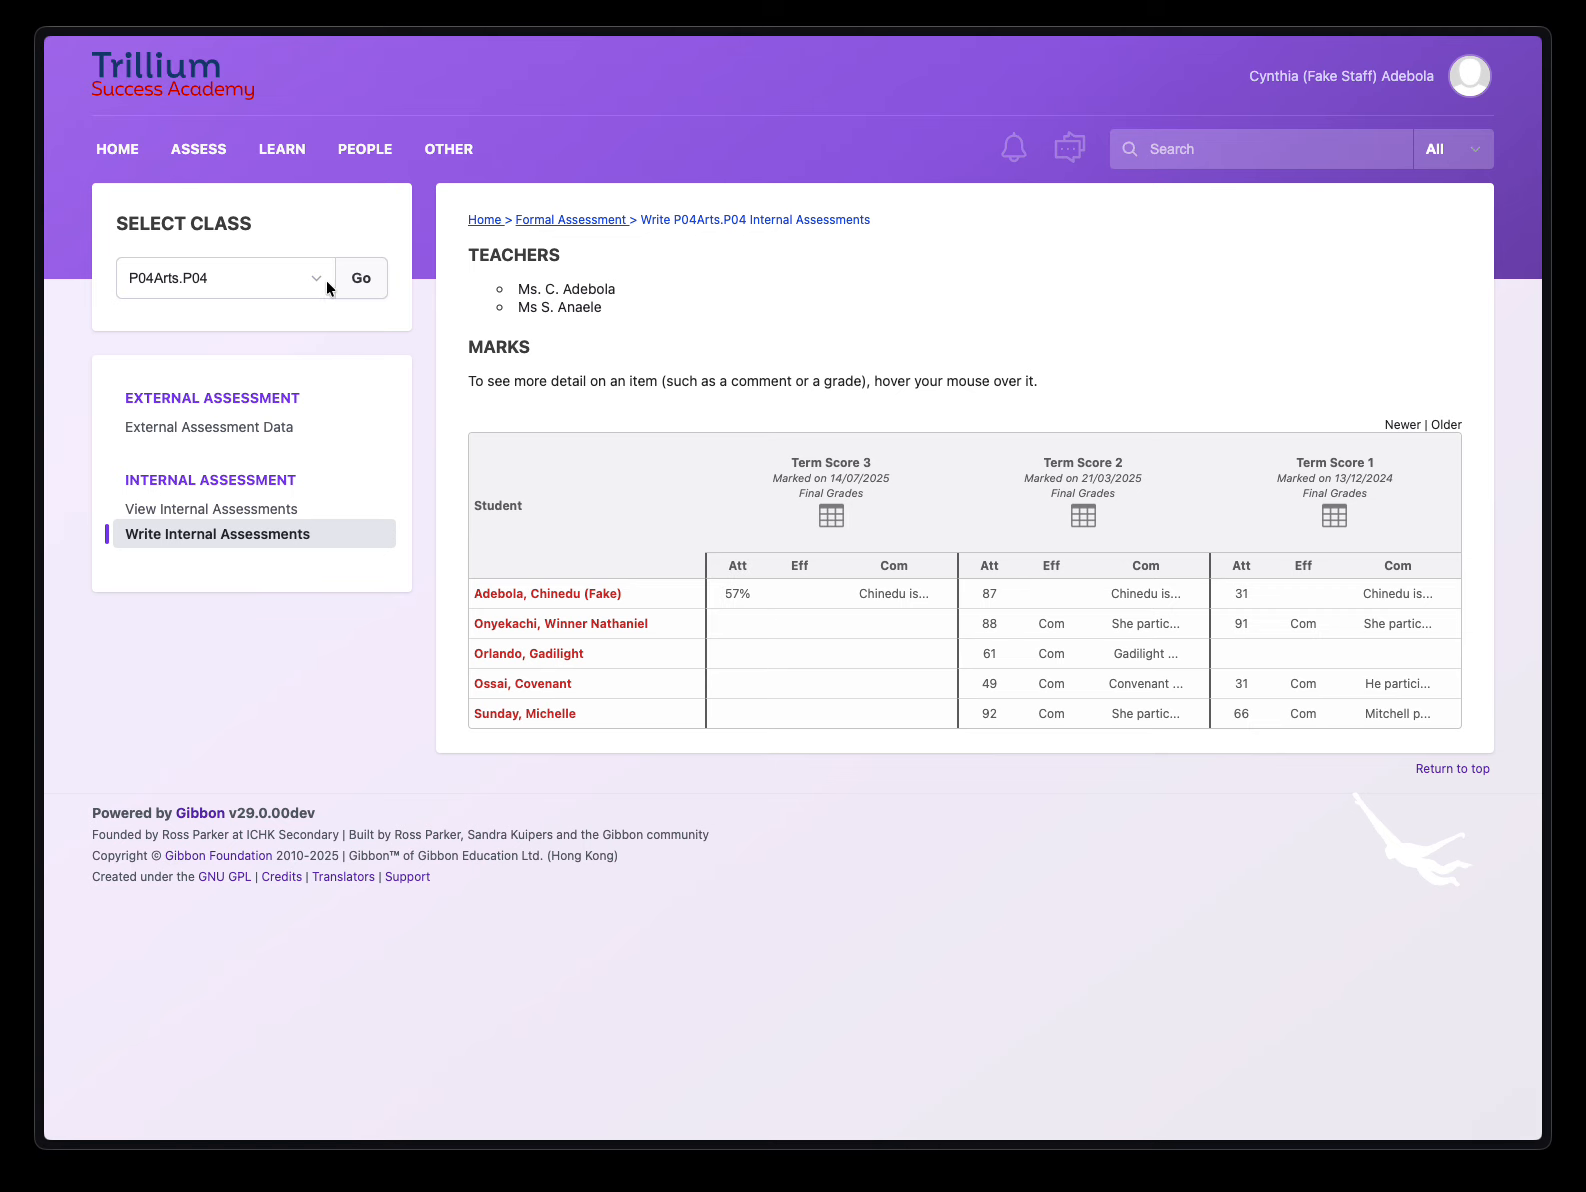
# - View the internal assessment marks overviews for the classes P04CRK.P04 and P04English.P04
pyautogui.click(289, 285)
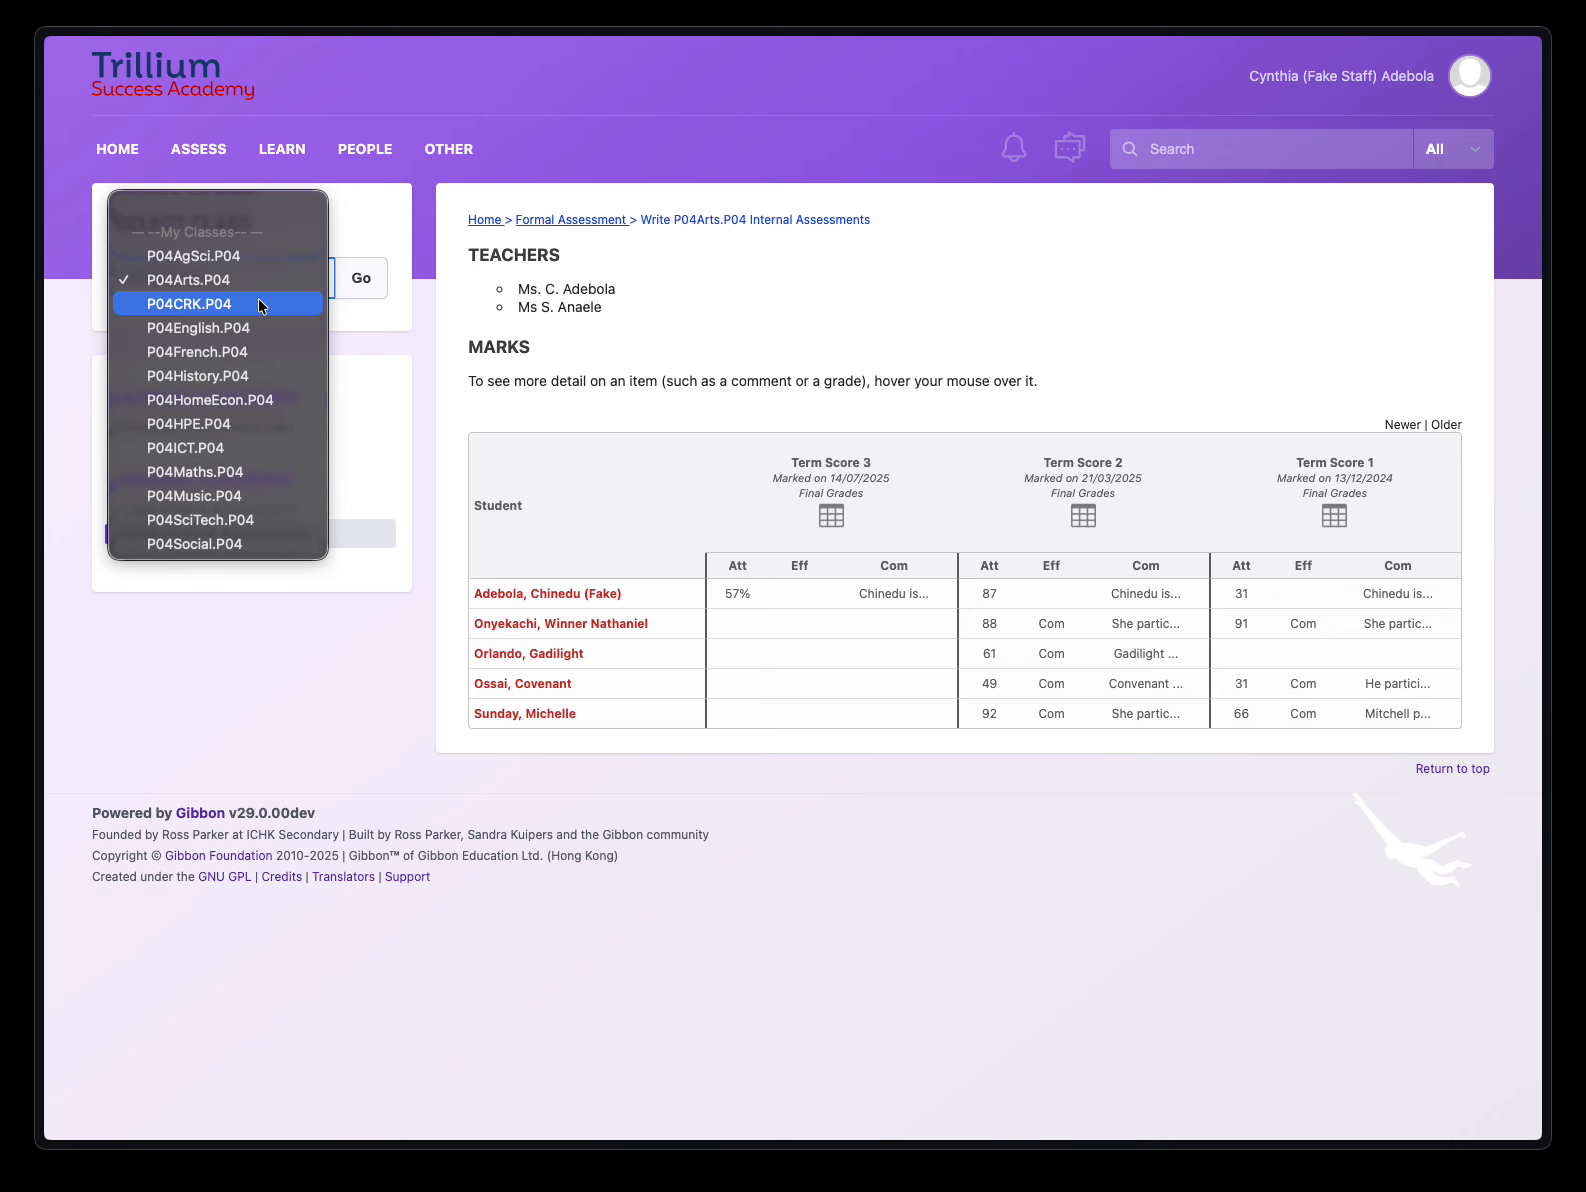
pyautogui.click(260, 305)
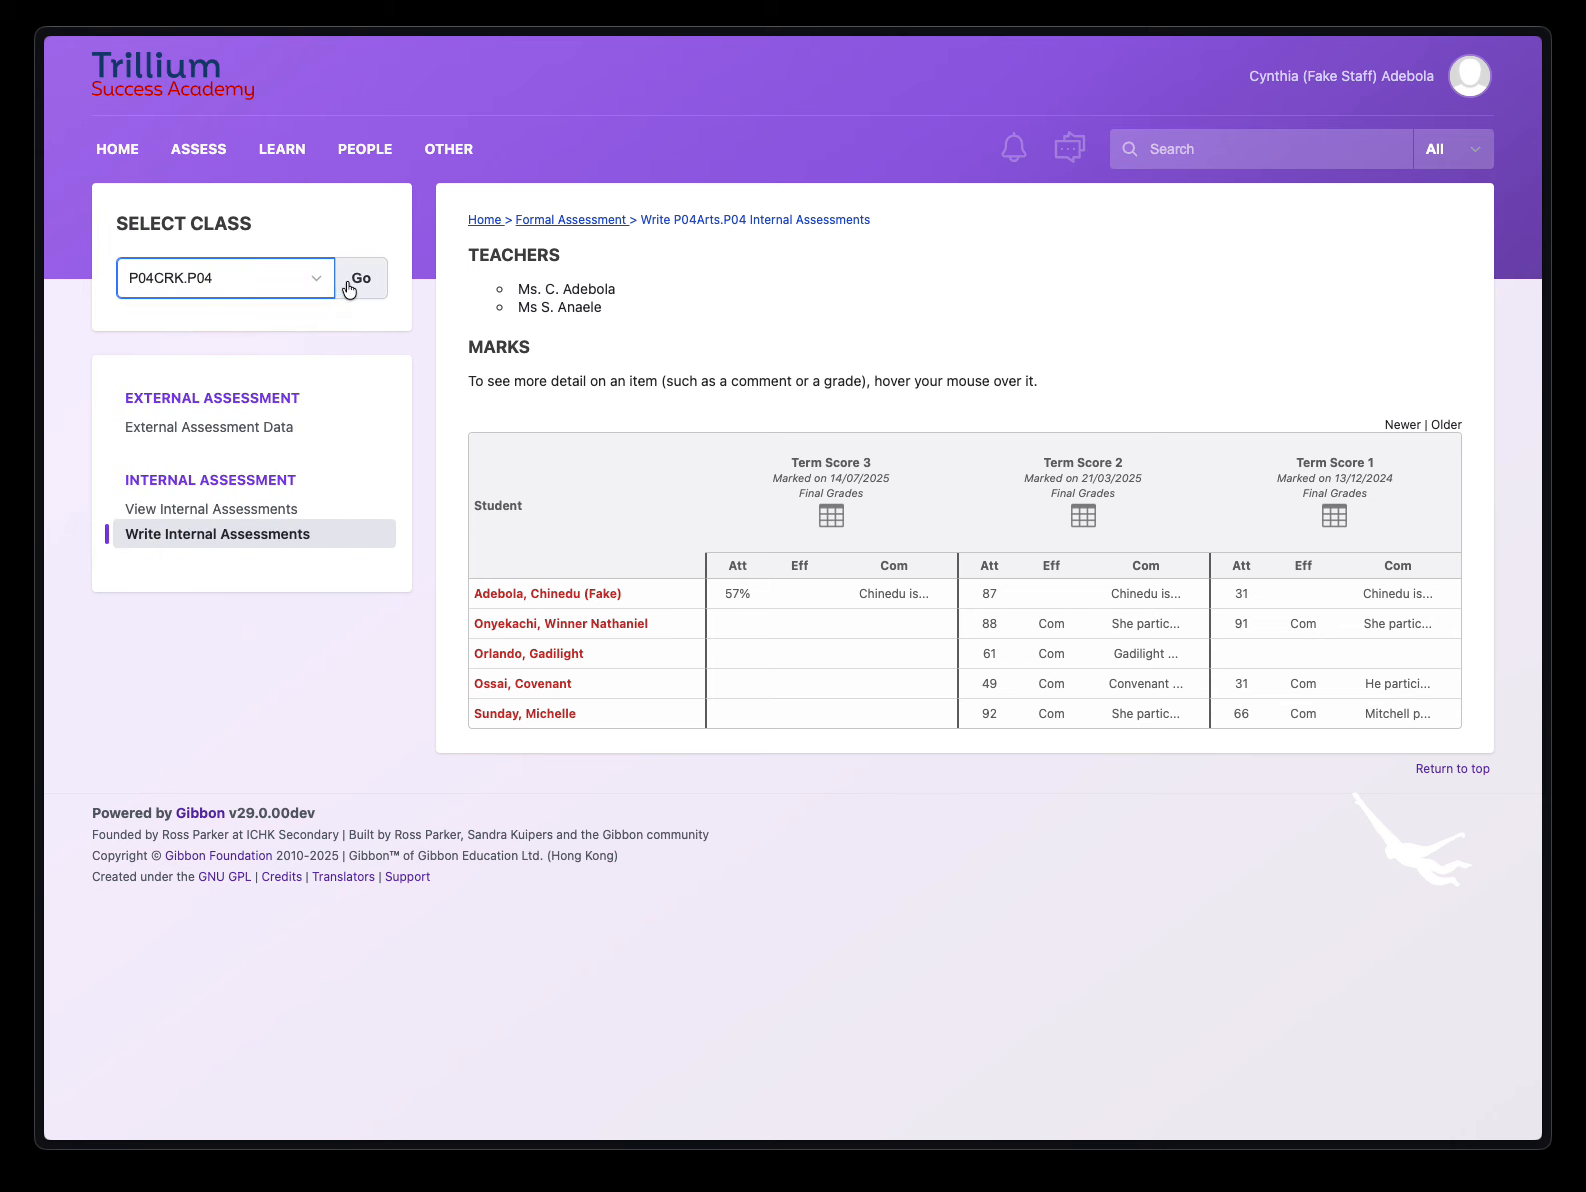
pyautogui.click(348, 285)
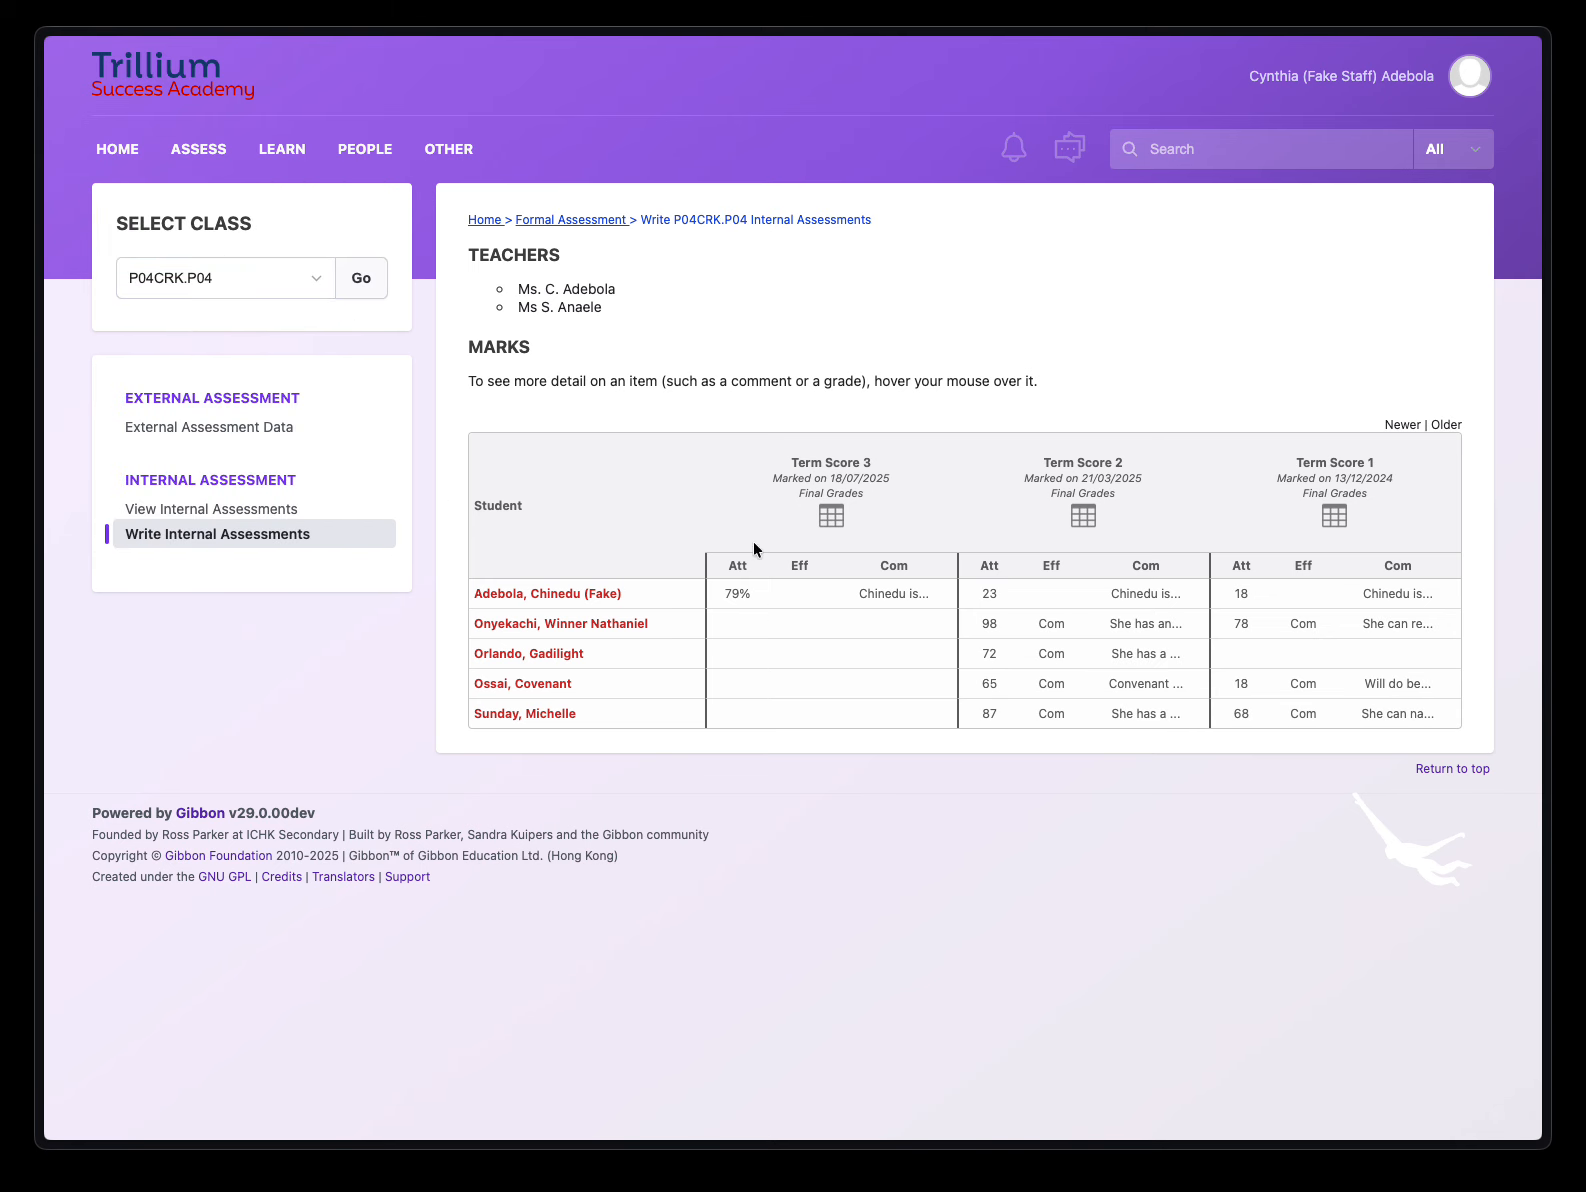
pyautogui.click(321, 280)
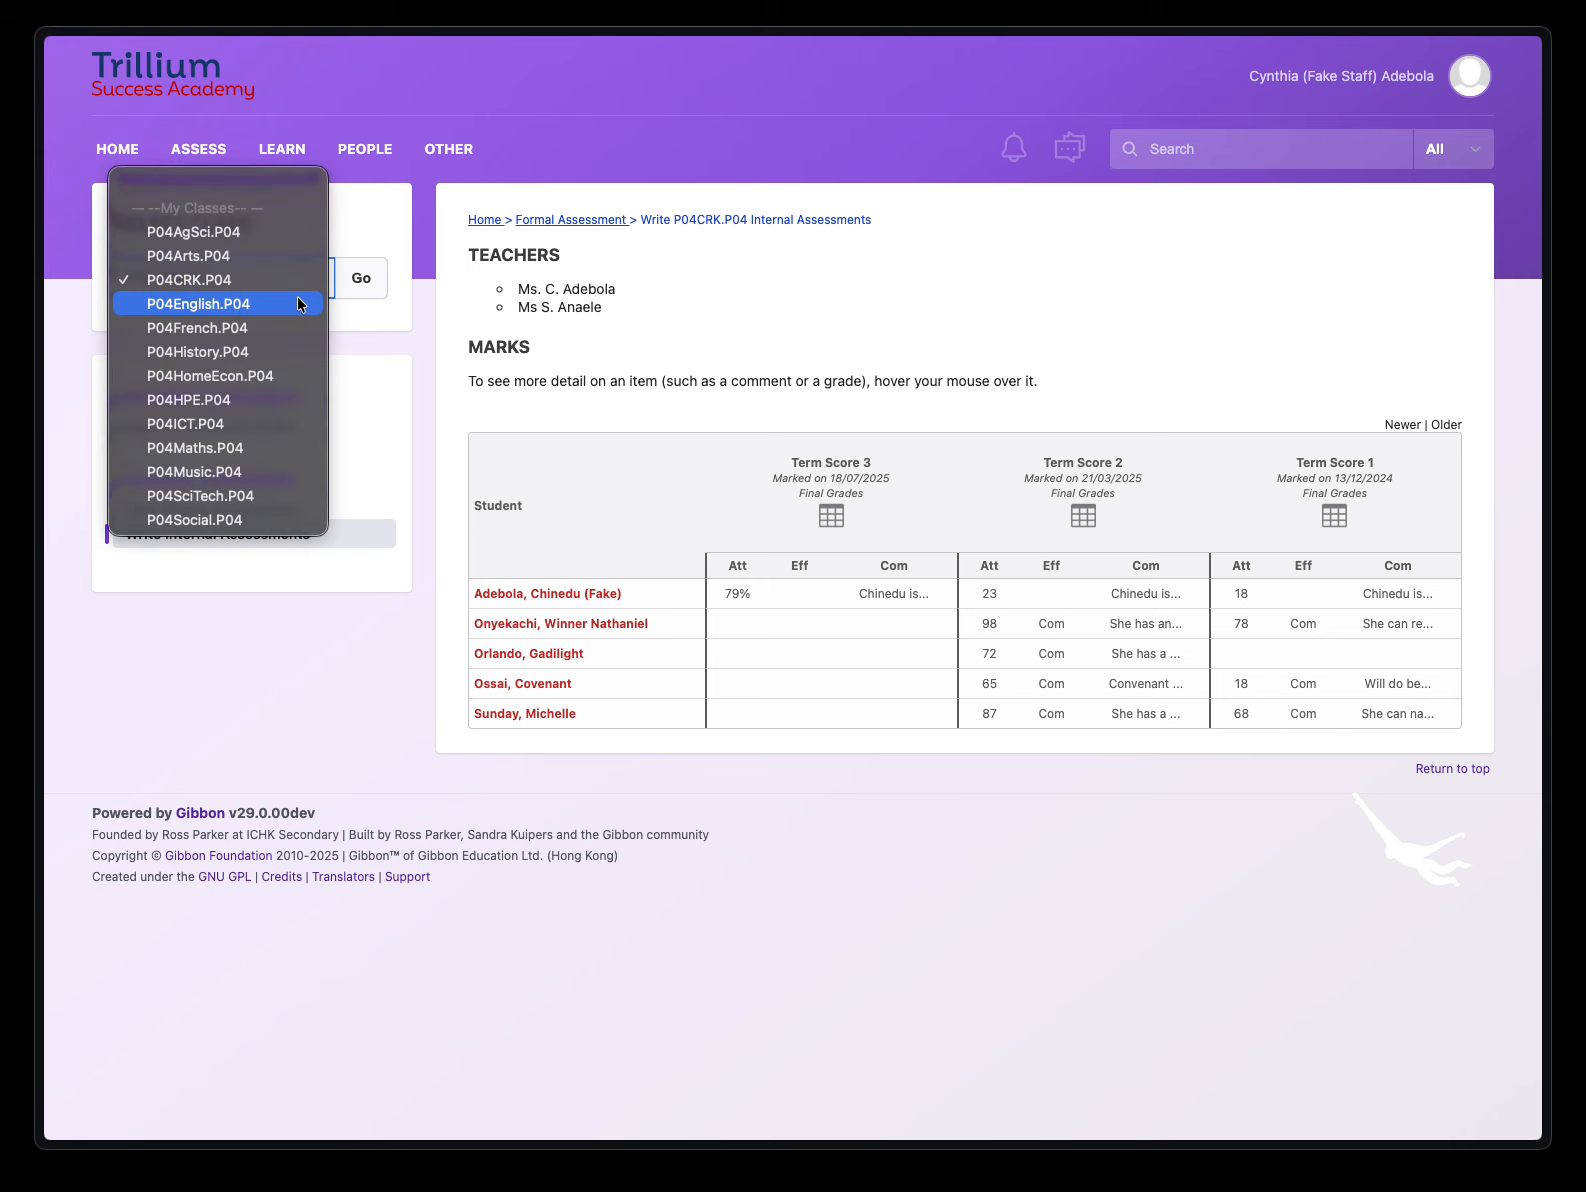
pyautogui.click(300, 304)
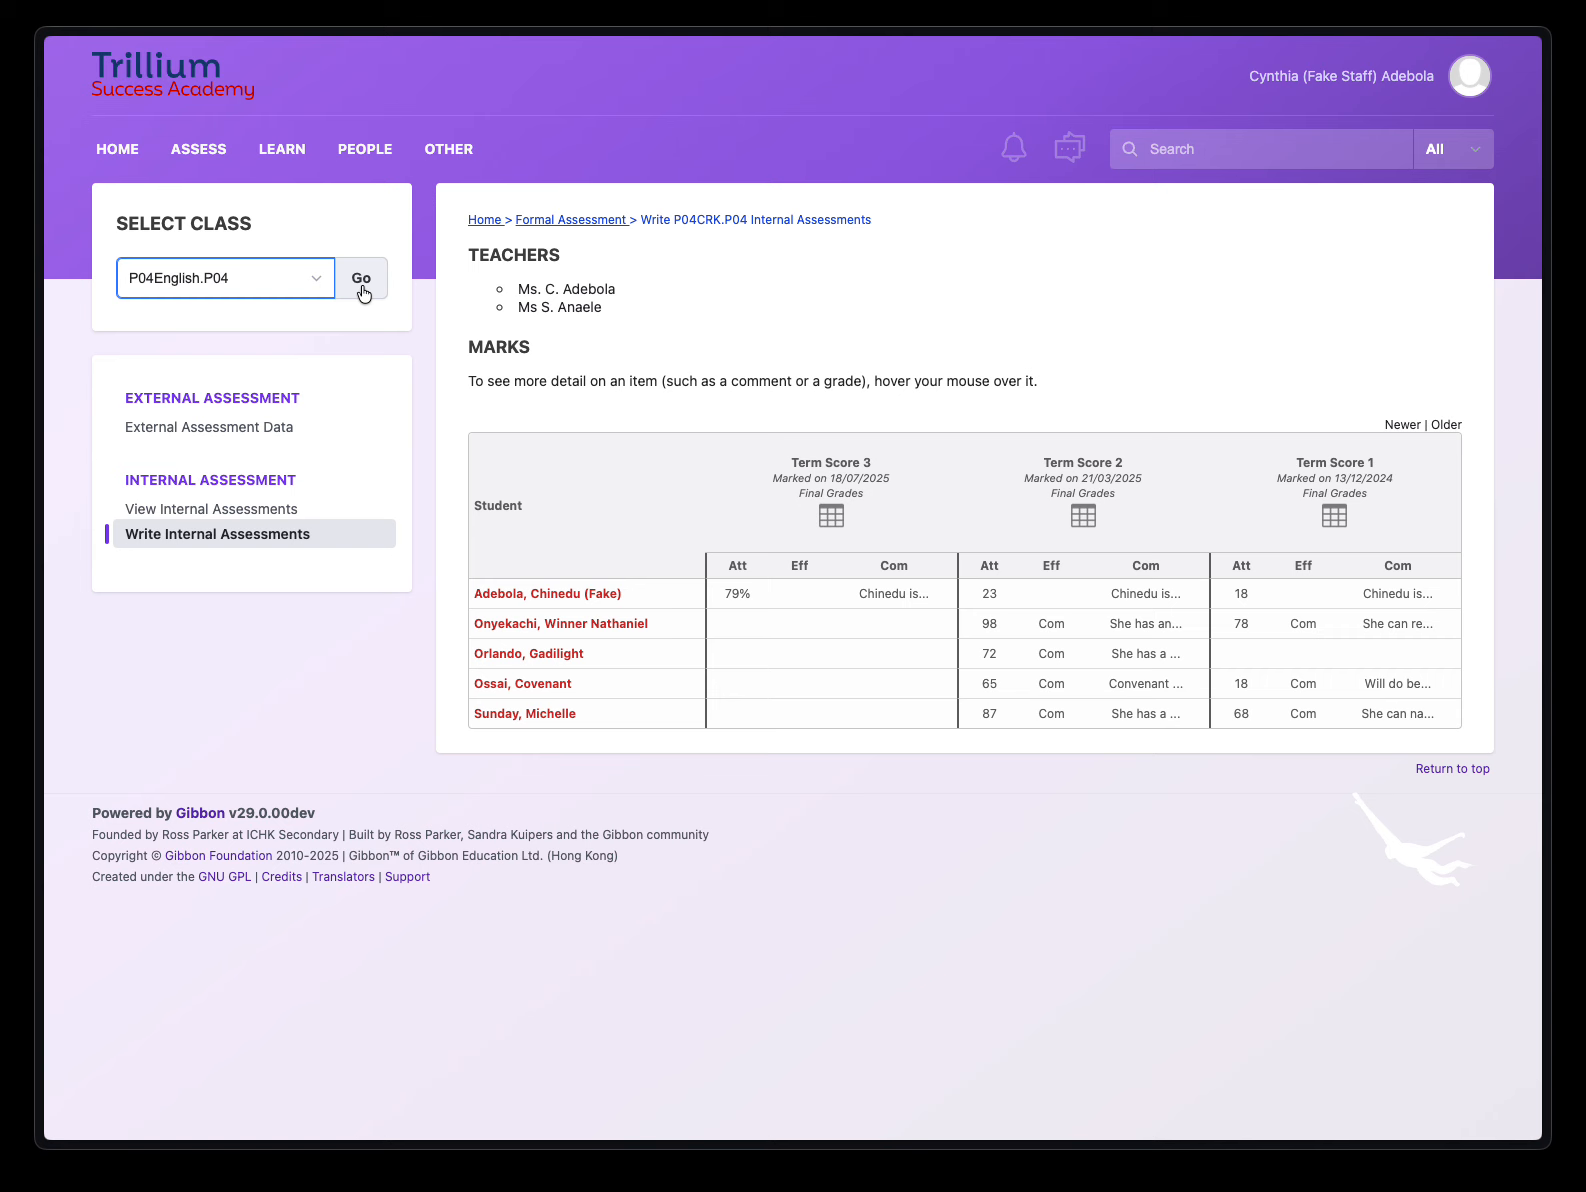
pyautogui.click(362, 290)
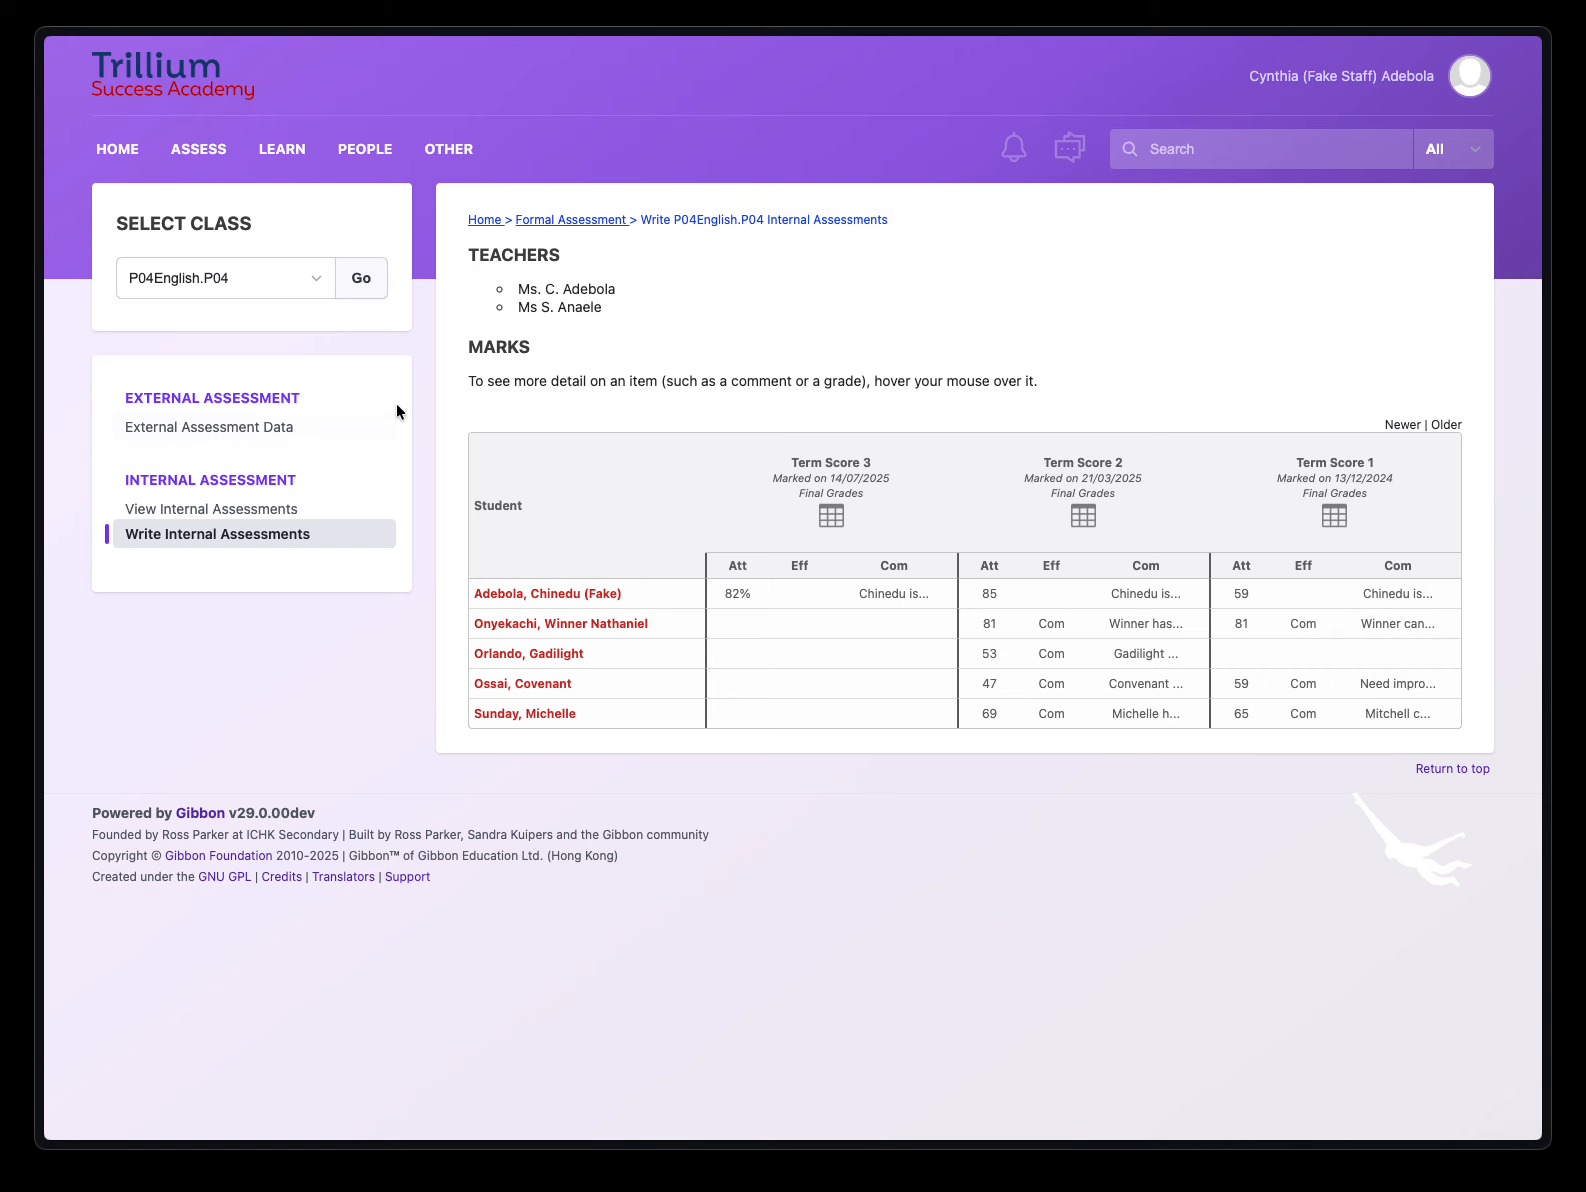
# - Switch to the class P04History.P04, look through its Term Score 1 data entry form and return to the marks overview
pyautogui.click(305, 284)
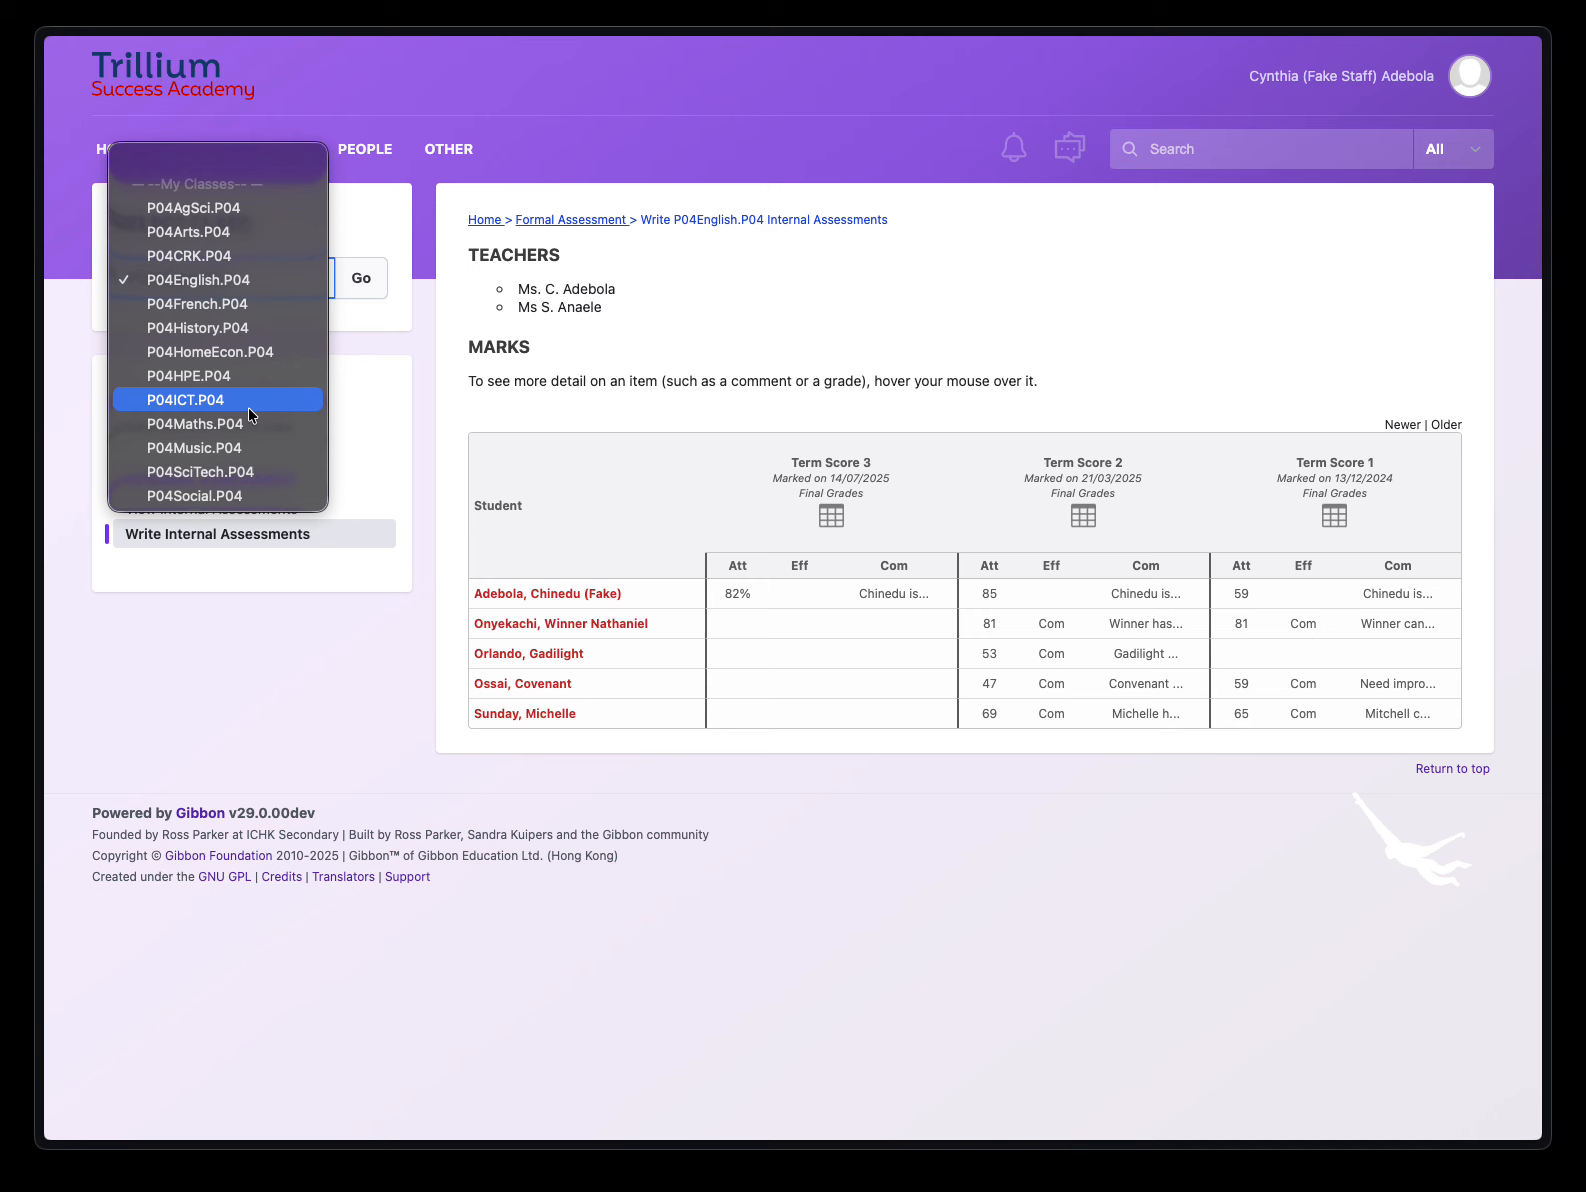
pyautogui.click(246, 329)
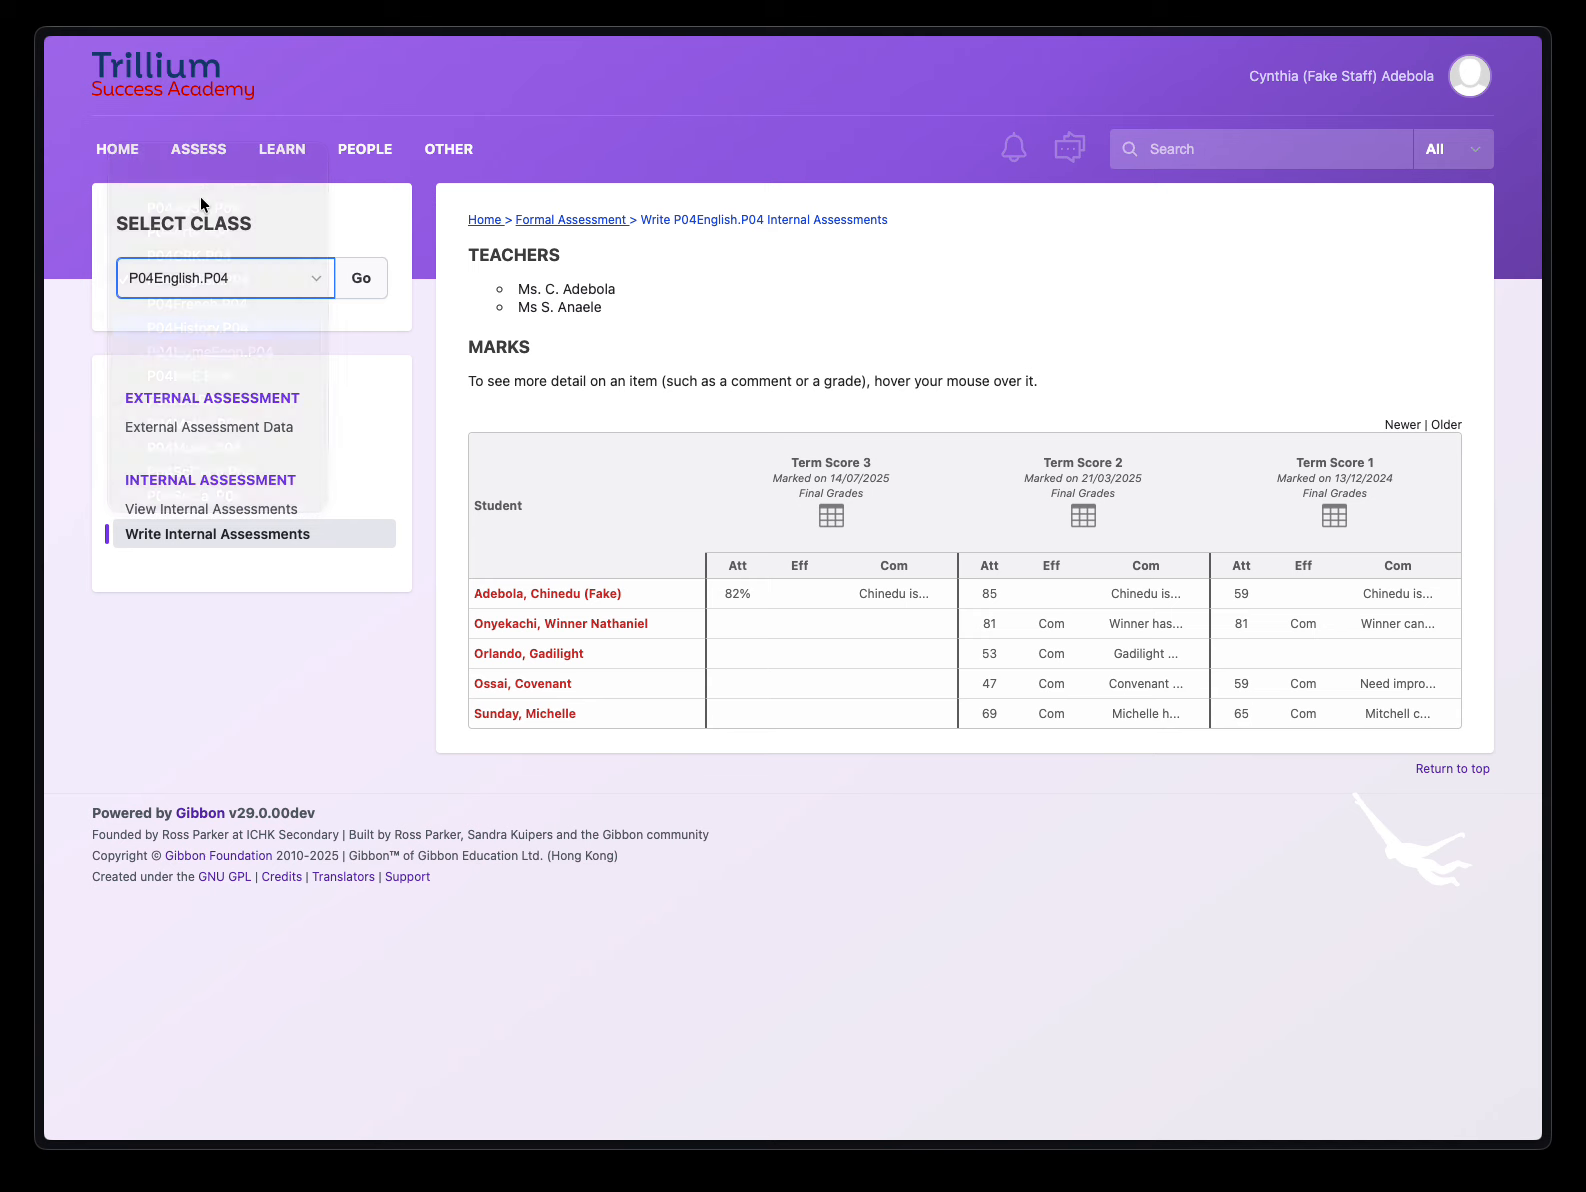
pyautogui.click(351, 287)
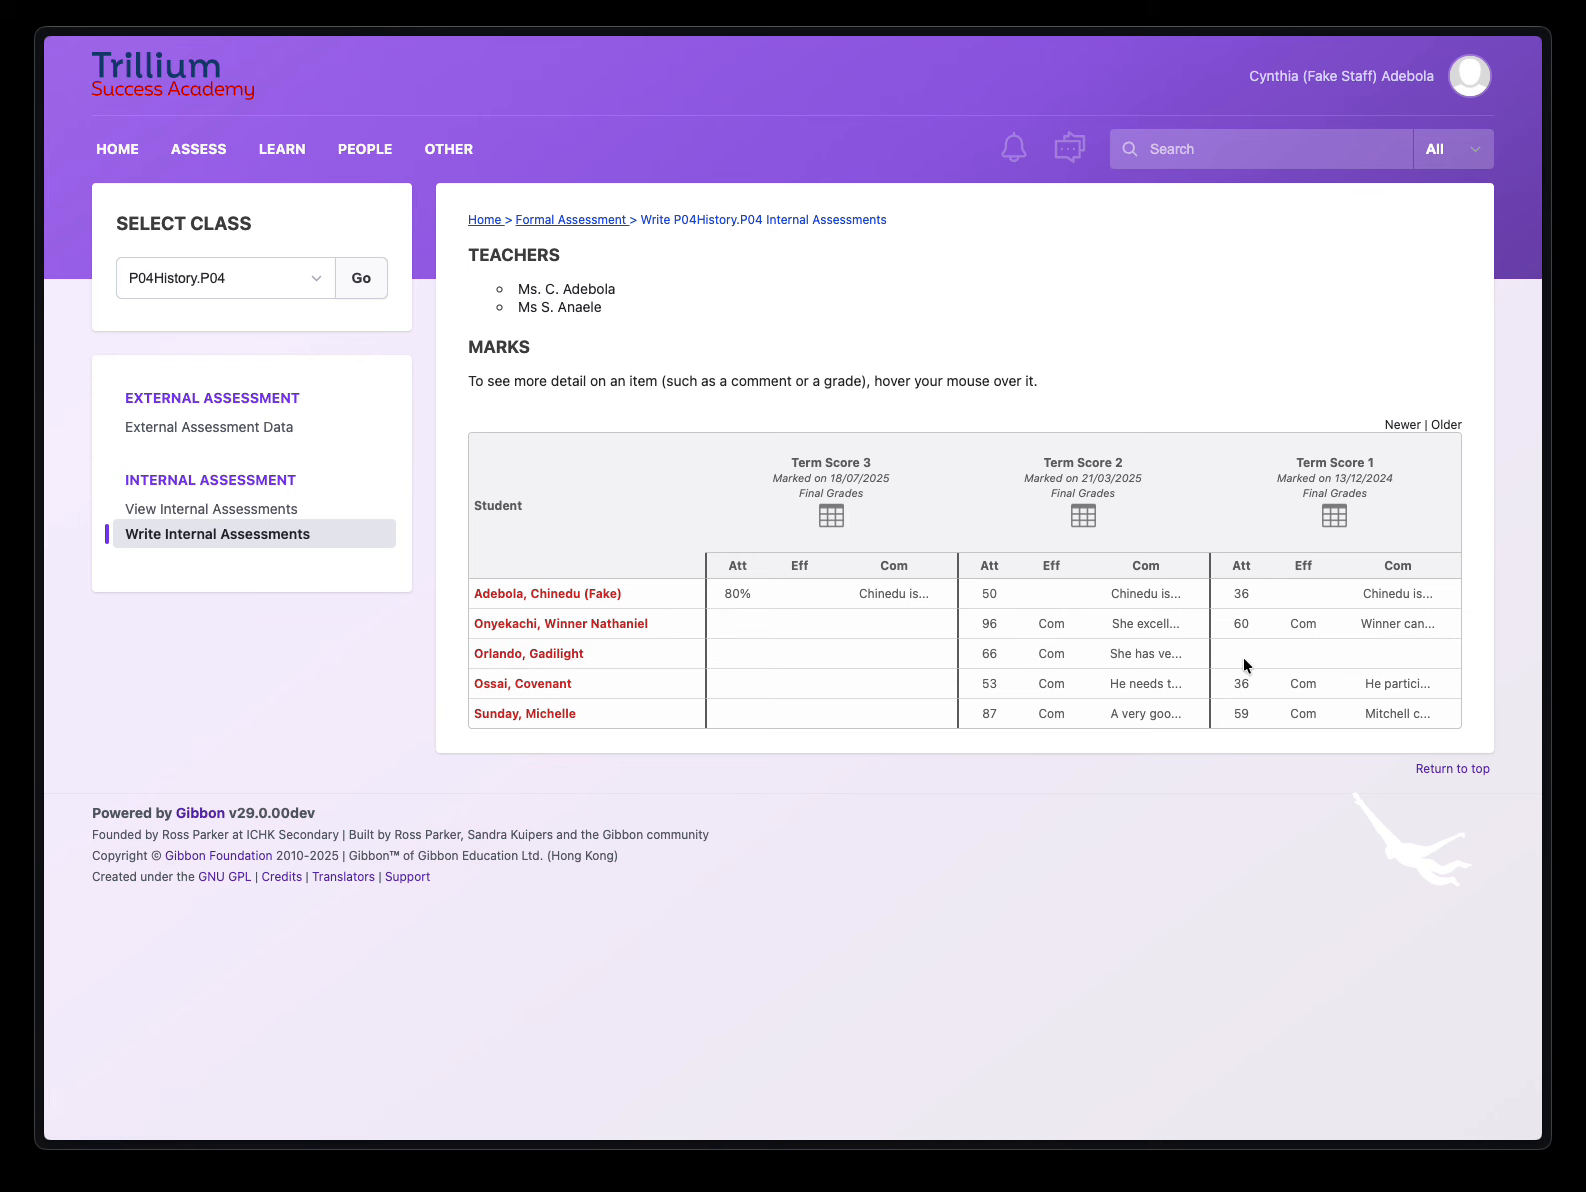
pyautogui.click(1336, 516)
pyautogui.scroll(-8, 880, 674)
pyautogui.scroll(2, 878, 674)
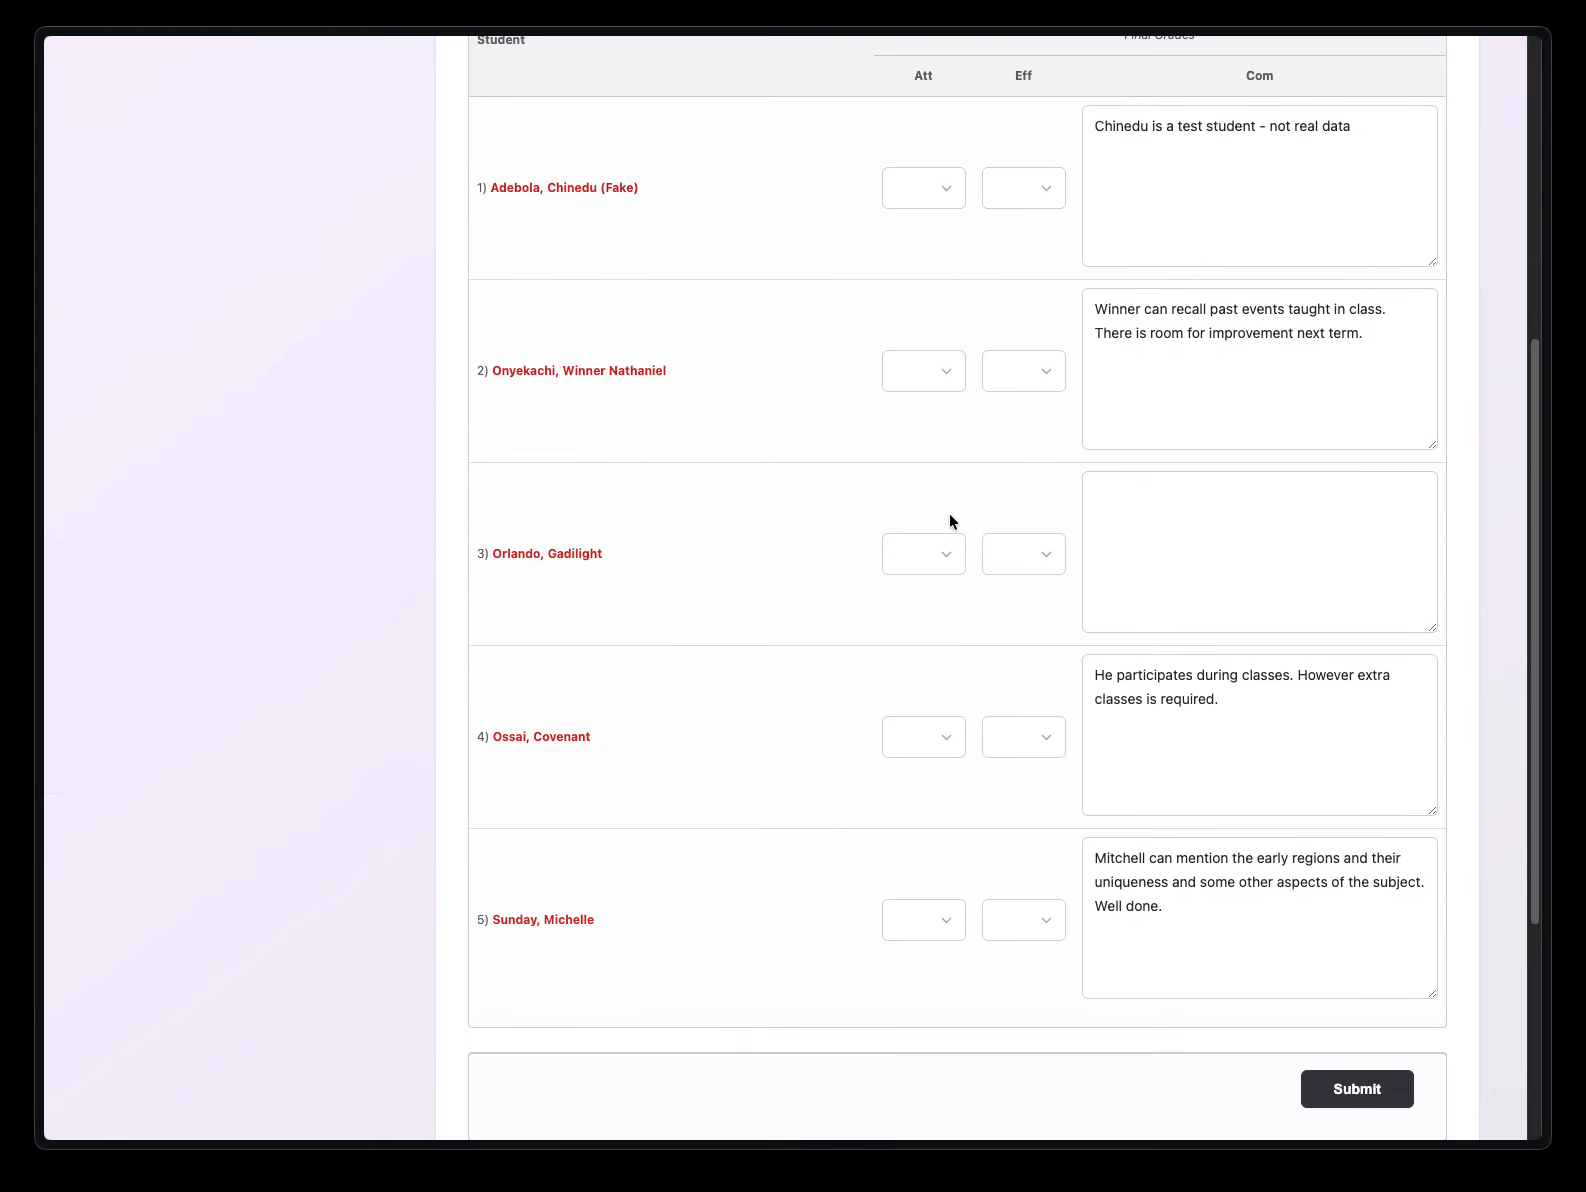
pyautogui.scroll(6, 949, 517)
pyautogui.click(360, 278)
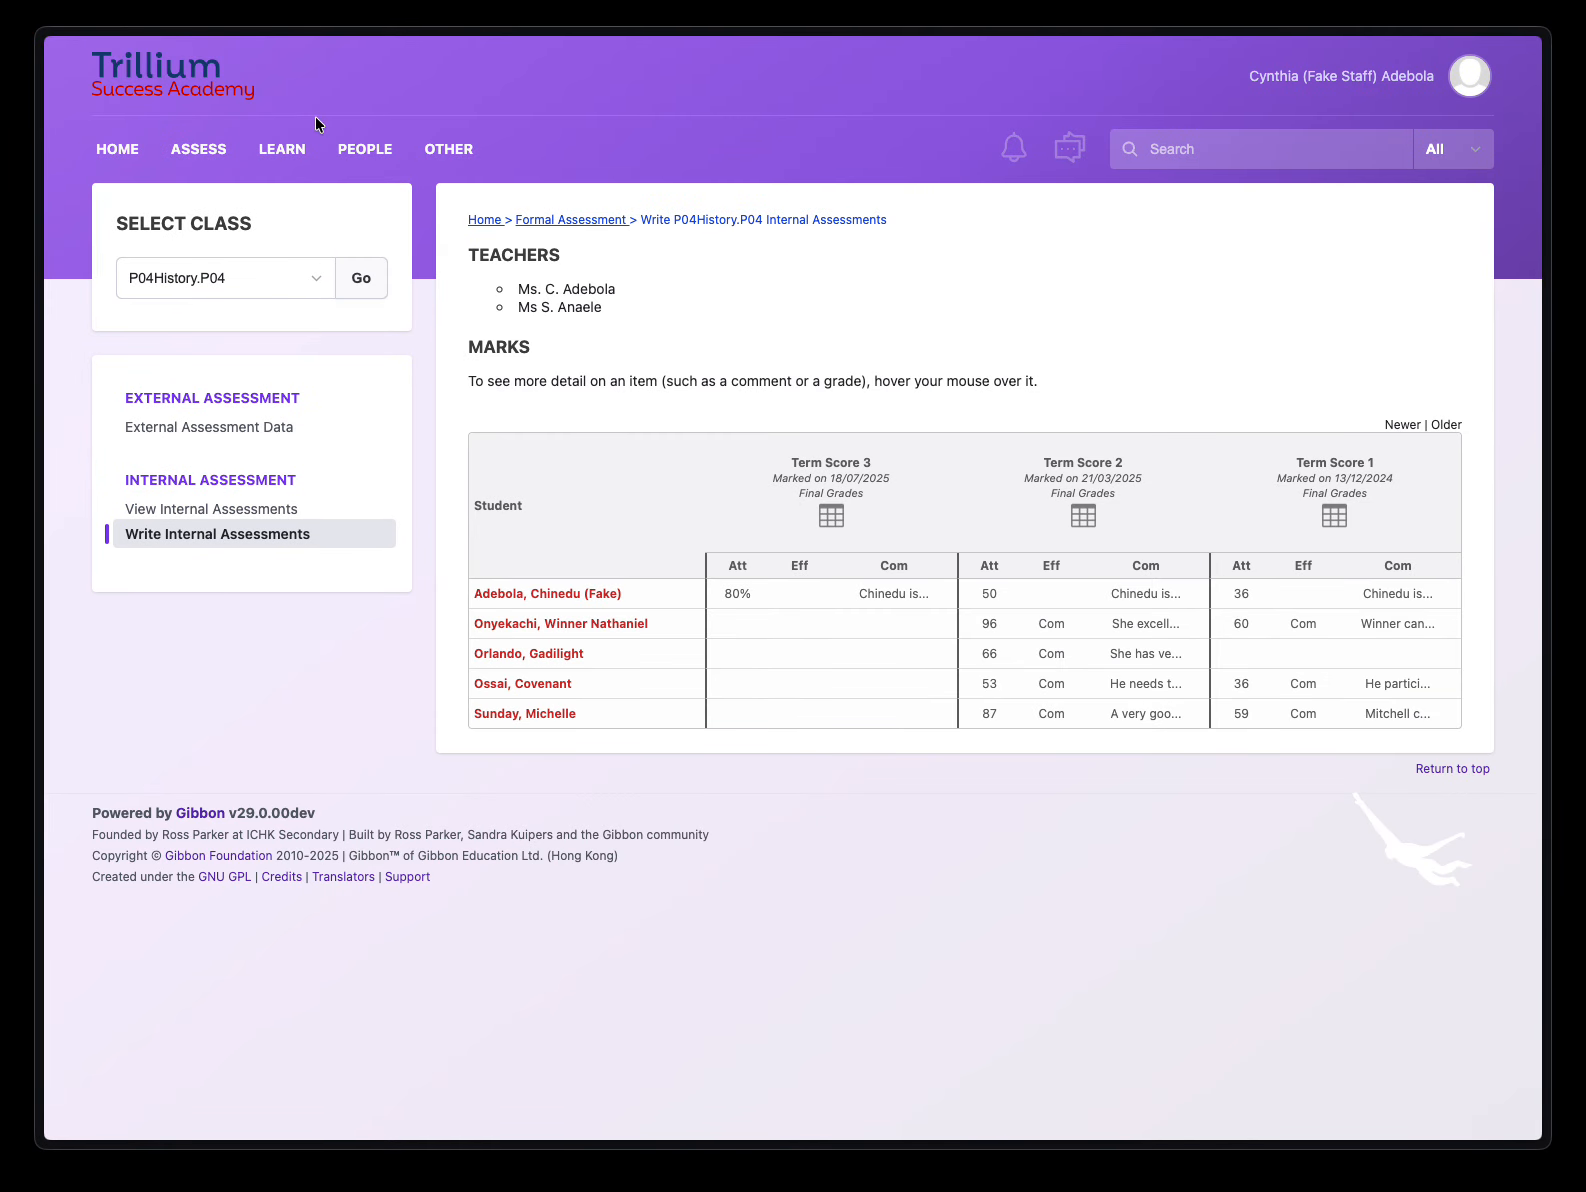
# - Go to the Reports module and examine the Third Term Report dates in My Reporting and the Proof Read page
pyautogui.moveTo(217, 147)
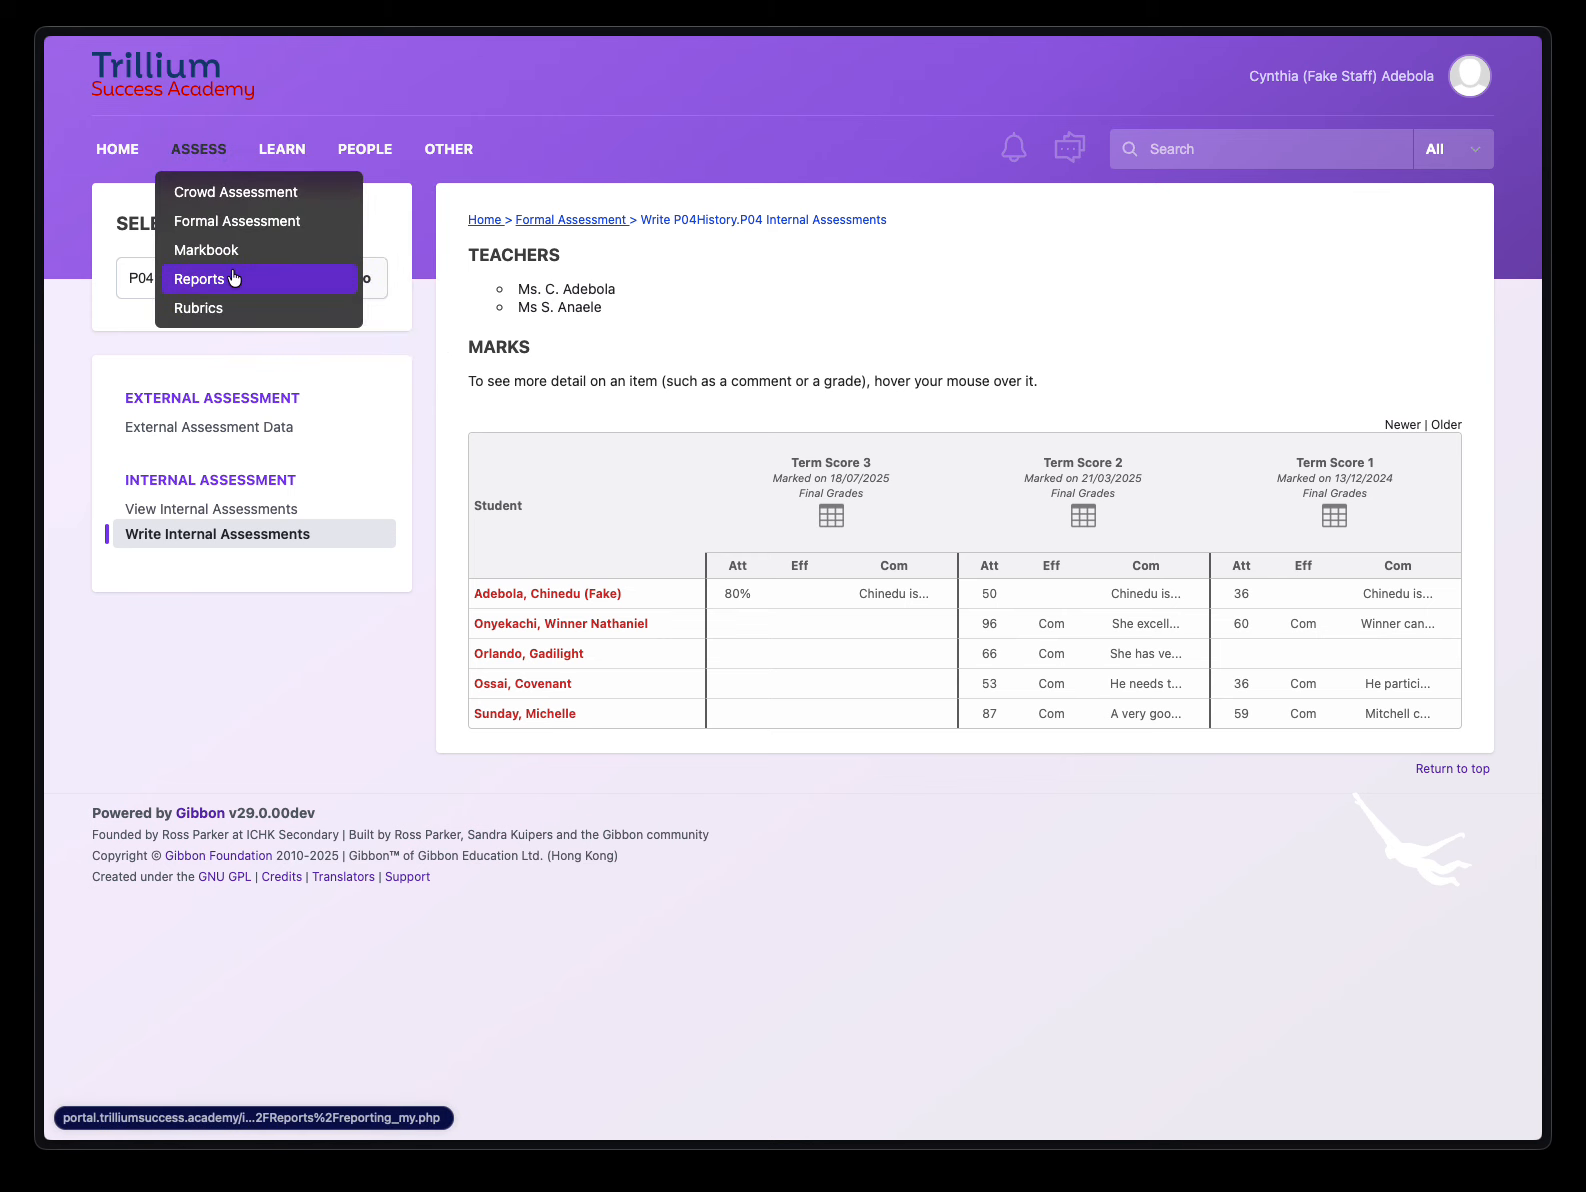
pyautogui.click(124, 152)
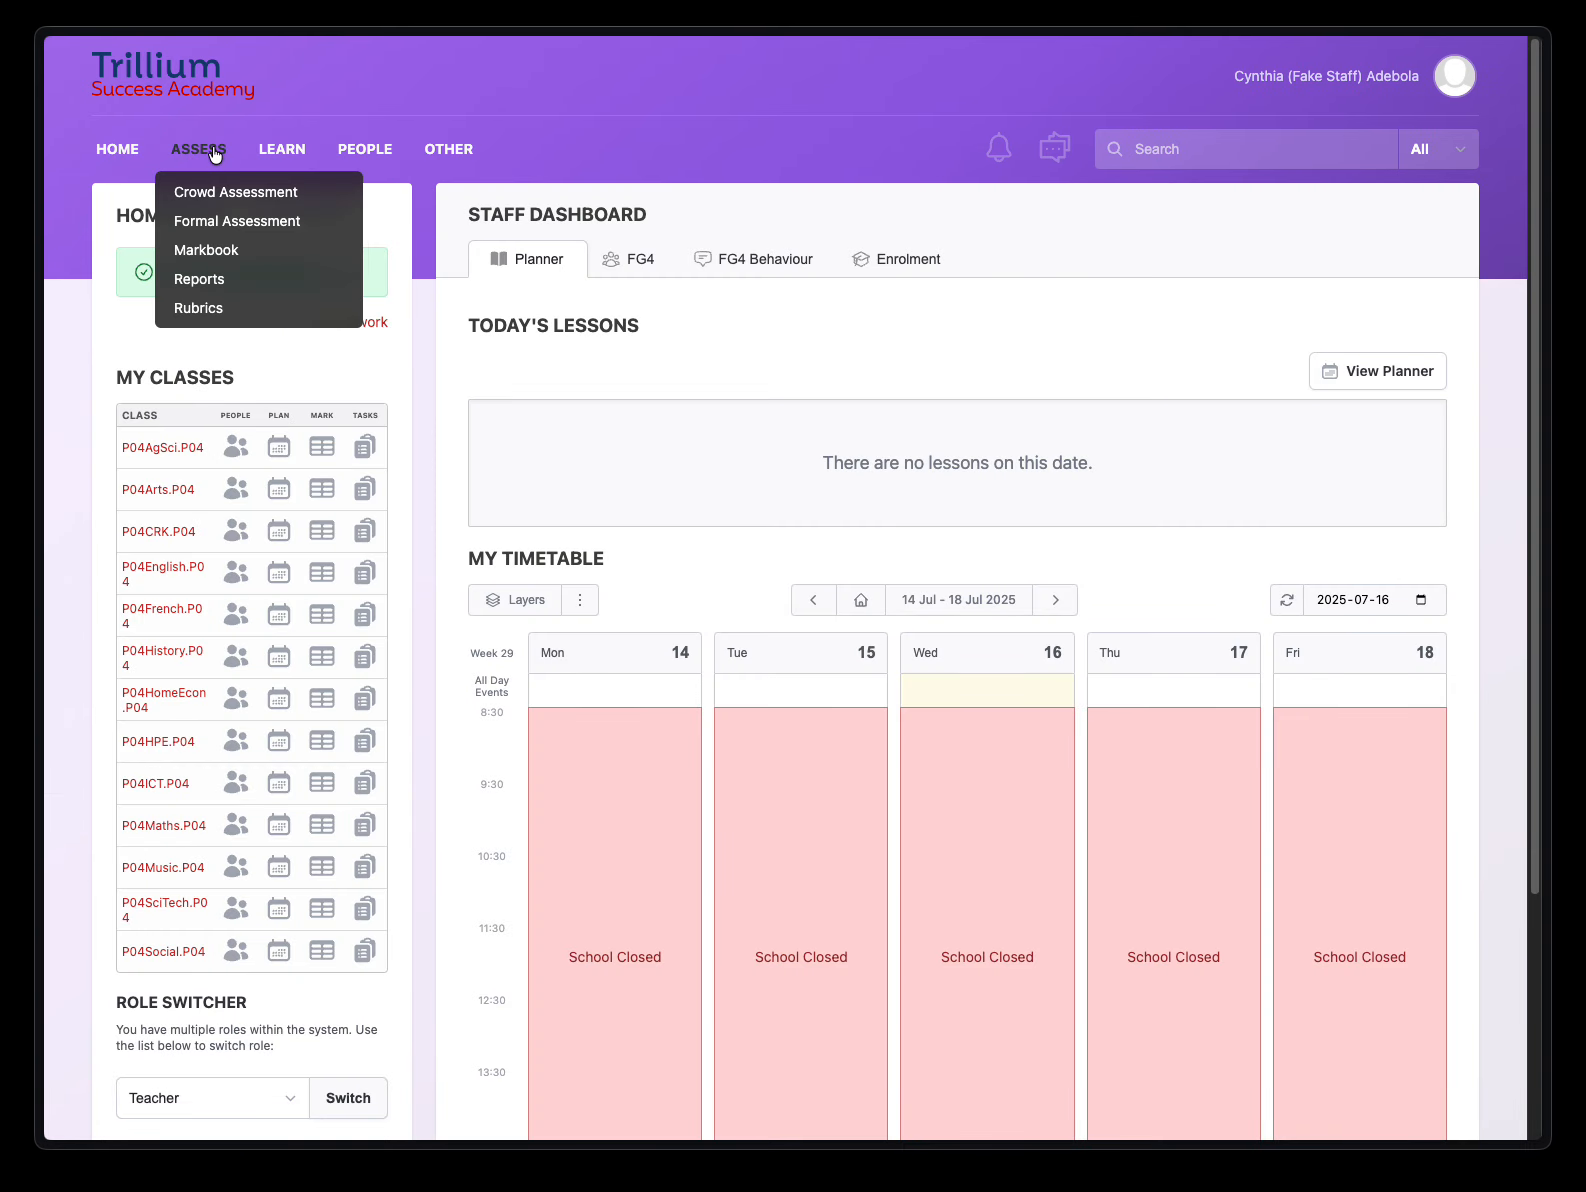
pyautogui.click(190, 281)
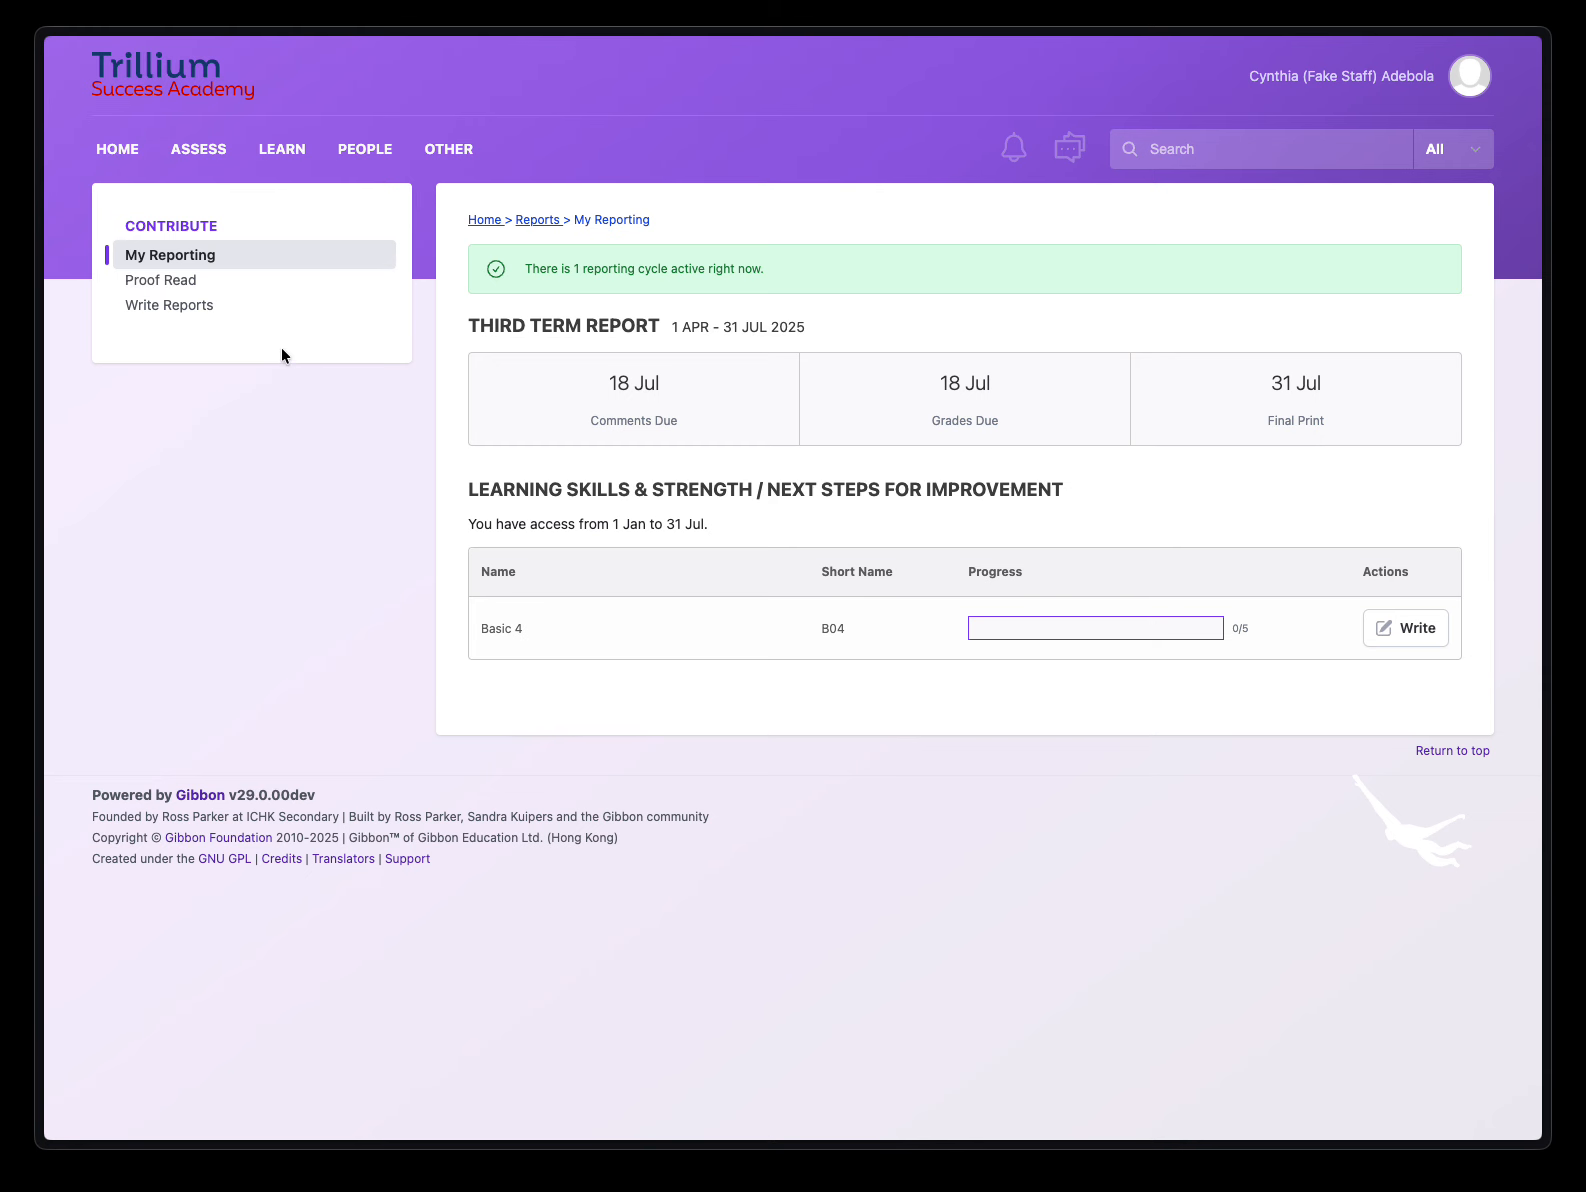
pyautogui.click(175, 262)
pyautogui.moveTo(675, 327); pyautogui.dragTo(798, 326)
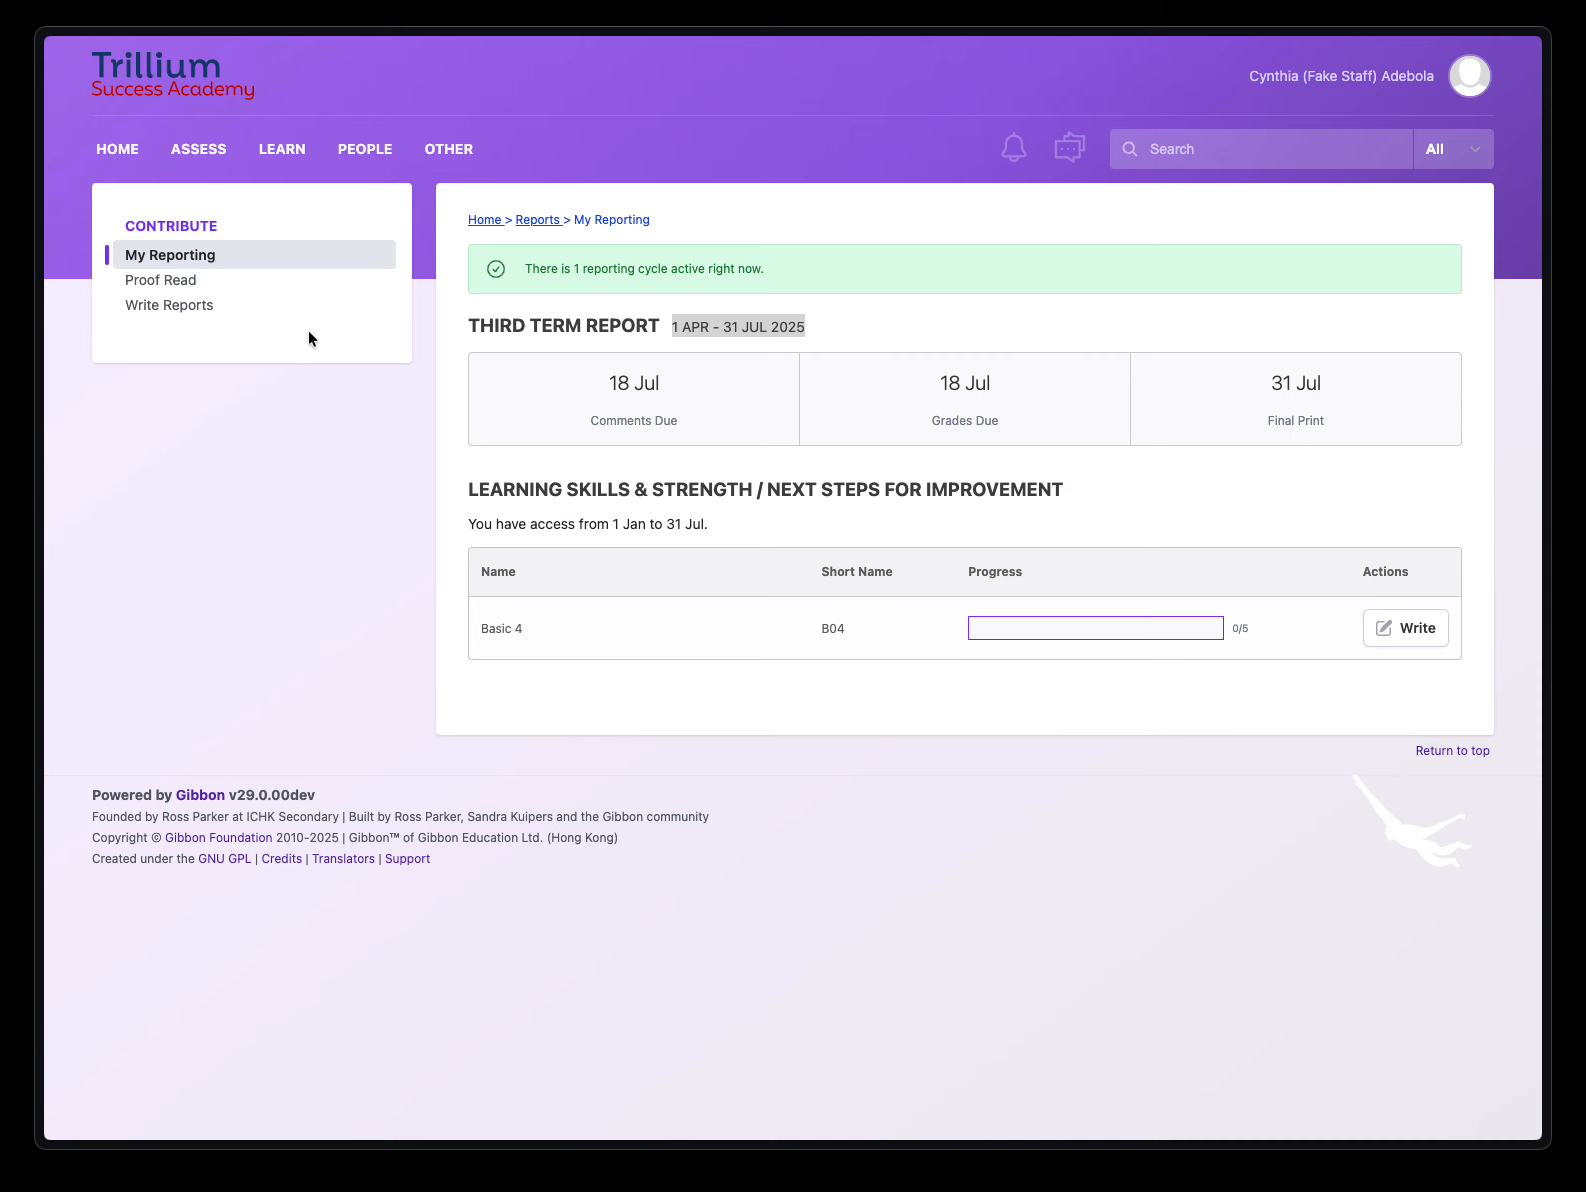
pyautogui.click(183, 287)
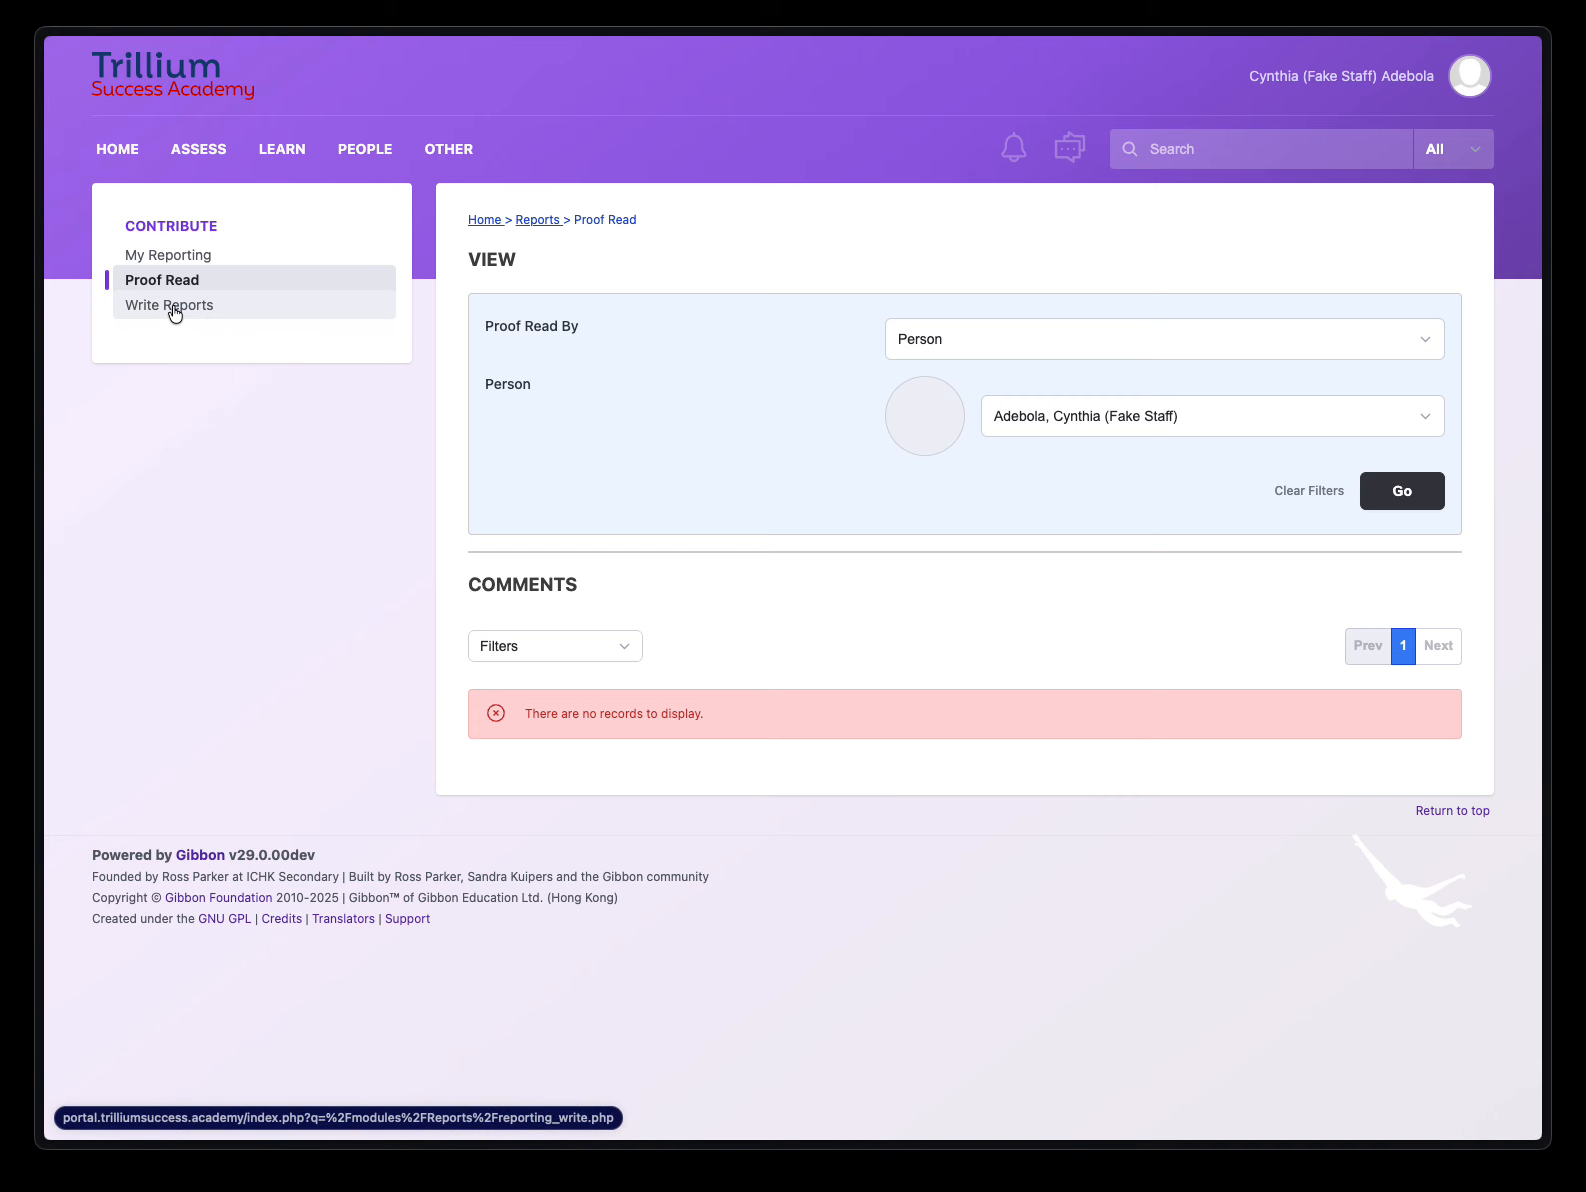
# - In Write Reports, choose school year 2024-2025, the Third Term Report cycle and the scope B04
pyautogui.click(172, 306)
pyautogui.click(240, 257)
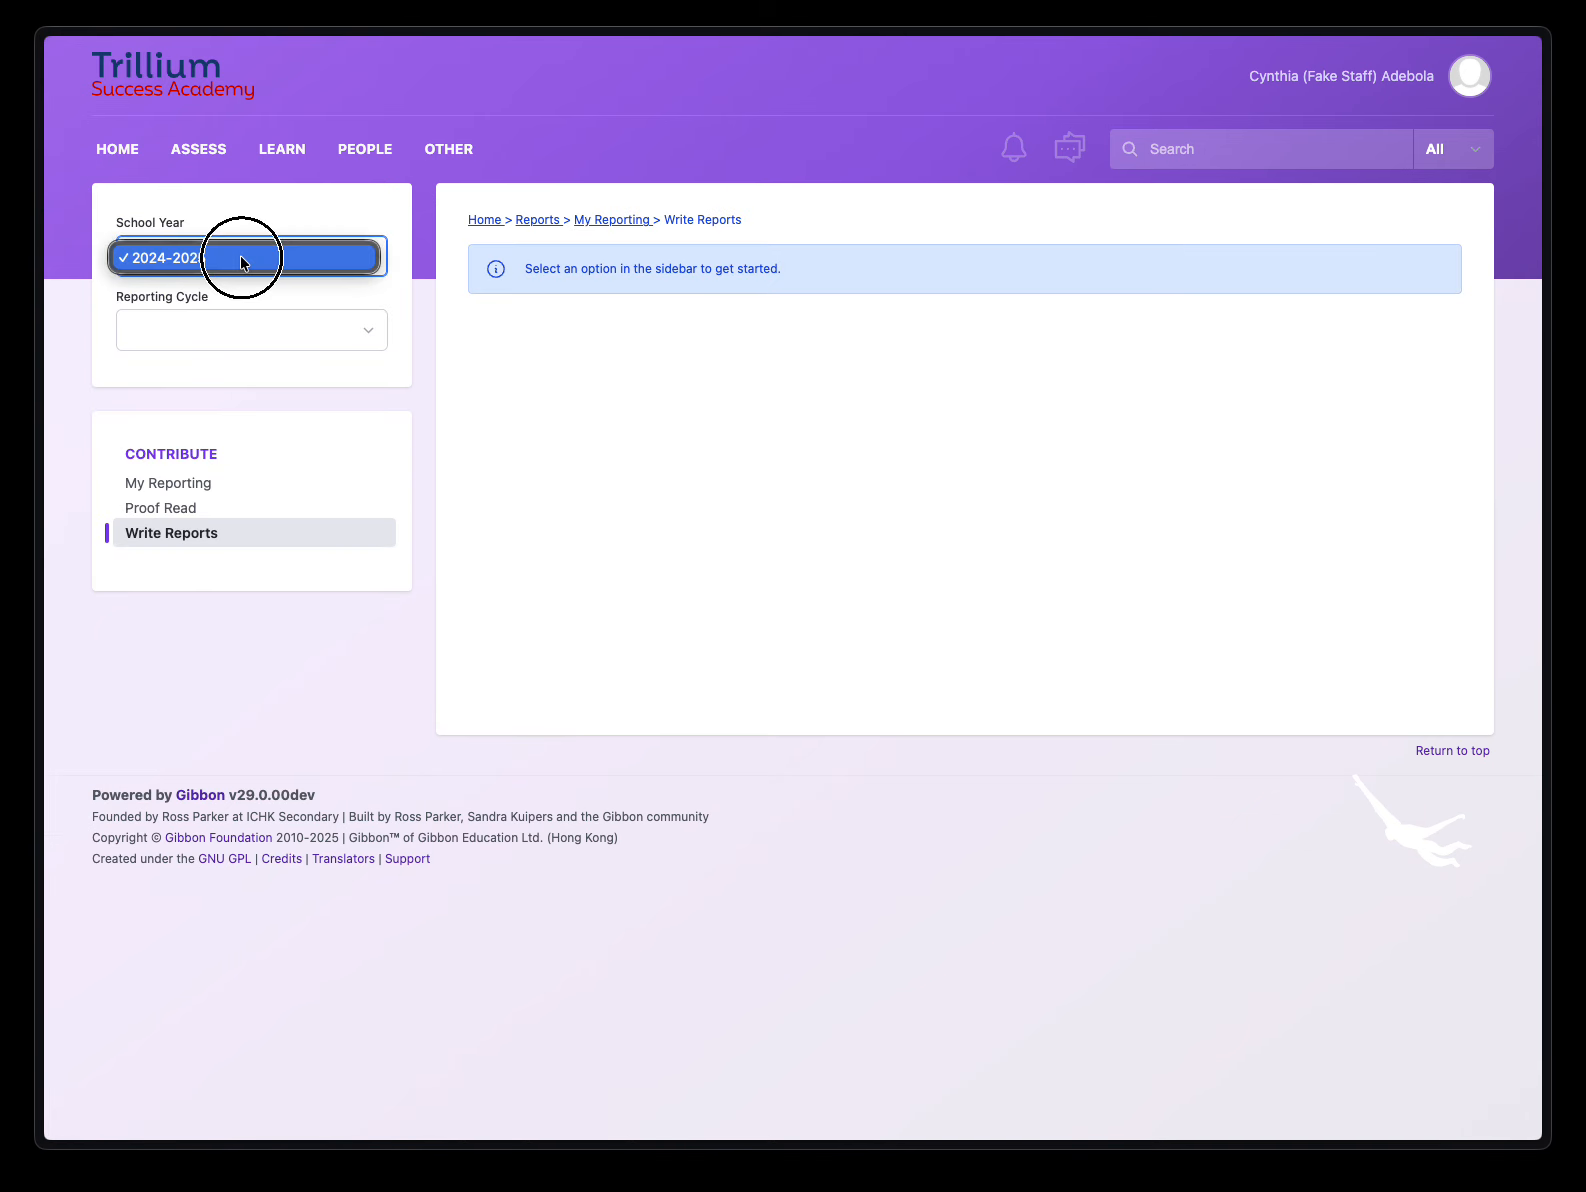
pyautogui.click(240, 258)
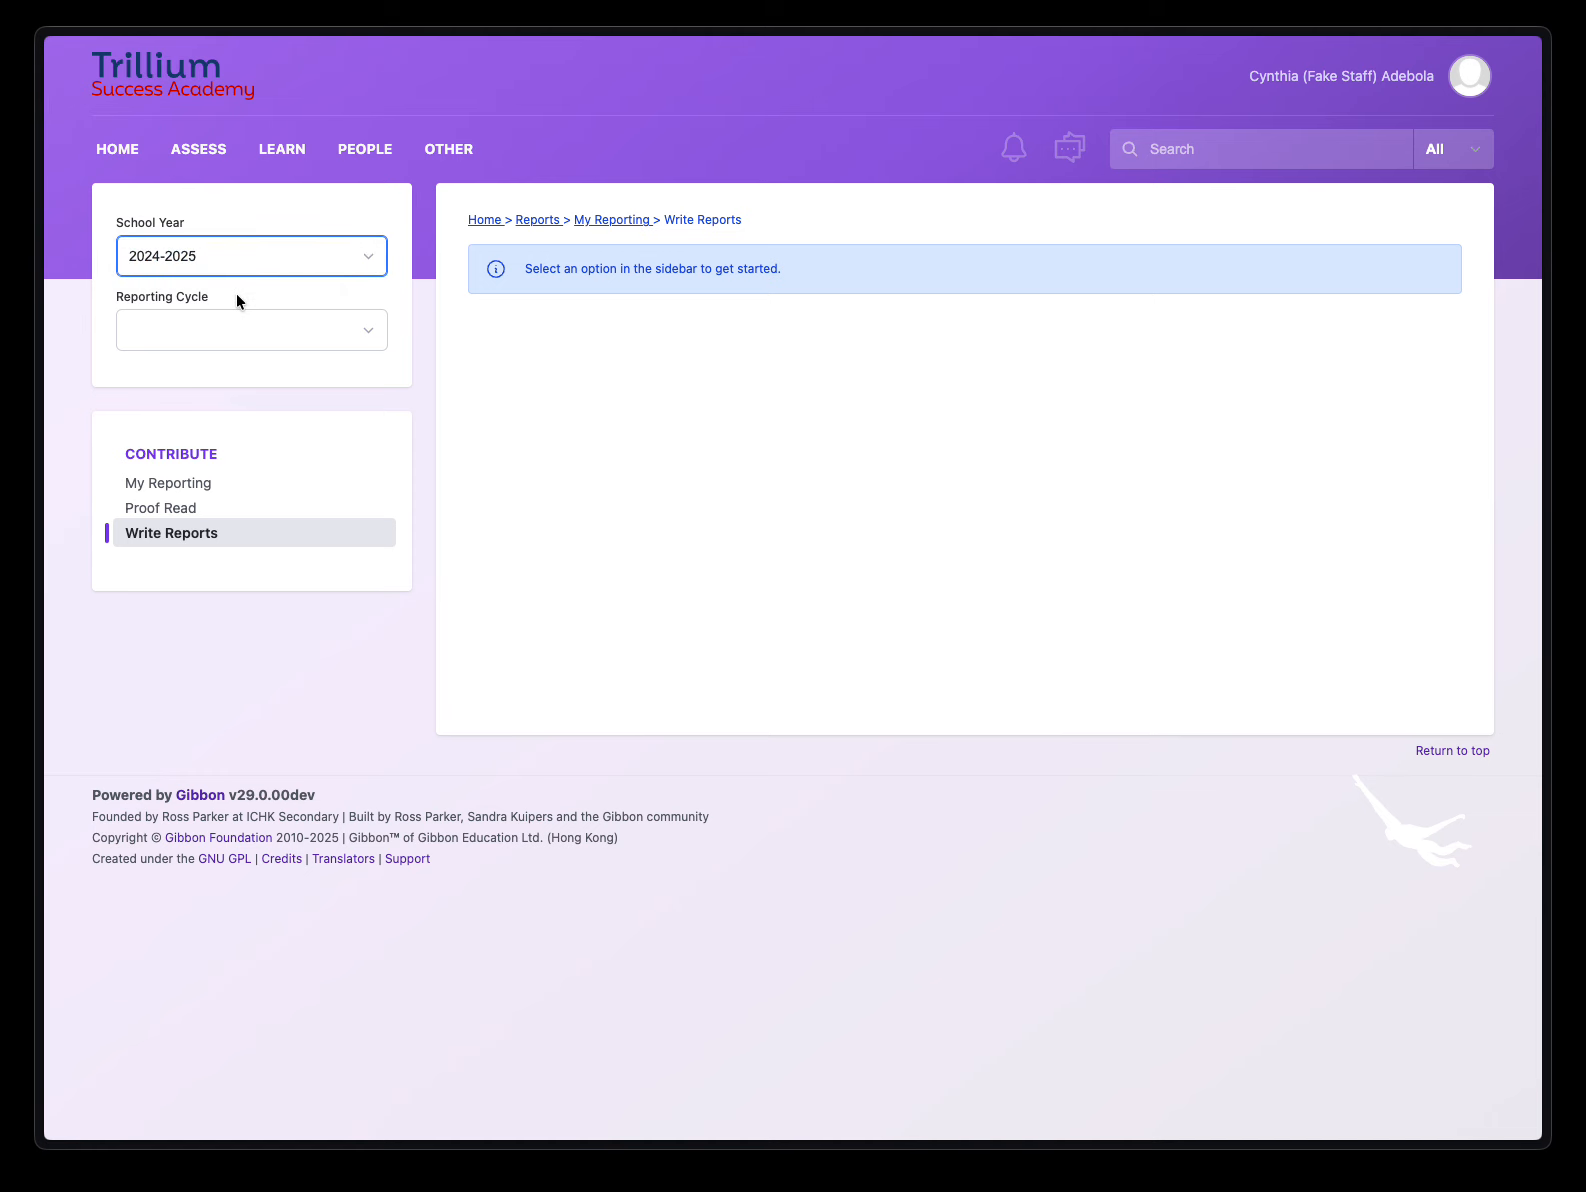
pyautogui.click(310, 324)
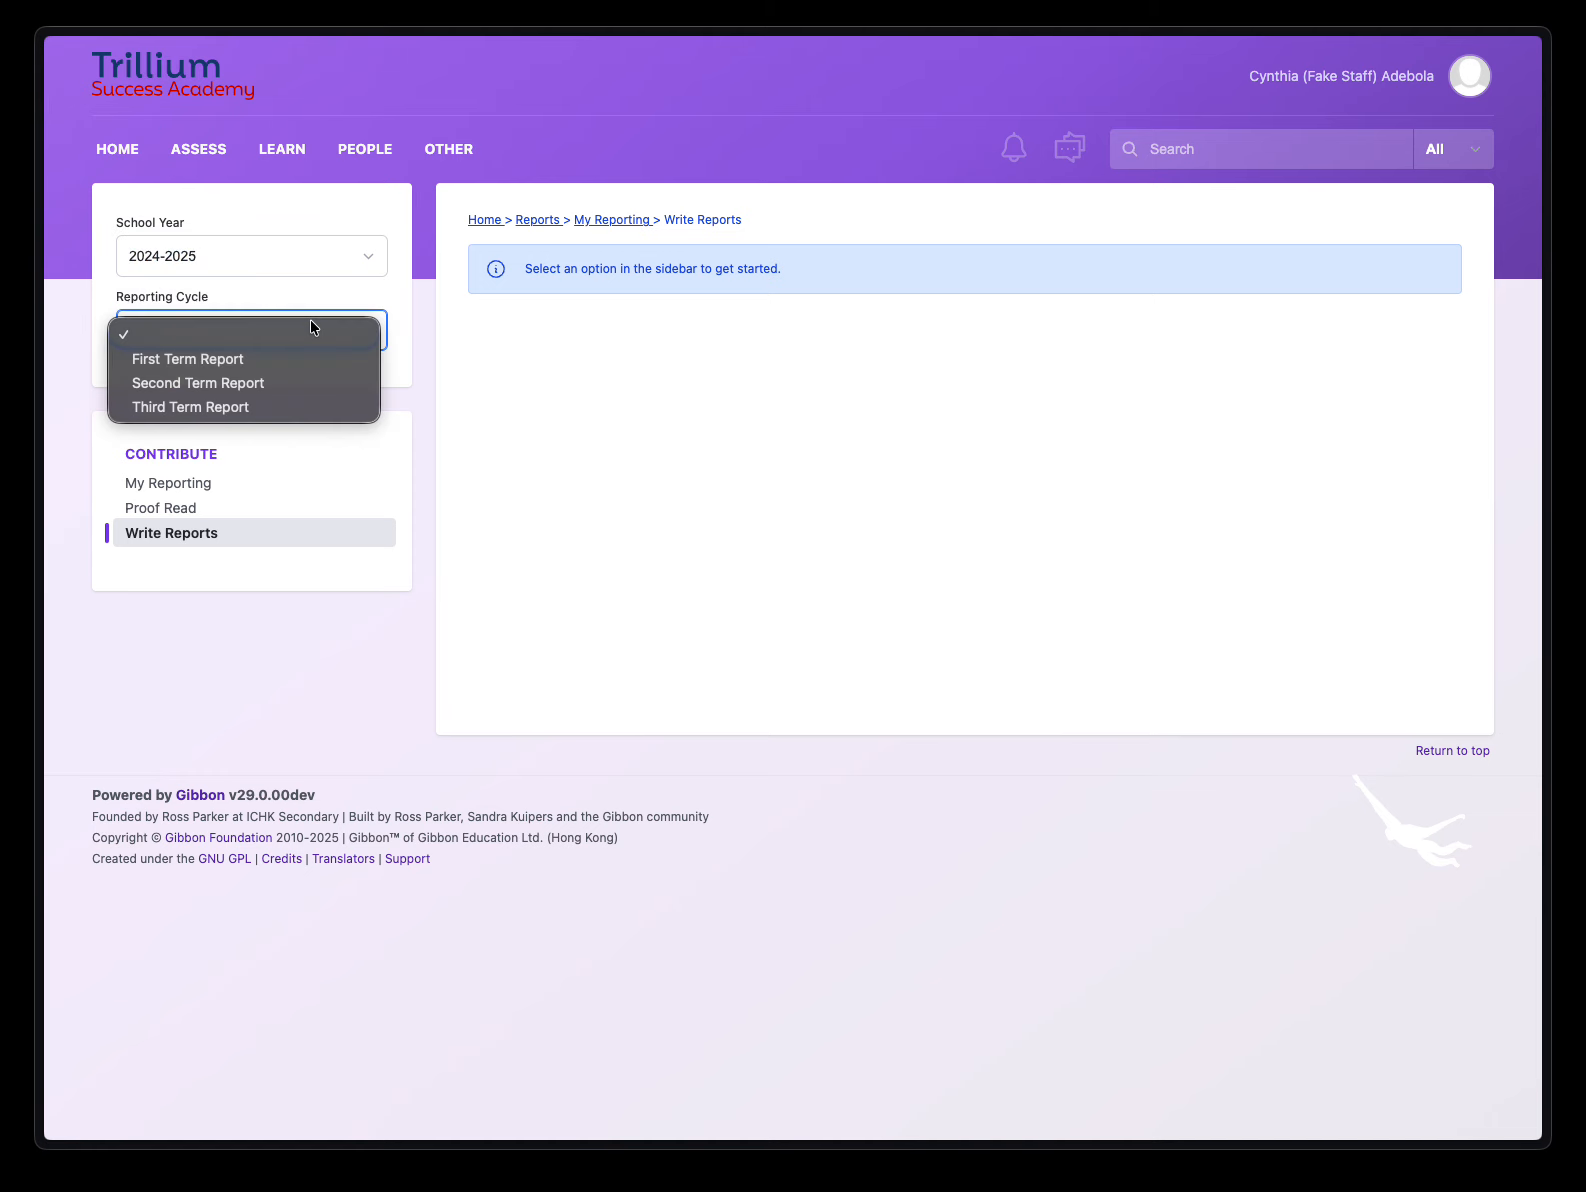
pyautogui.click(241, 407)
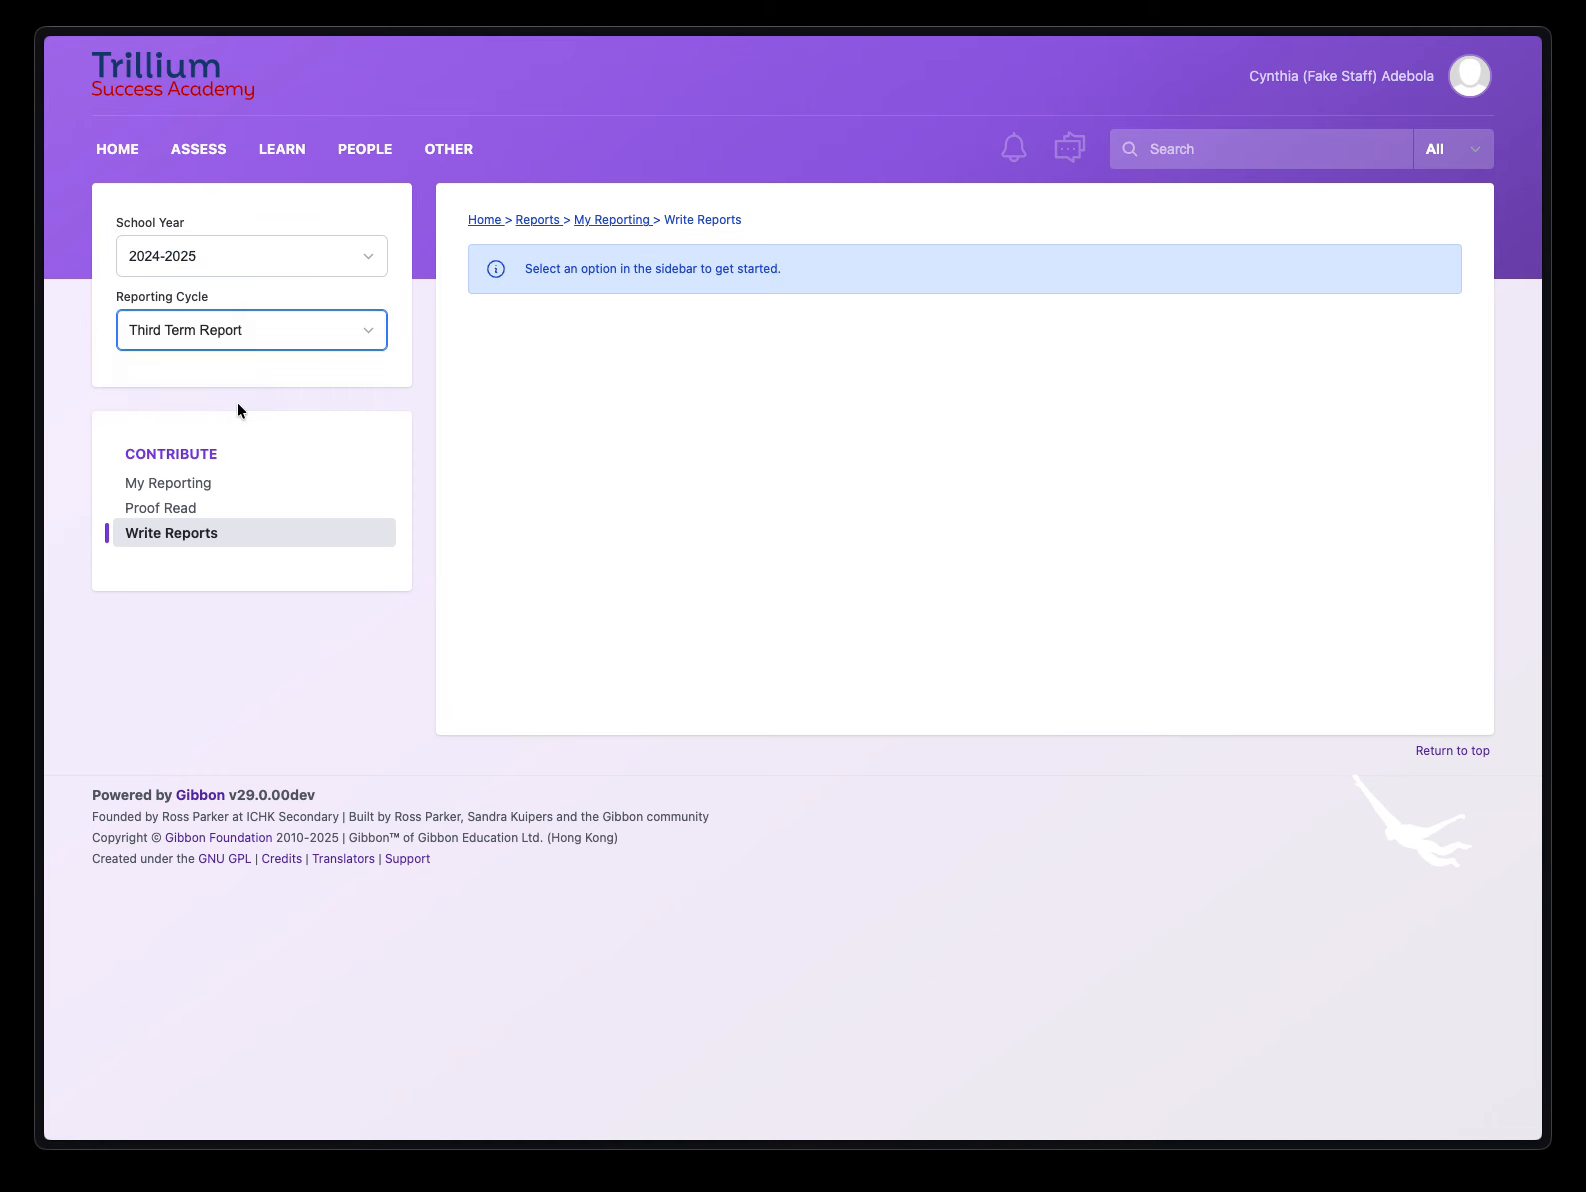
pyautogui.click(237, 405)
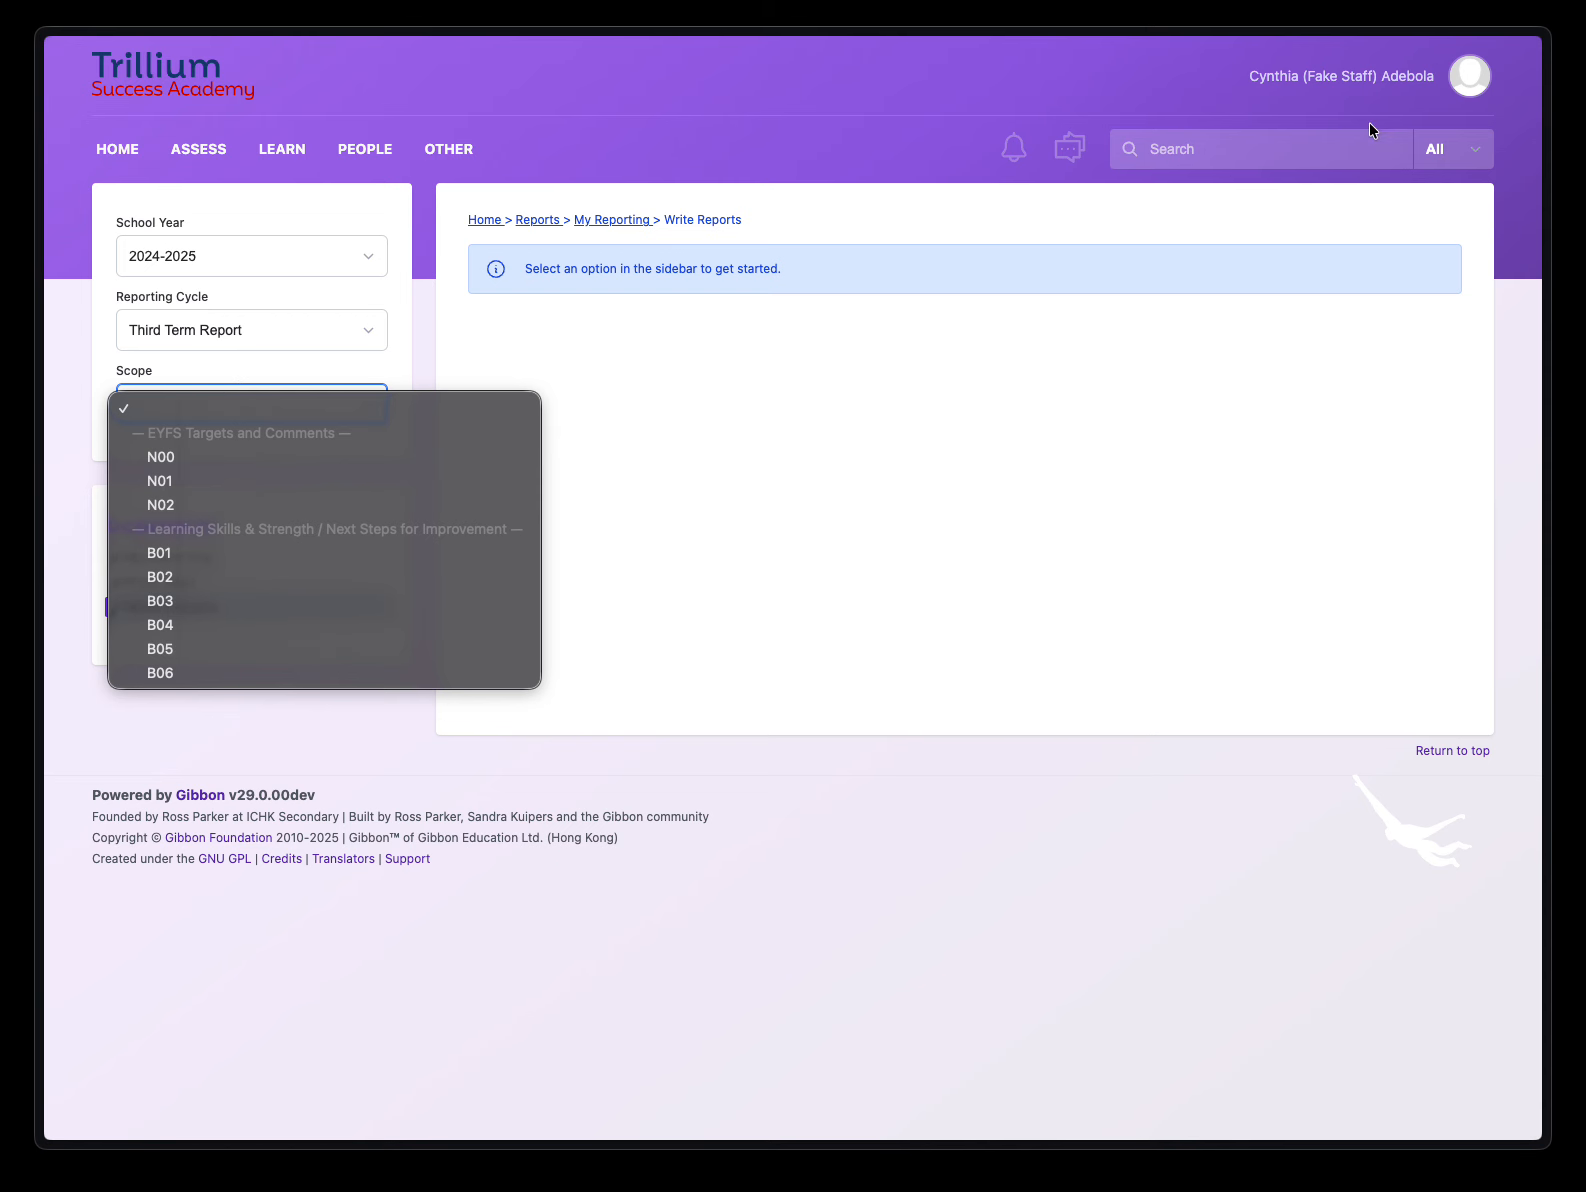
pyautogui.click(223, 622)
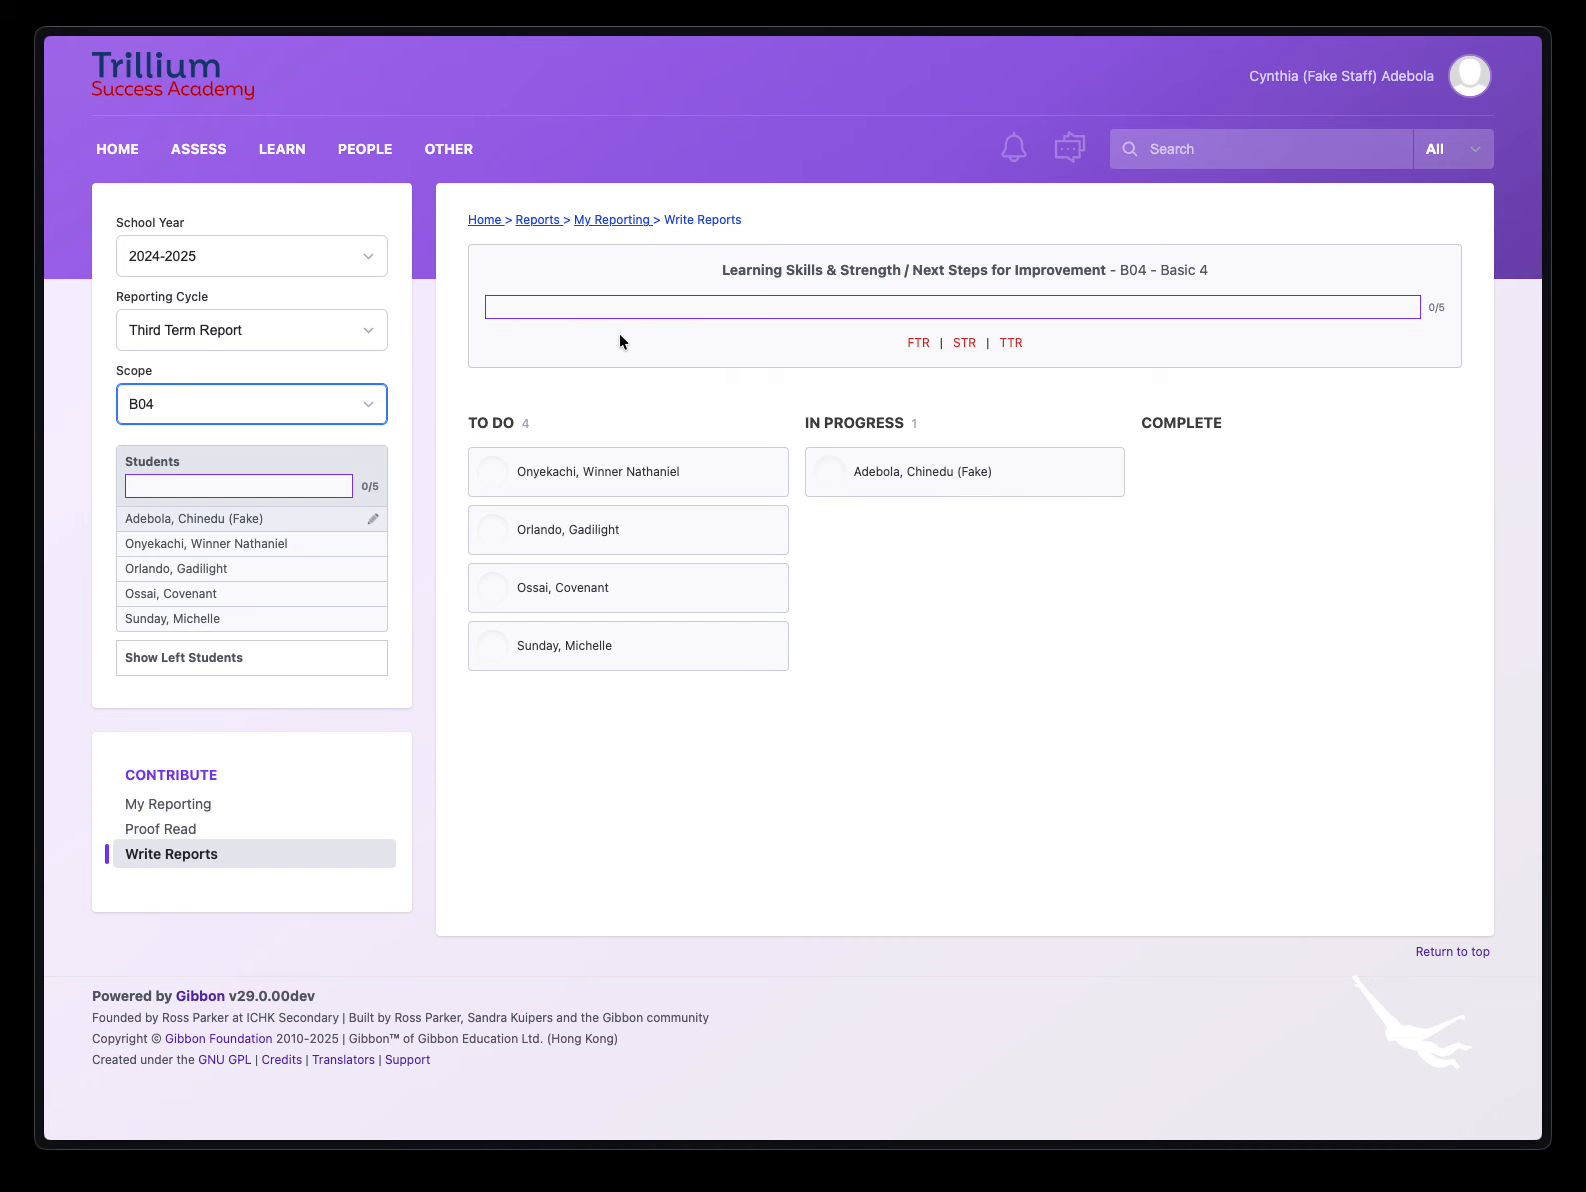
# - Look at the report list for scope B03 and return to scope B04
pyautogui.click(312, 388)
pyautogui.click(290, 375)
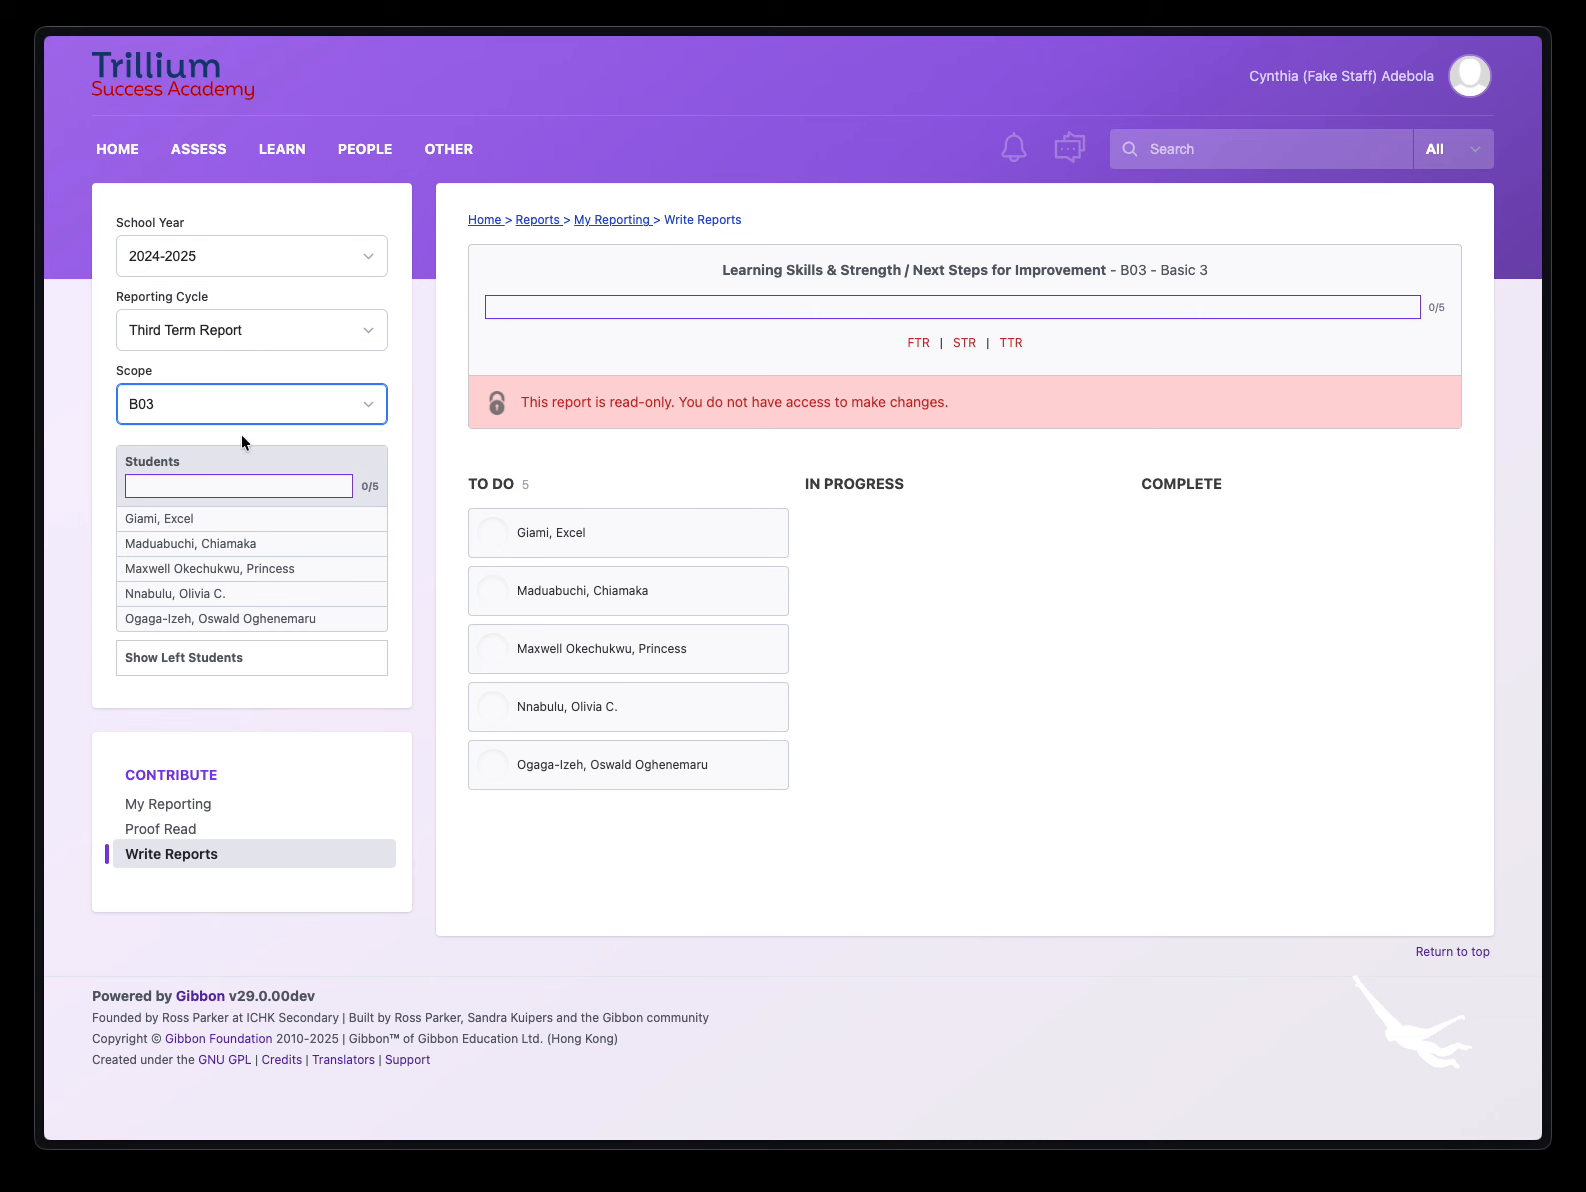
pyautogui.click(235, 398)
pyautogui.click(204, 432)
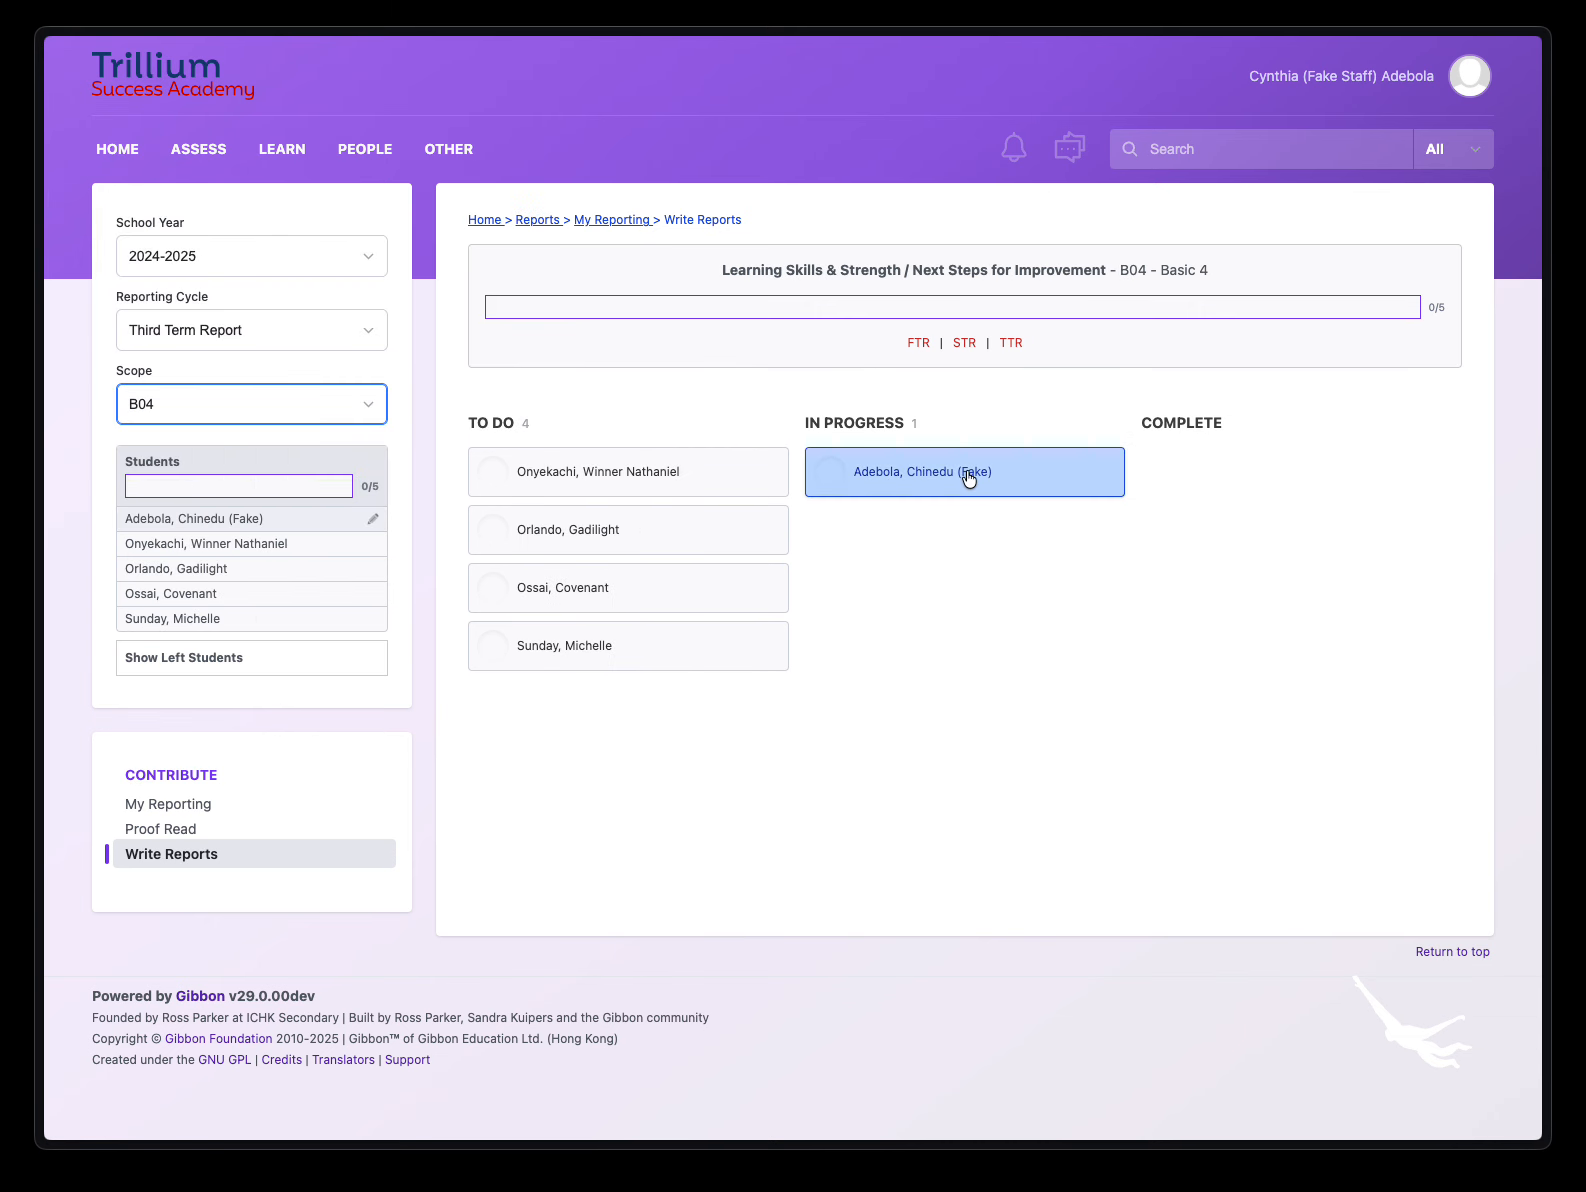
# - Open the in-progress student's B04 report and select E - Excellent for Responsibility
pyautogui.click(908, 472)
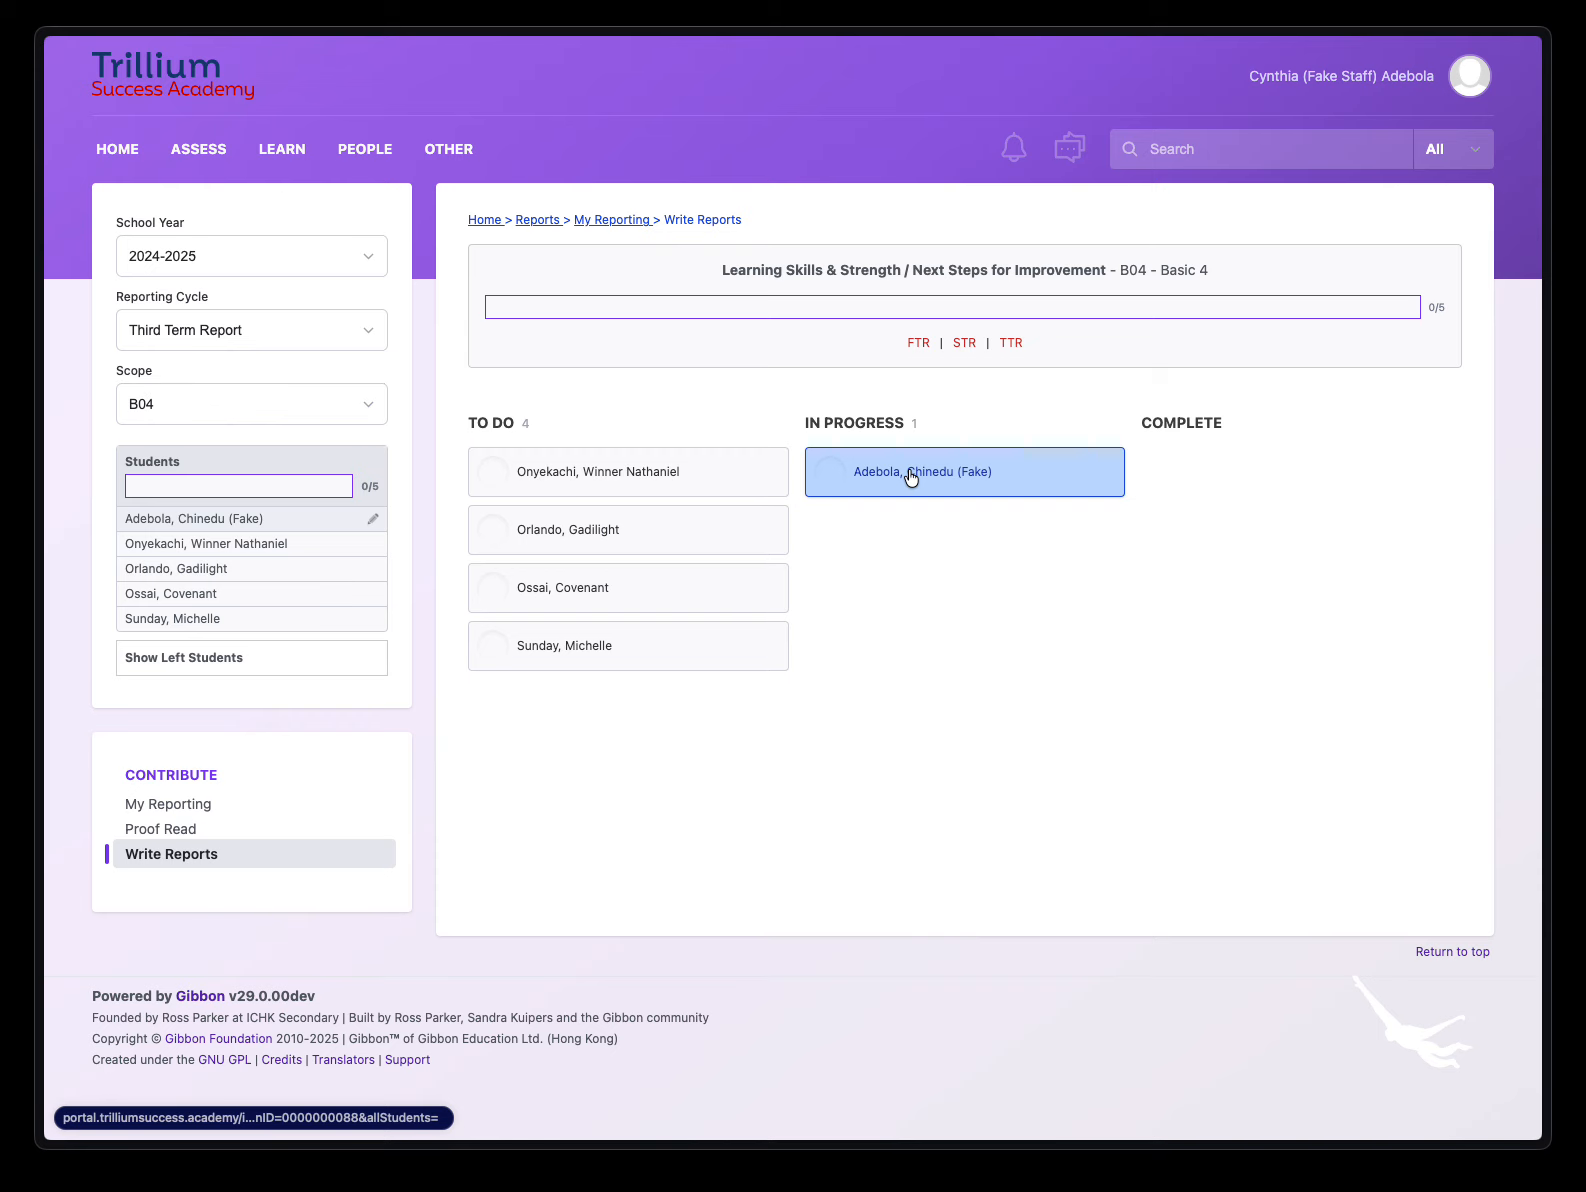
pyautogui.scroll(-3, 686, 576)
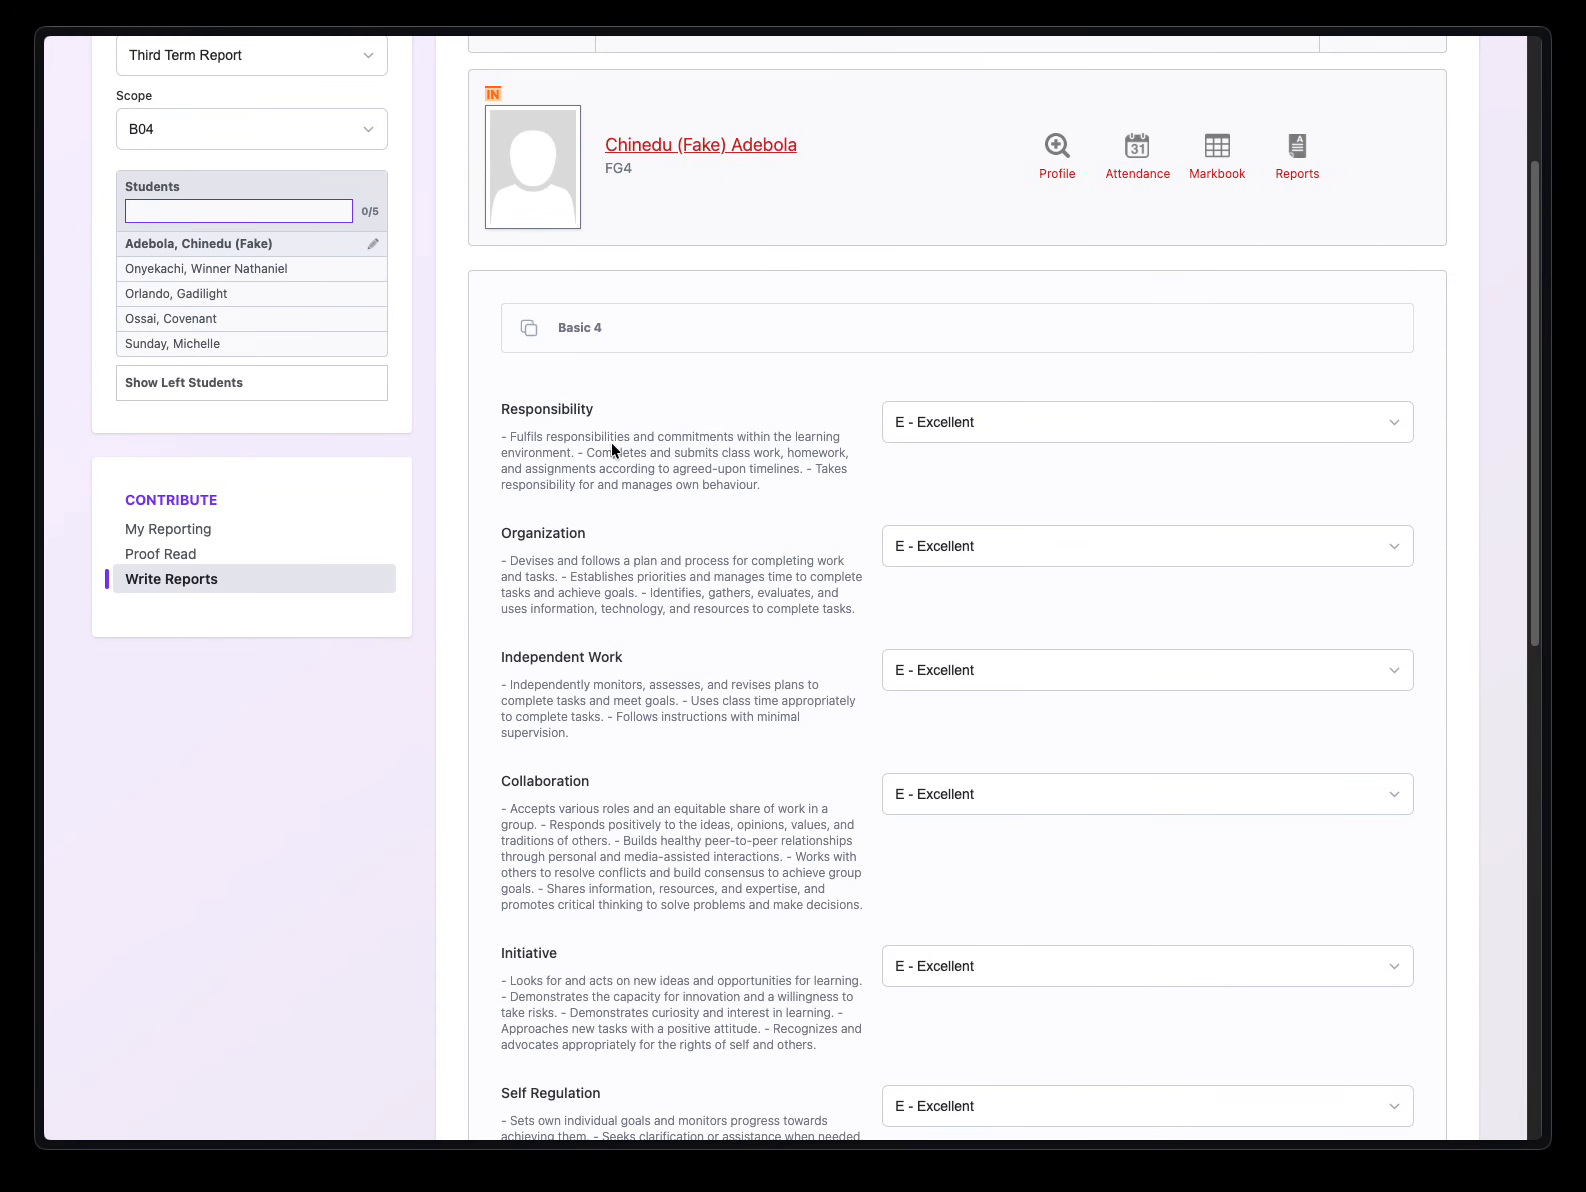
pyautogui.scroll(3, 668, 458)
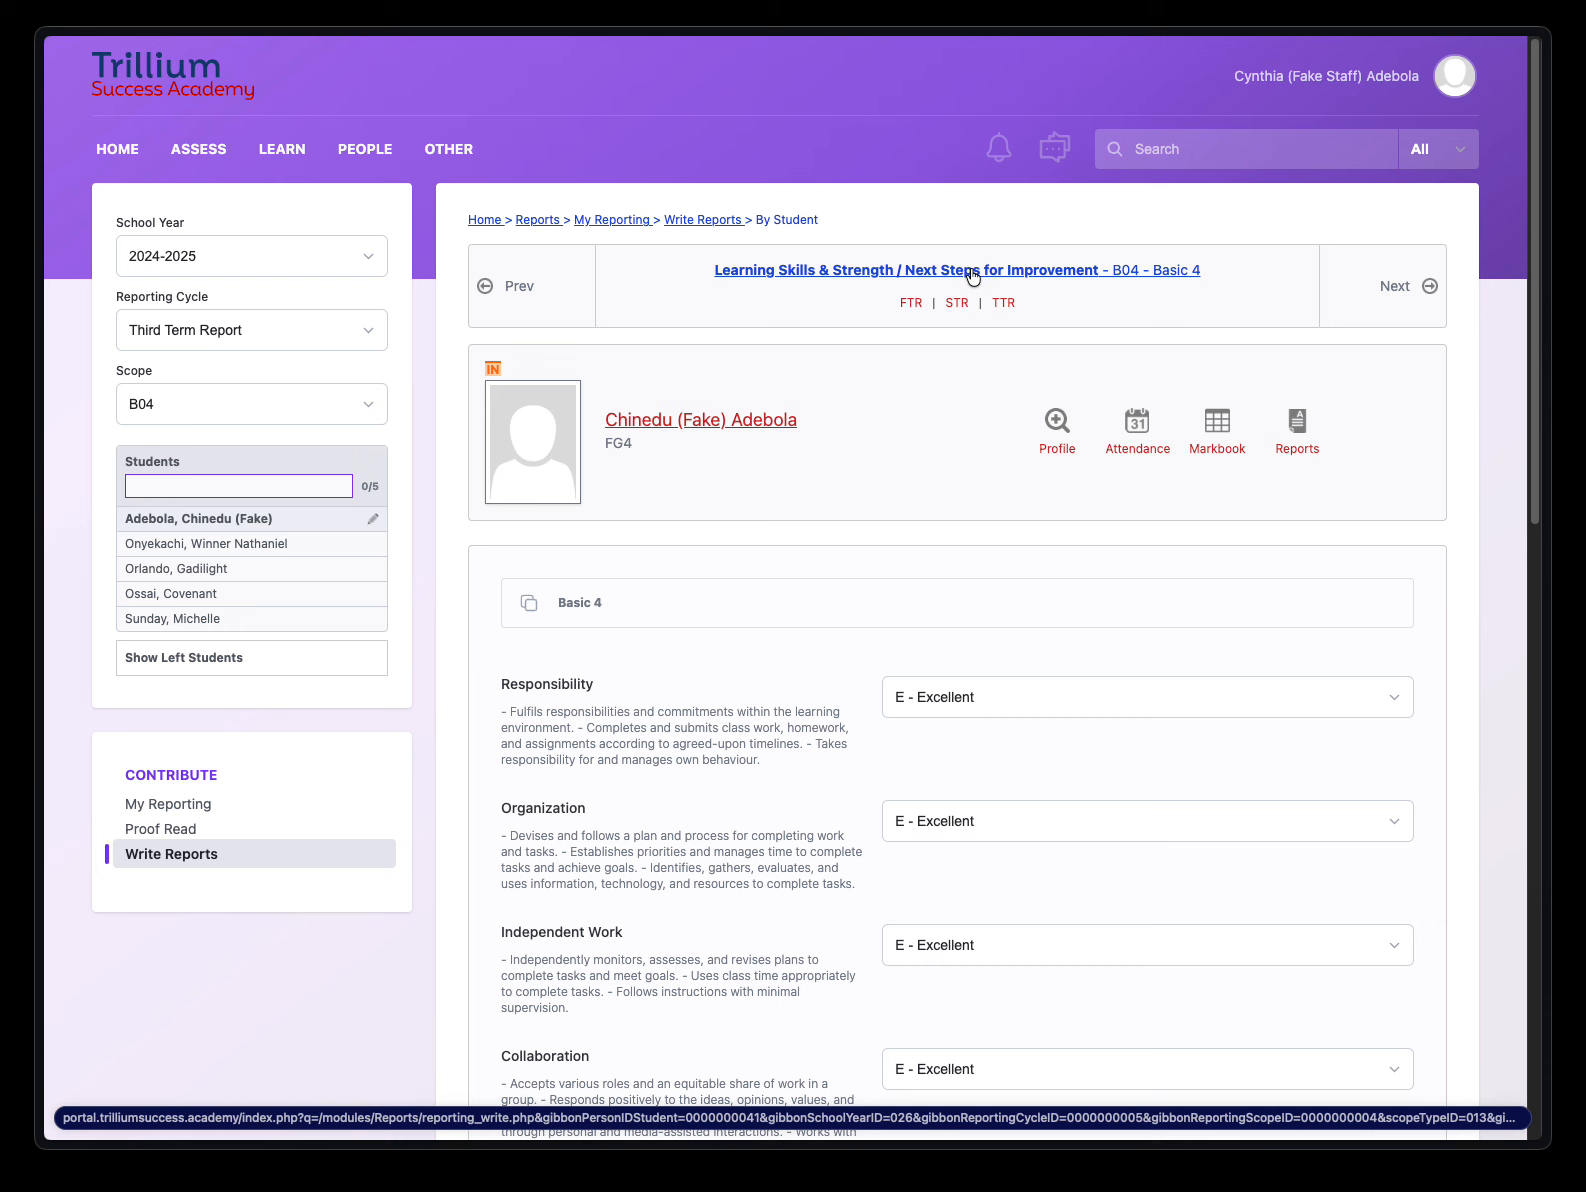
pyautogui.scroll(-3, 700, 540)
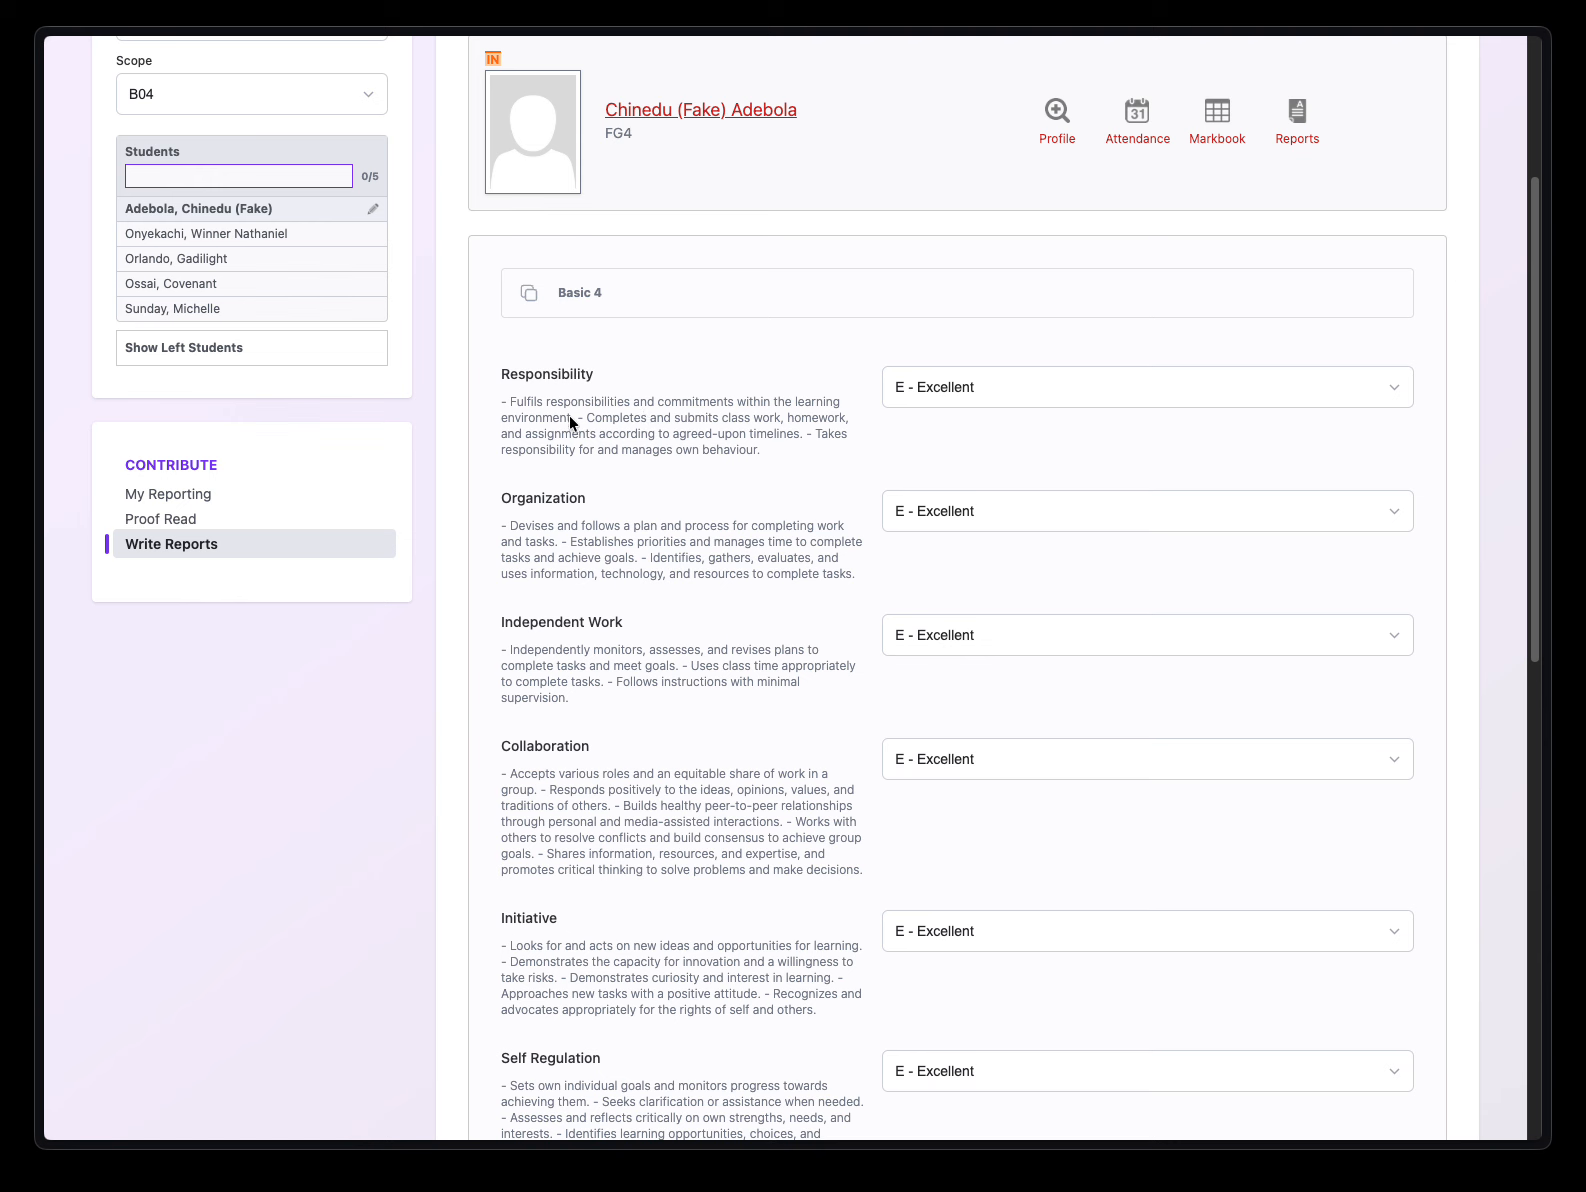
pyautogui.click(1001, 386)
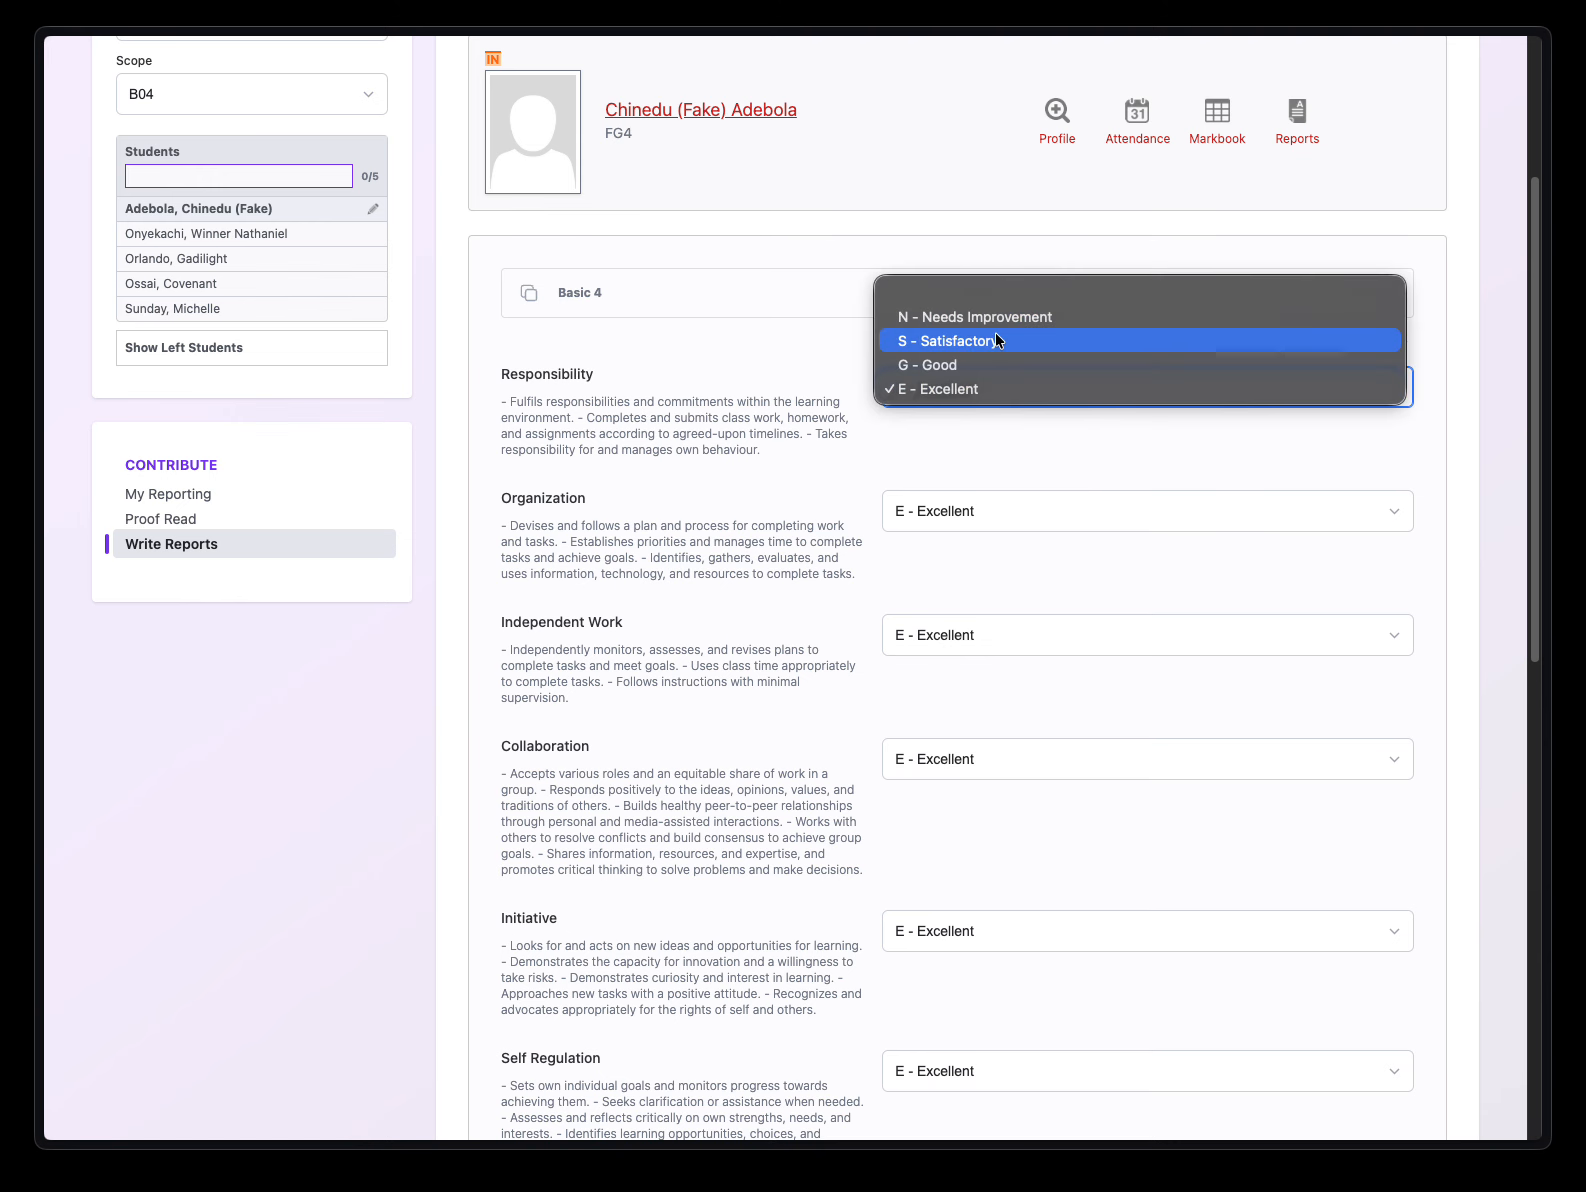
pyautogui.click(990, 389)
# - Set the student's Initiative rating to S - Satisfactory and the Independent Work rating to N - Needs Improvement
pyautogui.scroll(-1, 755, 498)
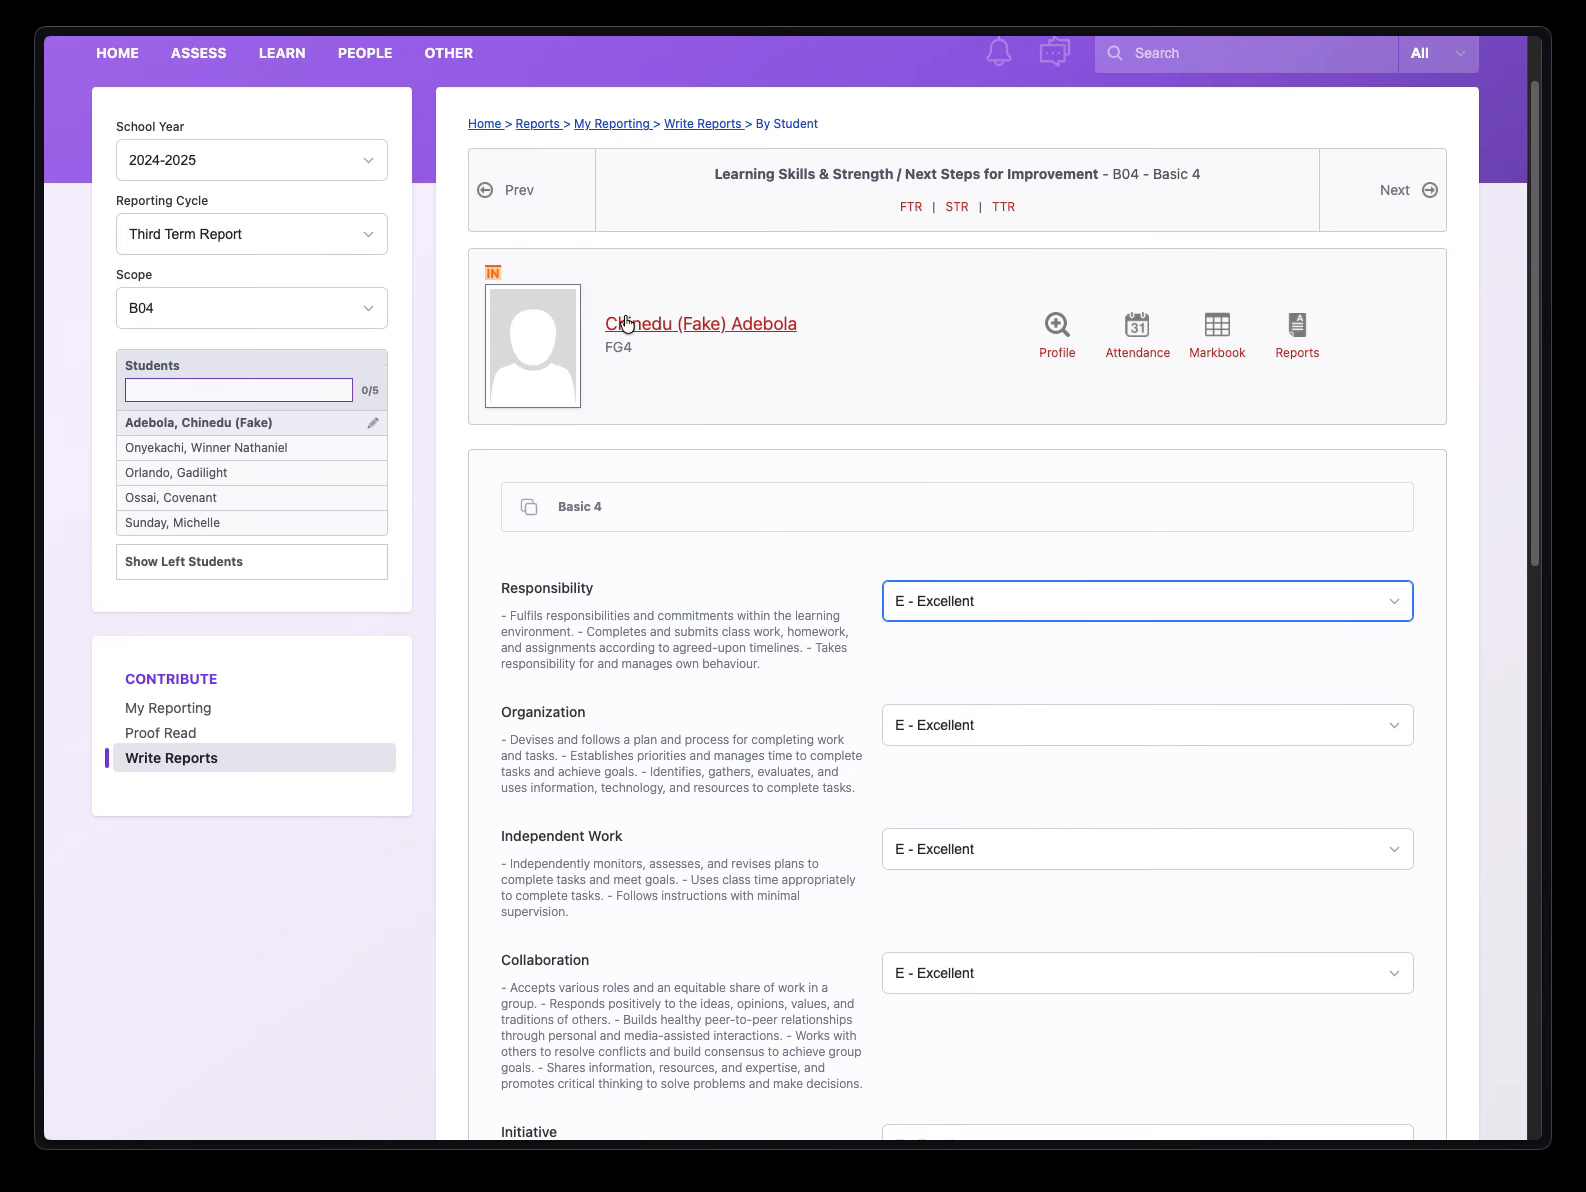
pyautogui.scroll(-4, 736, 340)
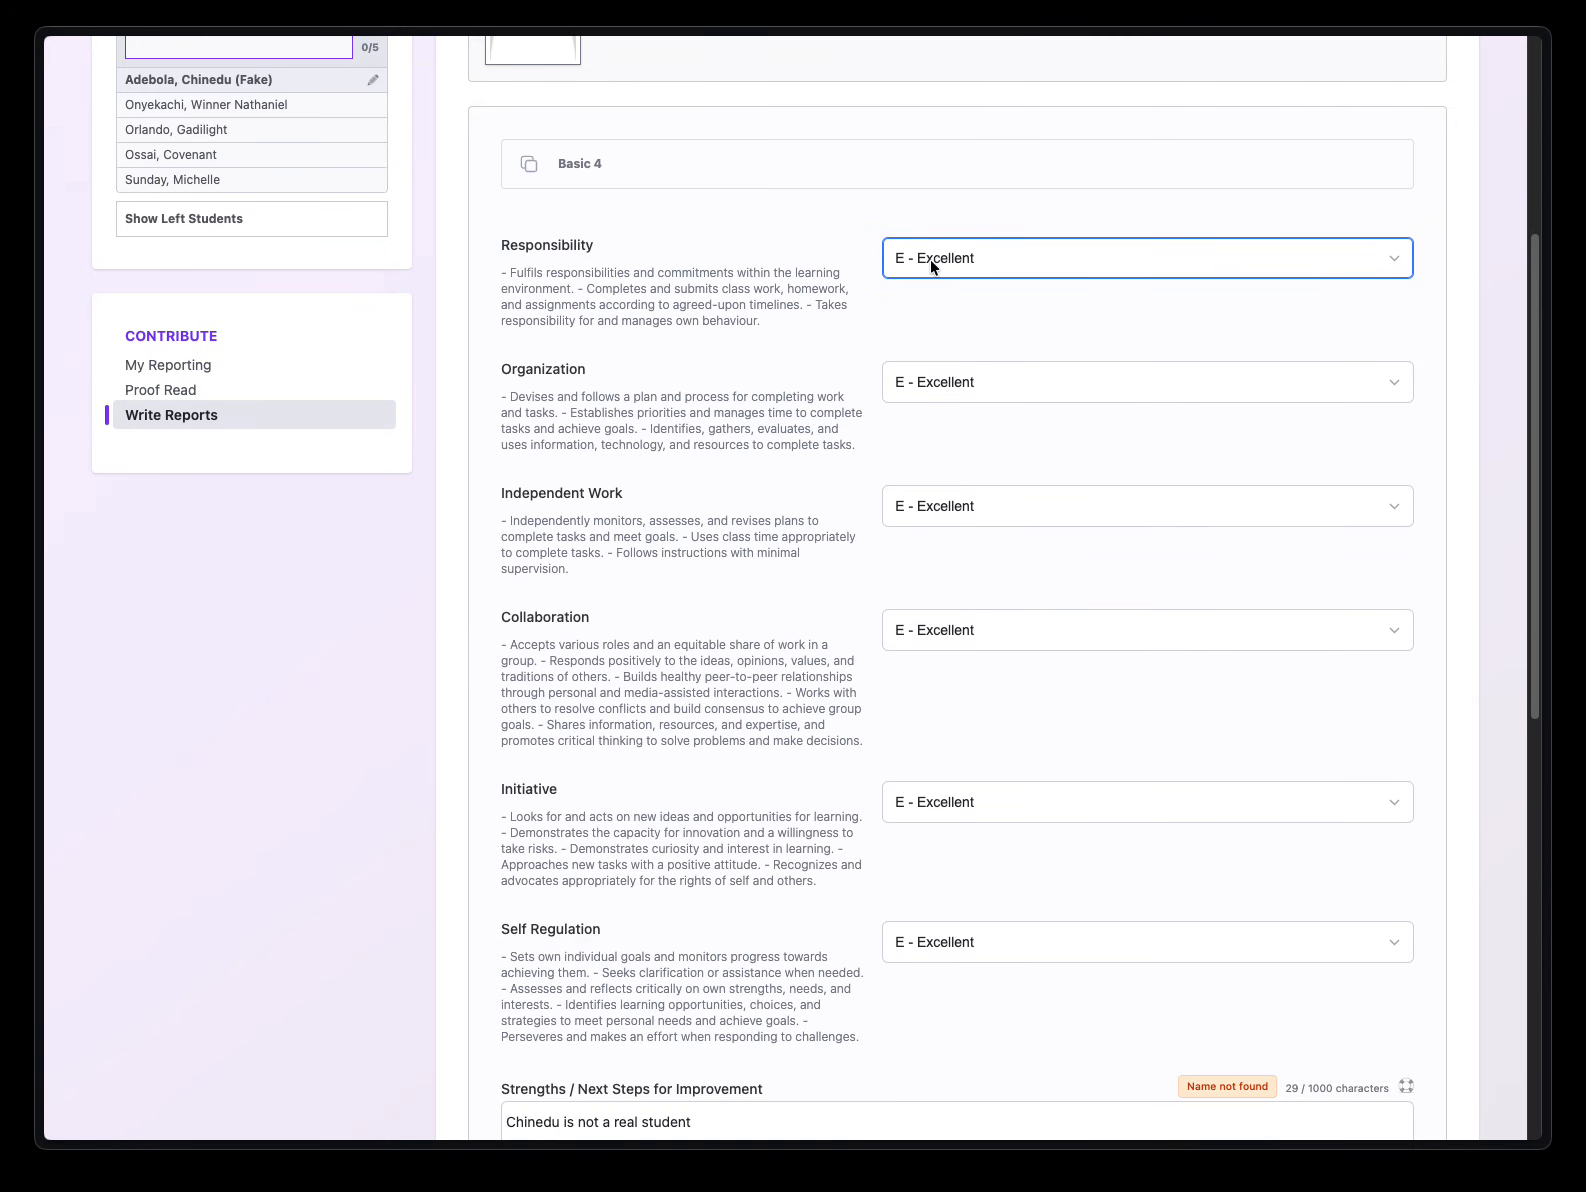
pyautogui.scroll(-2, 920, 700)
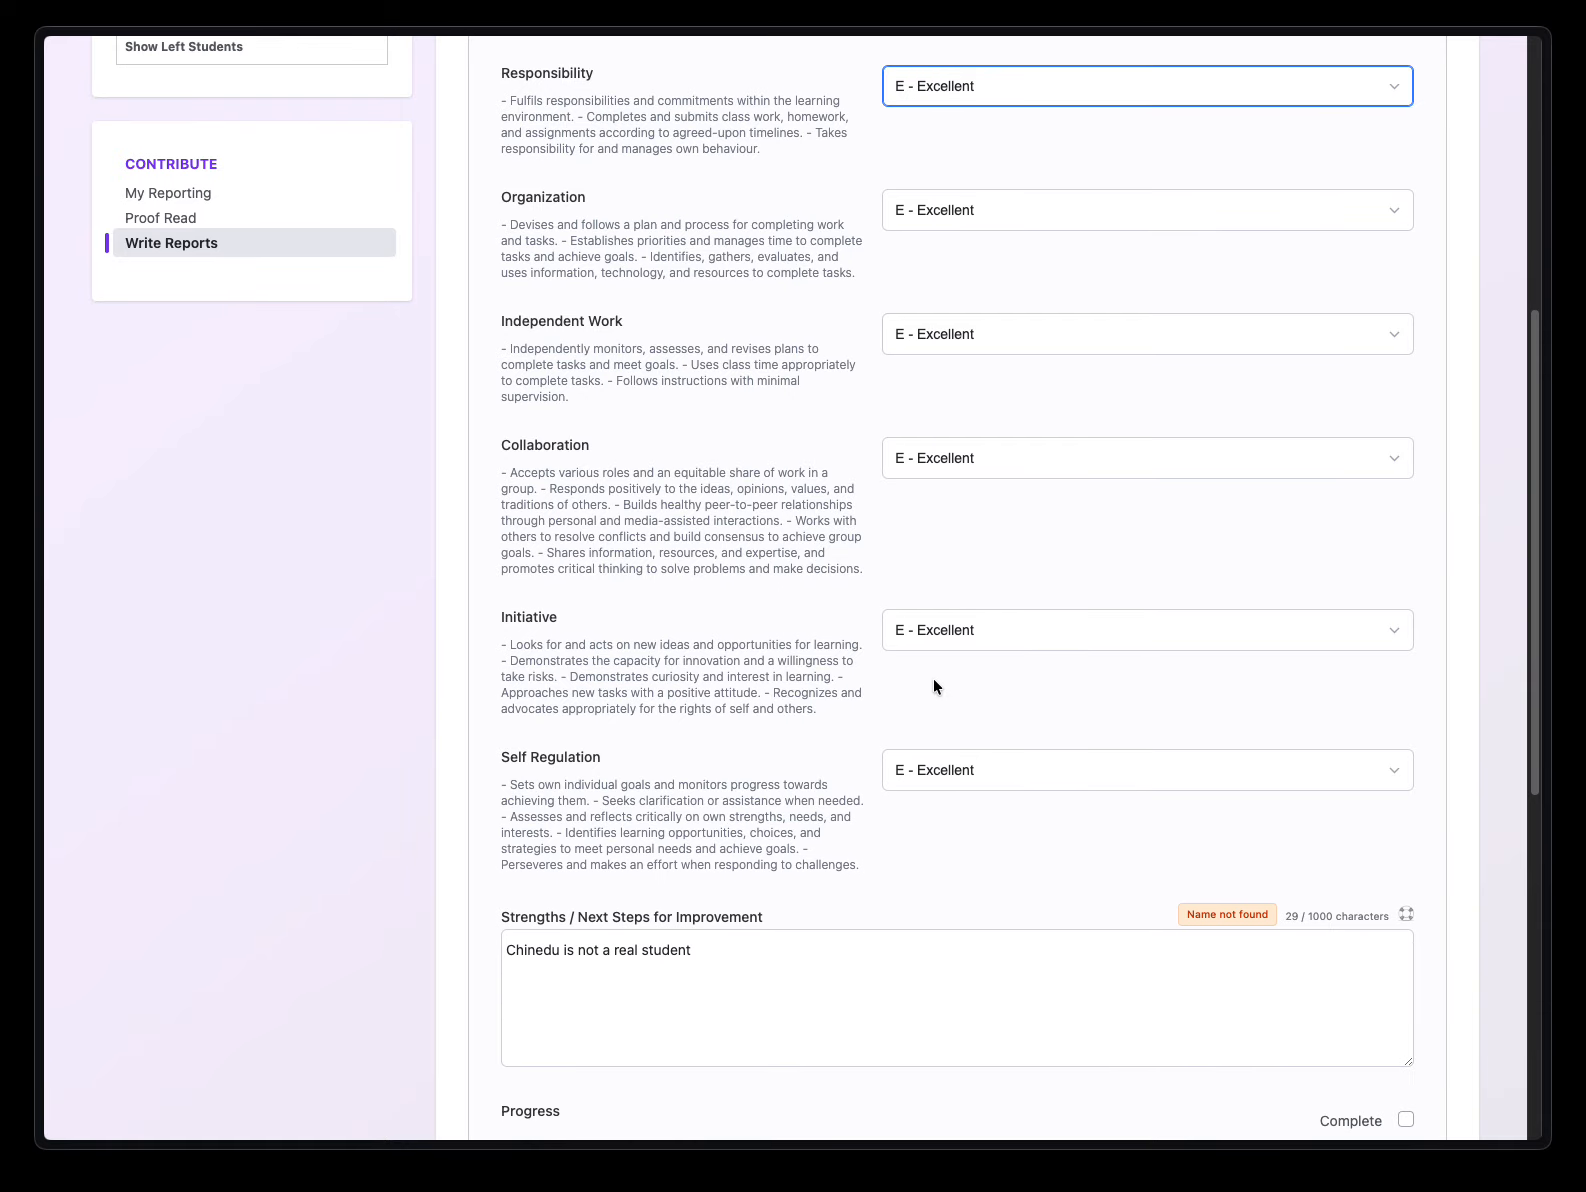
pyautogui.click(935, 630)
pyautogui.click(945, 584)
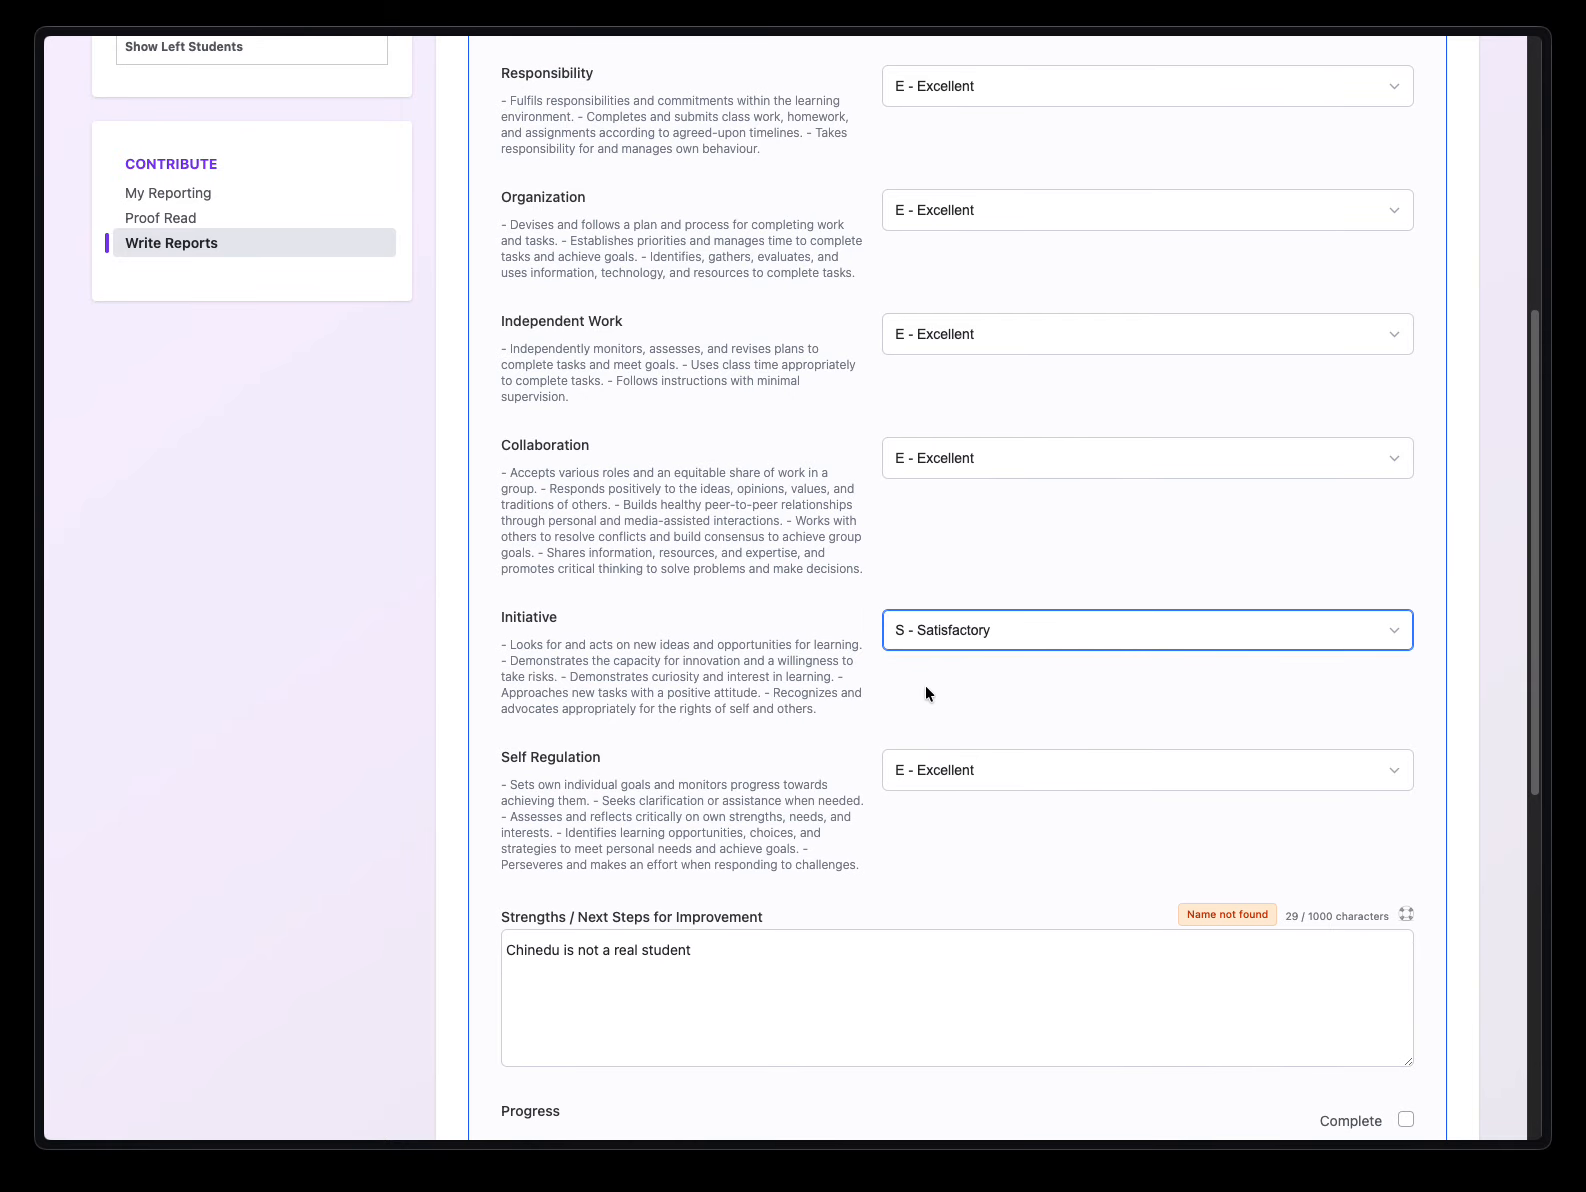
pyautogui.click(957, 336)
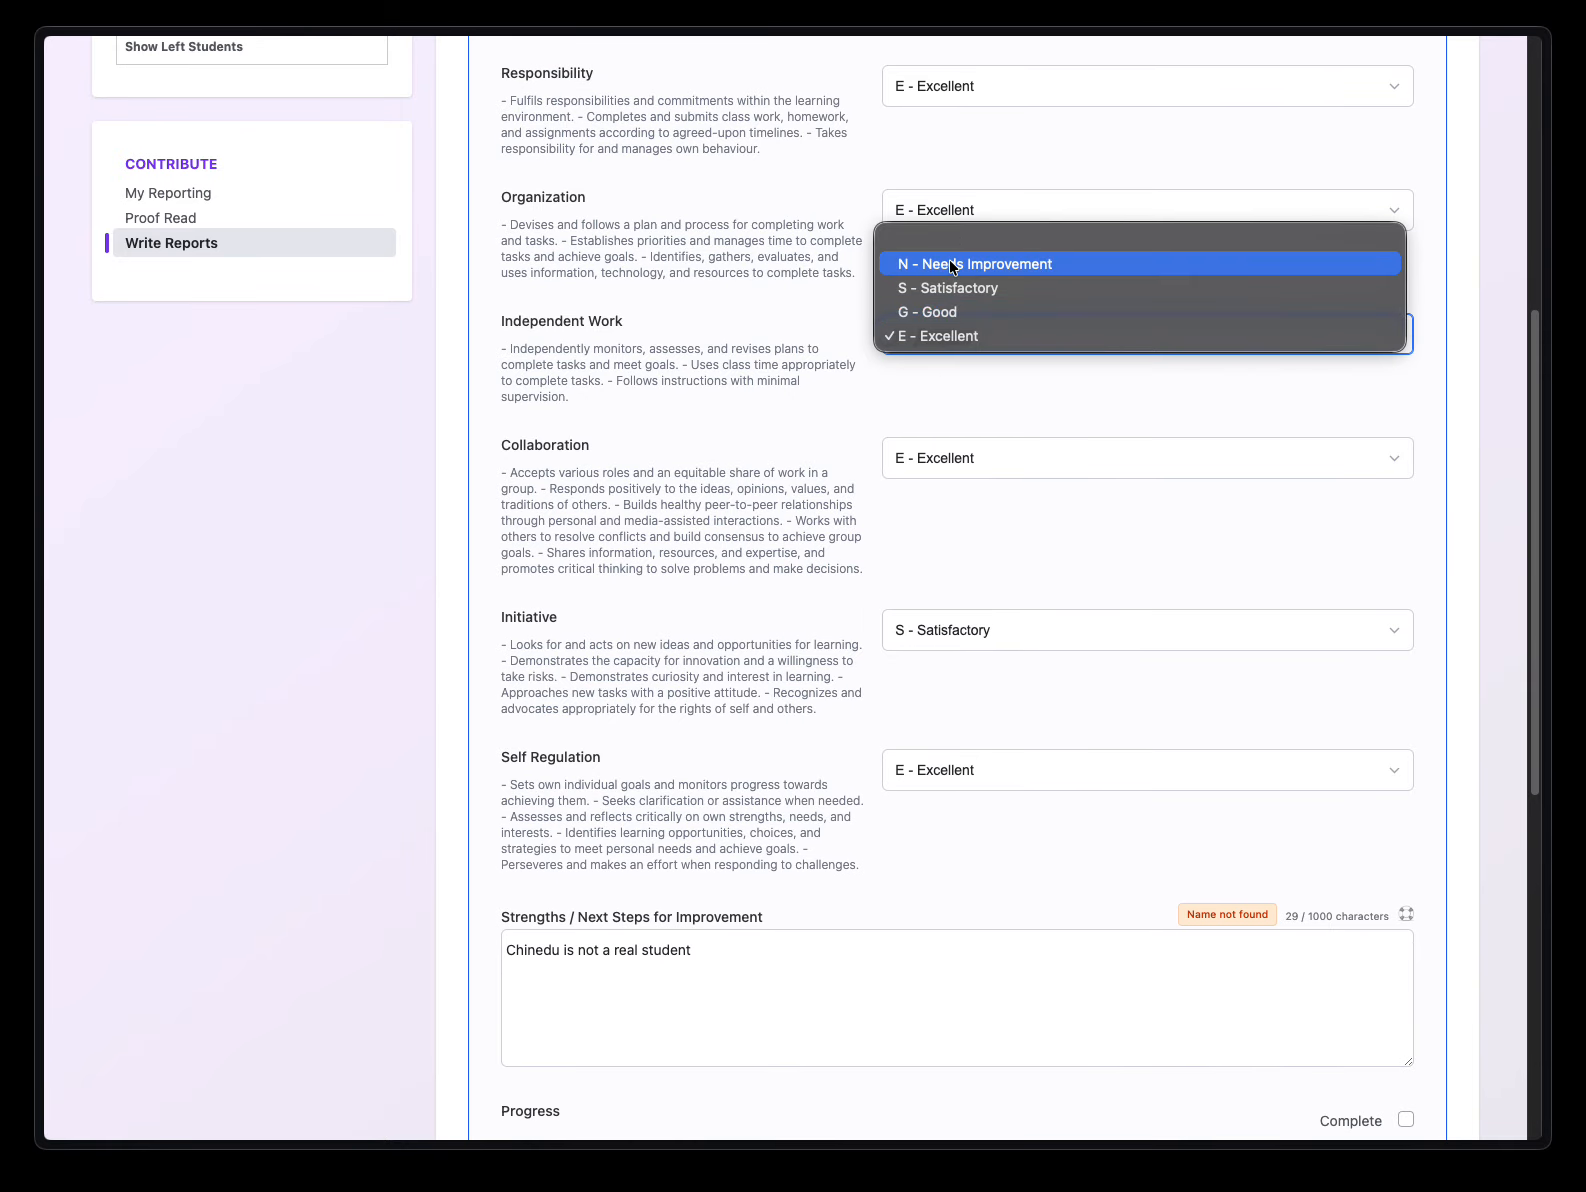
pyautogui.click(940, 260)
pyautogui.scroll(-5, 600, 450)
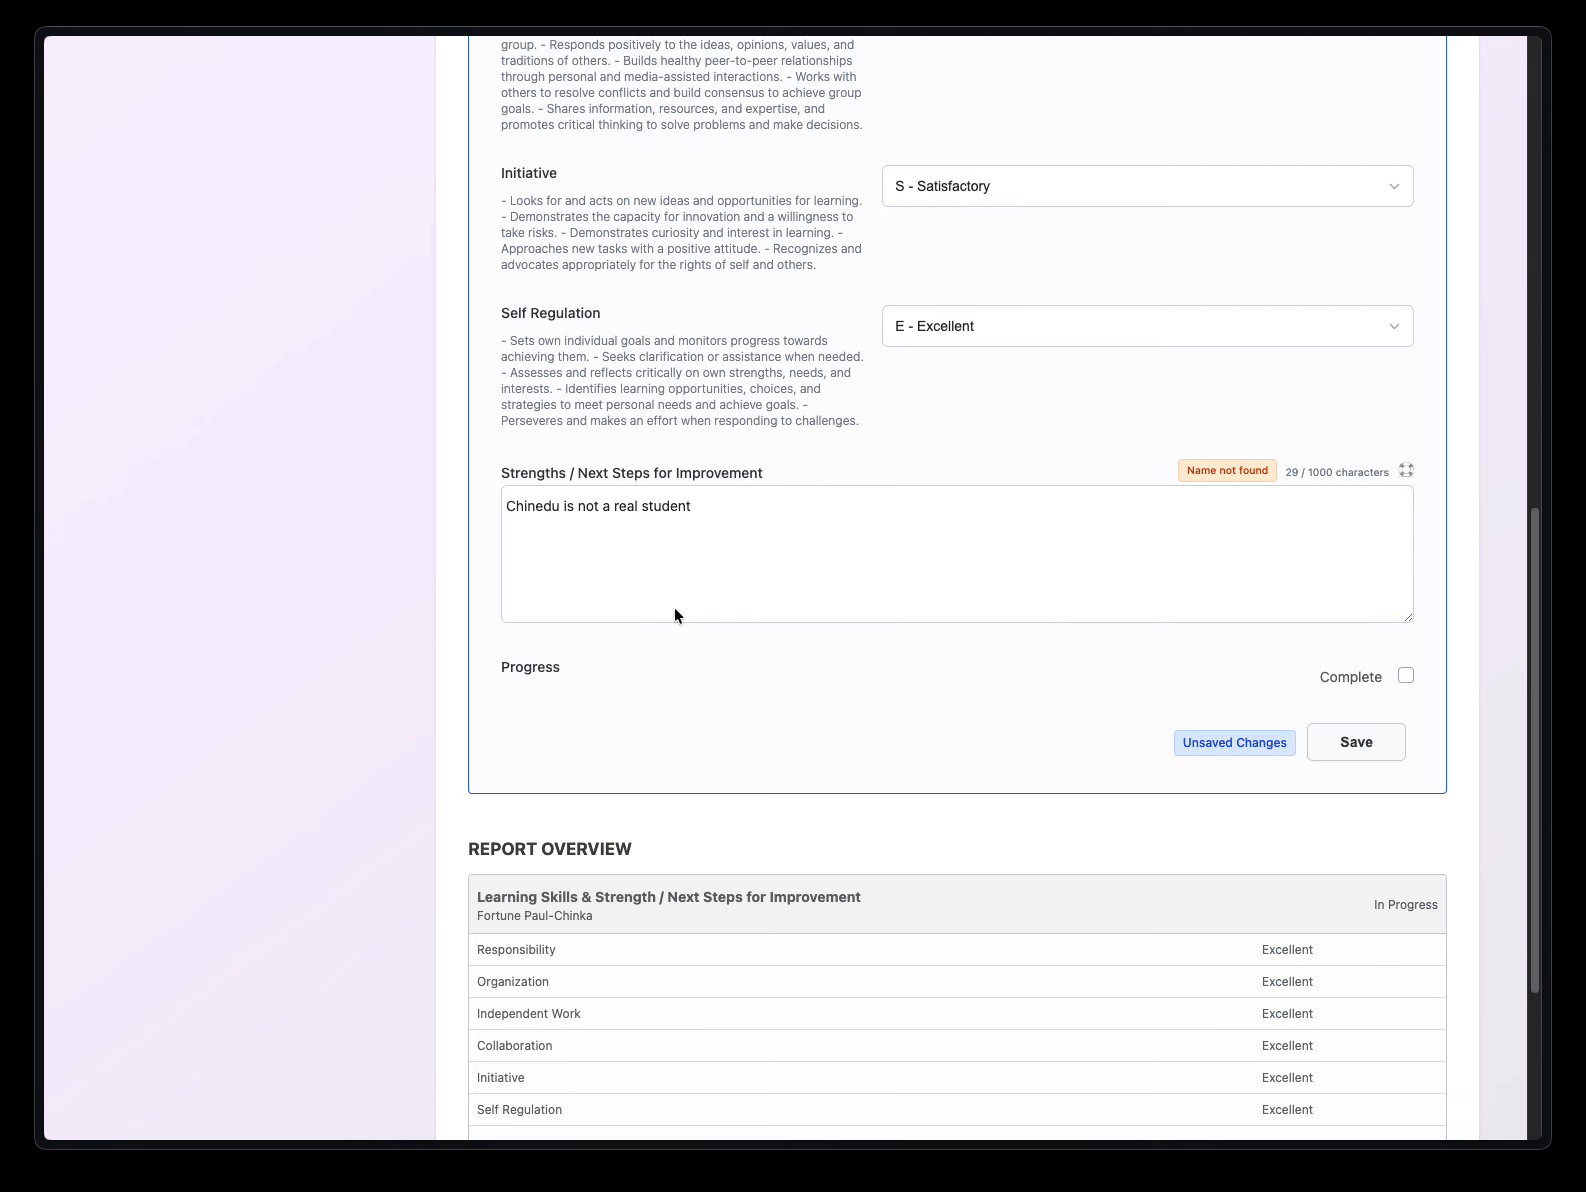
# - Append ", but he is a great boy!" to the Strengths / Next Steps for Improvement comment, mark the report Complete, and save it, advancing to the next student
pyautogui.click(761, 506)
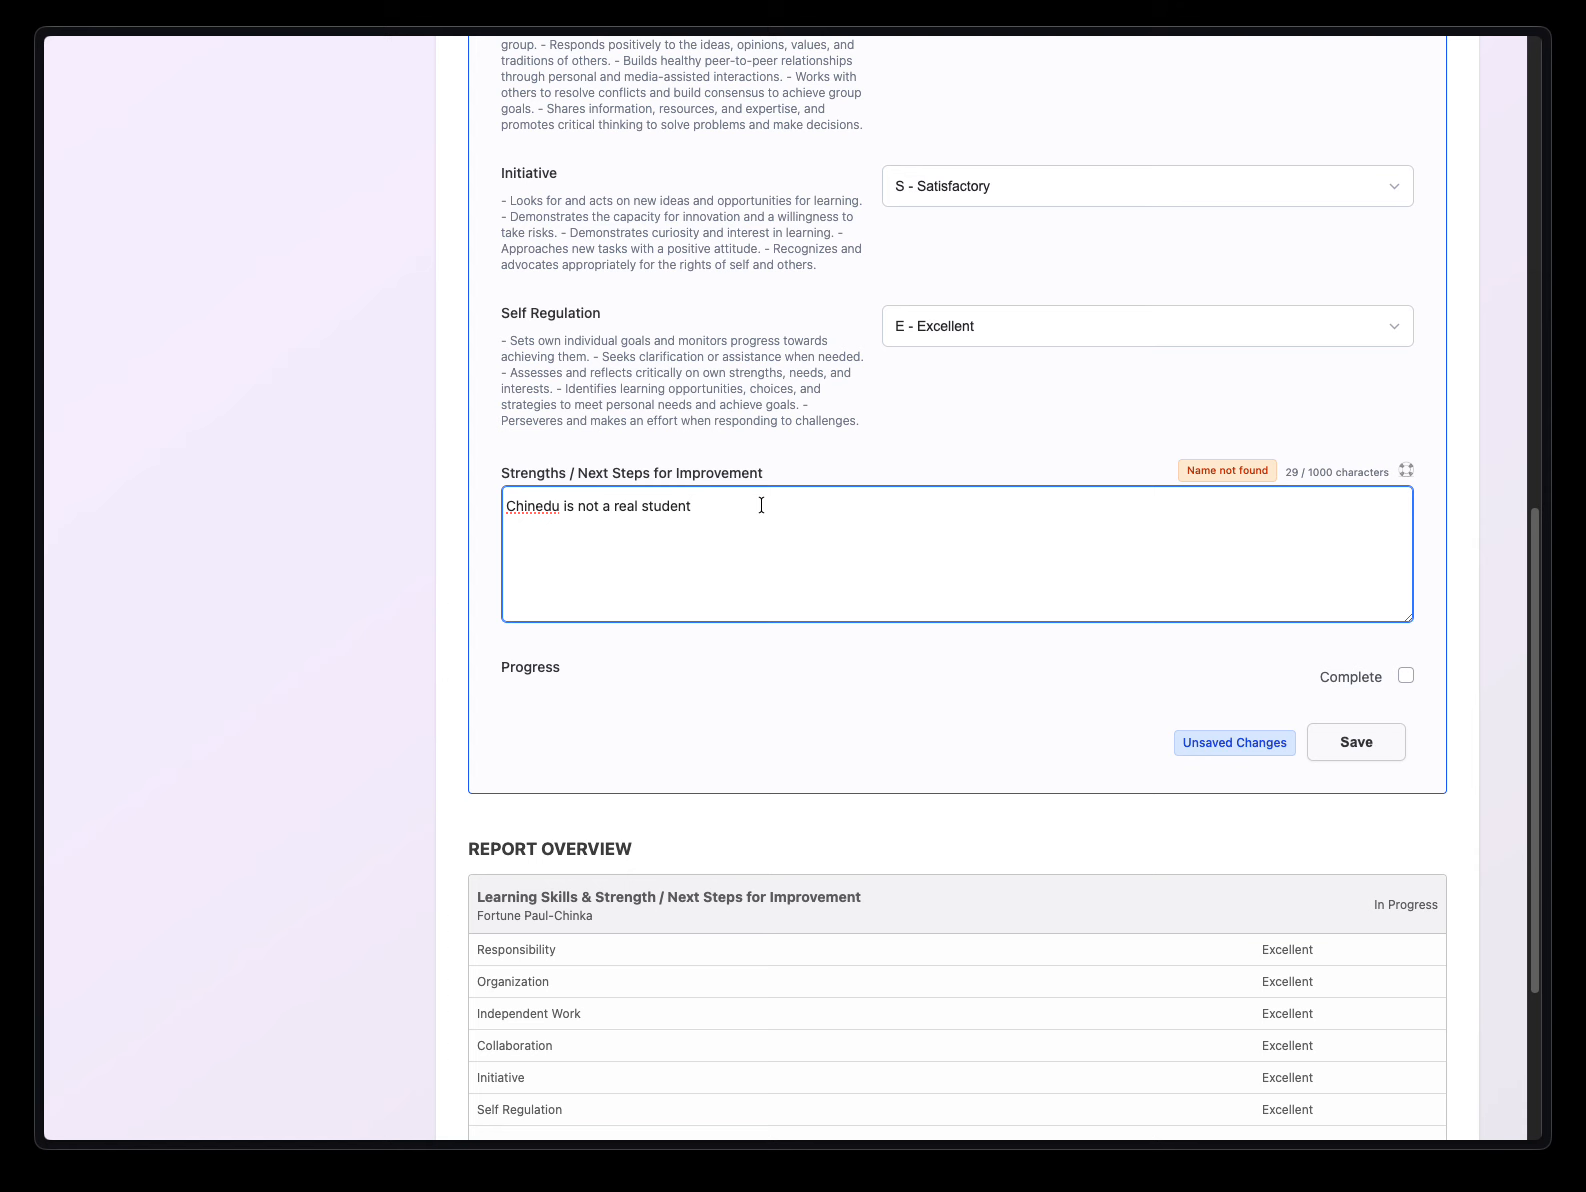
pyautogui.write(', but he is a great boy!')
pyautogui.click(1405, 677)
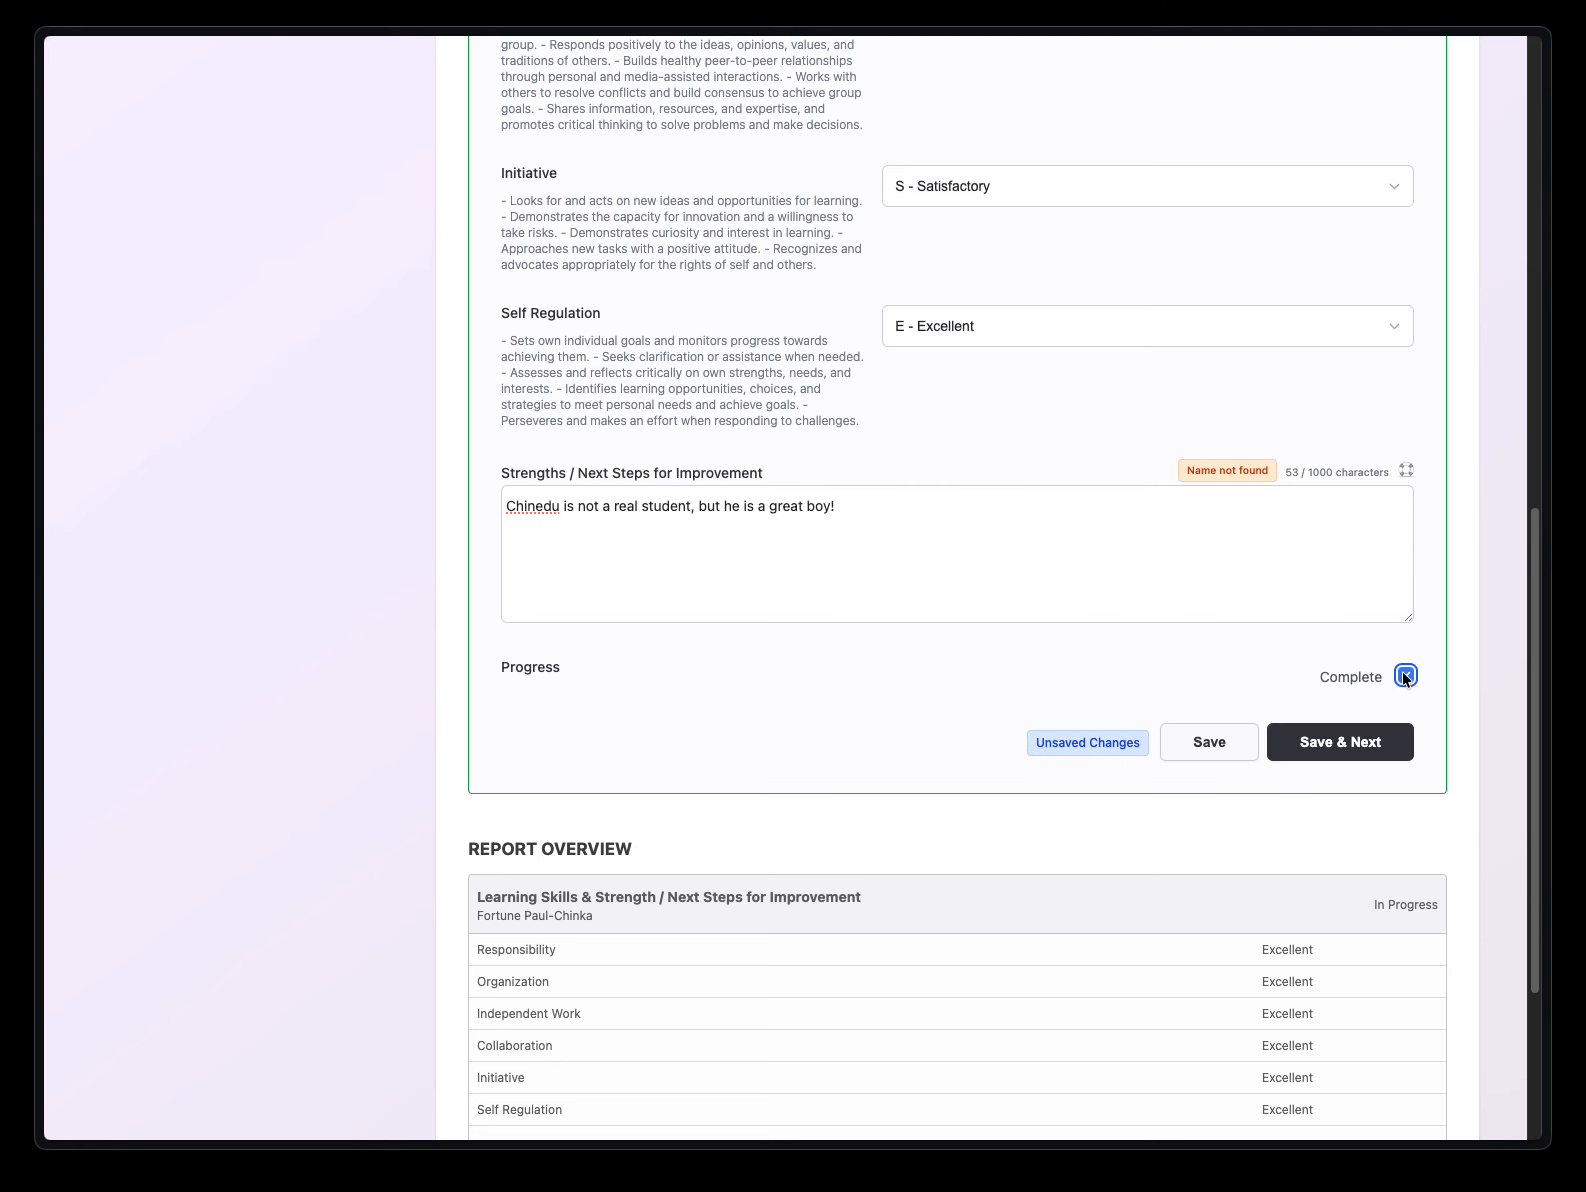
pyautogui.click(1327, 750)
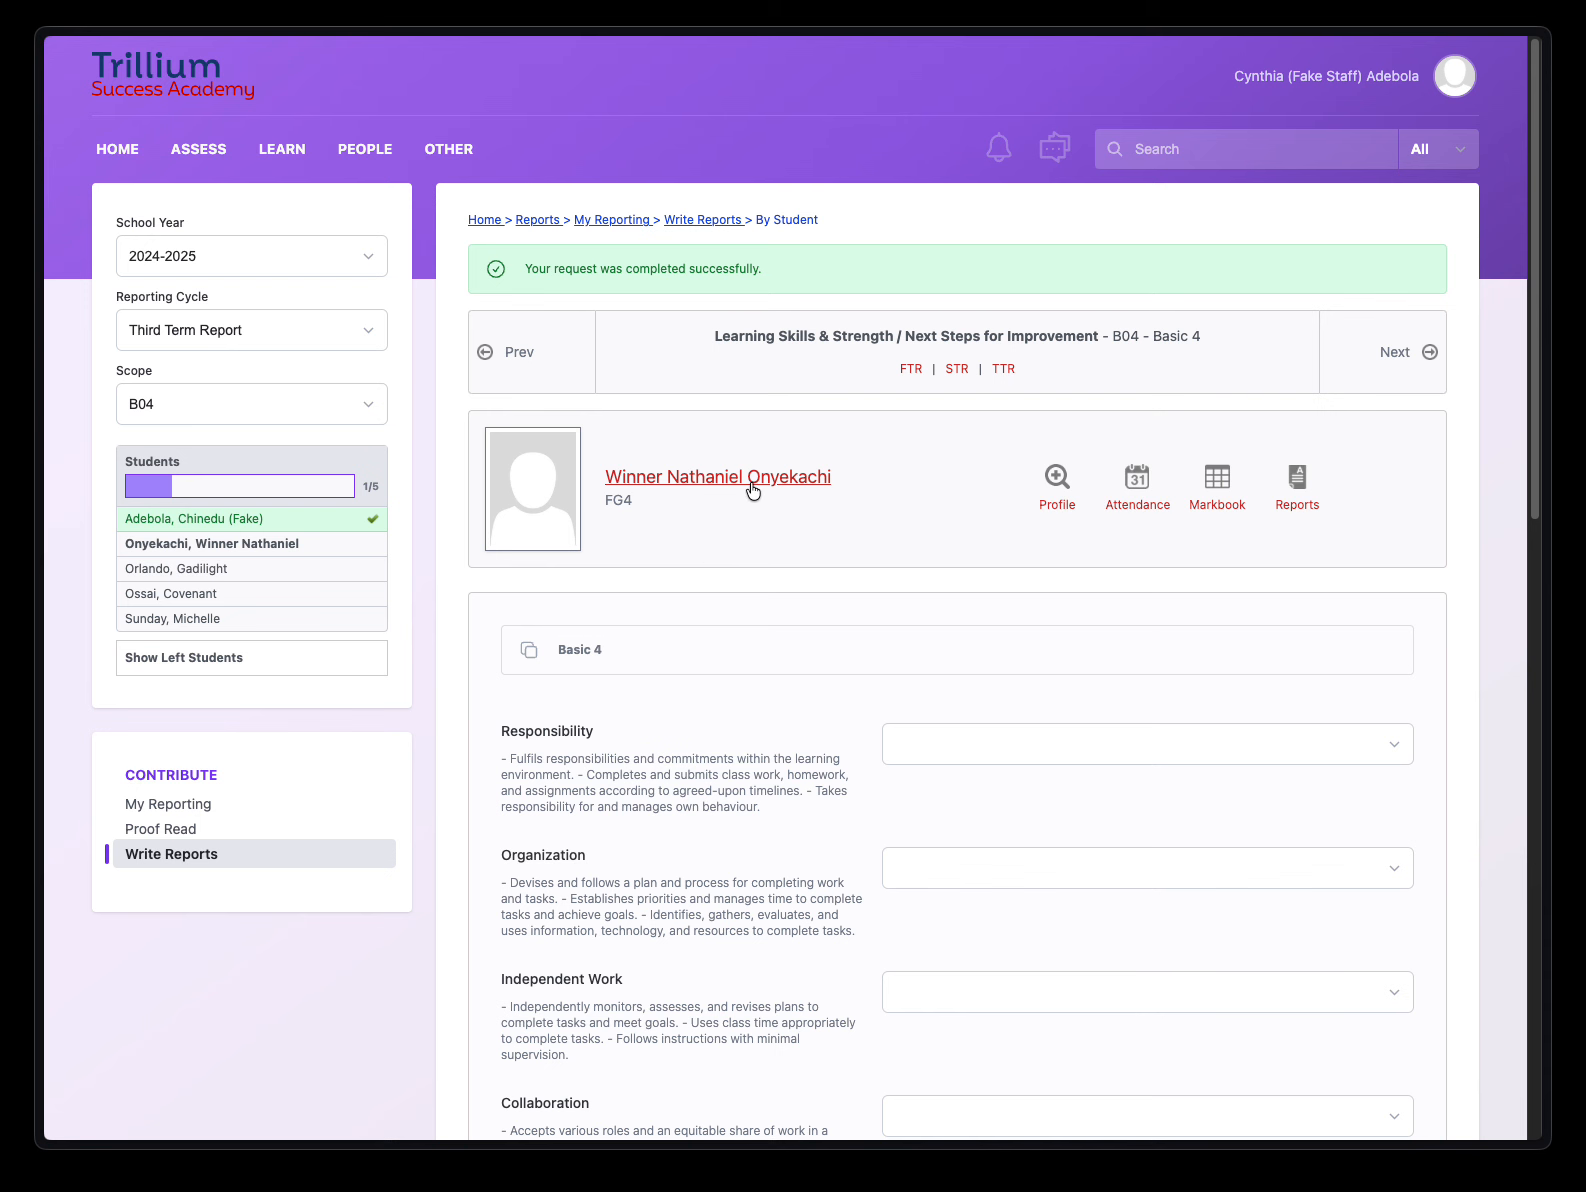
# - Look through the next student's blank B04 report form and the available Responsibility ratings without choosing one
pyautogui.scroll(-2, 791, 608)
pyautogui.scroll(-8, 784, 660)
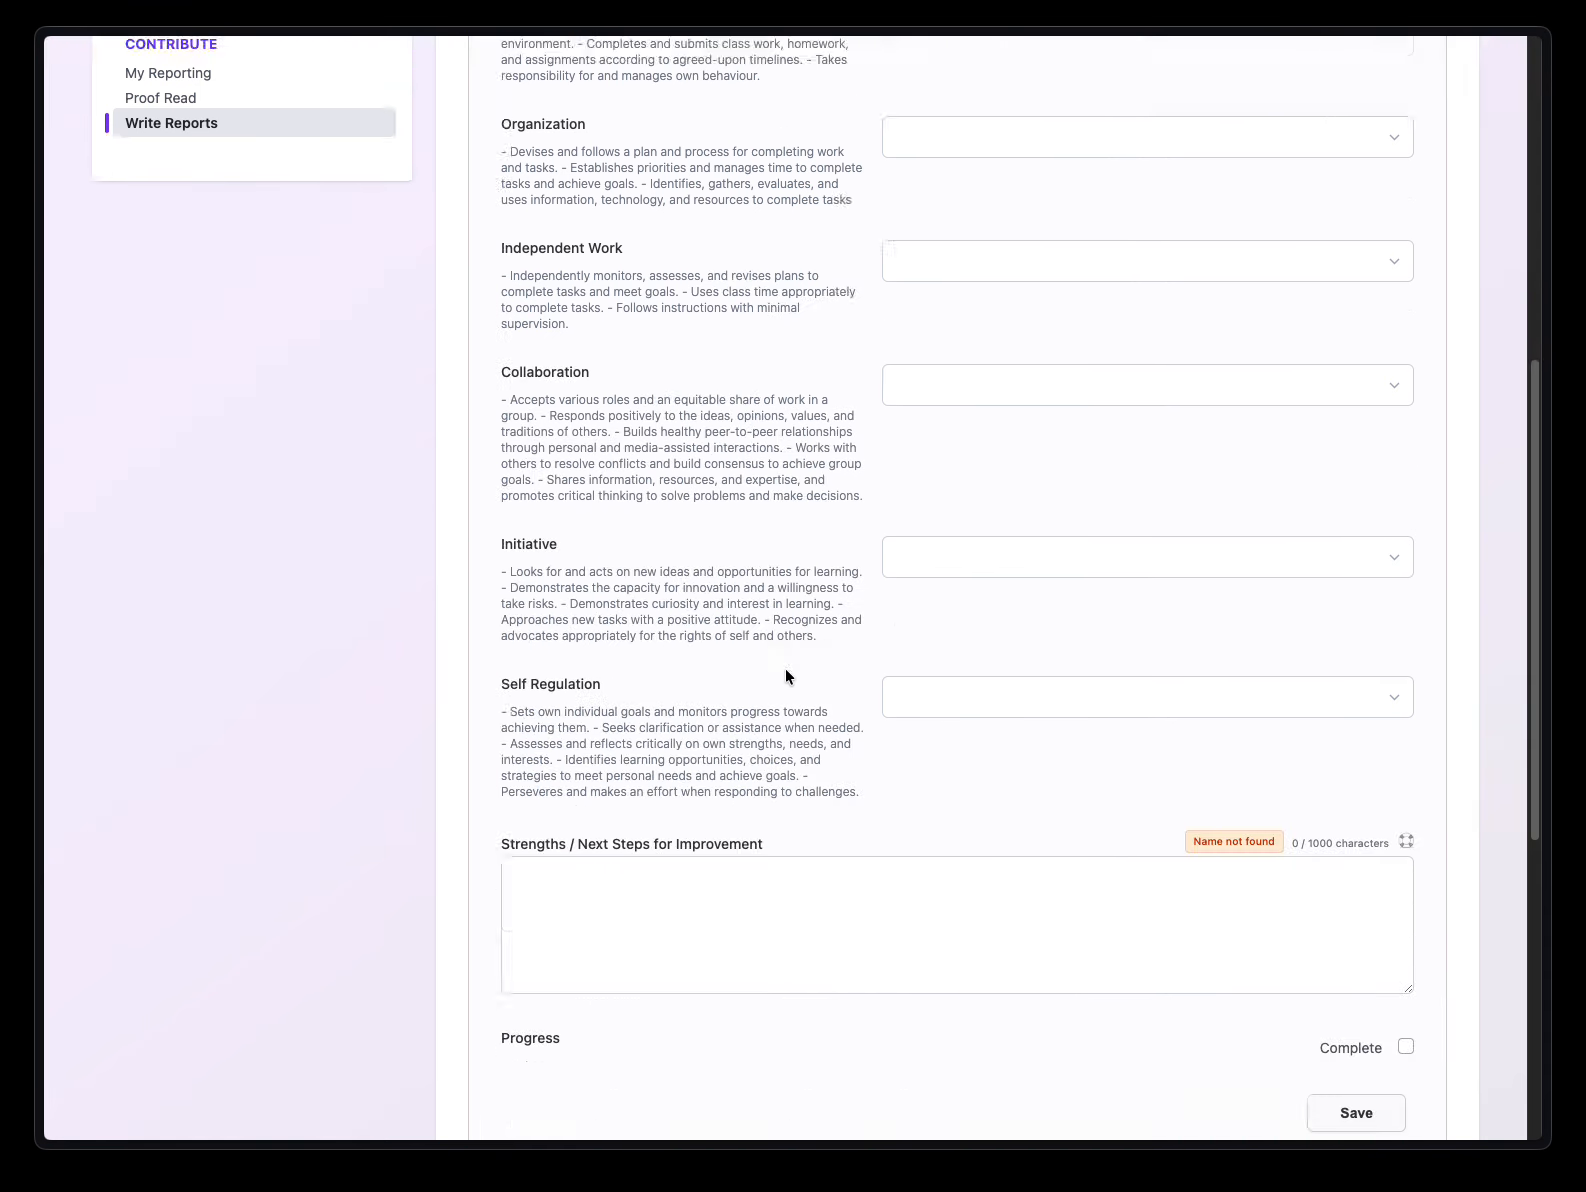
pyautogui.scroll(4, 786, 673)
pyautogui.click(1058, 304)
pyautogui.click(745, 368)
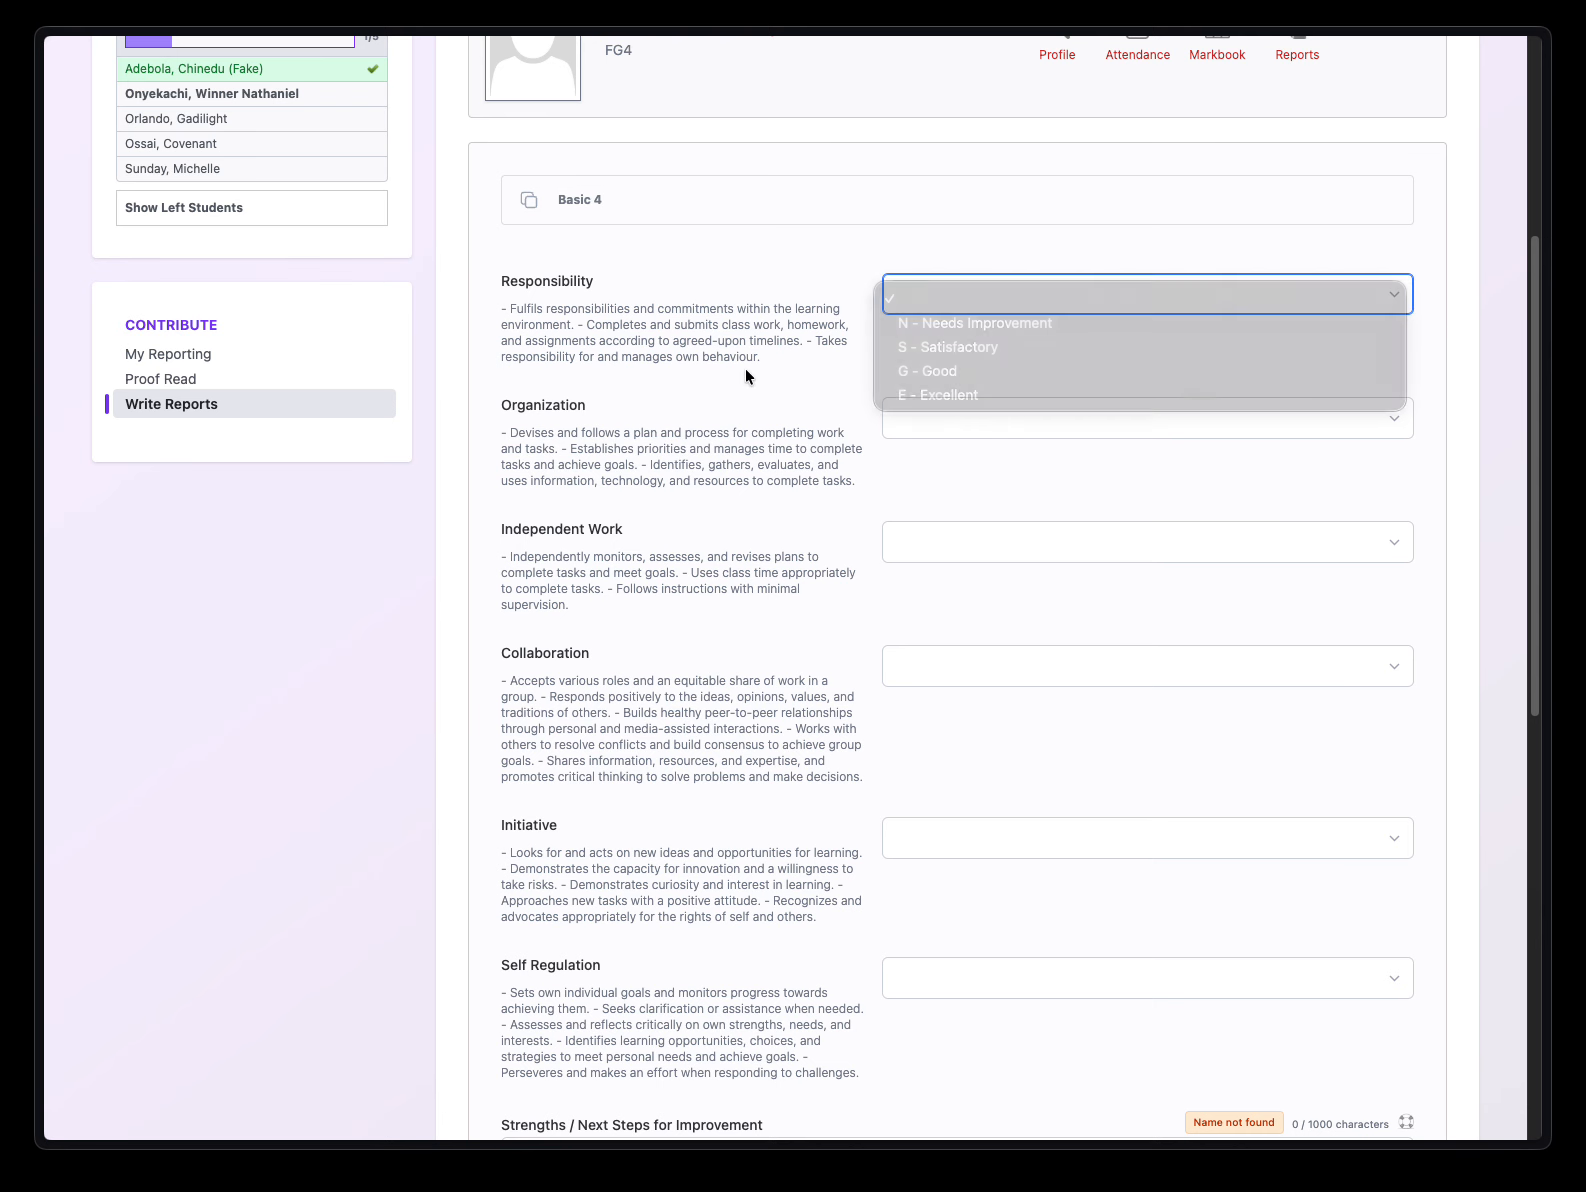
pyautogui.scroll(-7, 896, 658)
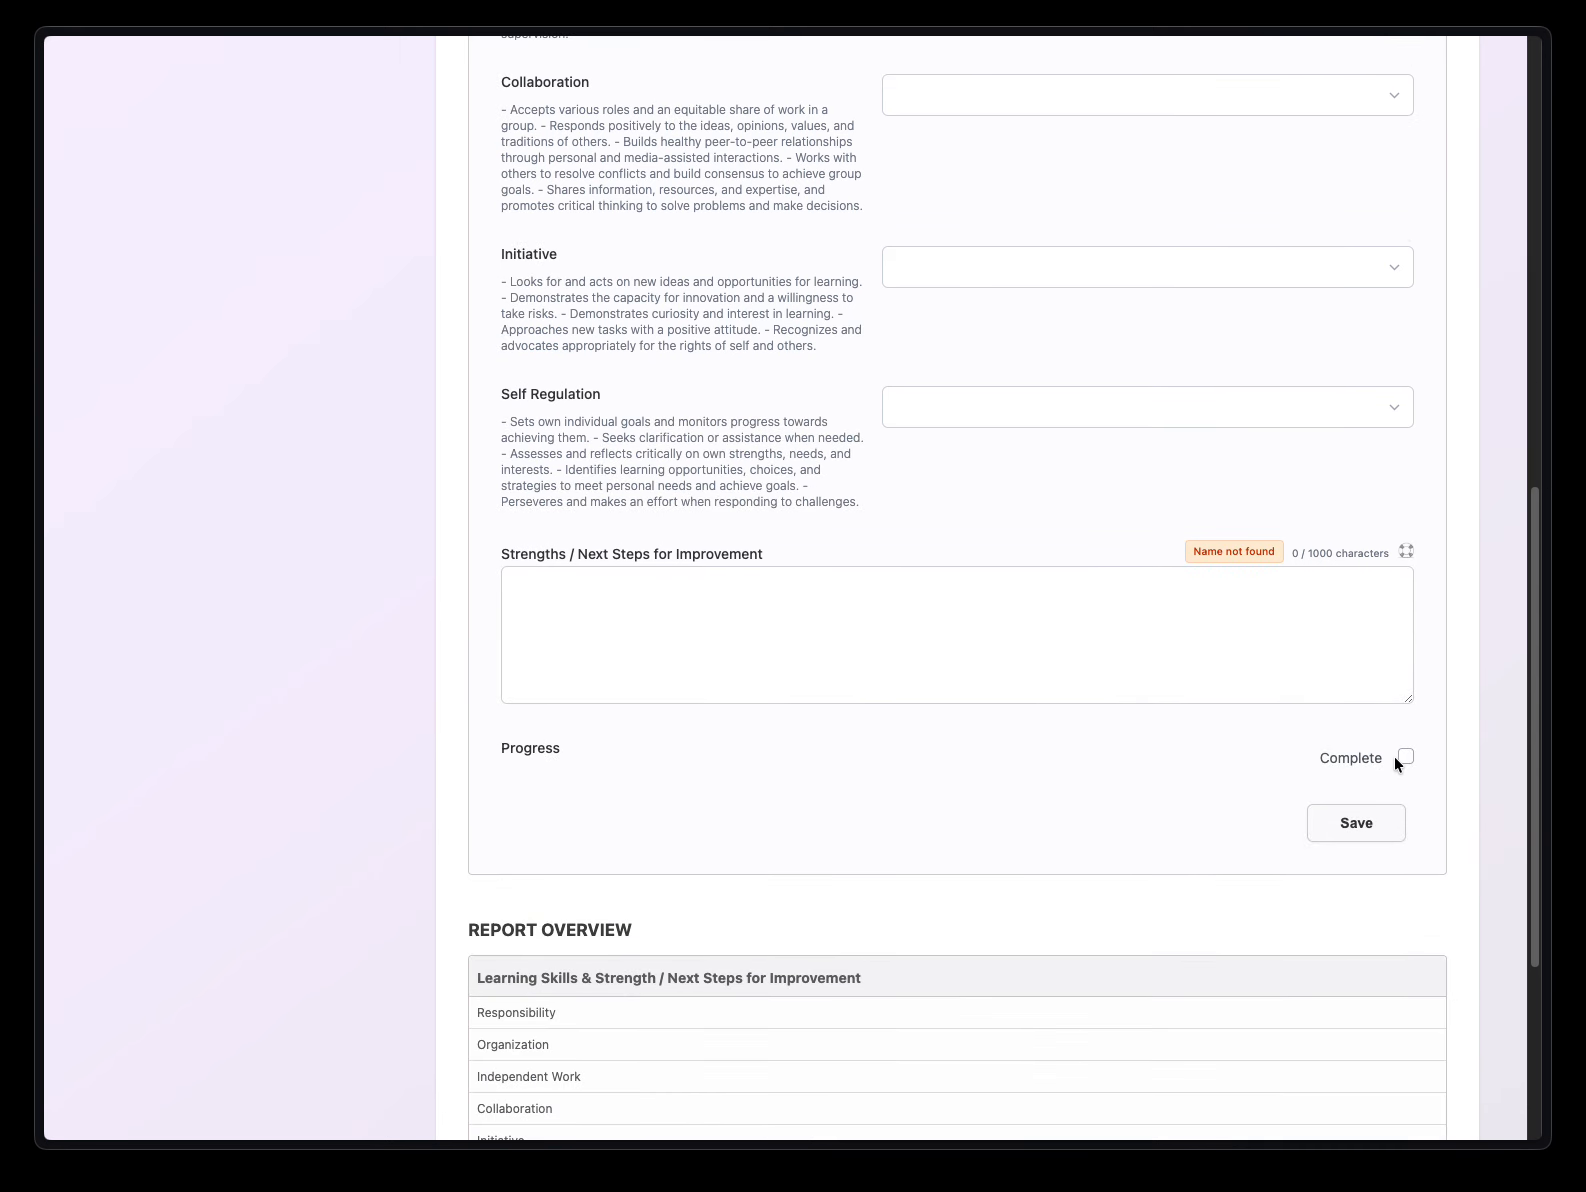
pyautogui.scroll(10, 1130, 640)
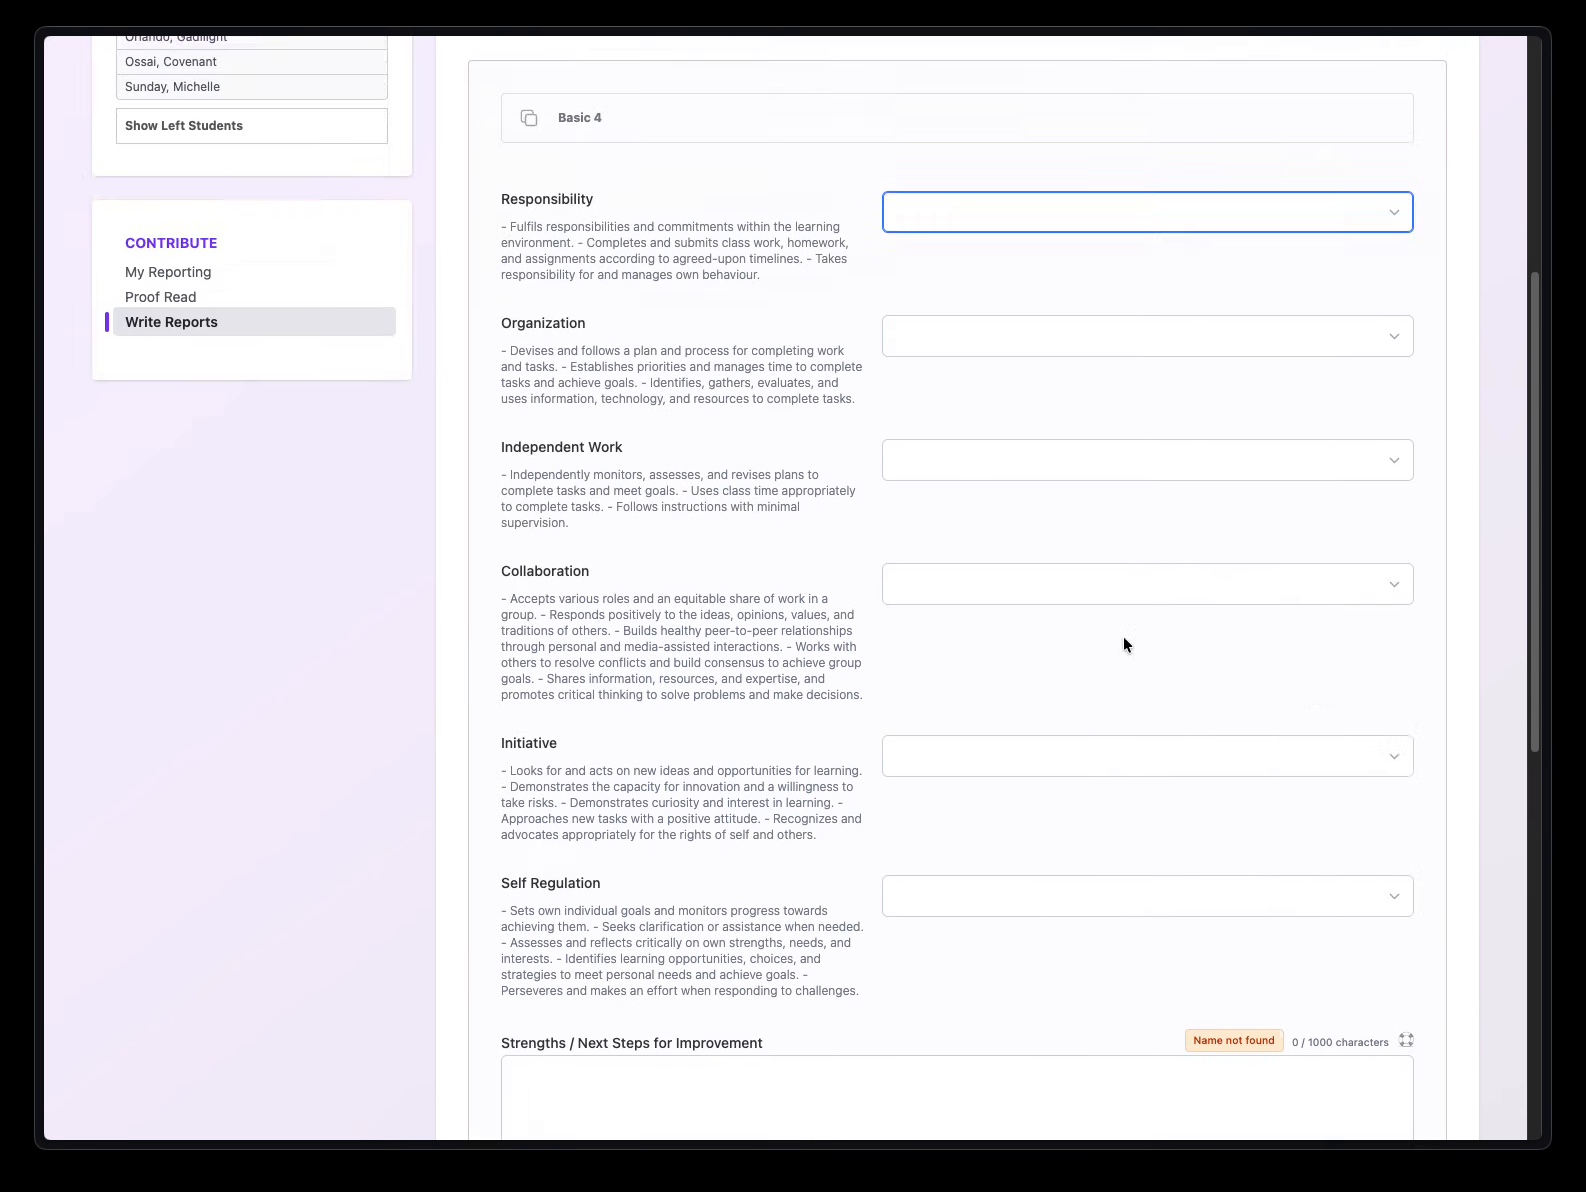
# - Reopen the first student's completed B04 report and review its ratings and comment in the Report Overview
pyautogui.click(166, 522)
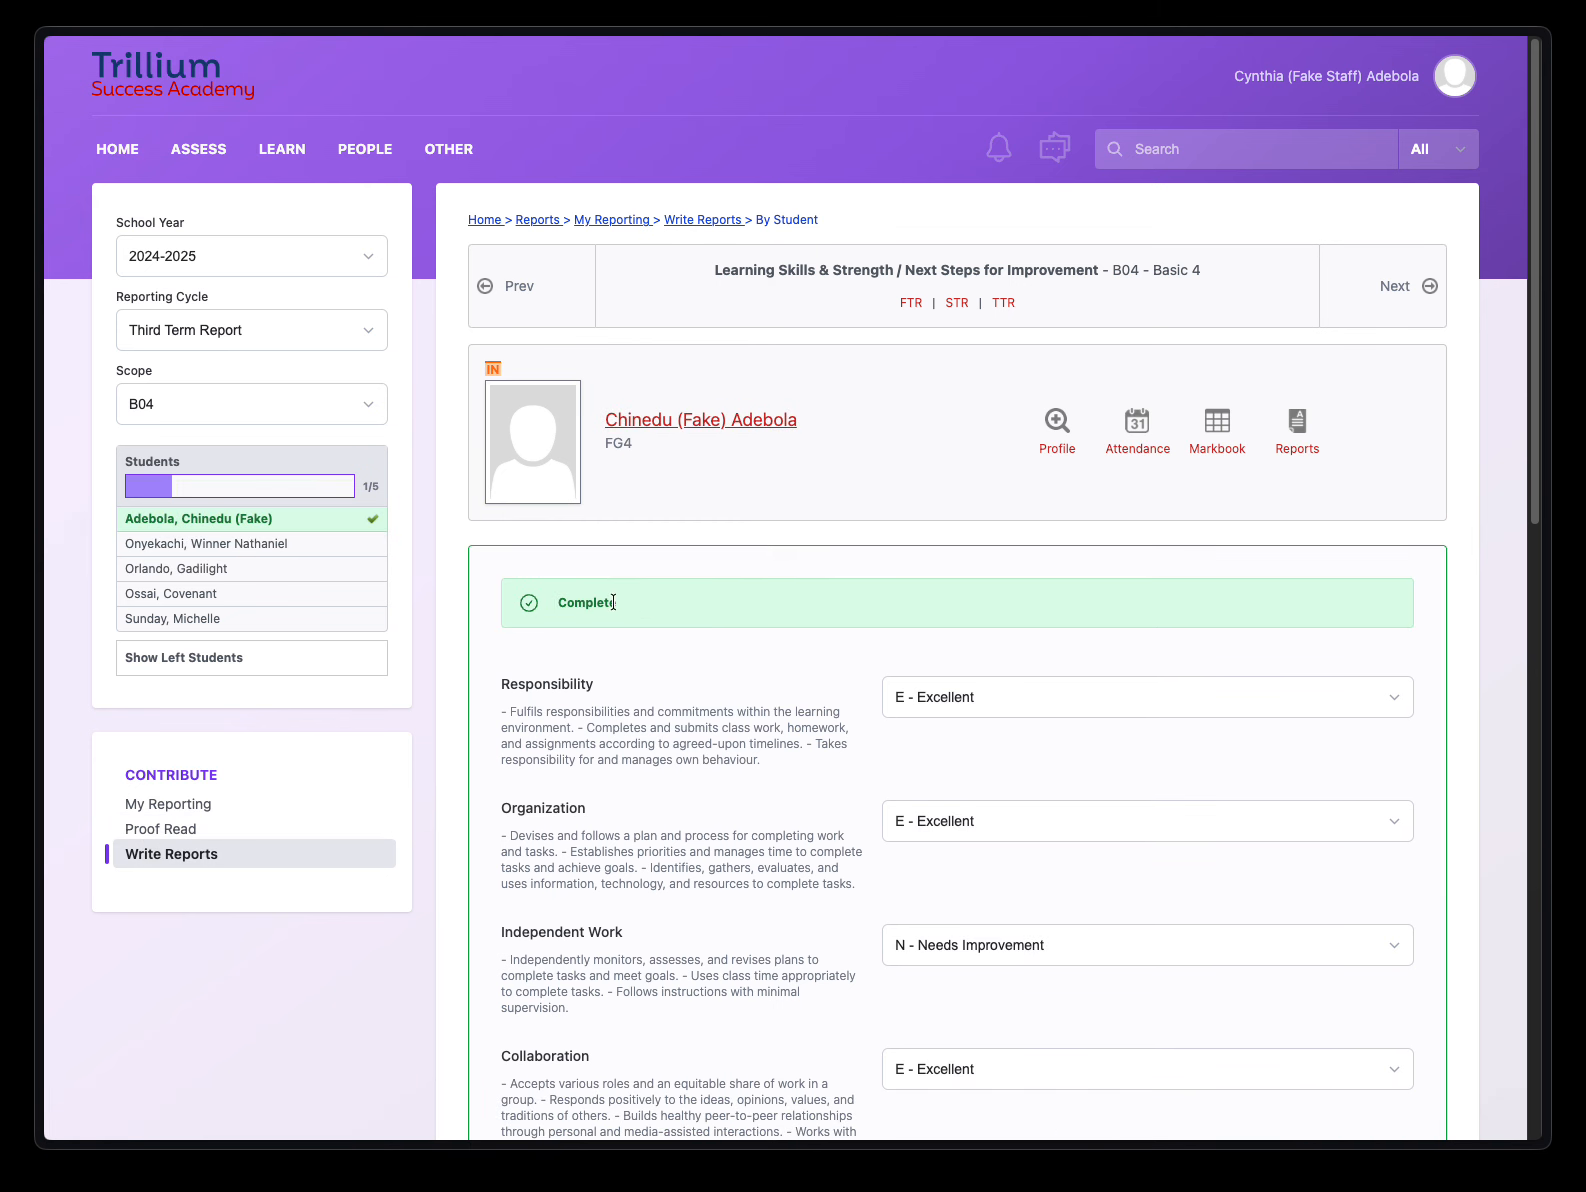
pyautogui.scroll(-2, 748, 677)
pyautogui.scroll(-10, 751, 678)
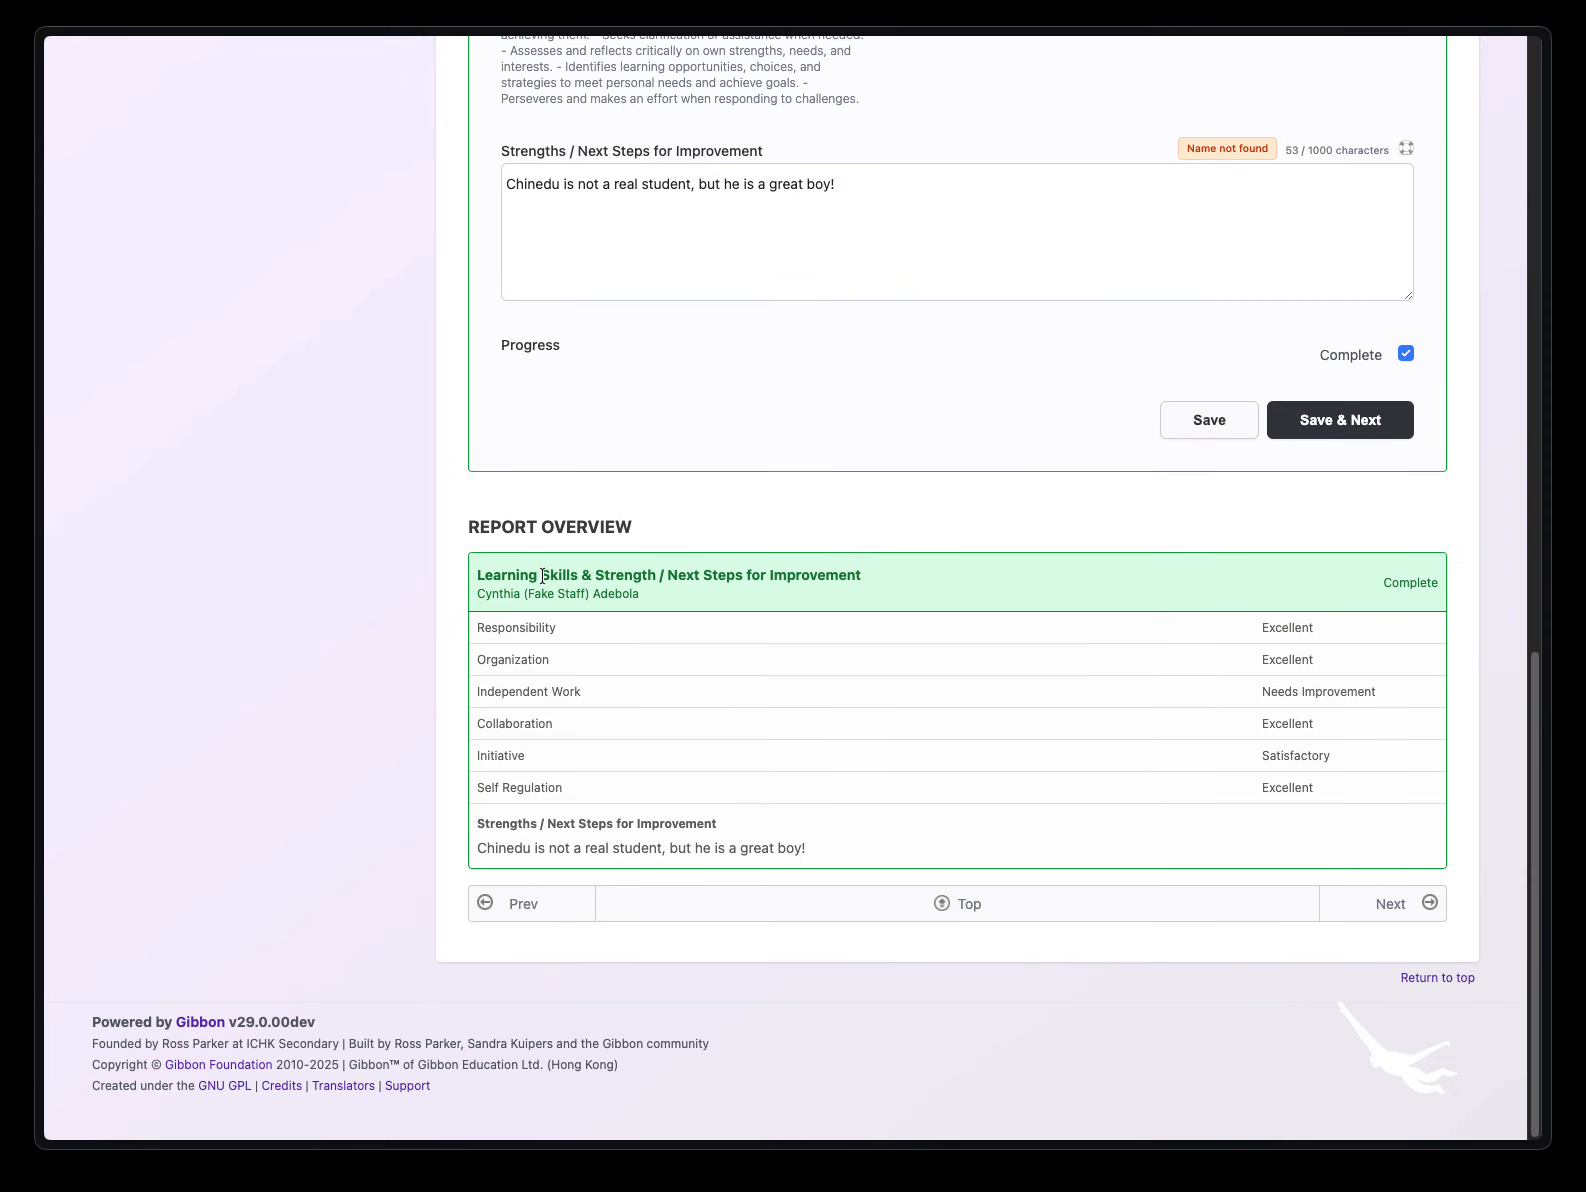
pyautogui.scroll(5, 603, 577)
pyautogui.scroll(8, 603, 577)
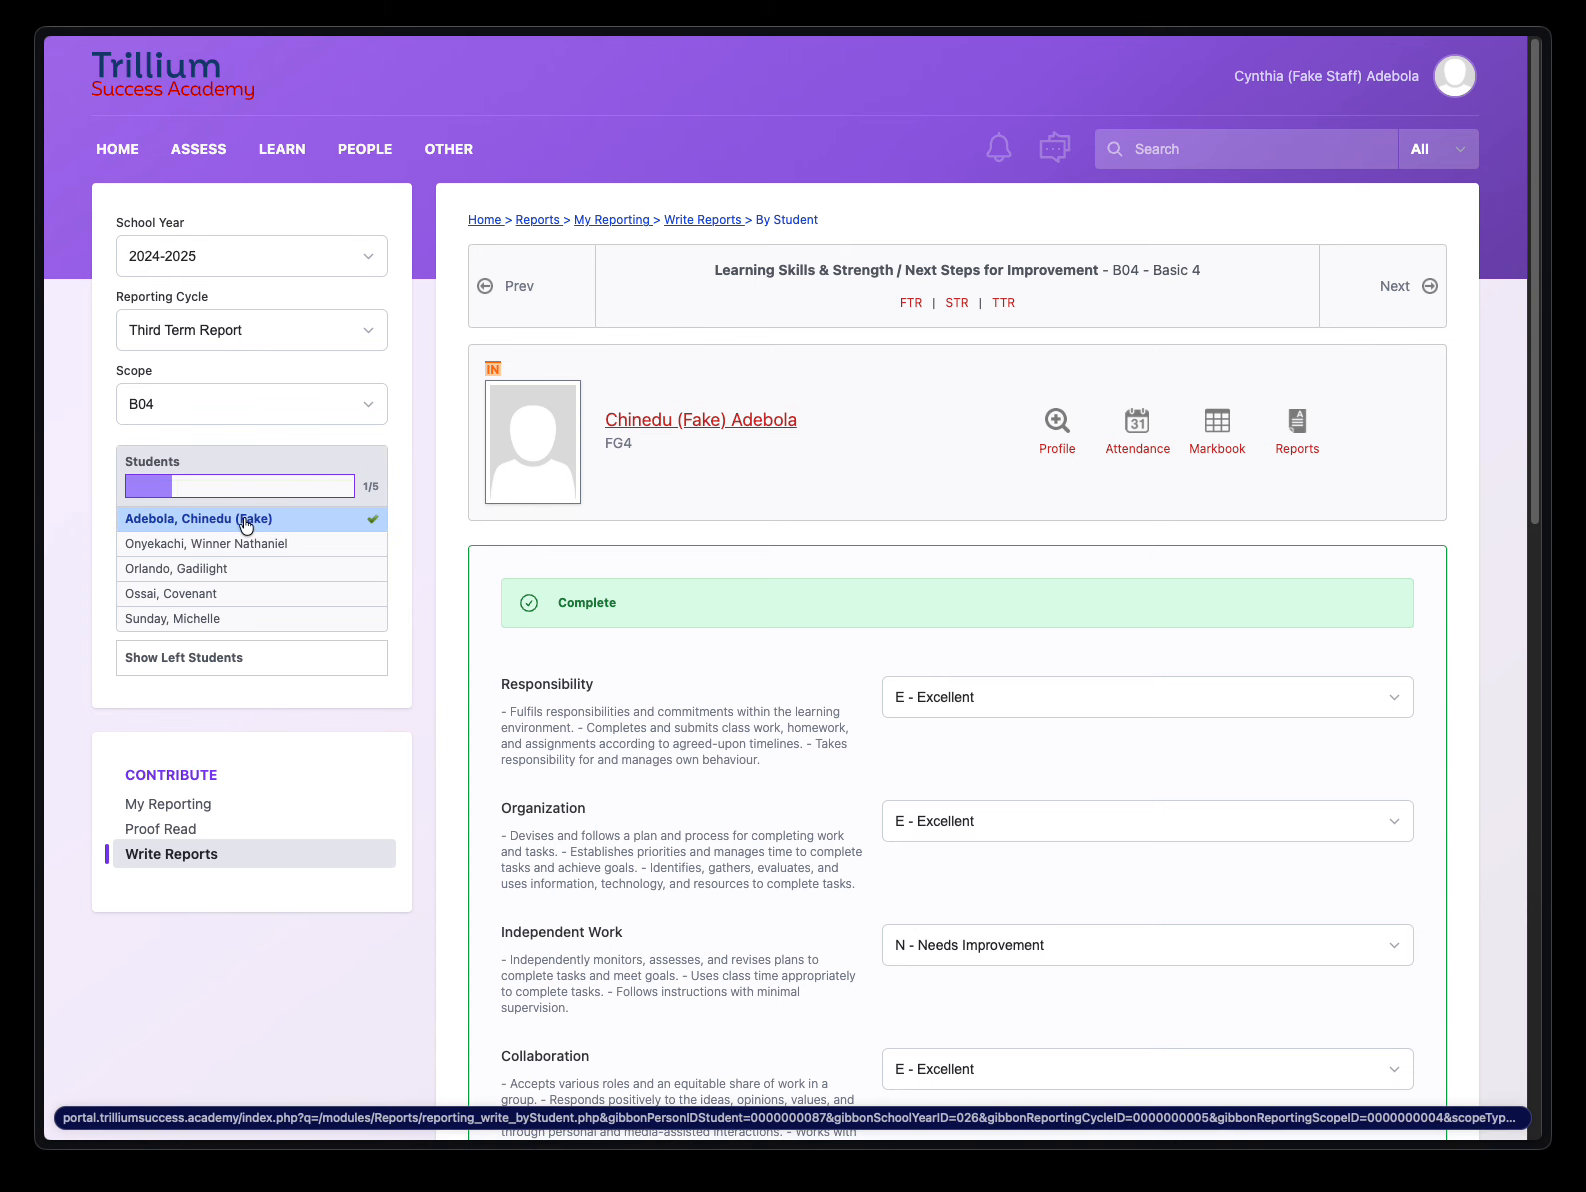
# - Go to the Reports module and view the student's Third Term Report Card PDF with the page thumbnails hidden
pyautogui.moveTo(199, 149)
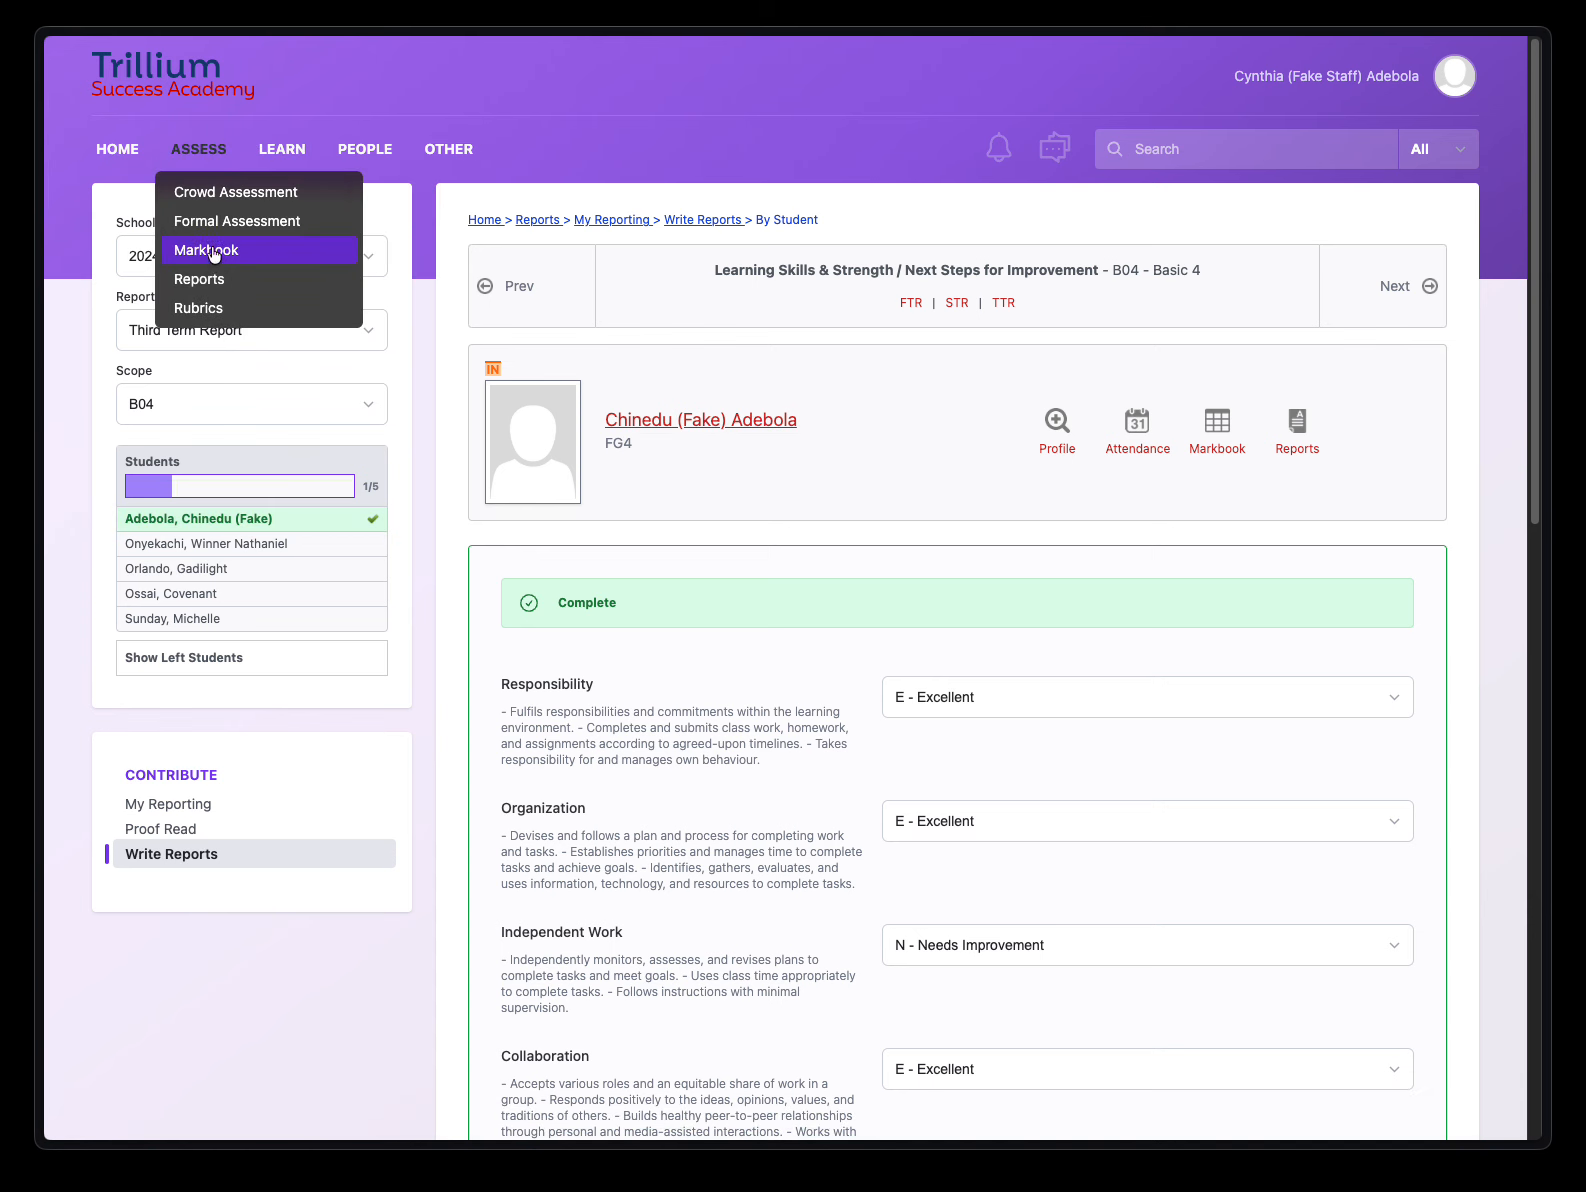
pyautogui.click(205, 279)
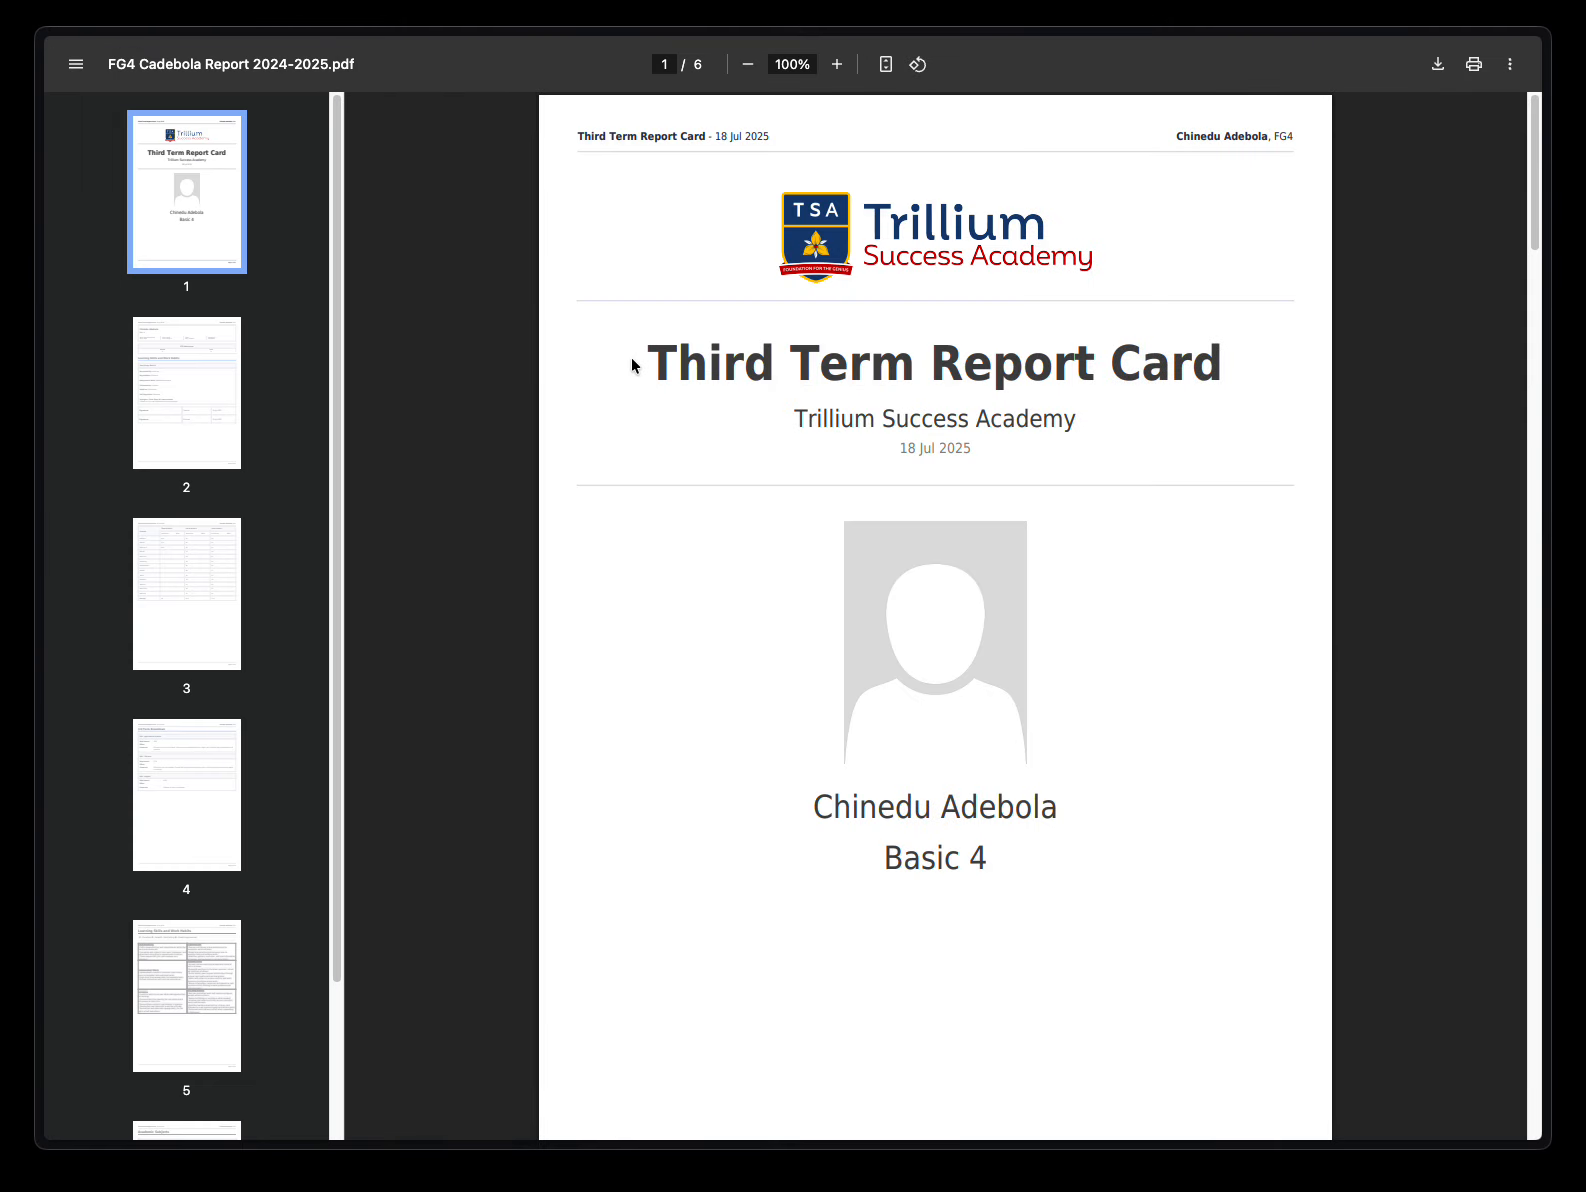
pyautogui.click(75, 64)
pyautogui.moveTo(24, 102)
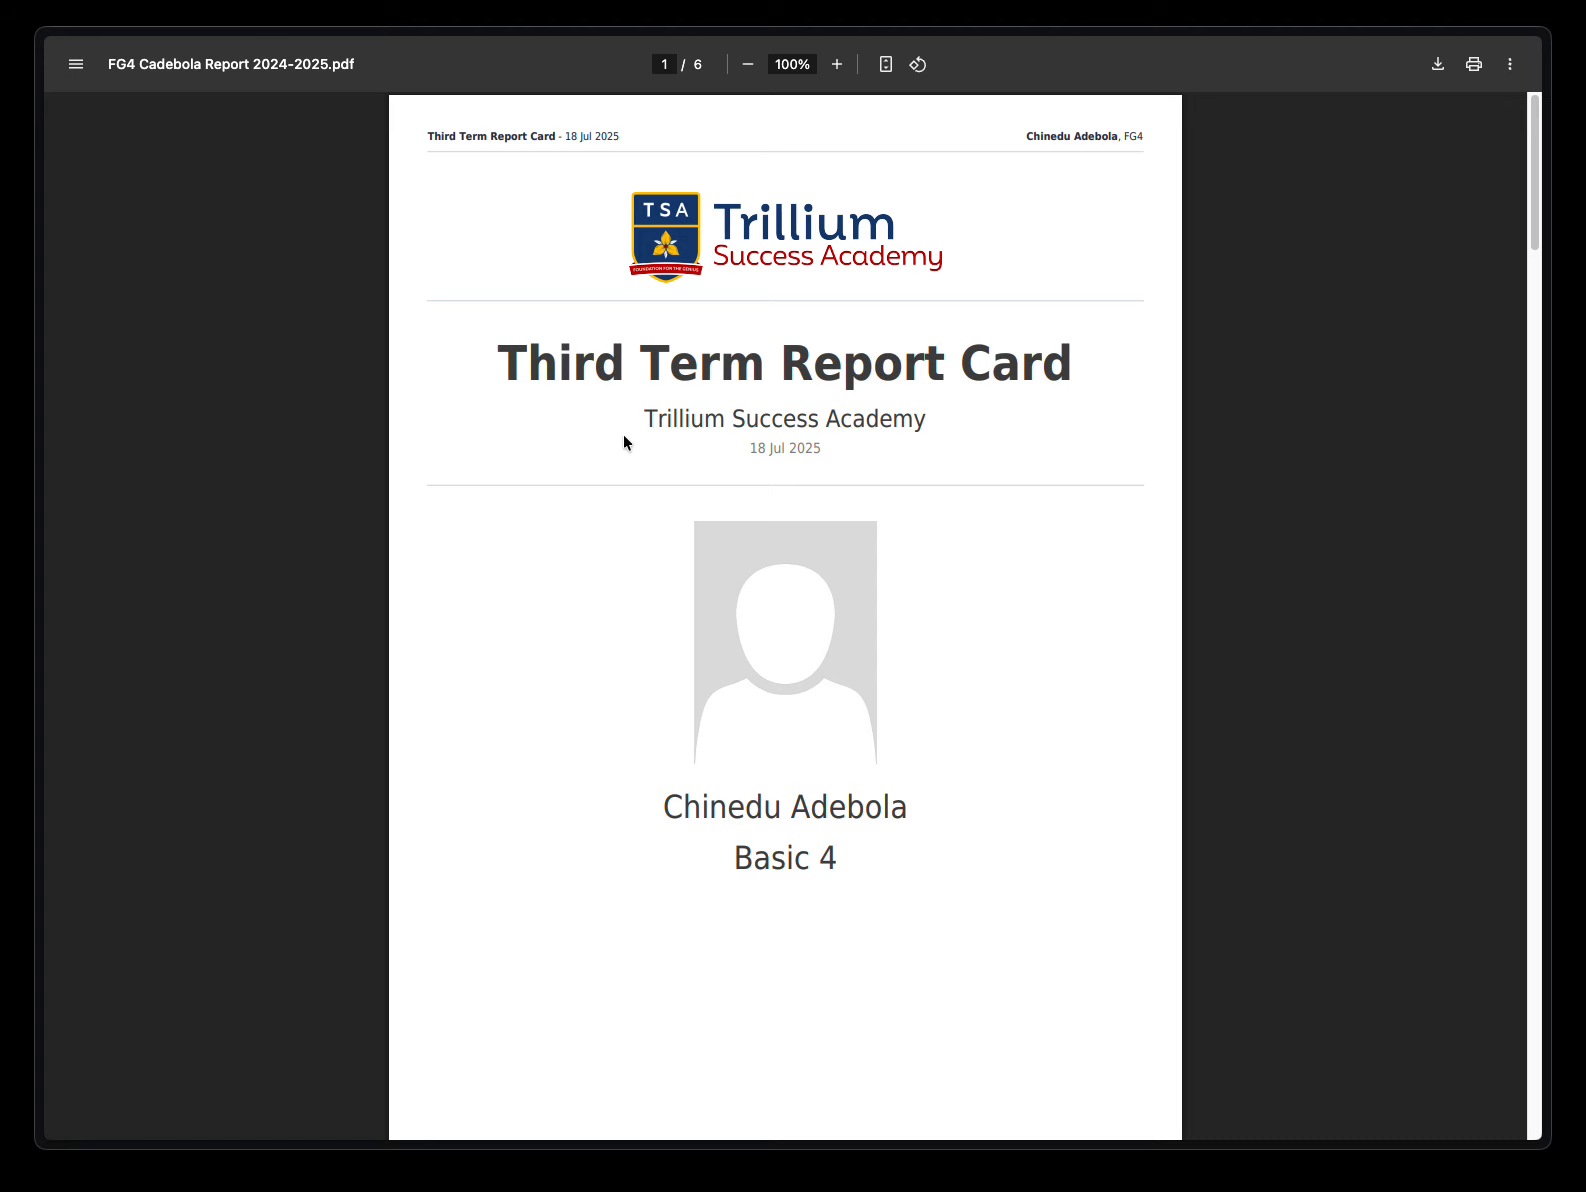
# - Examine the report card's cover page: the title, date, student name and year group
pyautogui.moveTo(505, 364); pyautogui.dragTo(1104, 367)
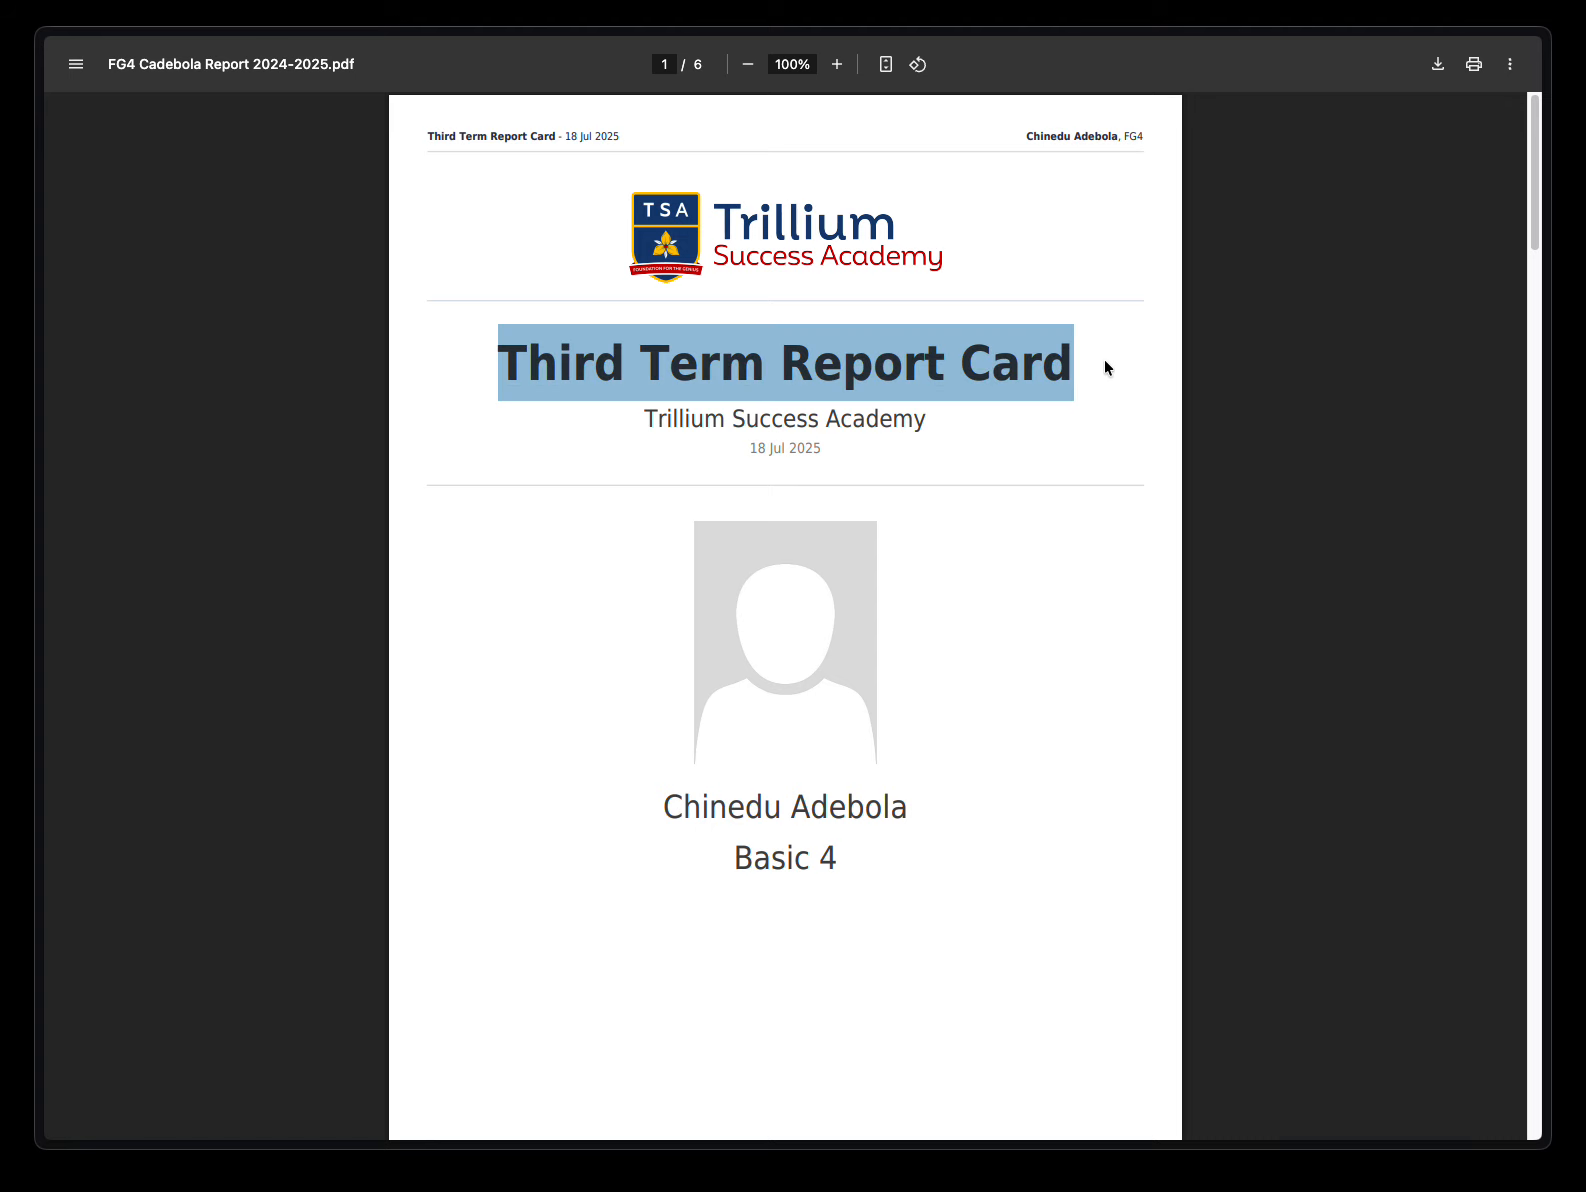
pyautogui.moveTo(647, 422); pyautogui.dragTo(849, 452)
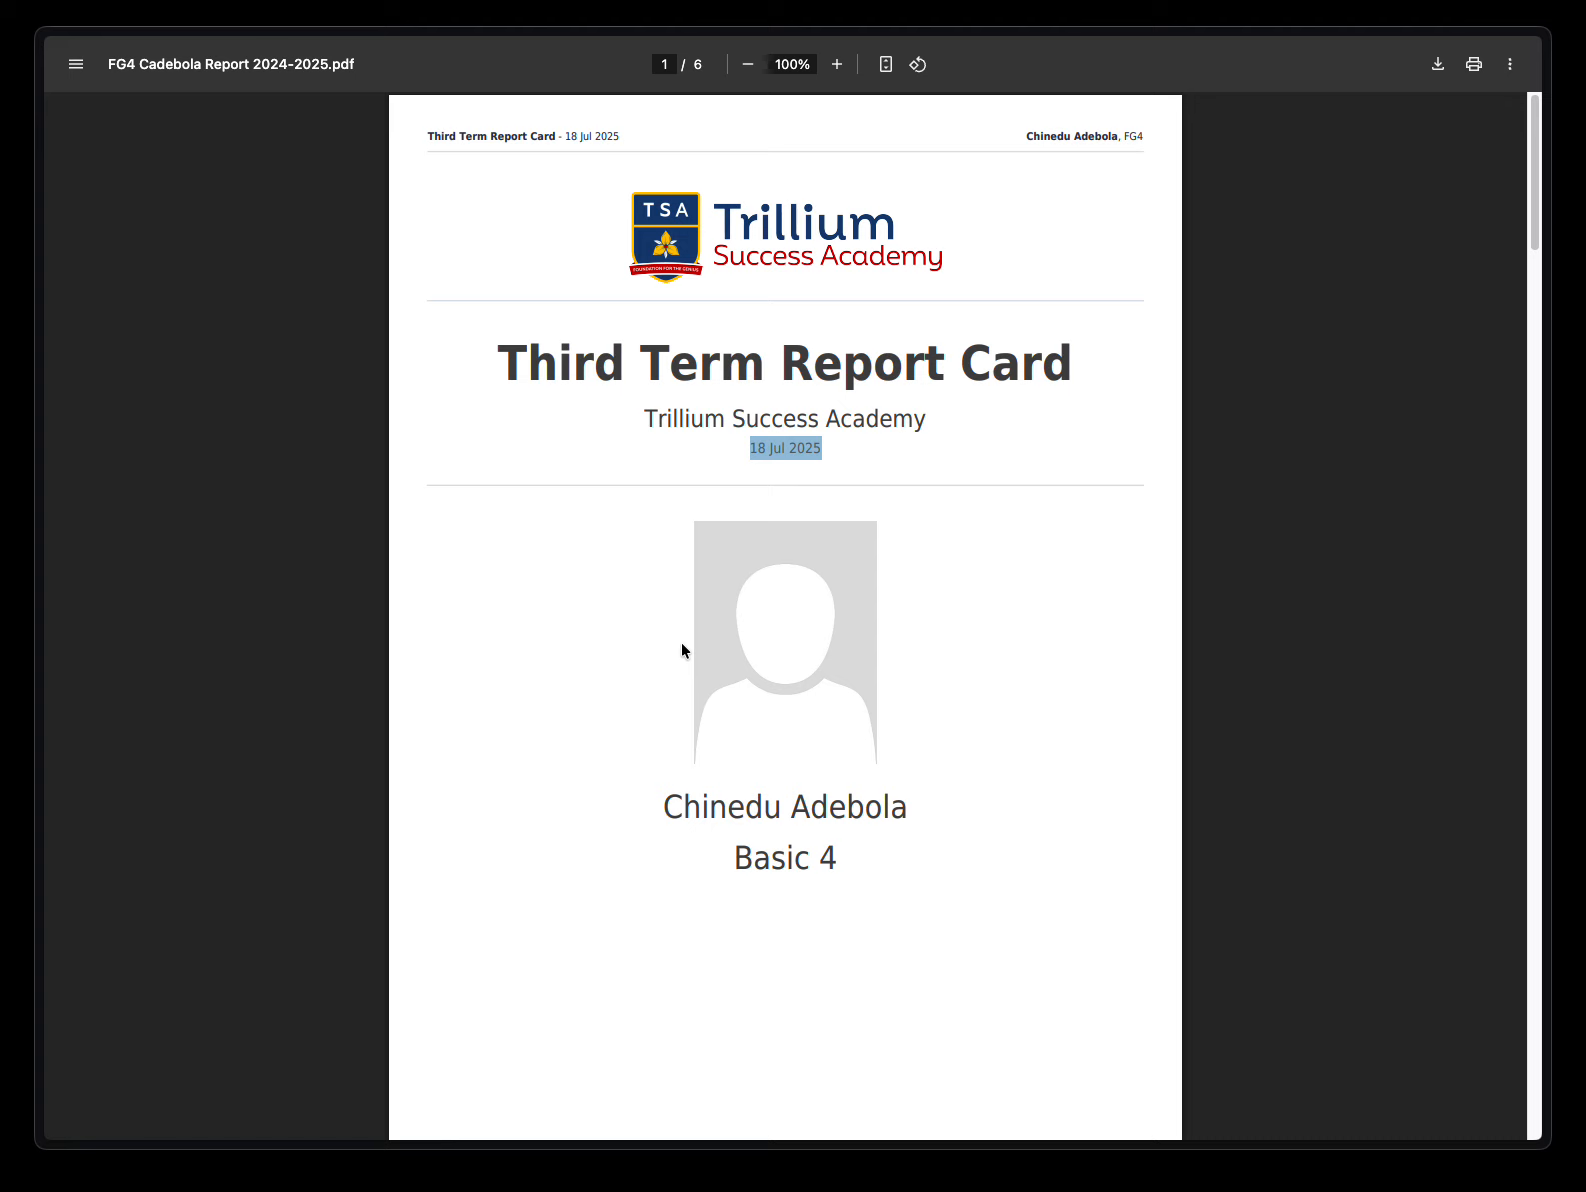
pyautogui.scroll(-1, 682, 644)
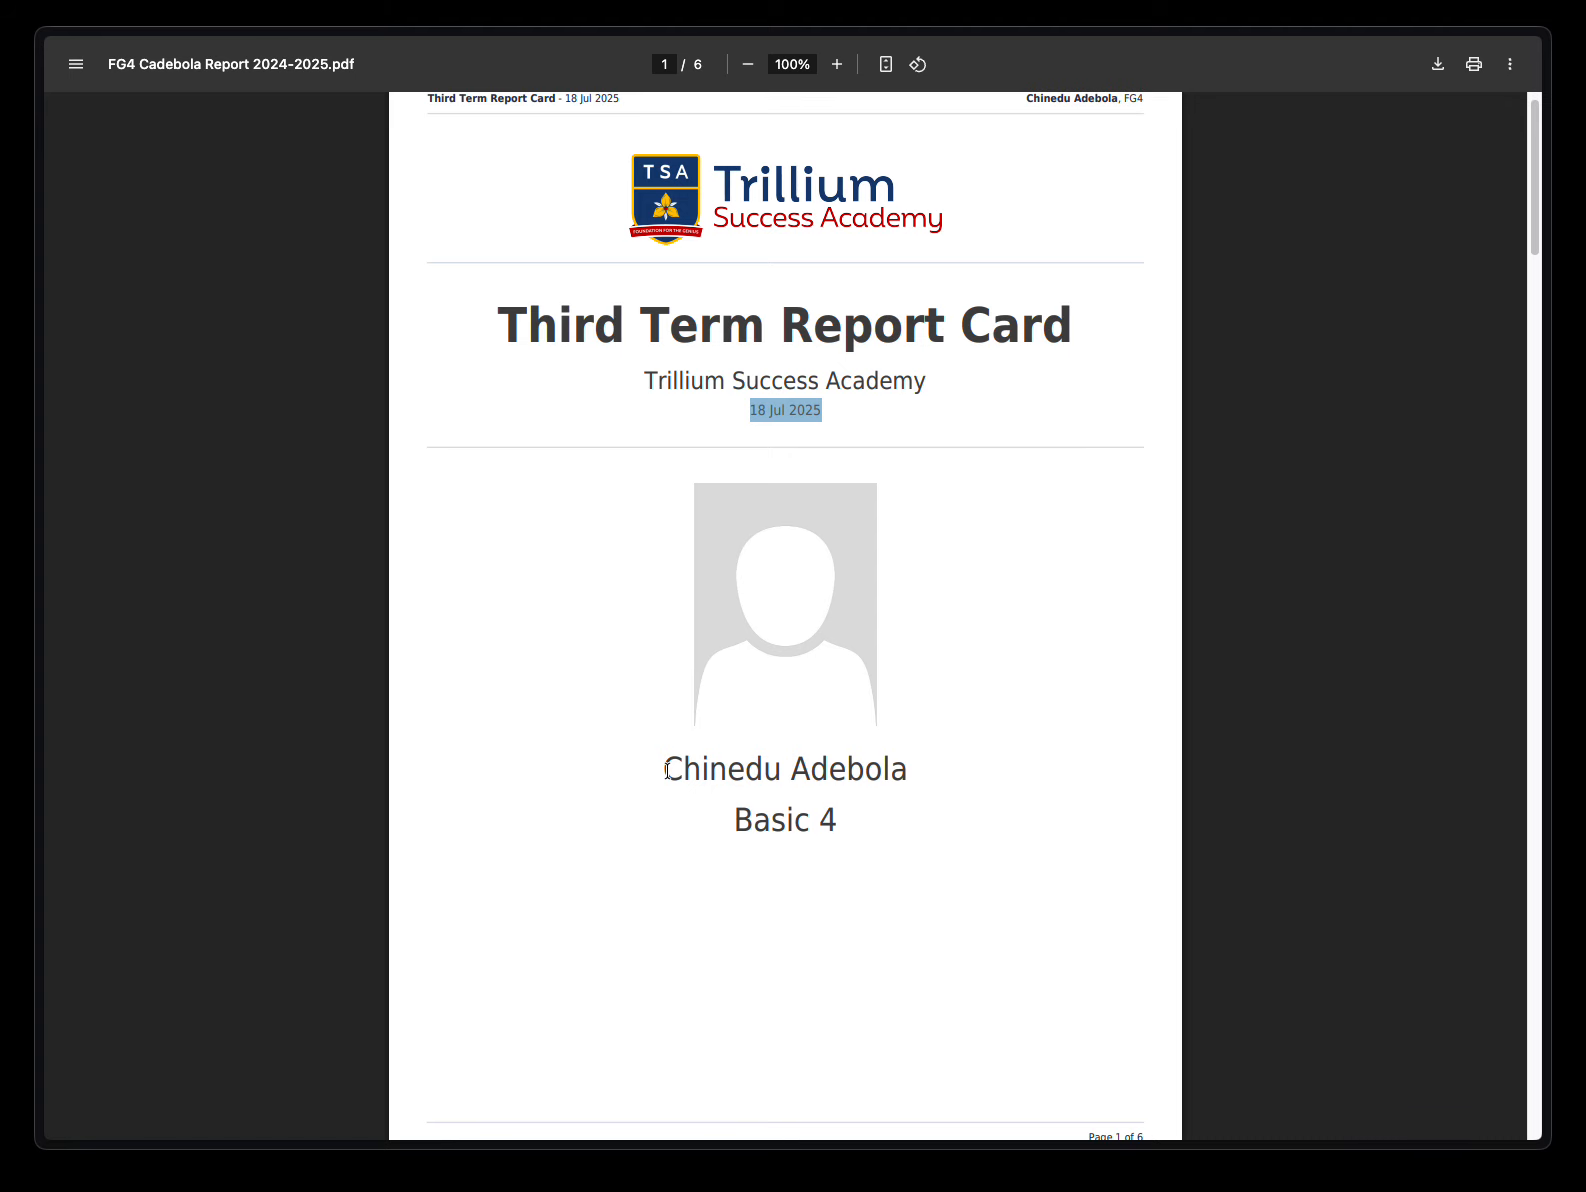
pyautogui.moveTo(666, 769); pyautogui.dragTo(942, 766)
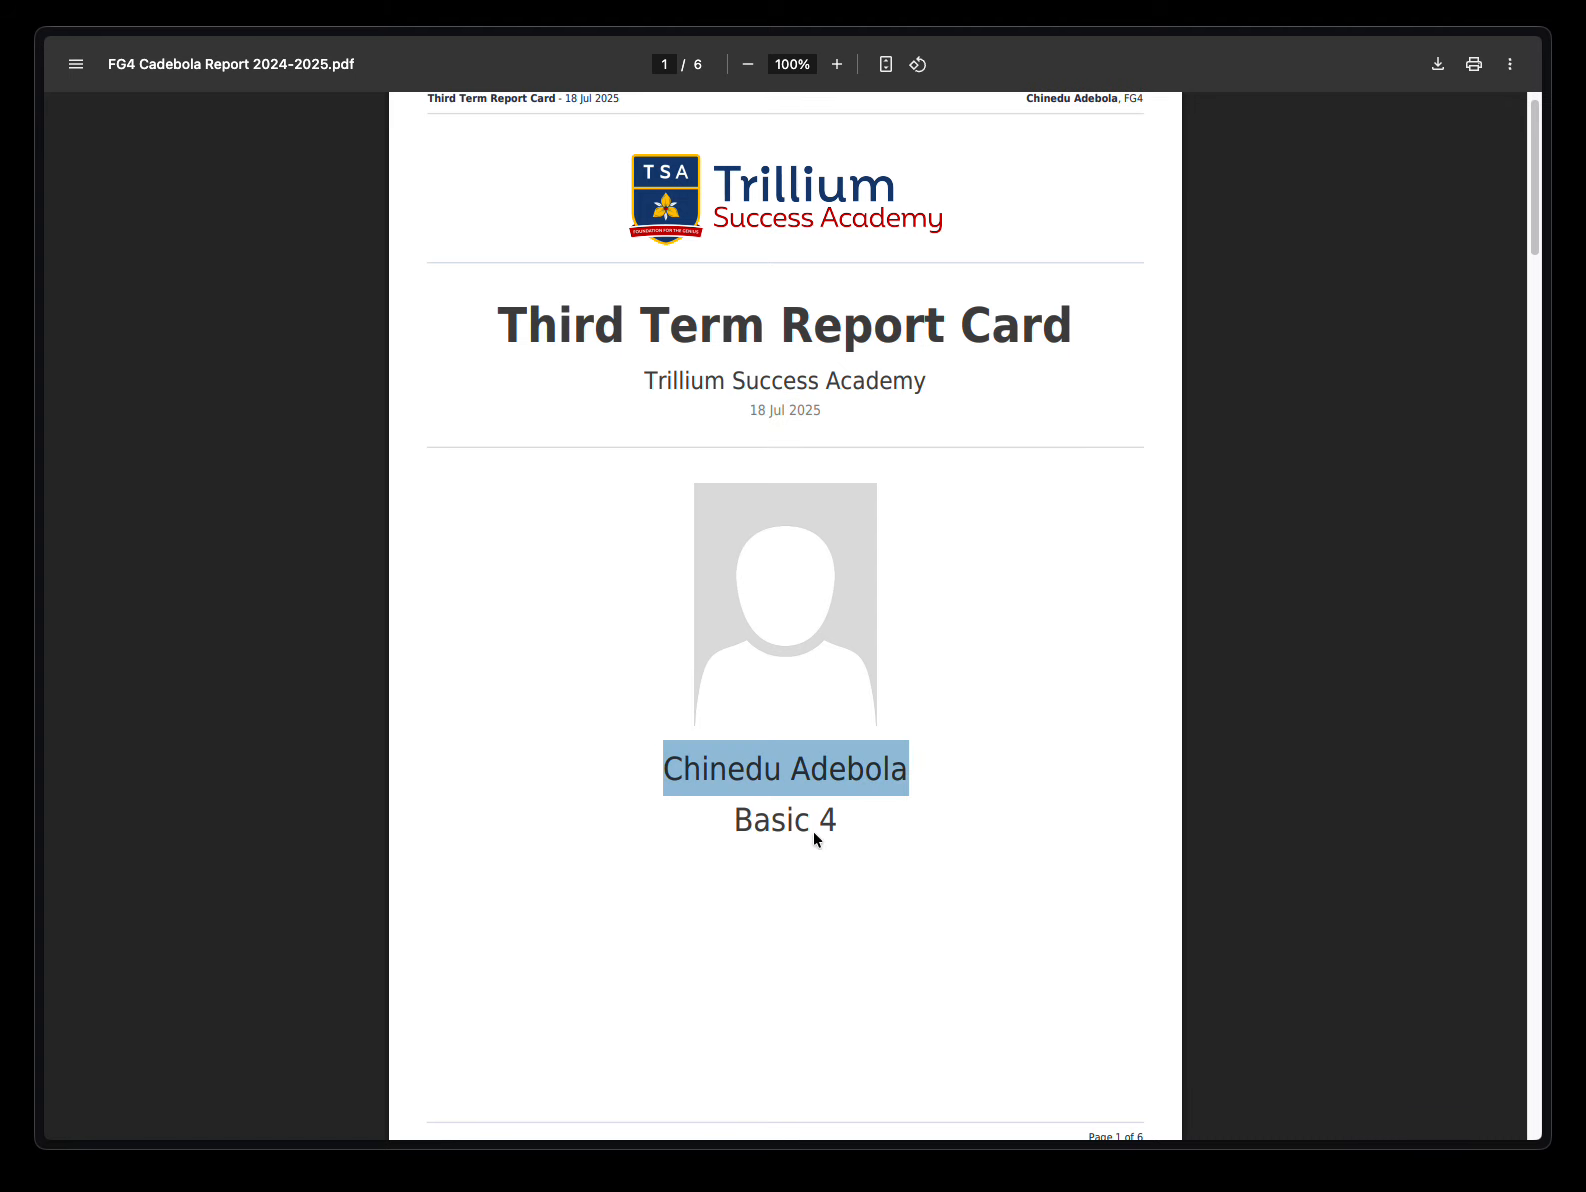
pyautogui.moveTo(736, 825); pyautogui.dragTo(903, 825)
# - Examine the student details on page 2 of the report card, including year group, tutor and student ID
pyautogui.scroll(-6, 760, 902)
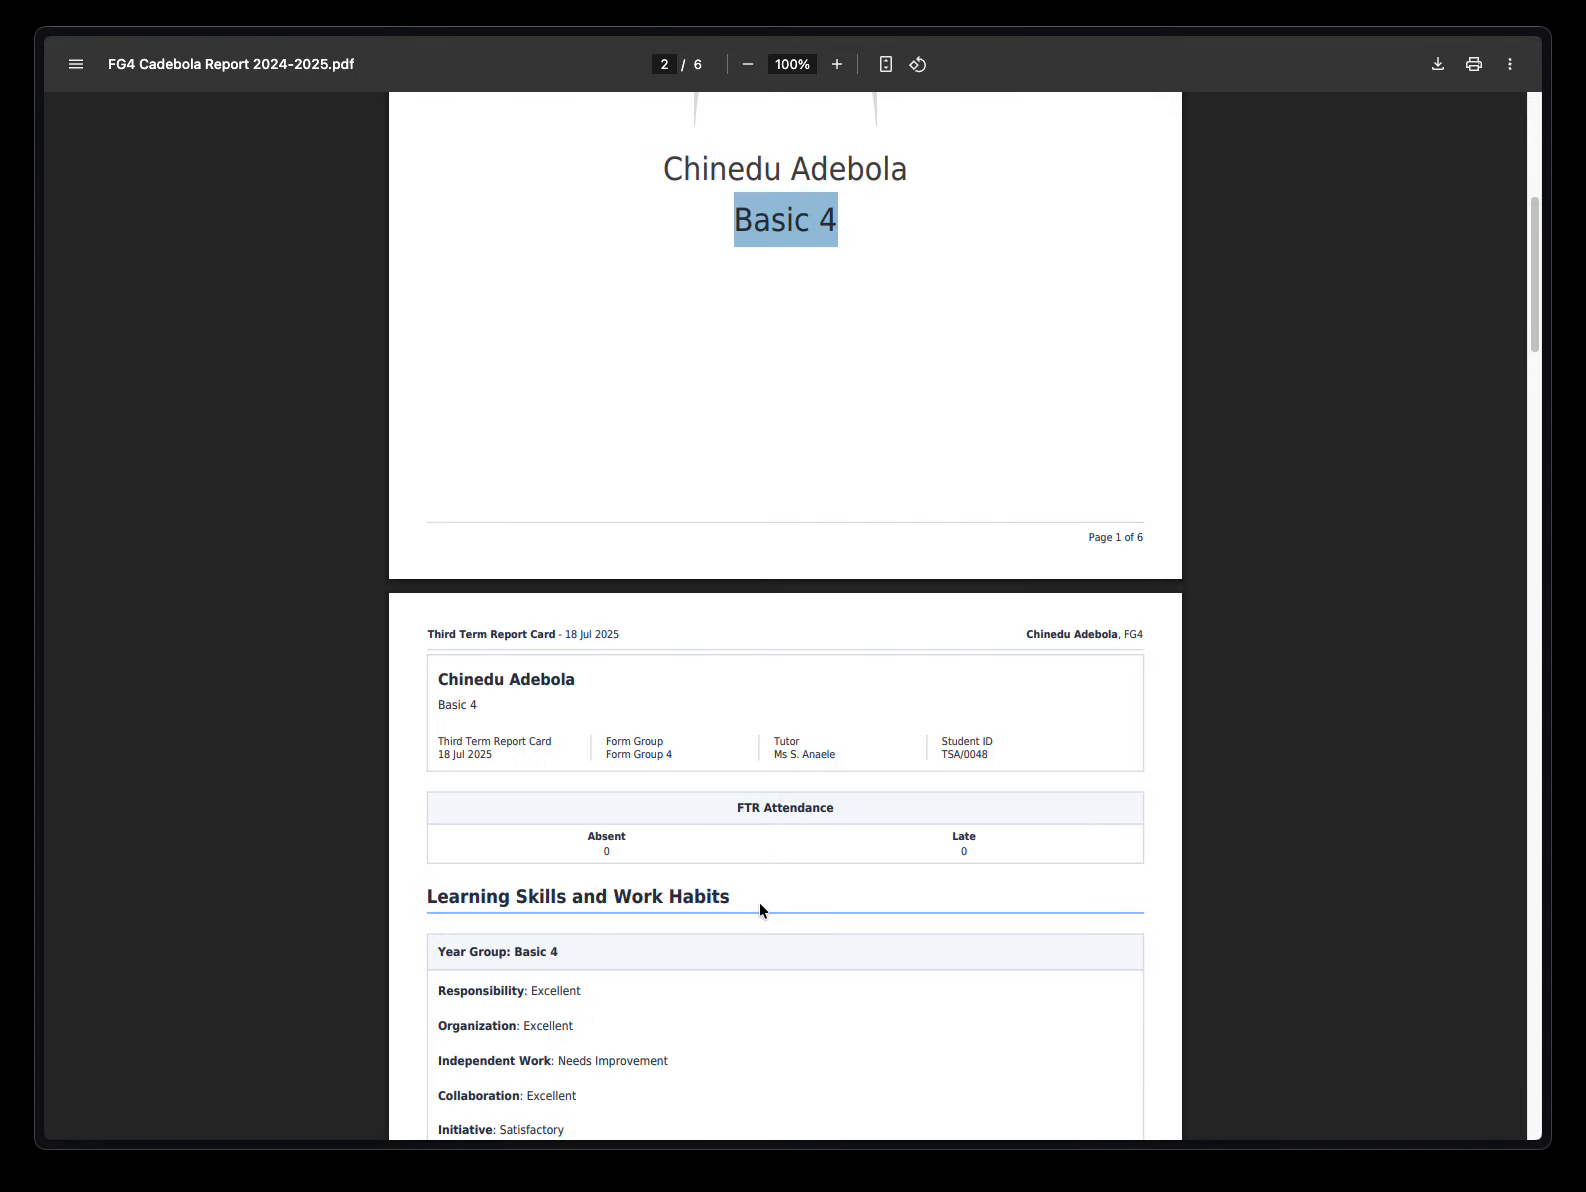
pyautogui.scroll(-3, 760, 902)
pyautogui.moveTo(438, 567); pyautogui.dragTo(476, 569)
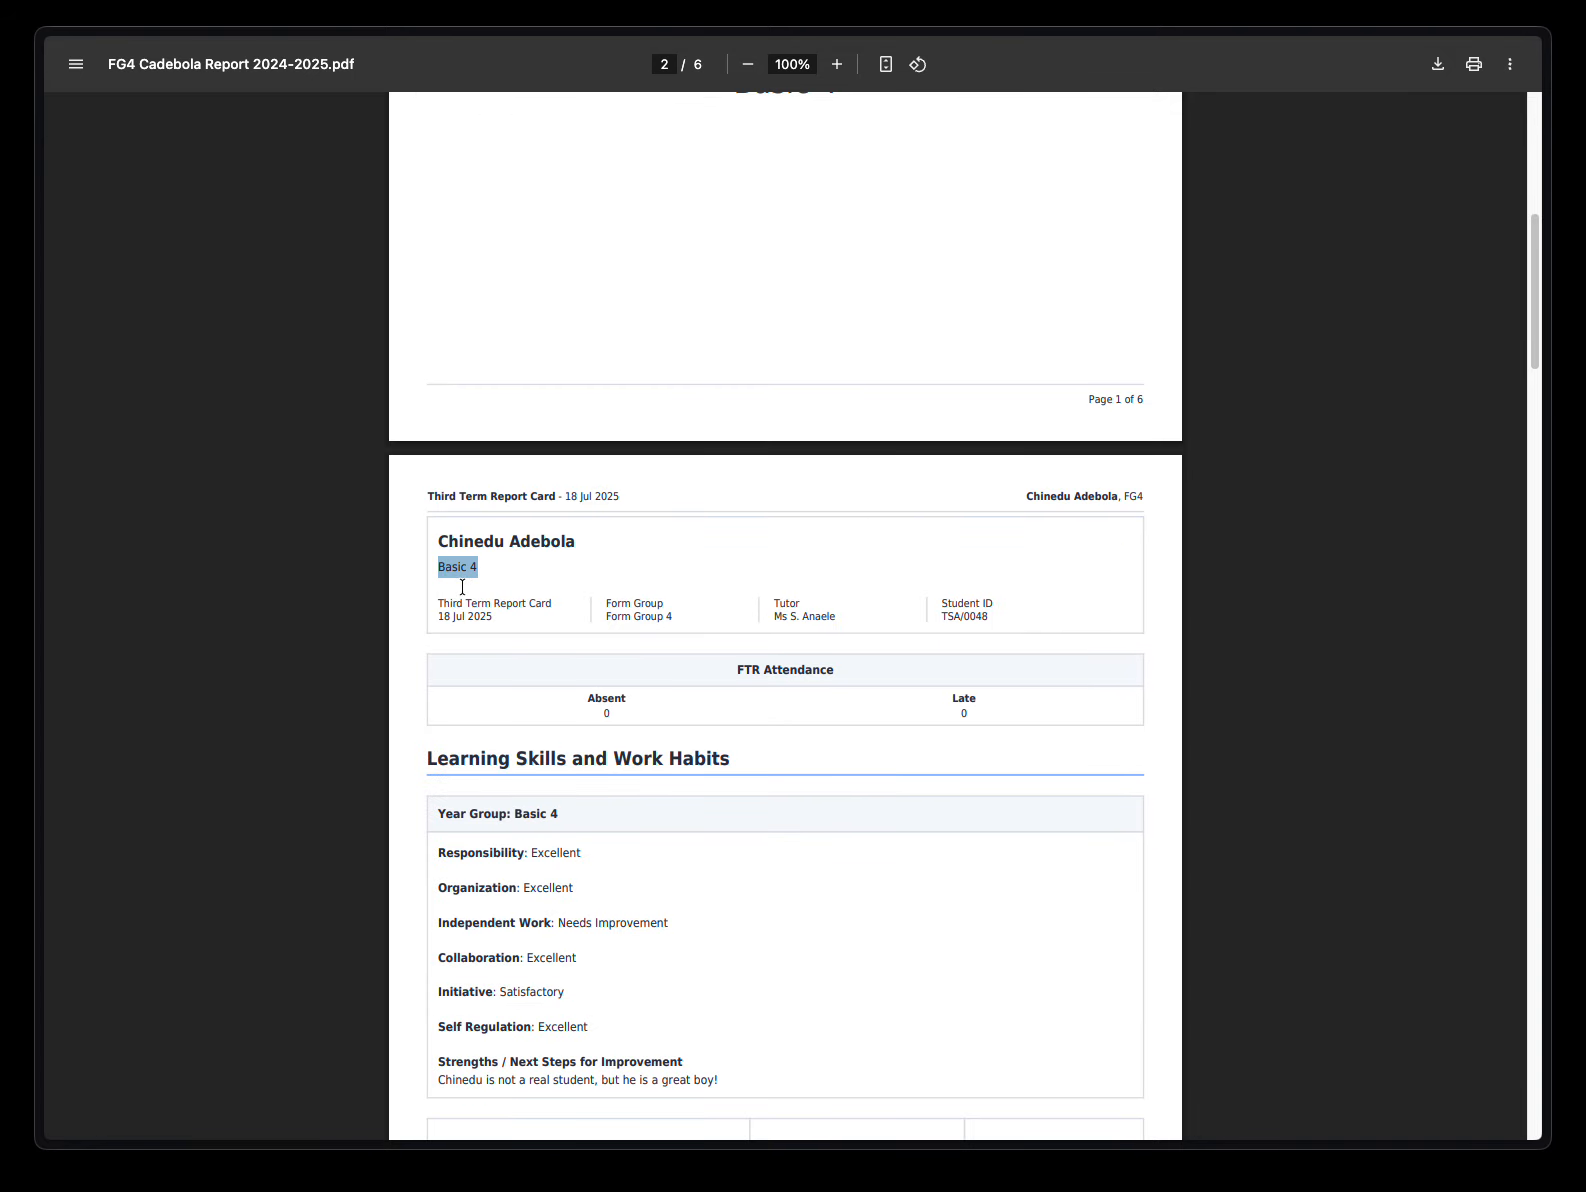
pyautogui.moveTo(777, 617); pyautogui.dragTo(853, 617)
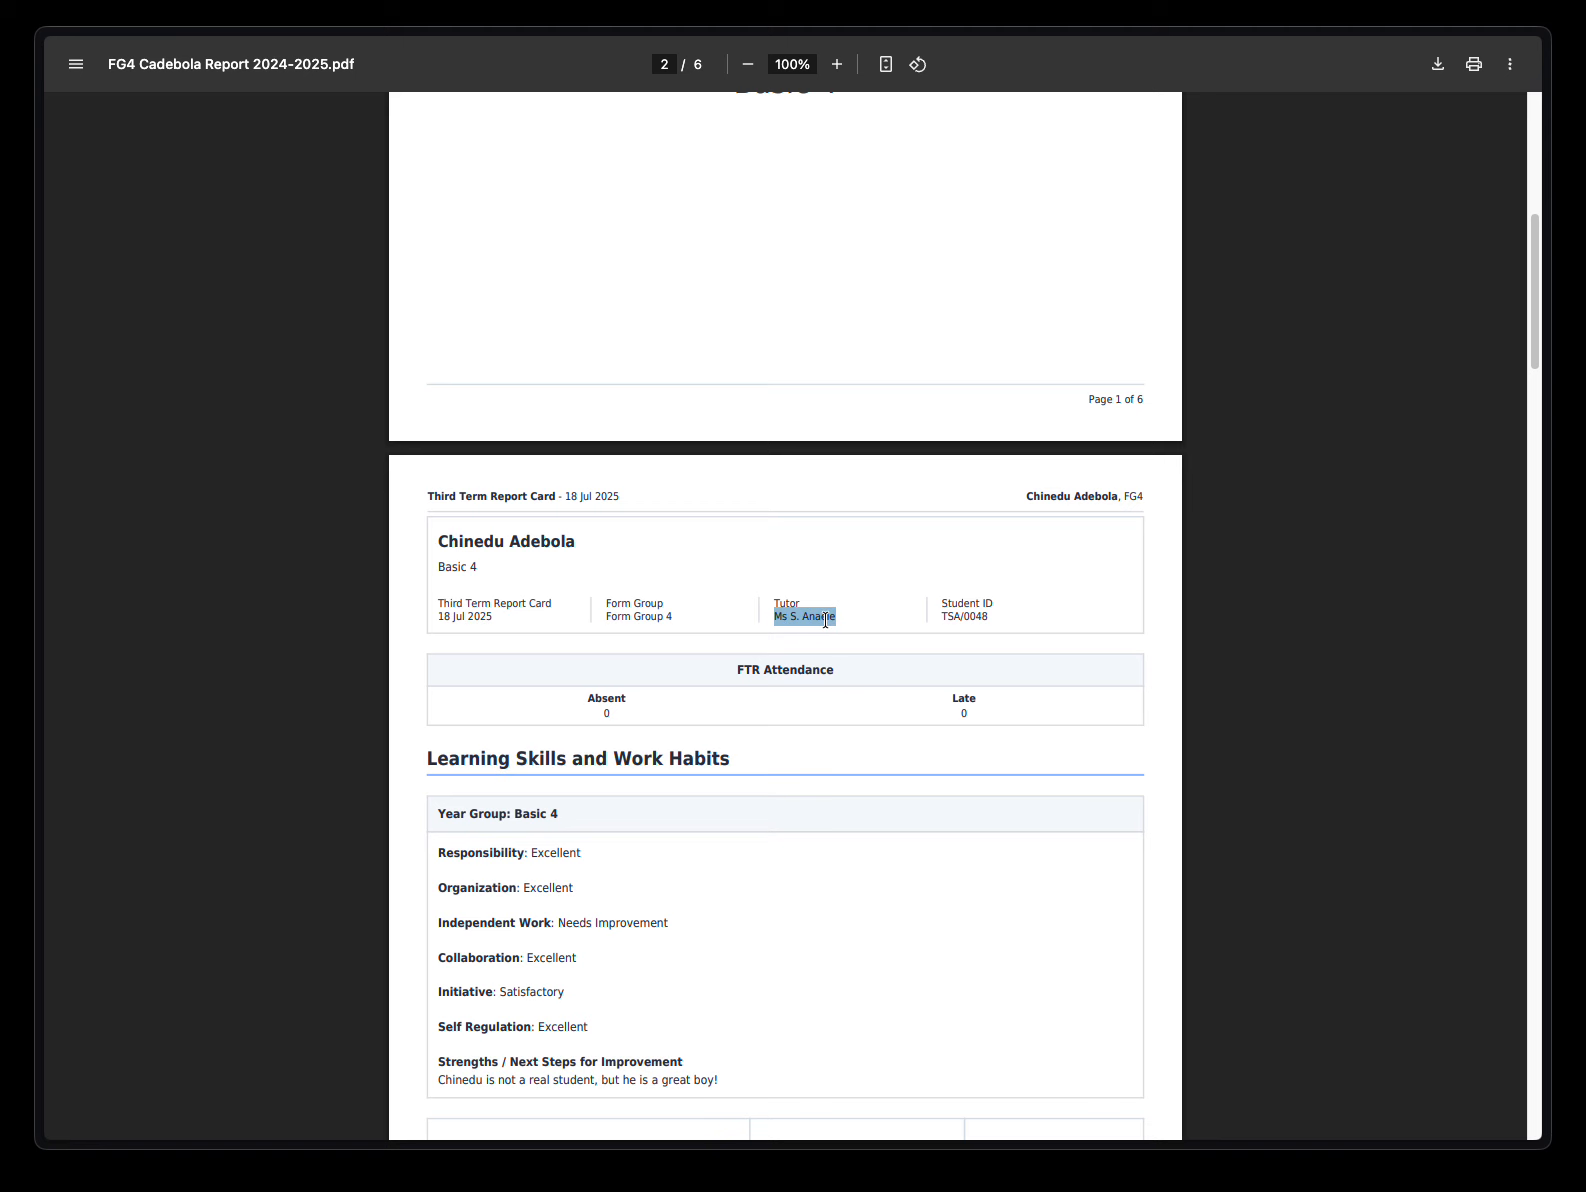
pyautogui.click(825, 621)
pyautogui.scroll(-1, 816, 640)
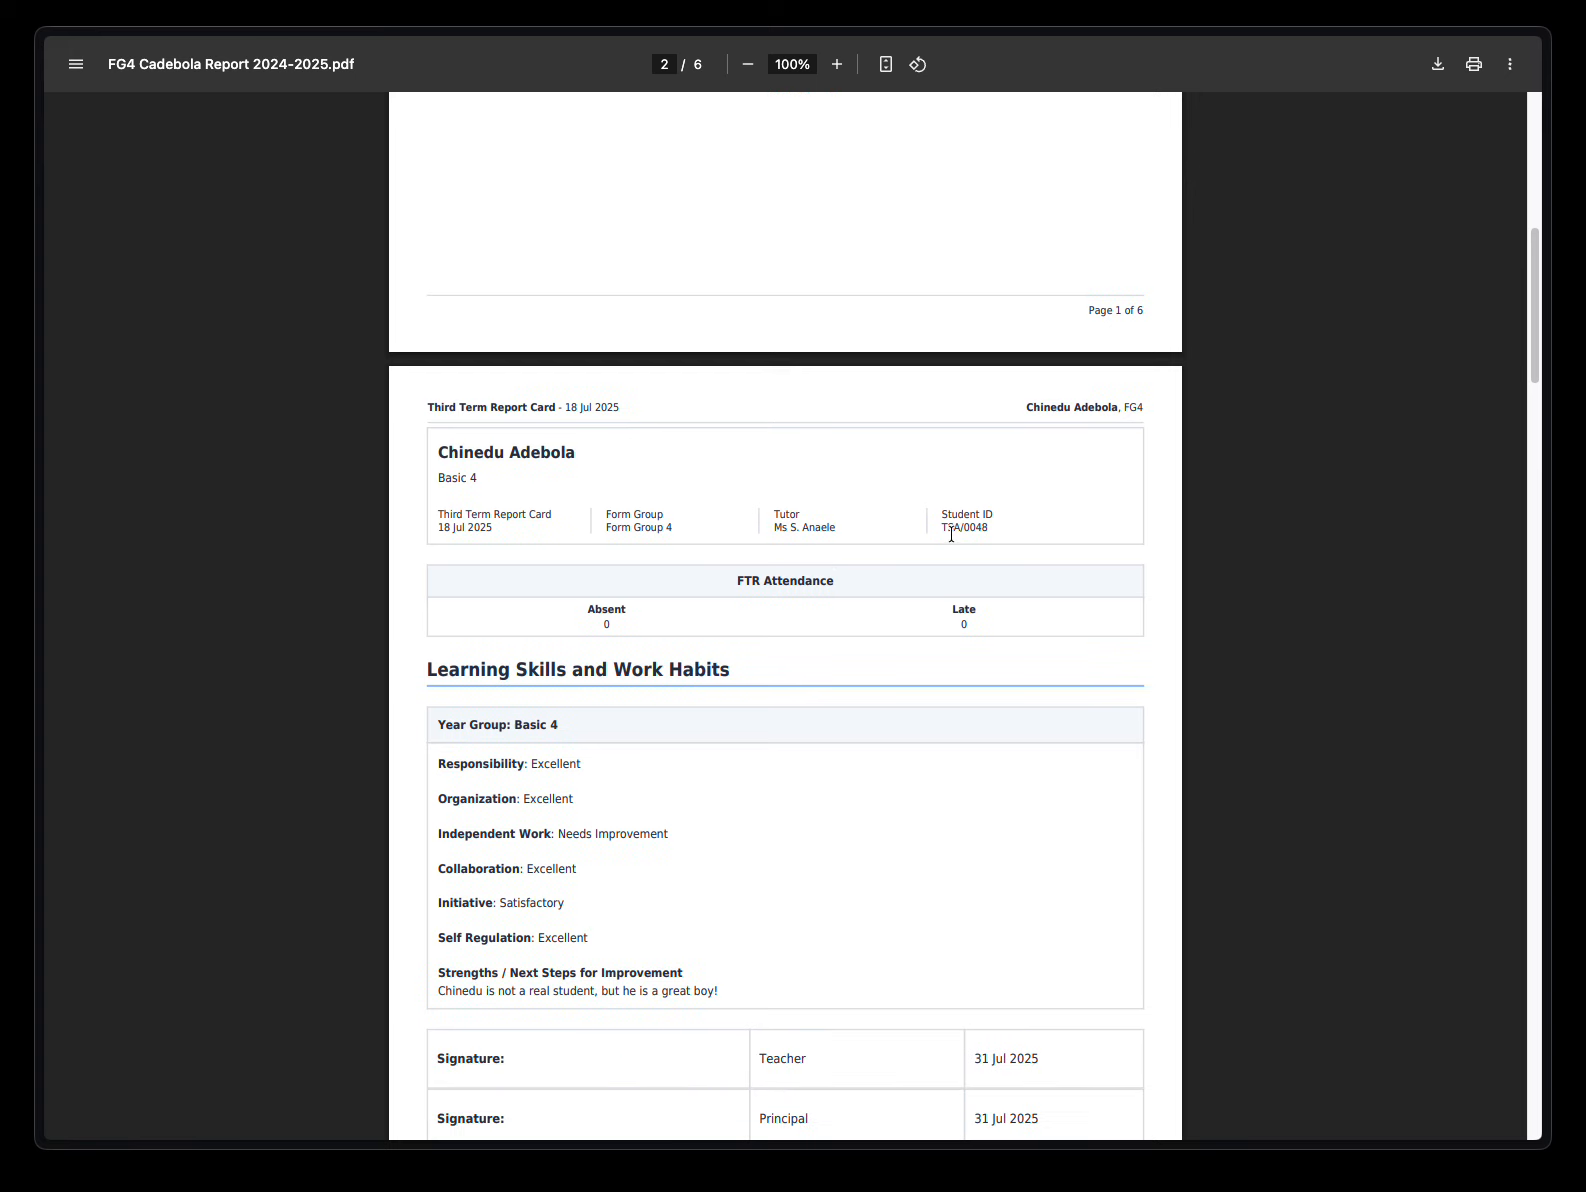
pyautogui.moveTo(948, 533); pyautogui.dragTo(997, 532)
# - Check the Learning Skills and Work Habits ratings and the Strengths / Next Steps for Improvement comment on page 2
pyautogui.scroll(-4, 712, 668)
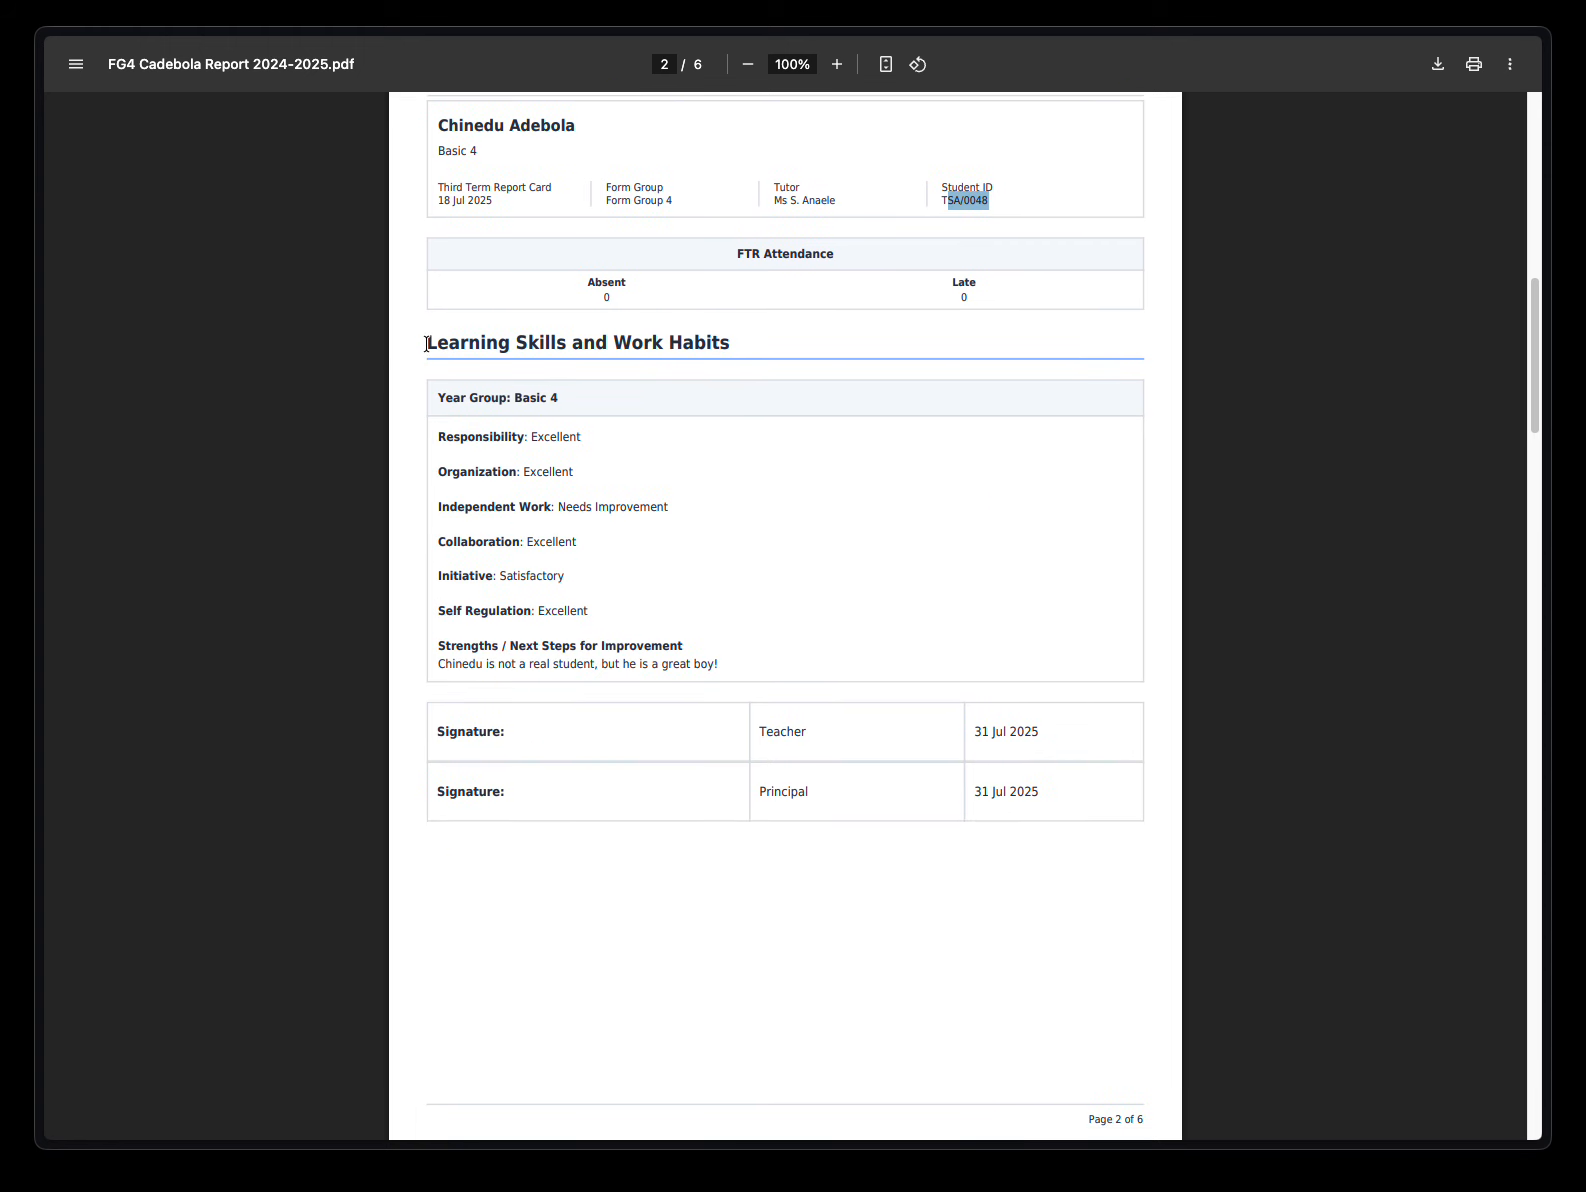
pyautogui.moveTo(428, 345); pyautogui.dragTo(735, 347)
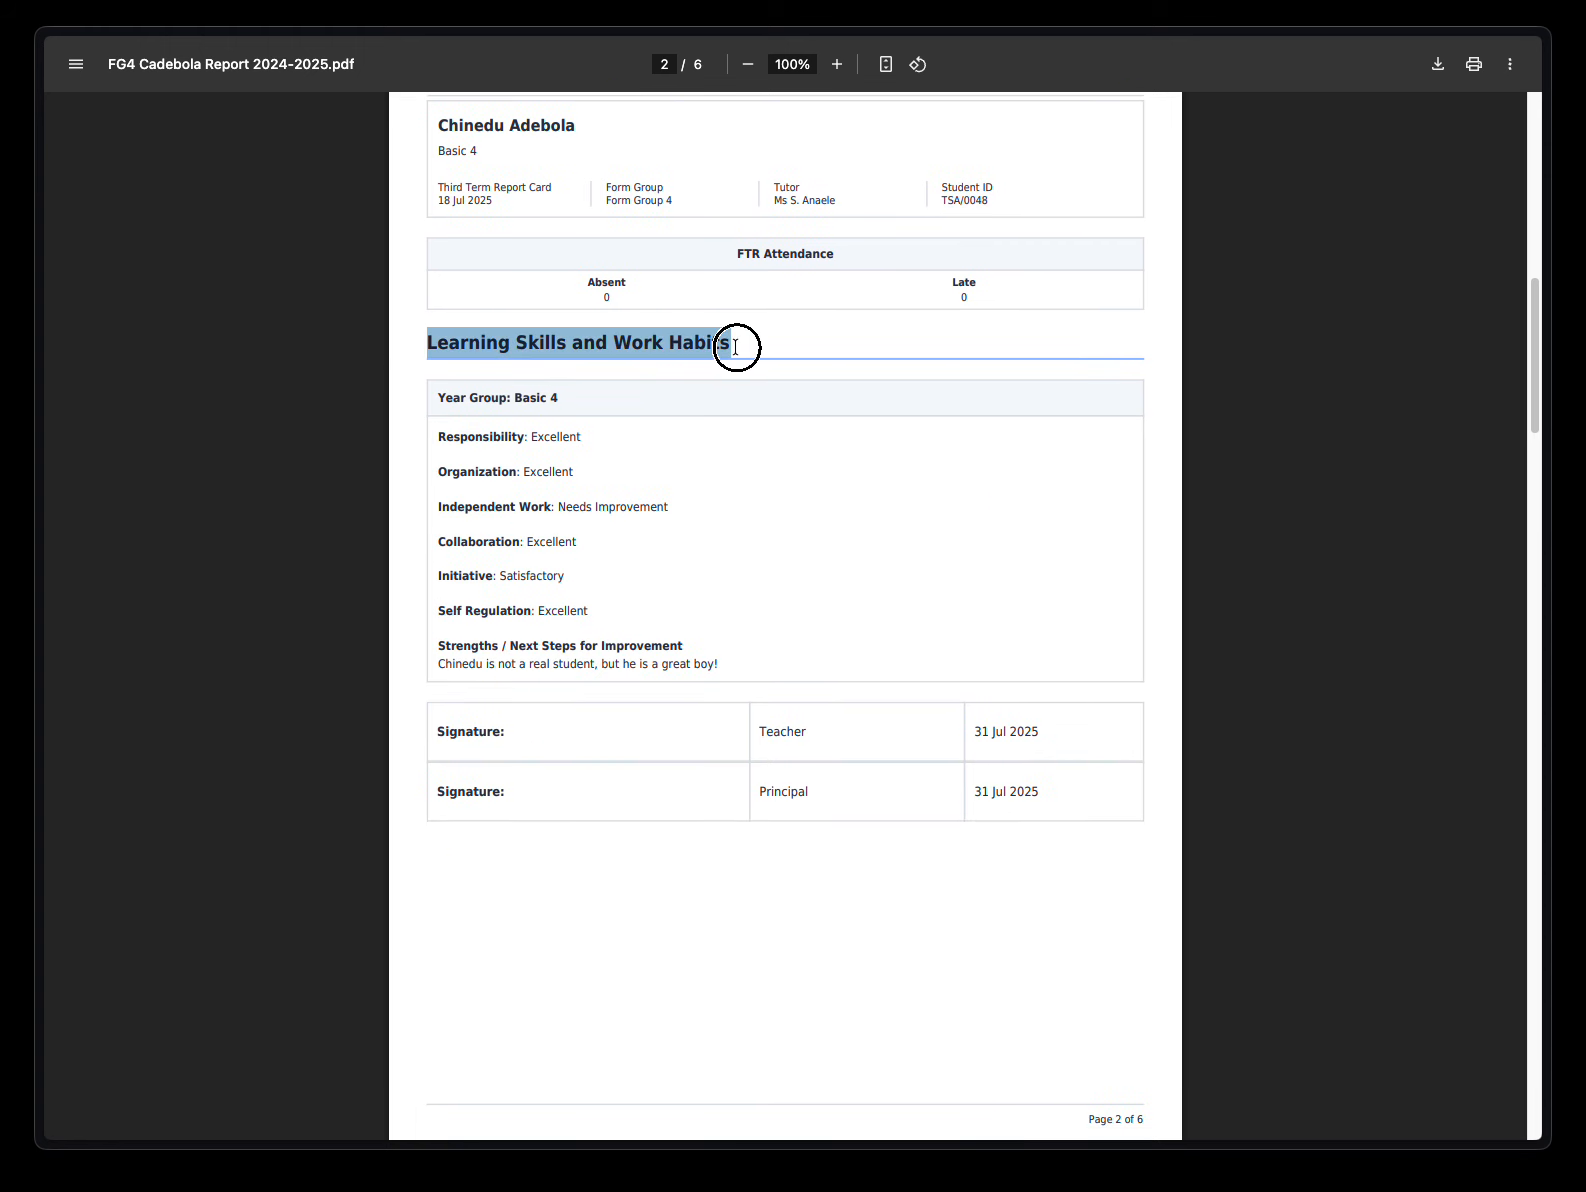
pyautogui.doubleClick(540, 438)
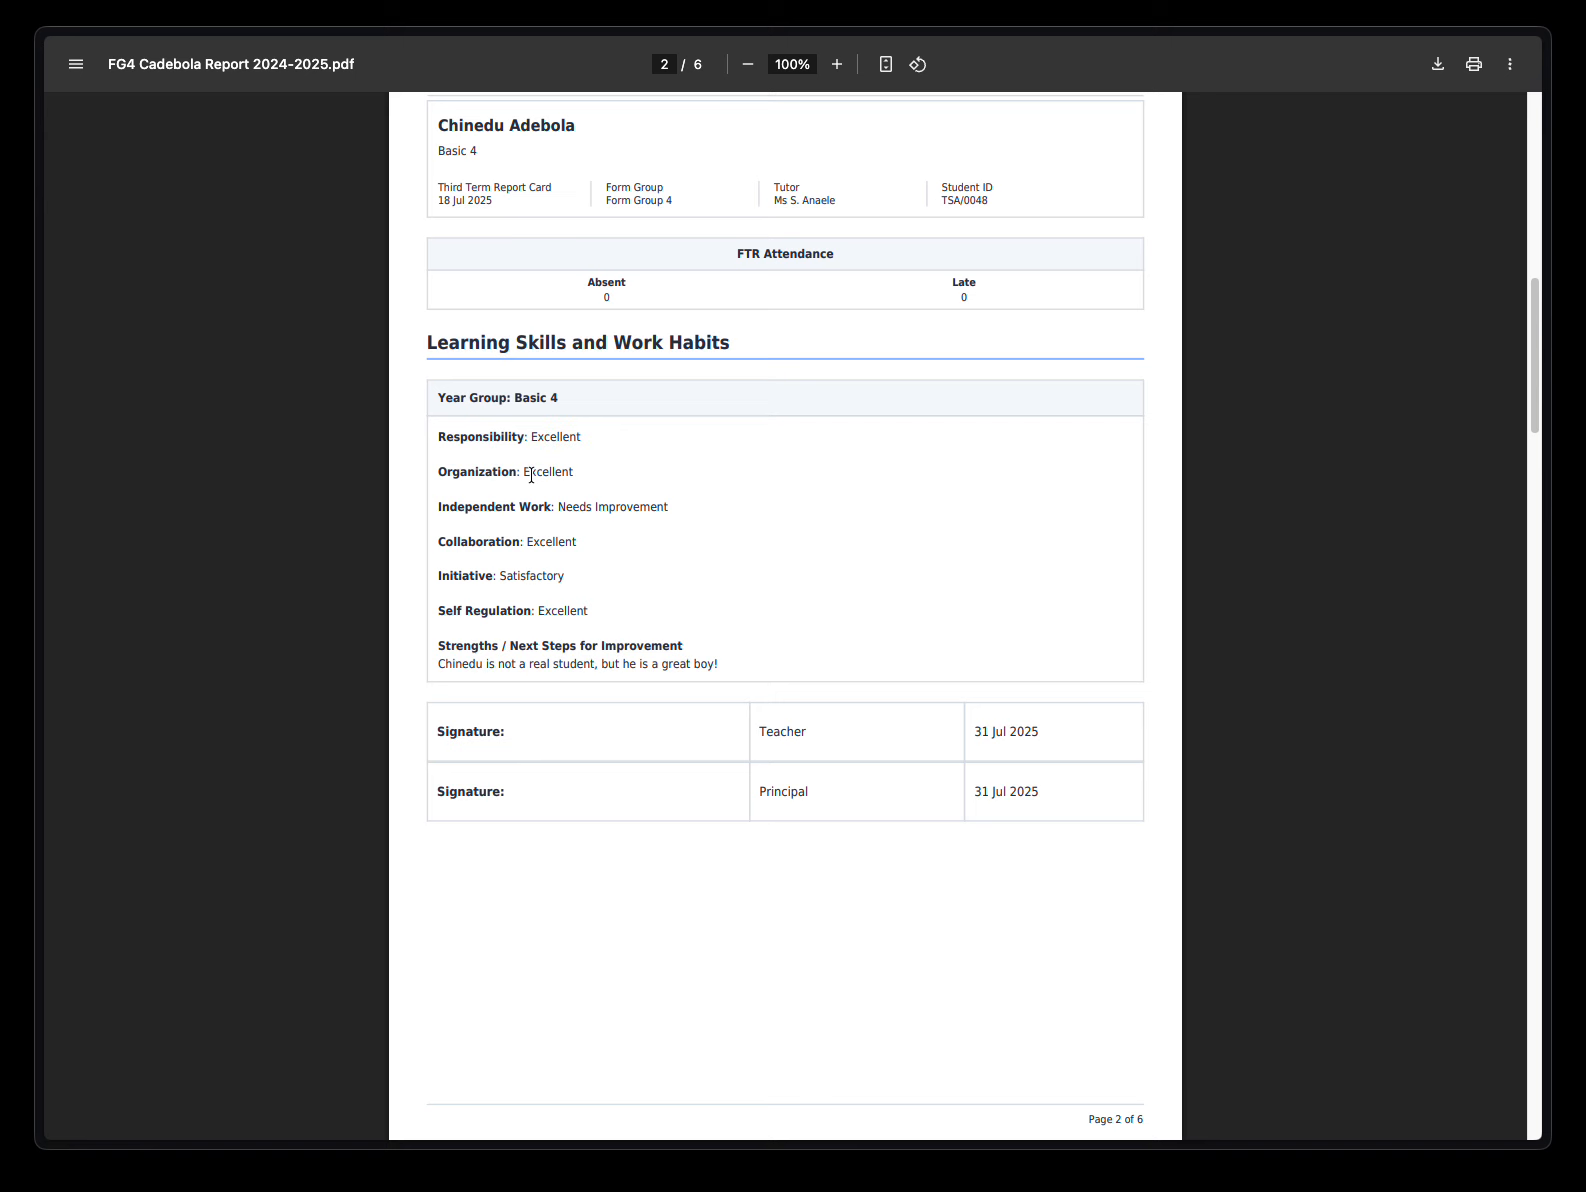
pyautogui.doubleClick(531, 472)
pyautogui.moveTo(557, 506); pyautogui.dragTo(668, 505)
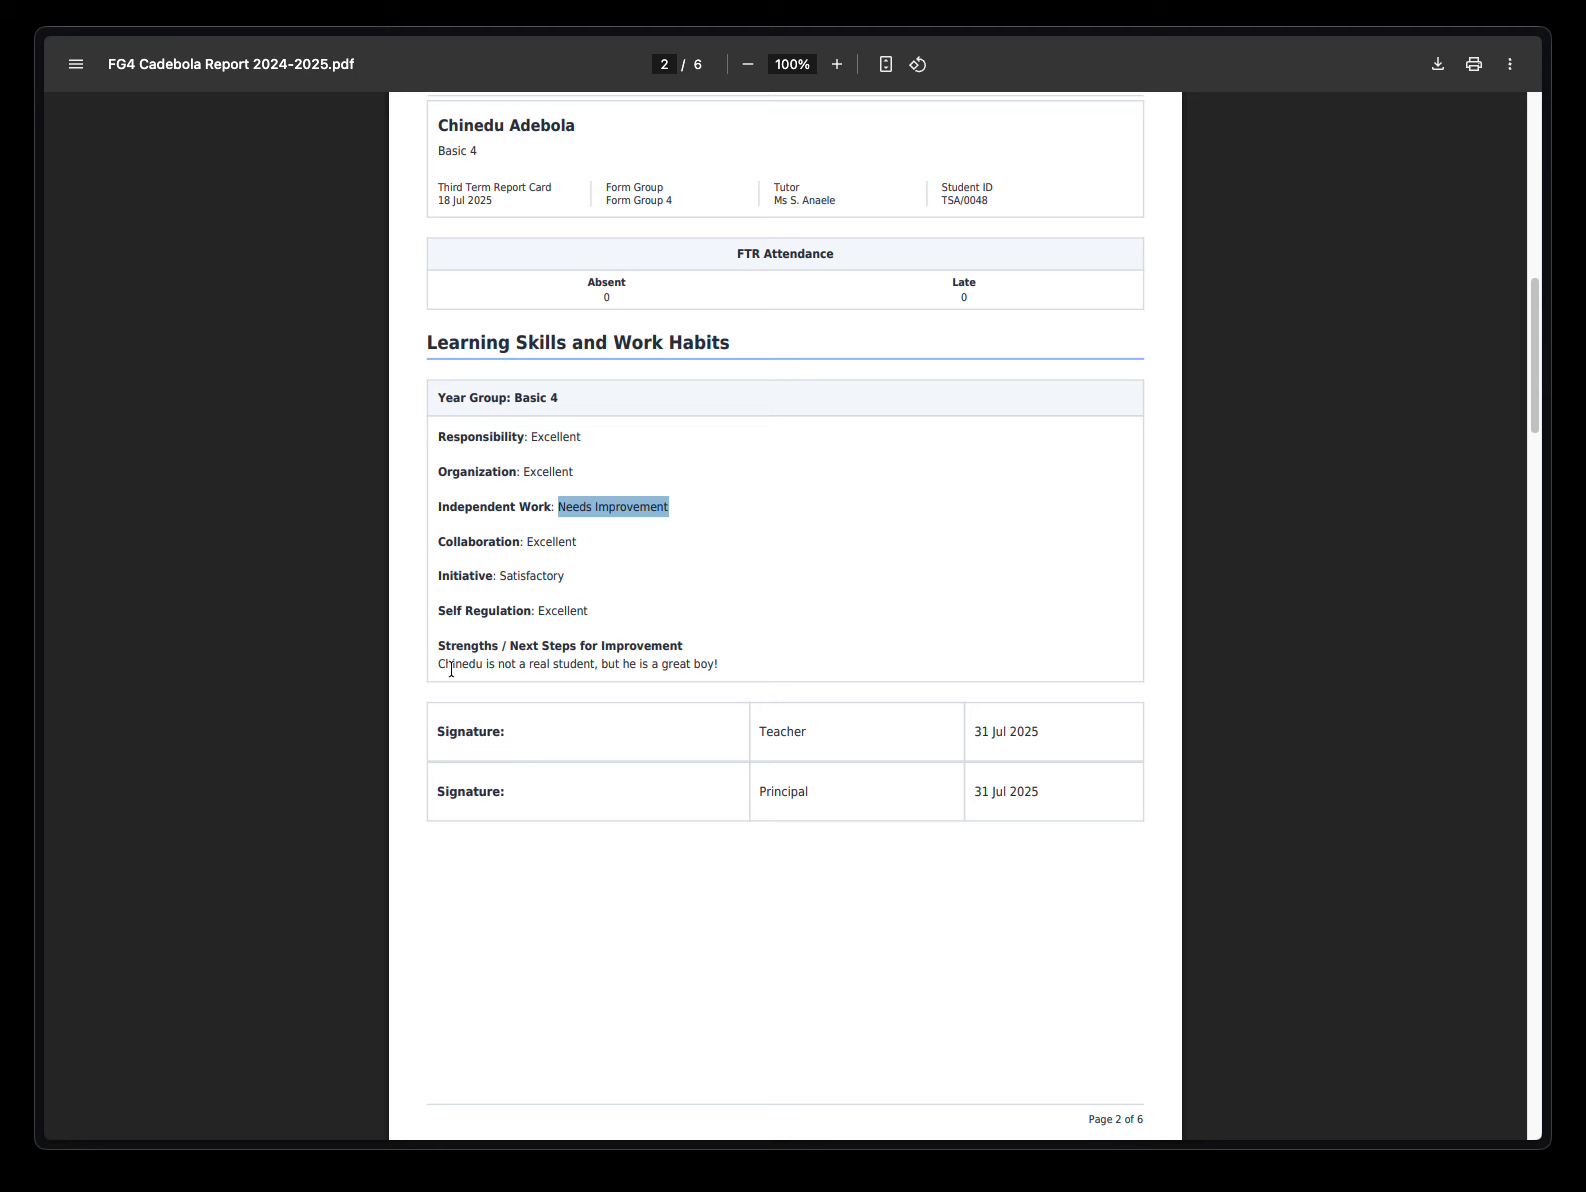
pyautogui.click(745, 665)
# - Examine the course table on page 3, comparing the three term score columns and the Term Score 3 attainments for AgSci, Arts and English
pyautogui.scroll(-9, 724, 647)
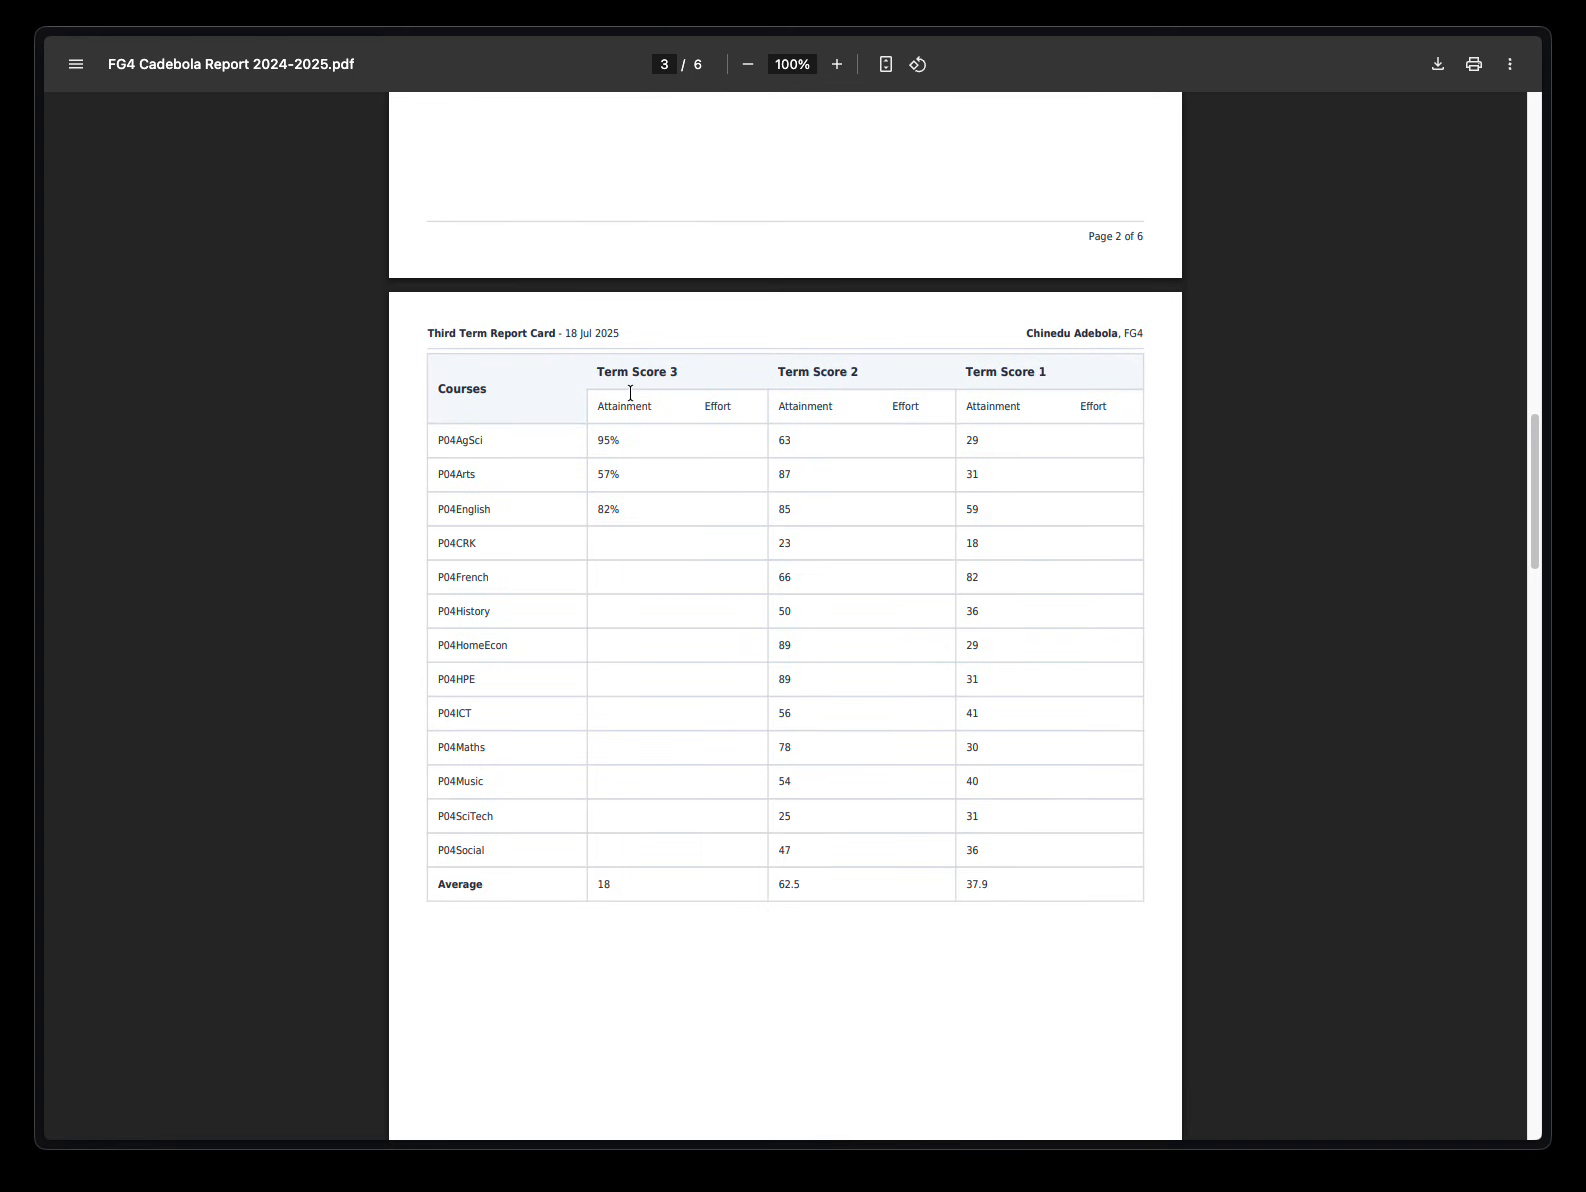
pyautogui.click(1029, 374)
pyautogui.moveTo(1029, 374); pyautogui.dragTo(965, 373)
pyautogui.moveTo(866, 372); pyautogui.dragTo(601, 372)
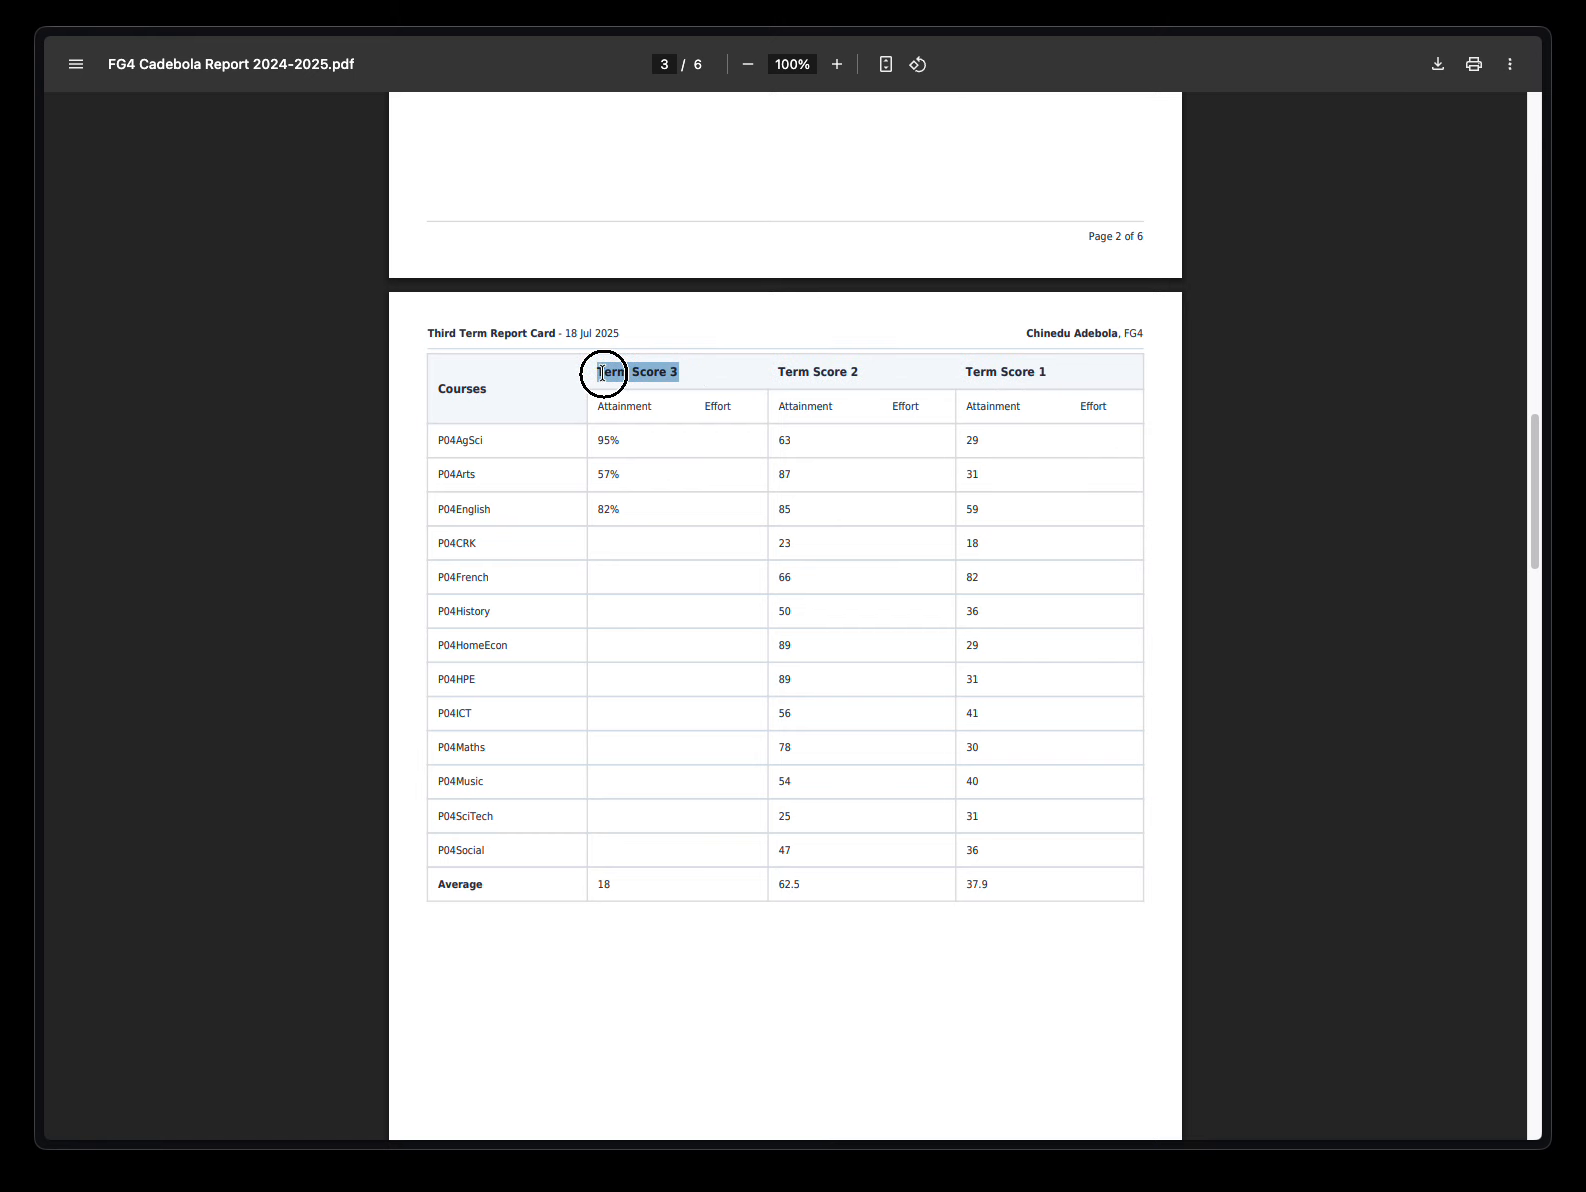
pyautogui.moveTo(597, 444); pyautogui.dragTo(620, 462)
pyautogui.doubleClick(600, 473)
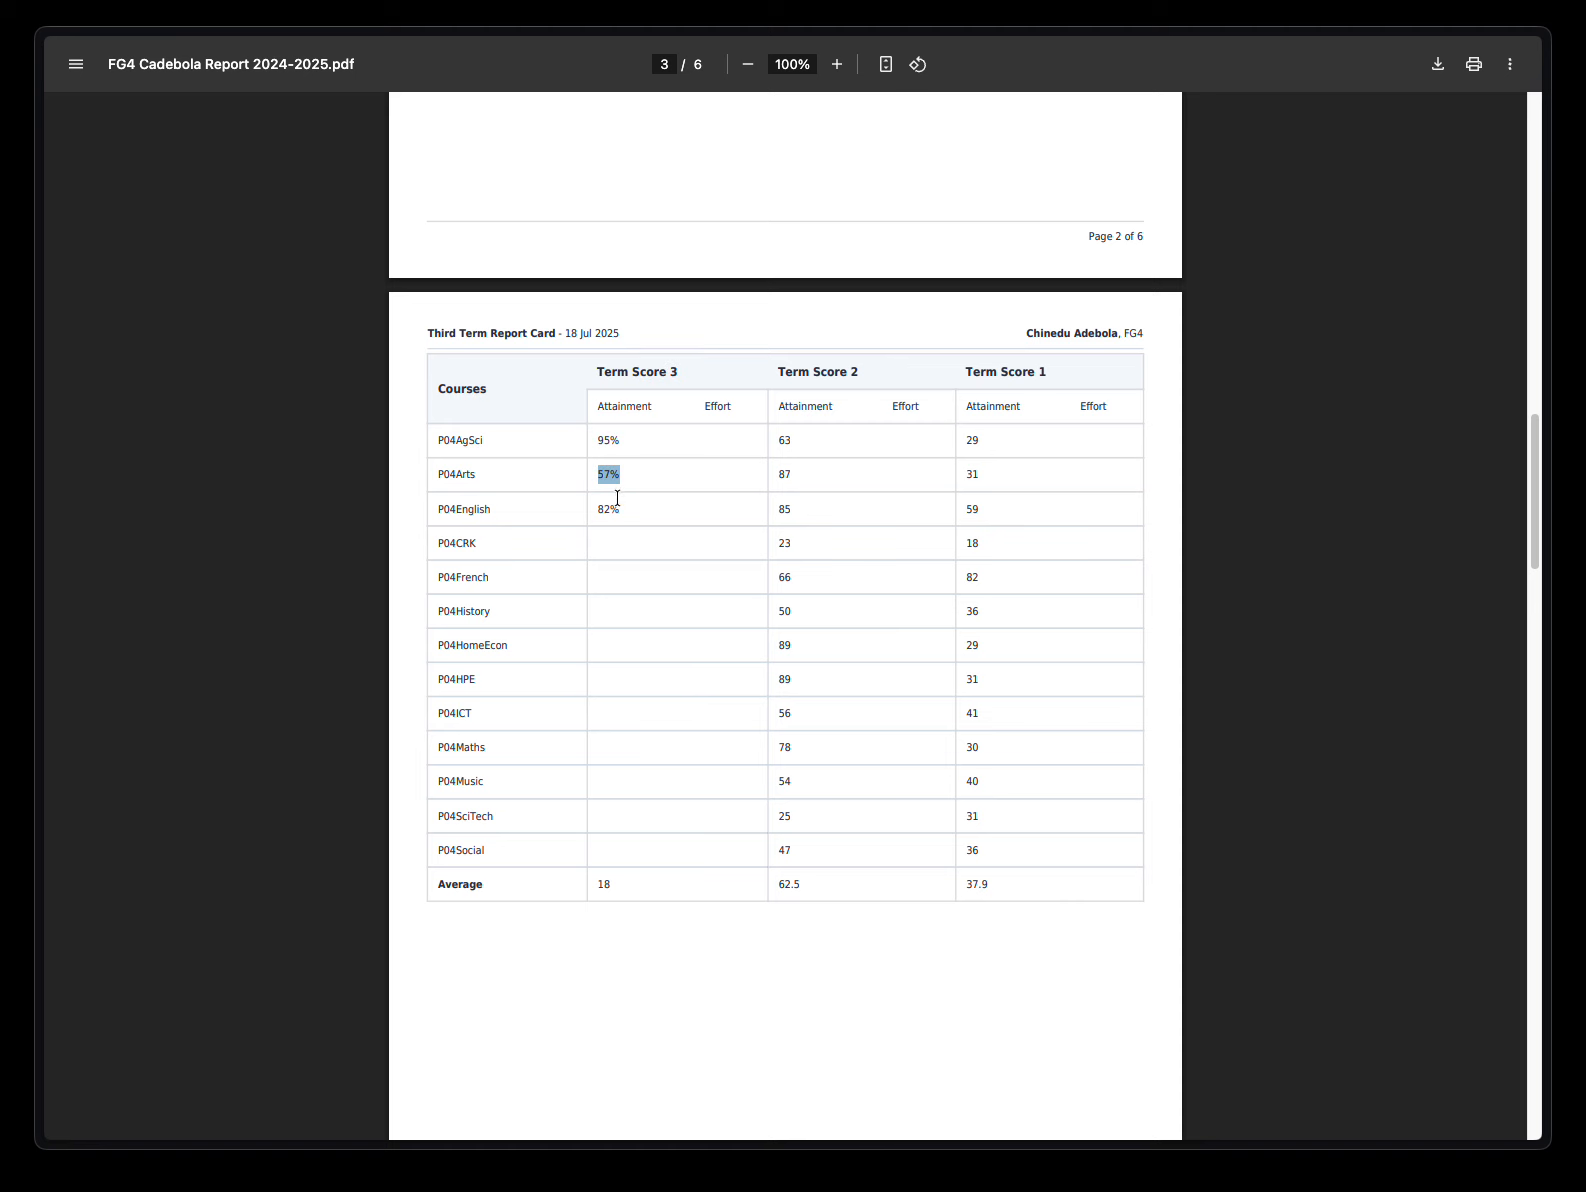
pyautogui.doubleClick(604, 510)
pyautogui.moveTo(1051, 379); pyautogui.dragTo(981, 380)
pyautogui.click(778, 373)
pyautogui.moveTo(683, 373); pyautogui.dragTo(572, 370)
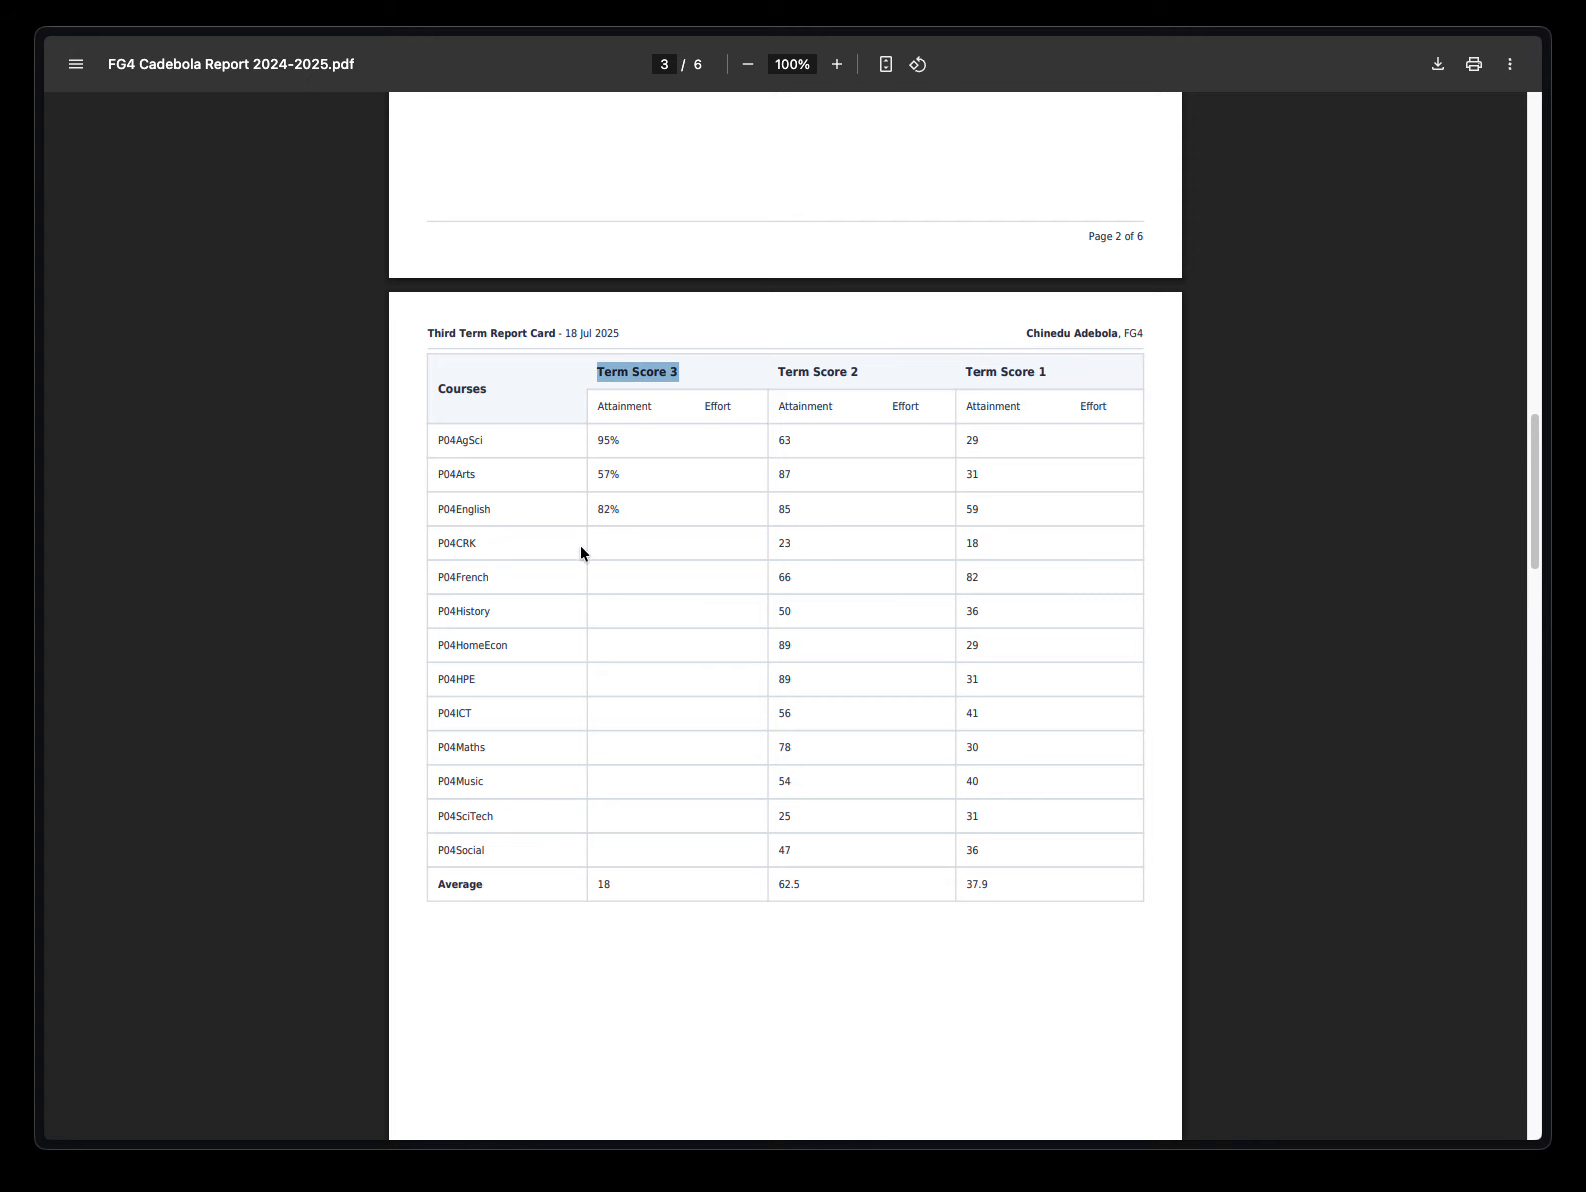
# - Check the 3rd Term Breakdown on page 4 against the course table on page 3, including the Term Score 3 average
pyautogui.scroll(-4, 621, 772)
pyautogui.scroll(-8, 621, 780)
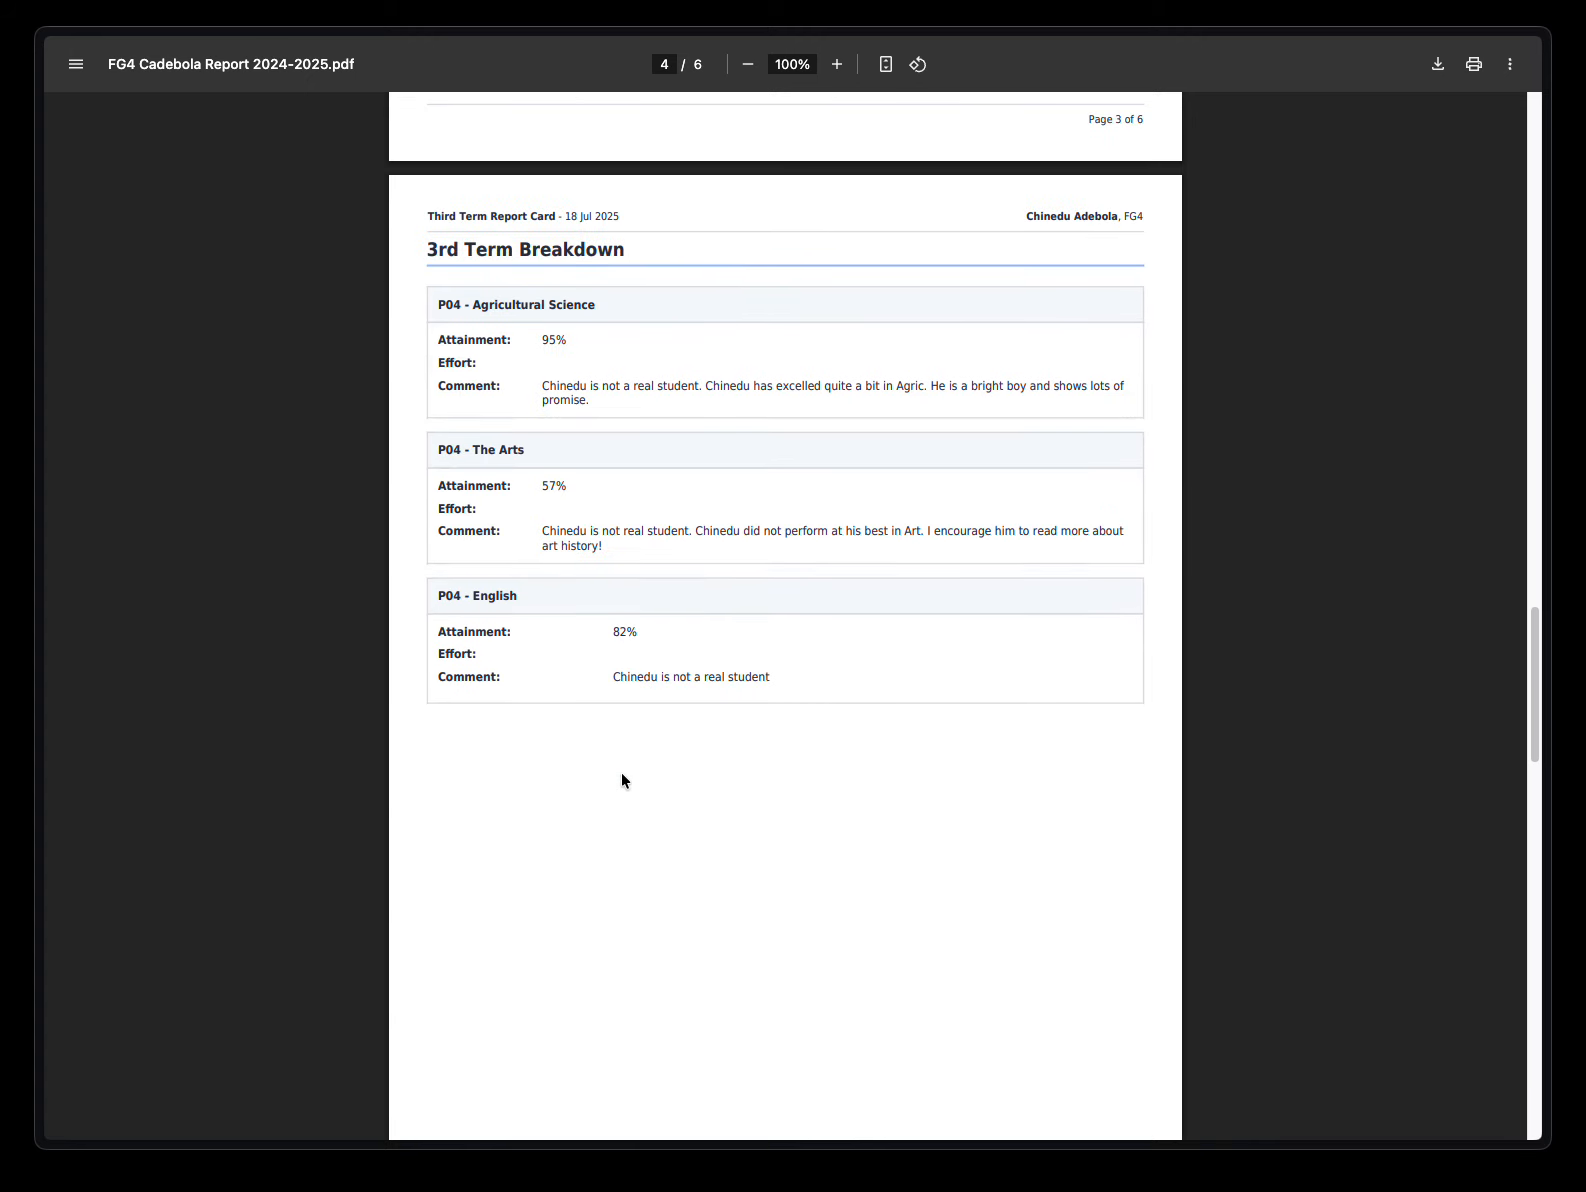
pyautogui.scroll(1, 648, 693)
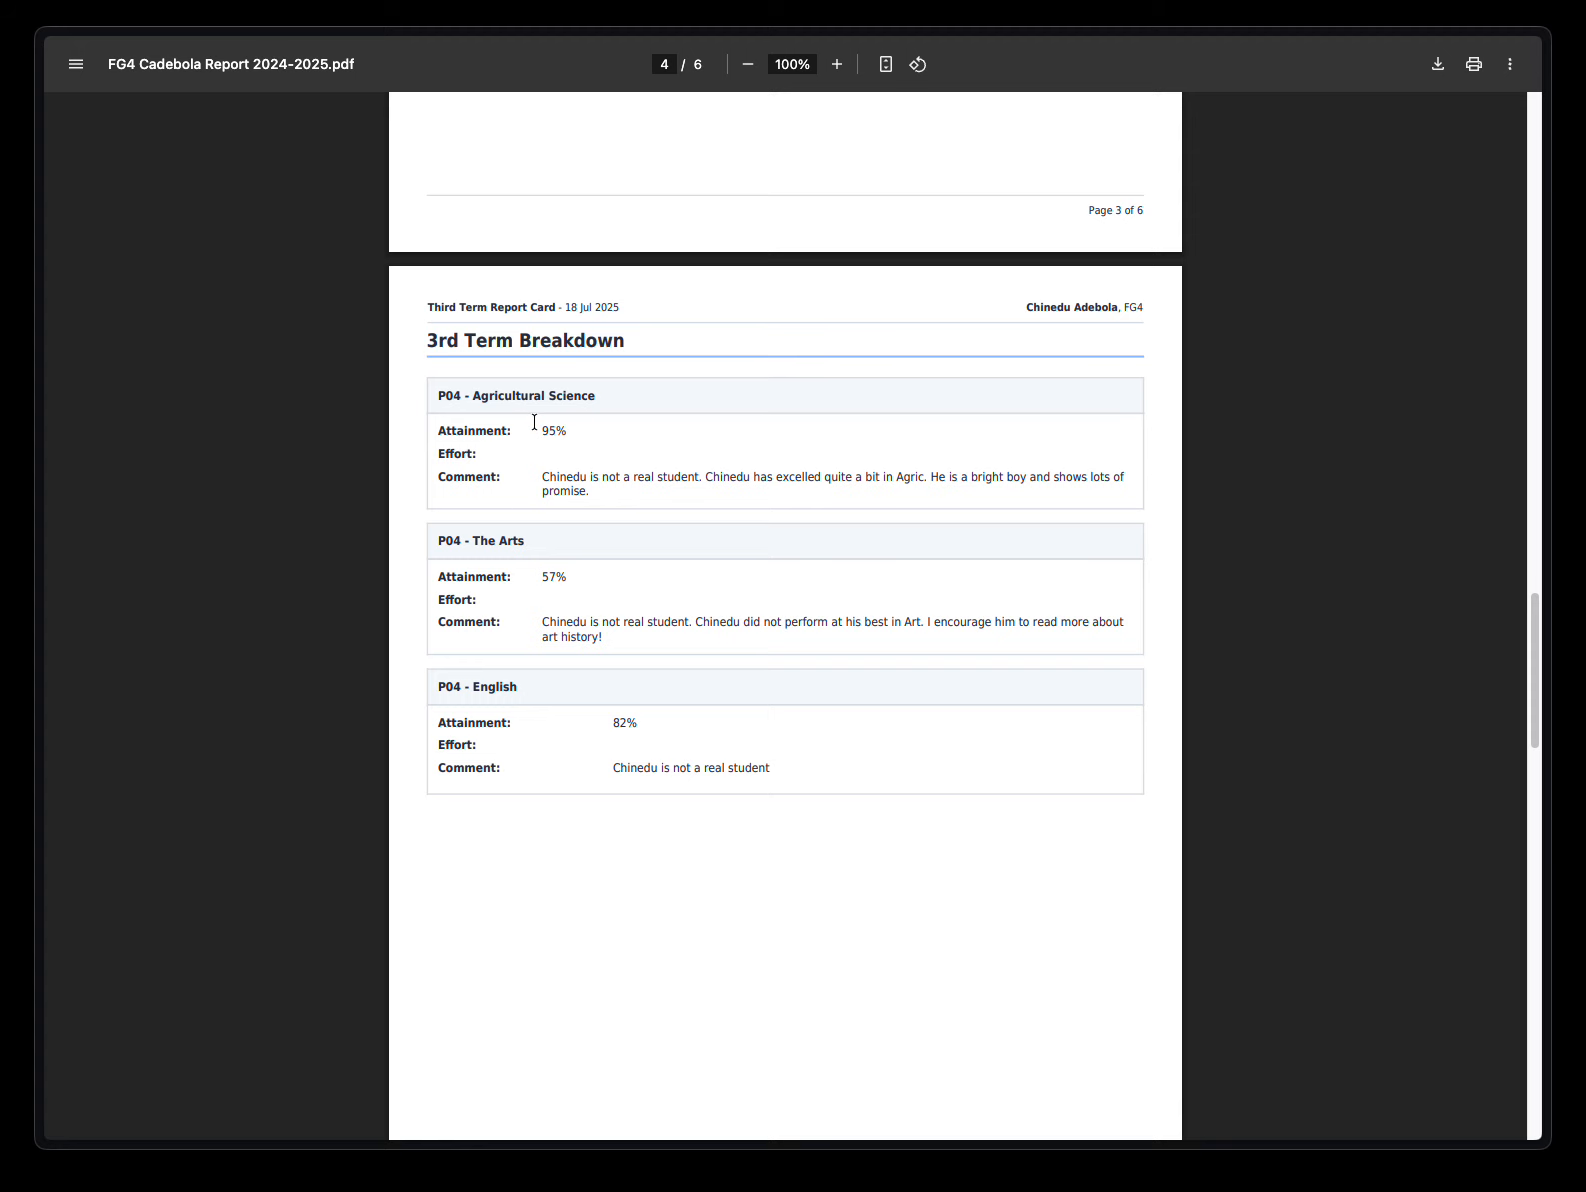
pyautogui.scroll(8, 517, 438)
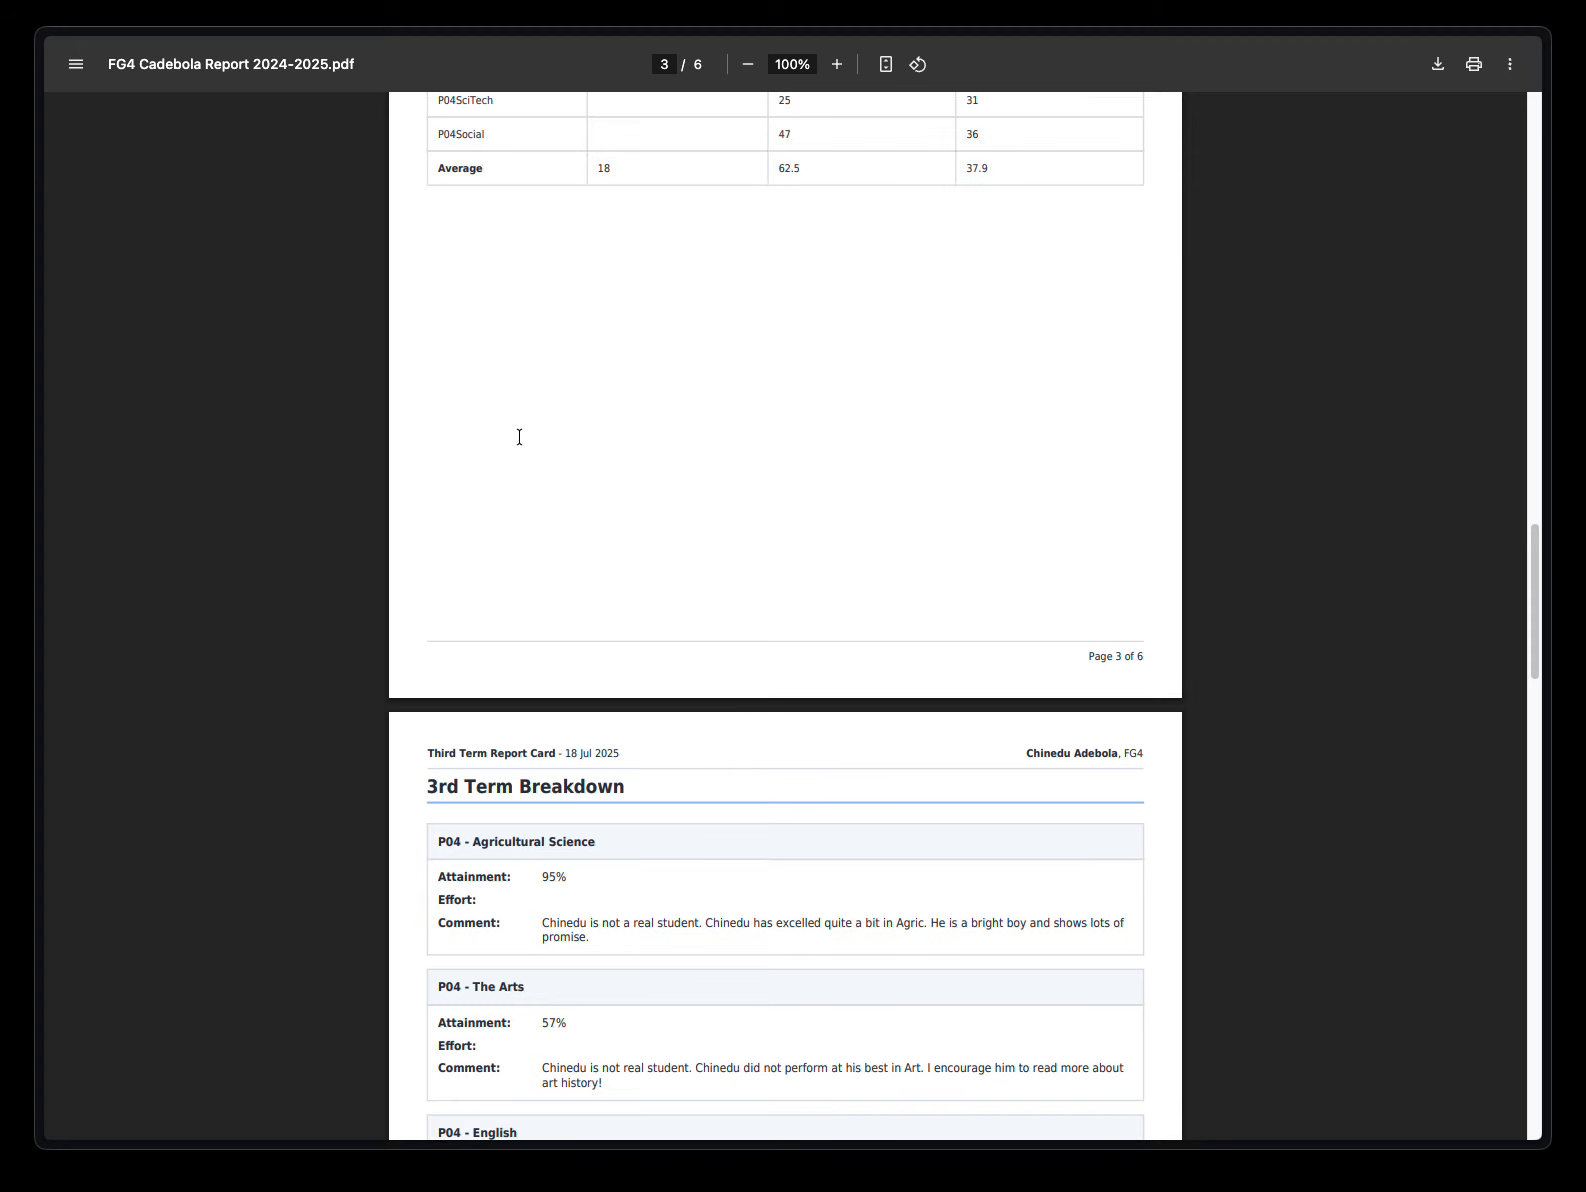
pyautogui.scroll(5, 519, 437)
pyautogui.scroll(-1, 520, 433)
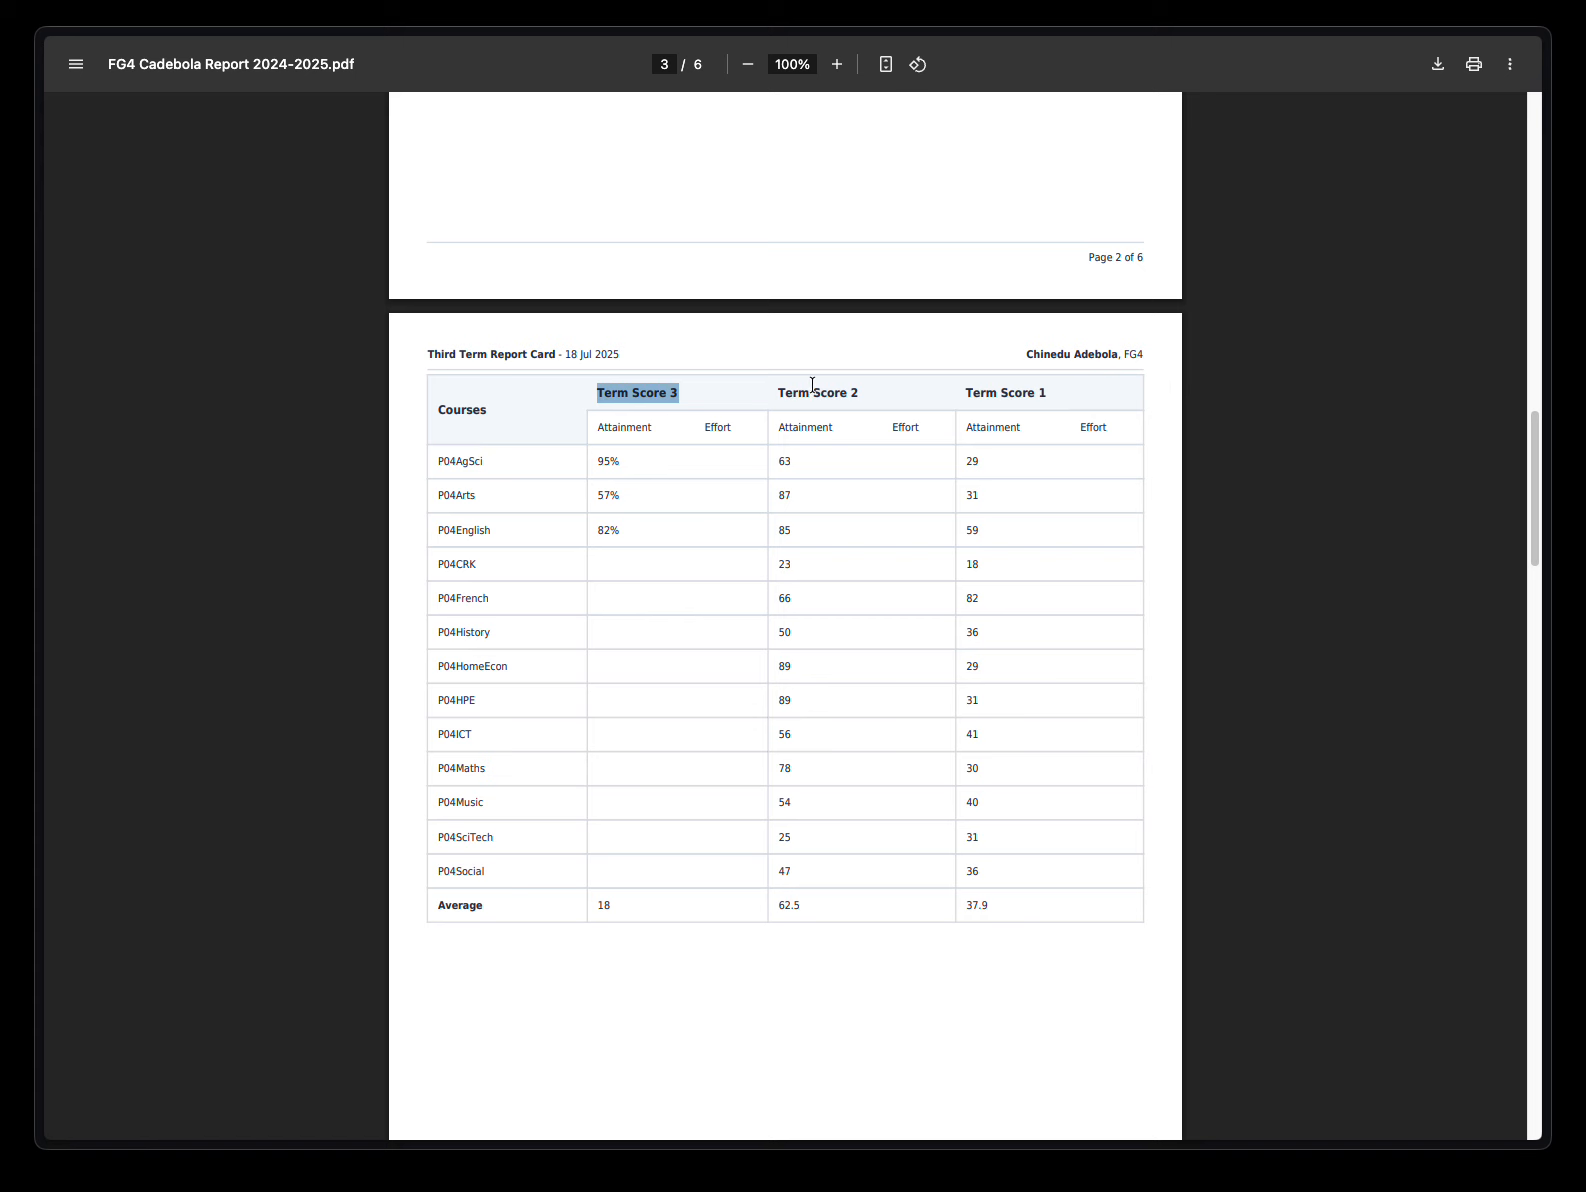
pyautogui.click(605, 907)
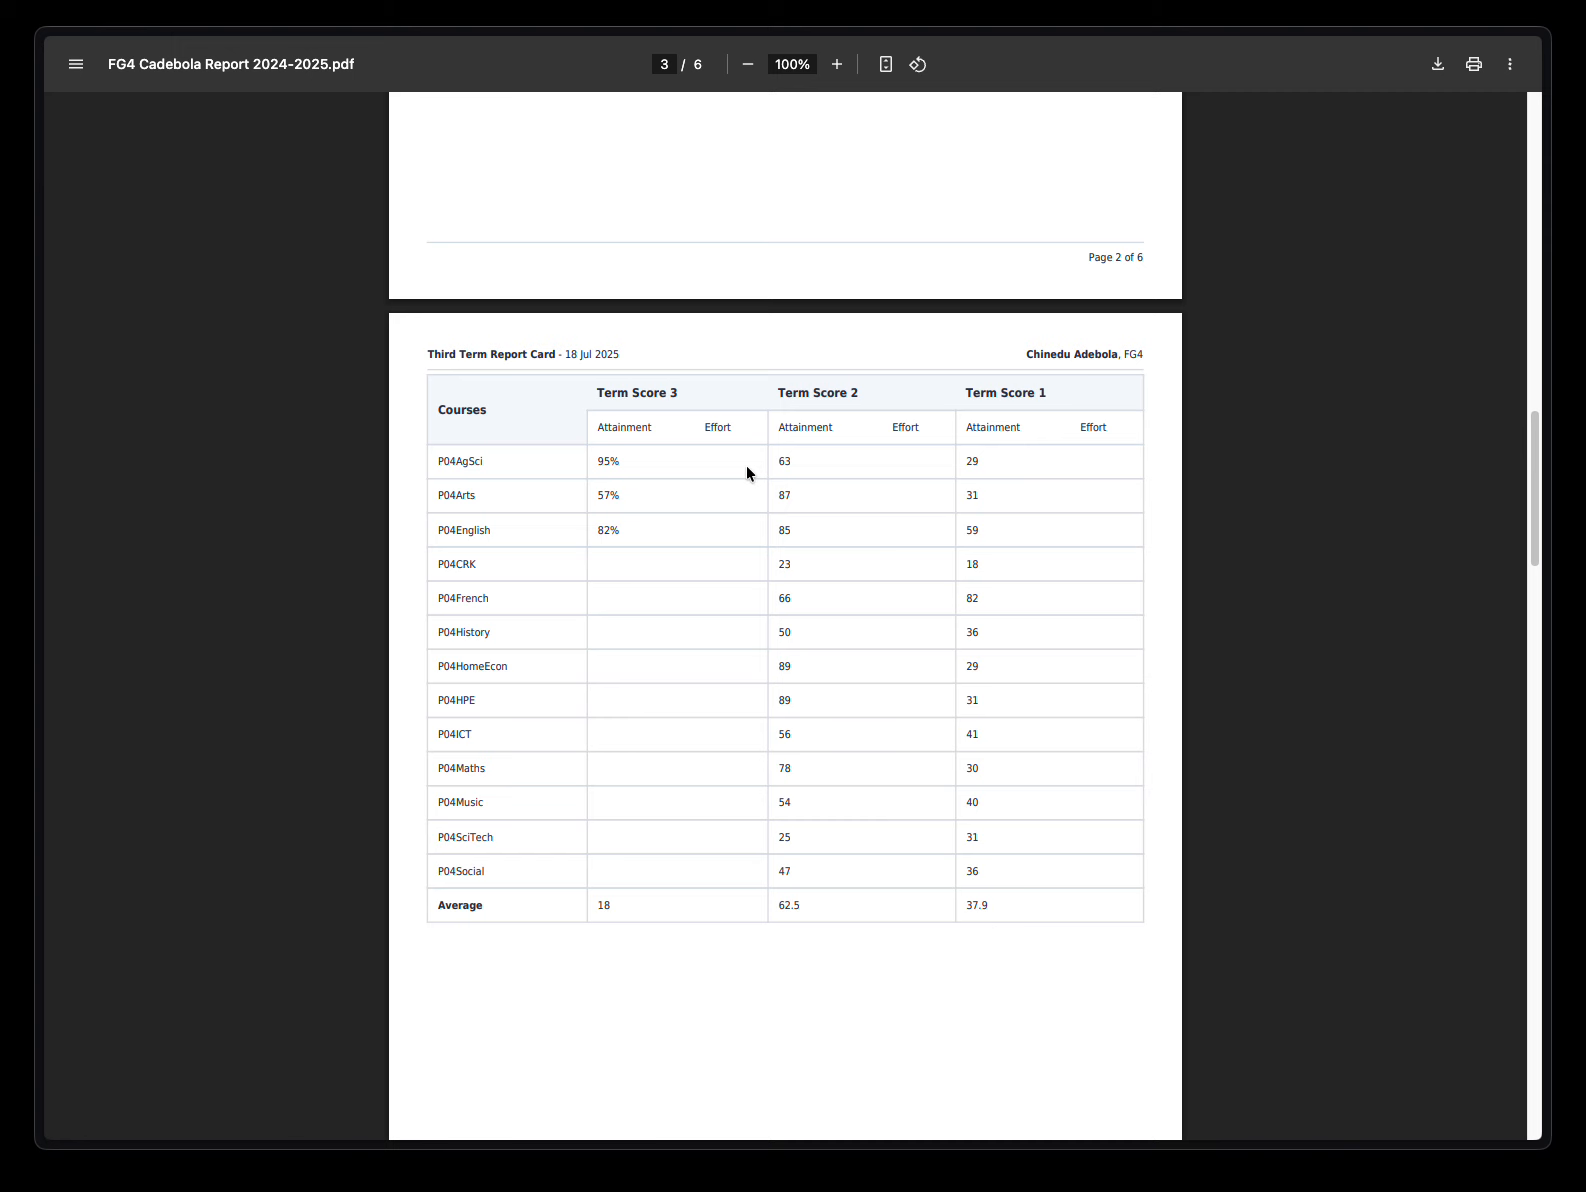
# - Read the attainment and comment entries for Agricultural Science, The Arts and English in the 3rd Term Breakdown on page 4
pyautogui.scroll(-9, 706, 735)
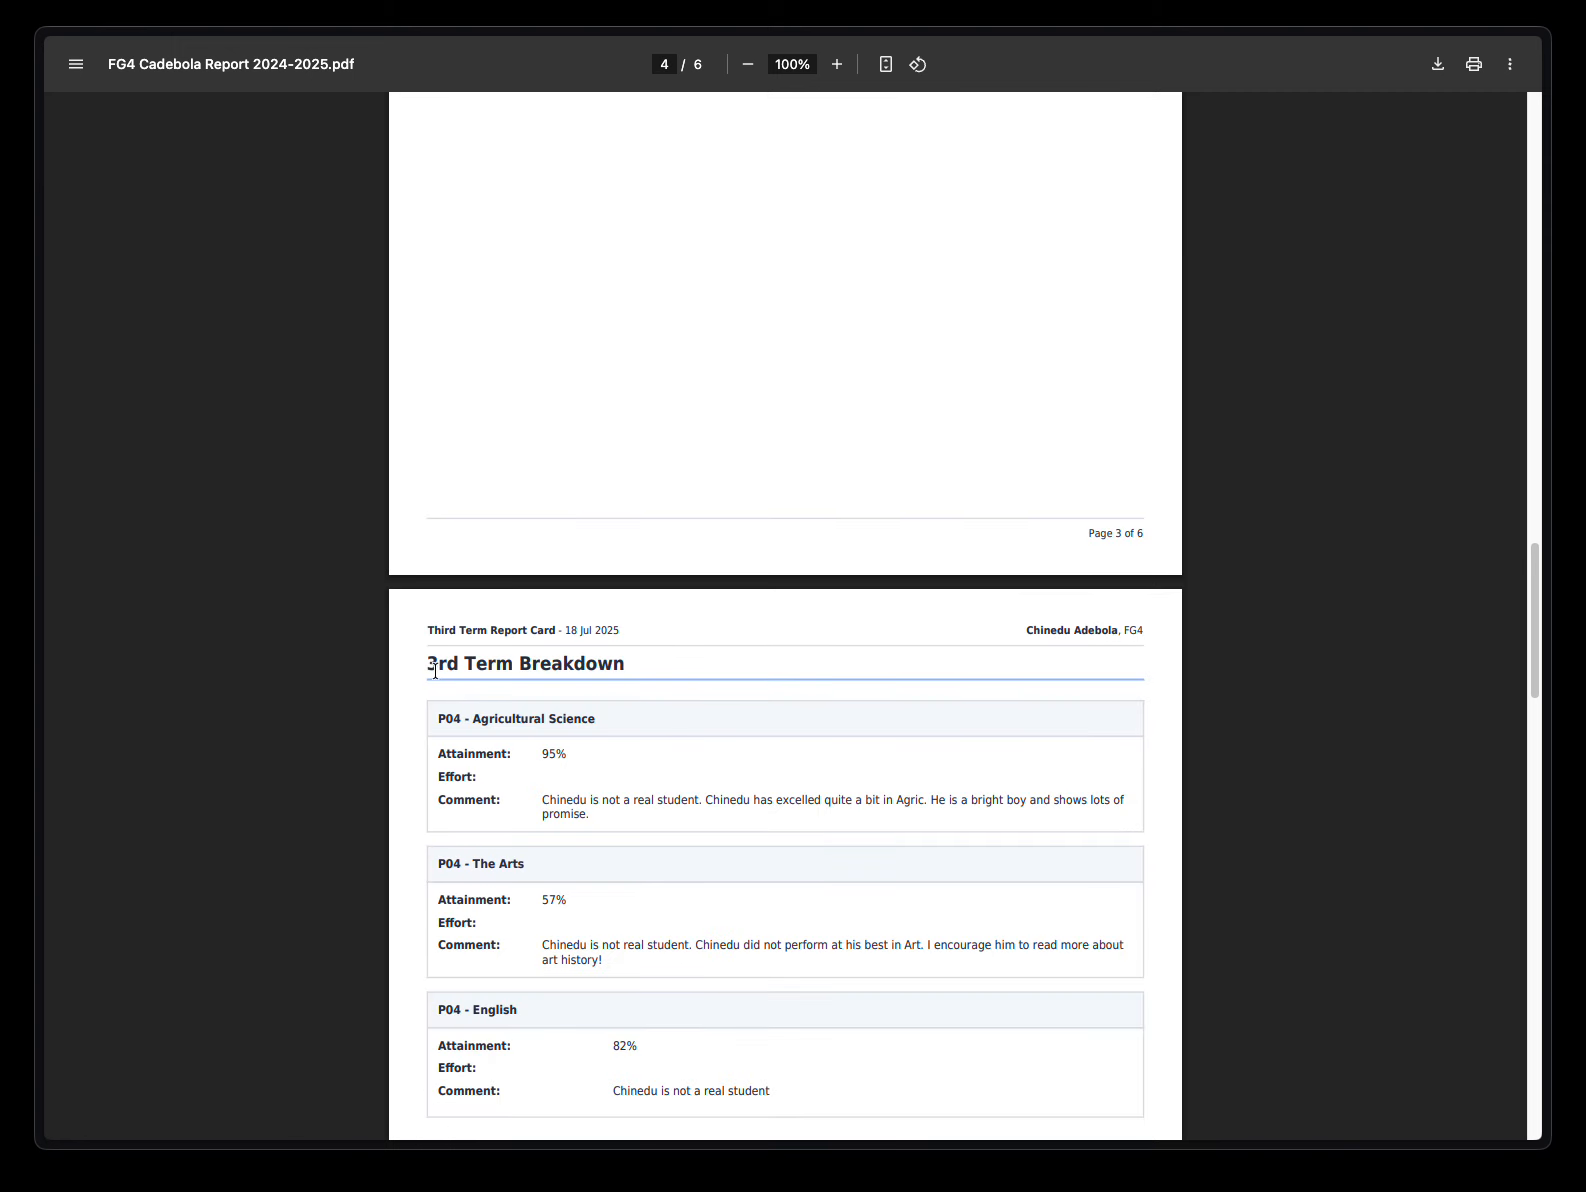
pyautogui.scroll(-1, 668, 716)
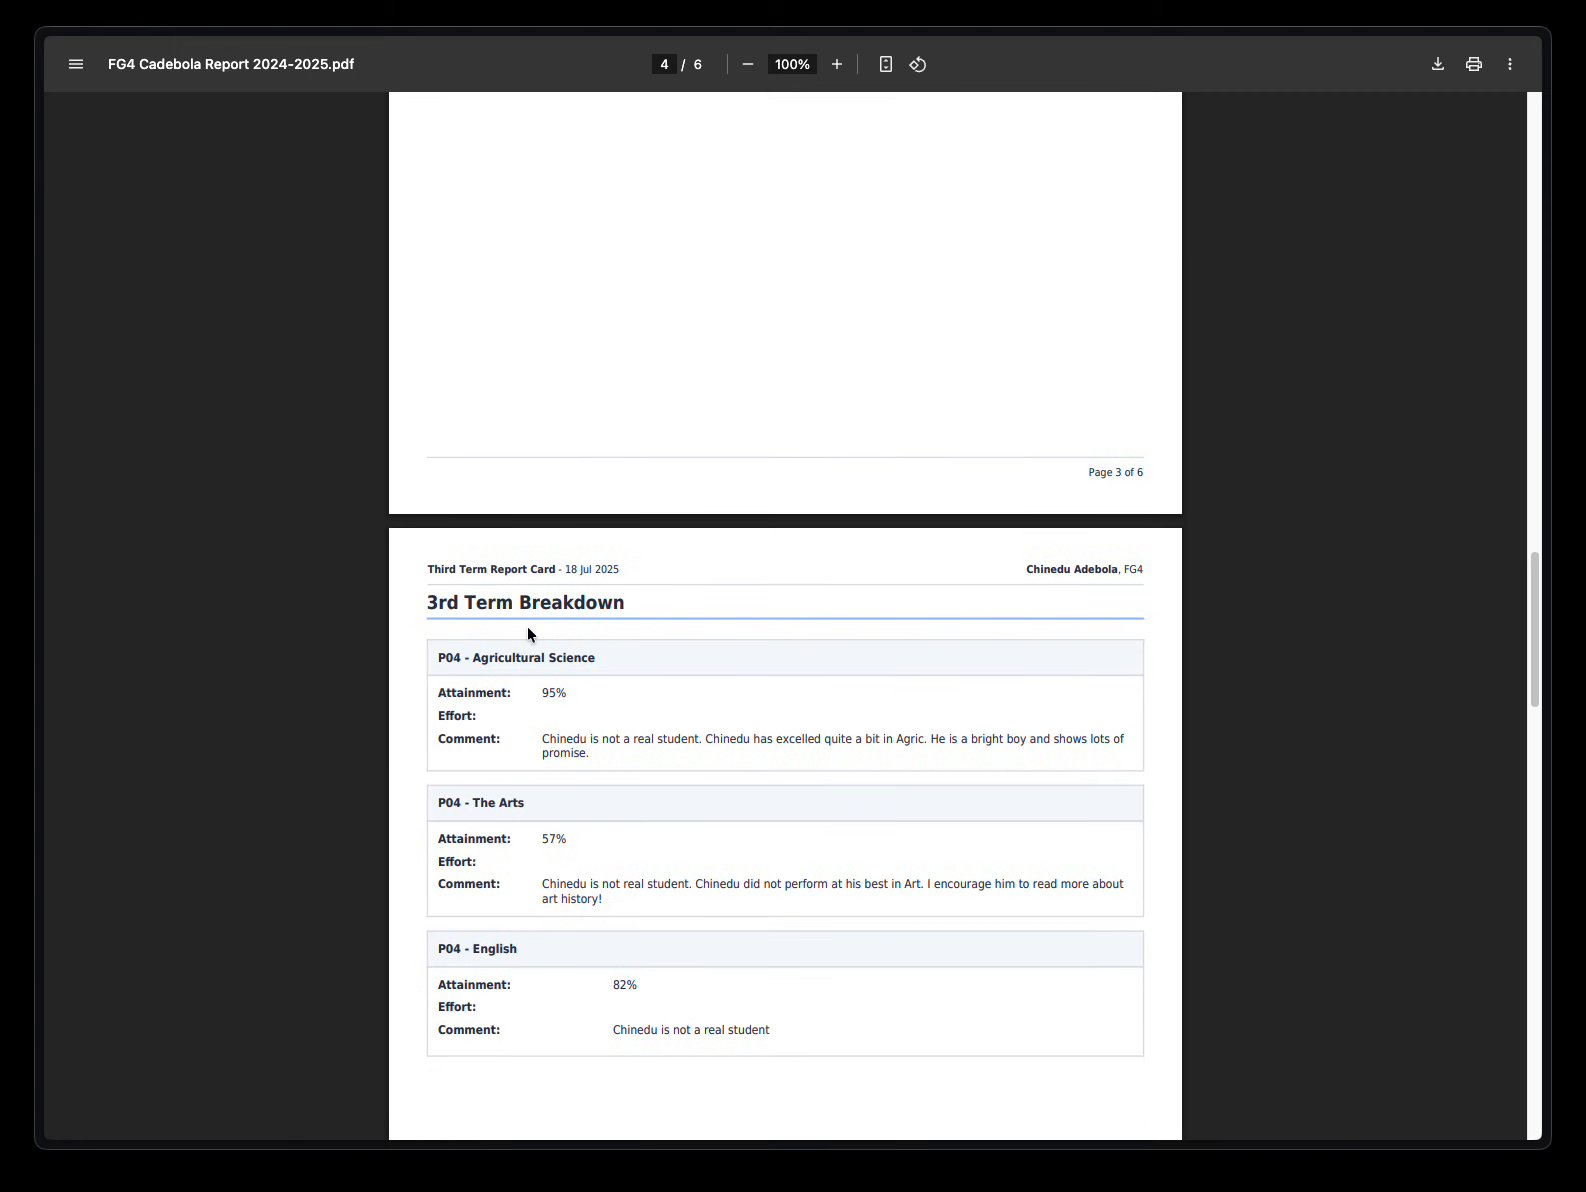
pyautogui.scroll(-3, 453, 646)
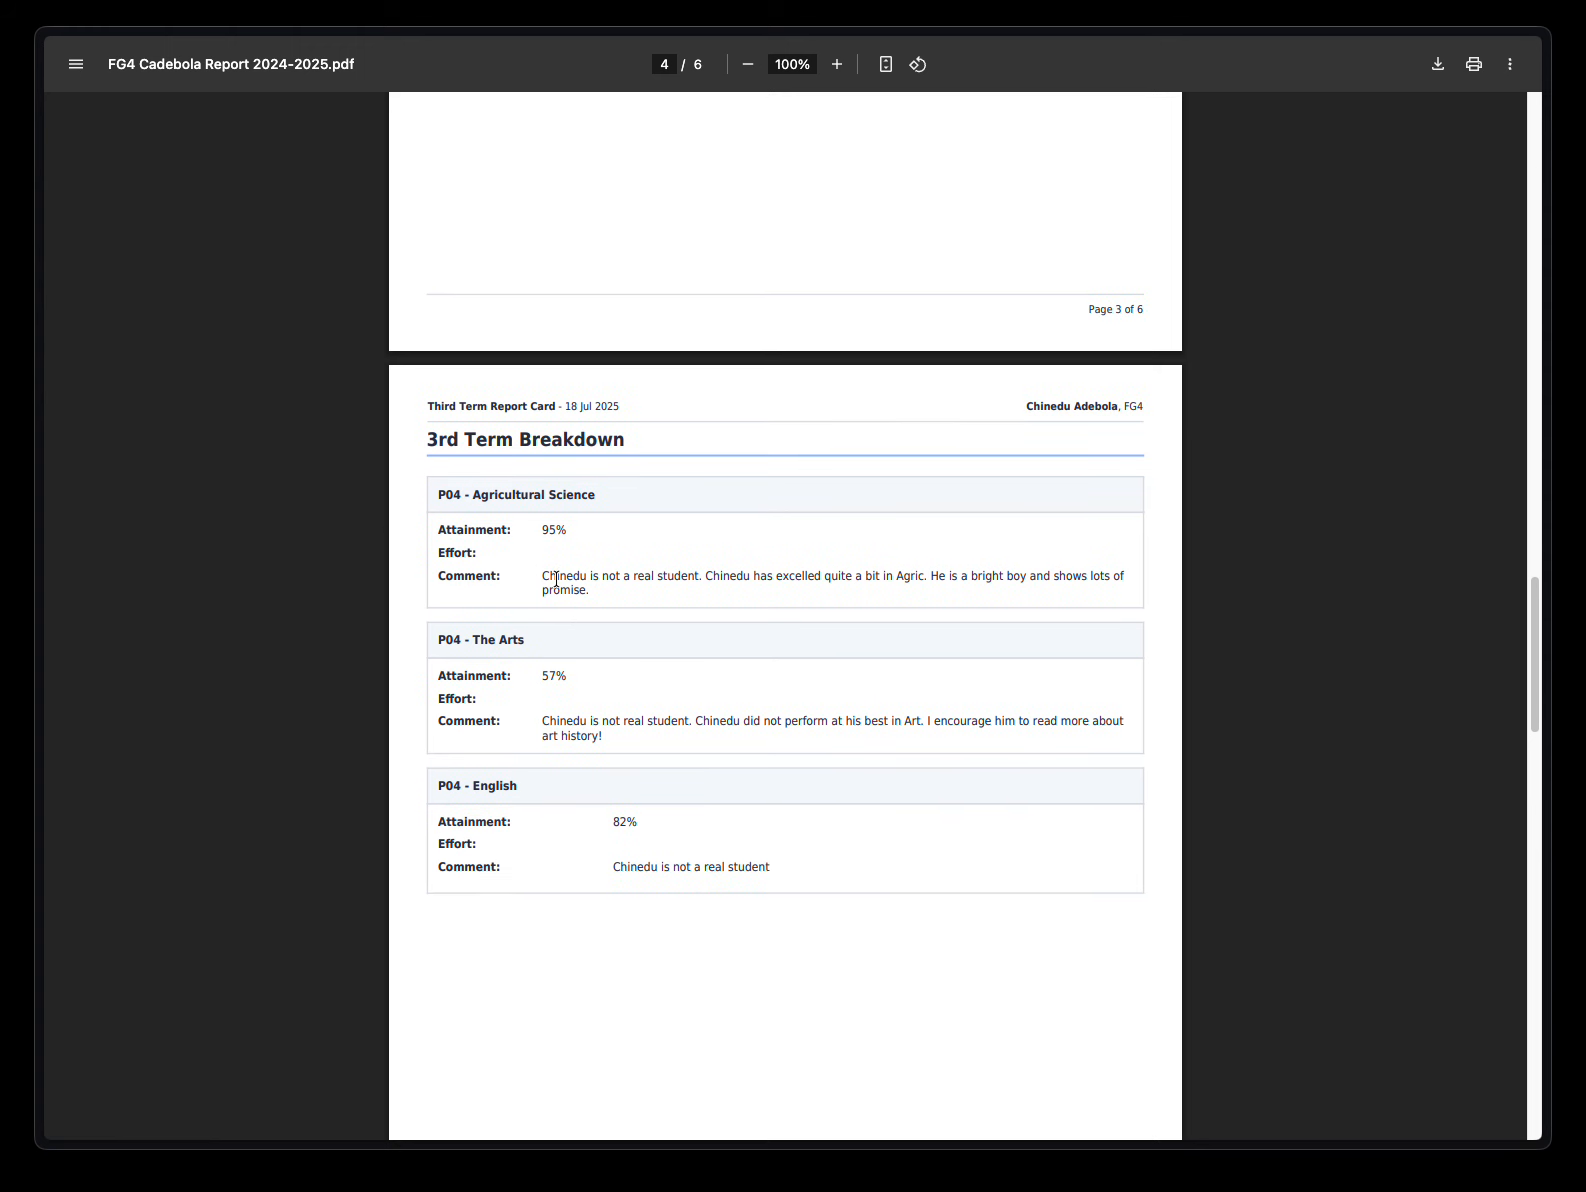
pyautogui.moveTo(543, 577); pyautogui.dragTo(620, 605)
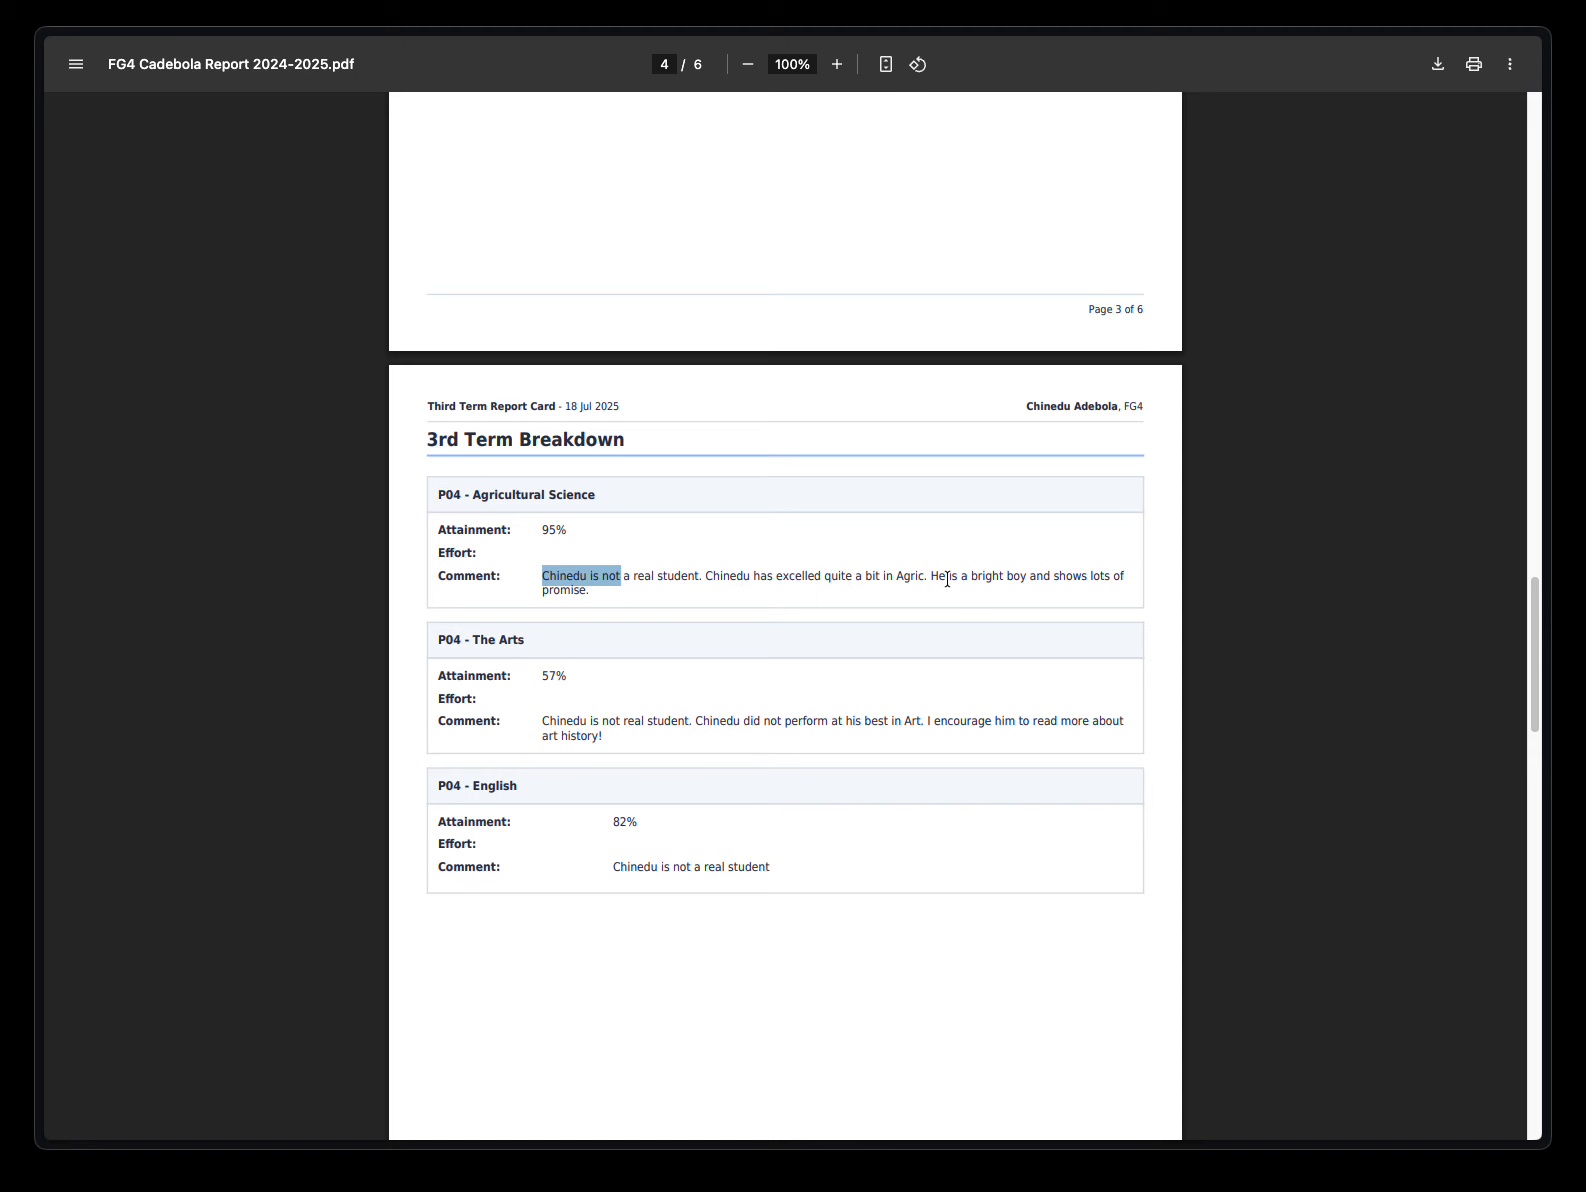
pyautogui.click(684, 573)
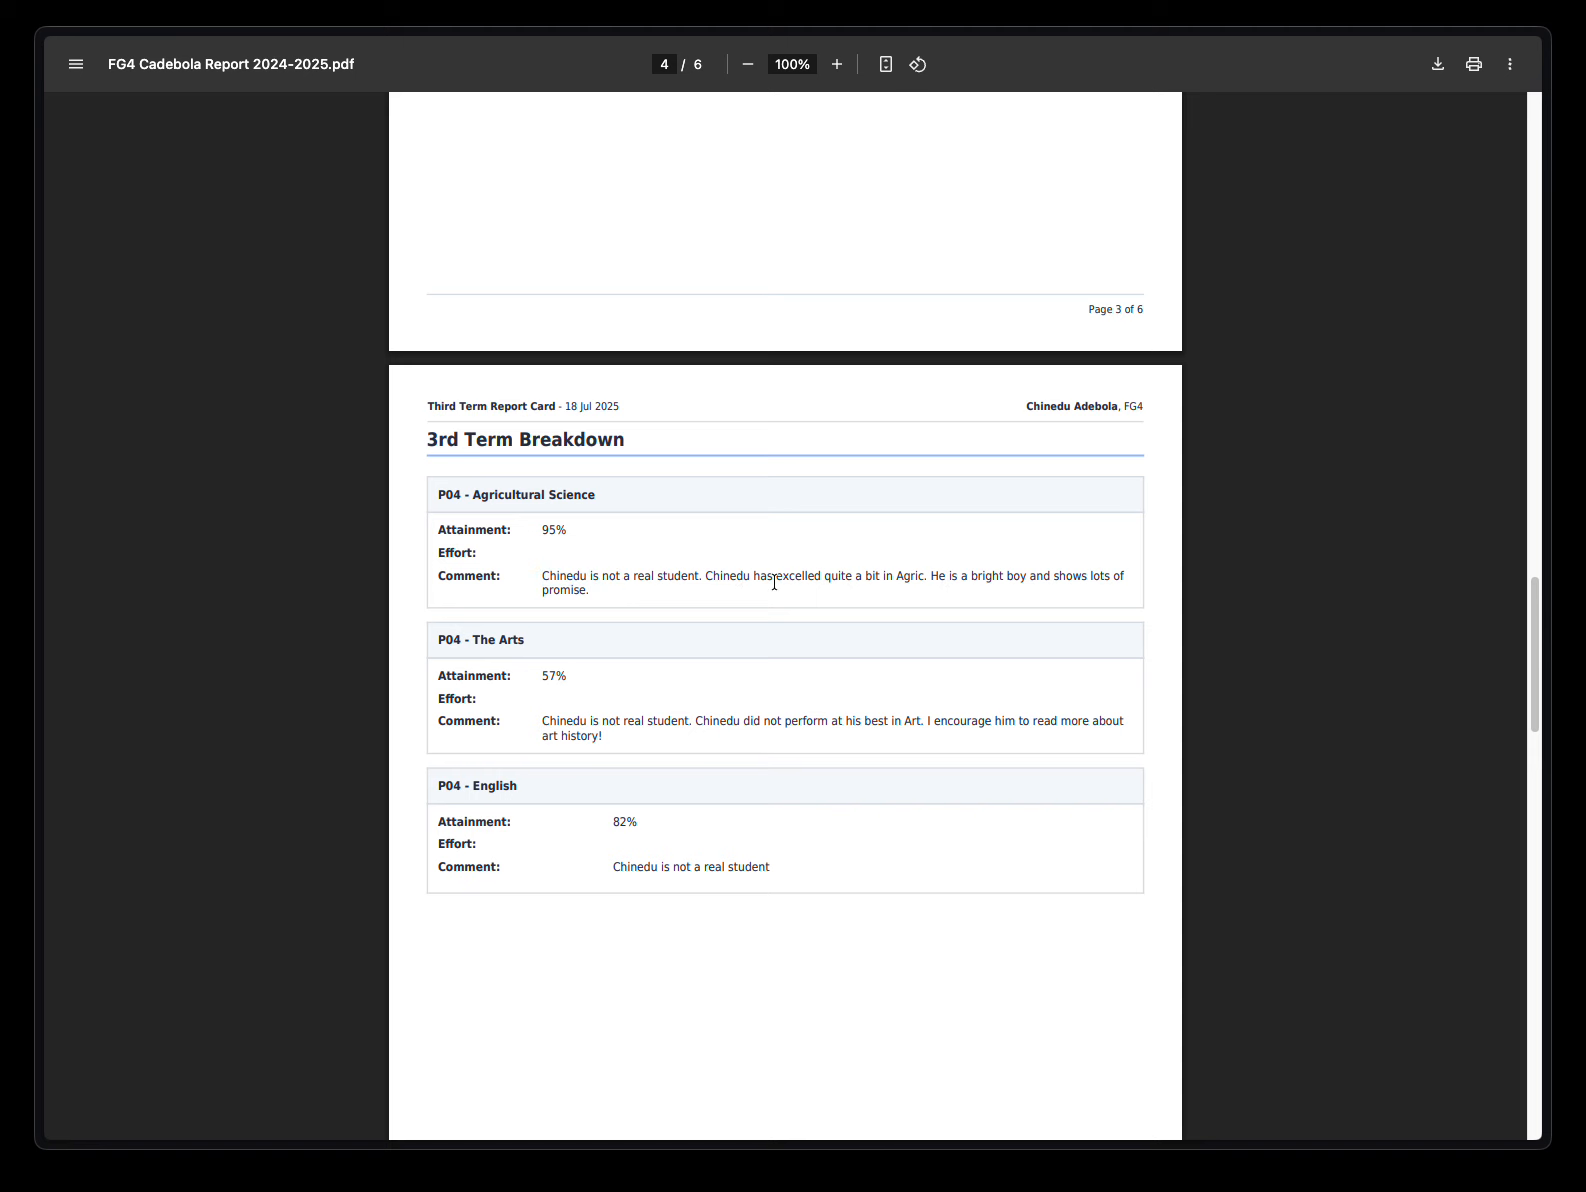
pyautogui.scroll(-3, 748, 641)
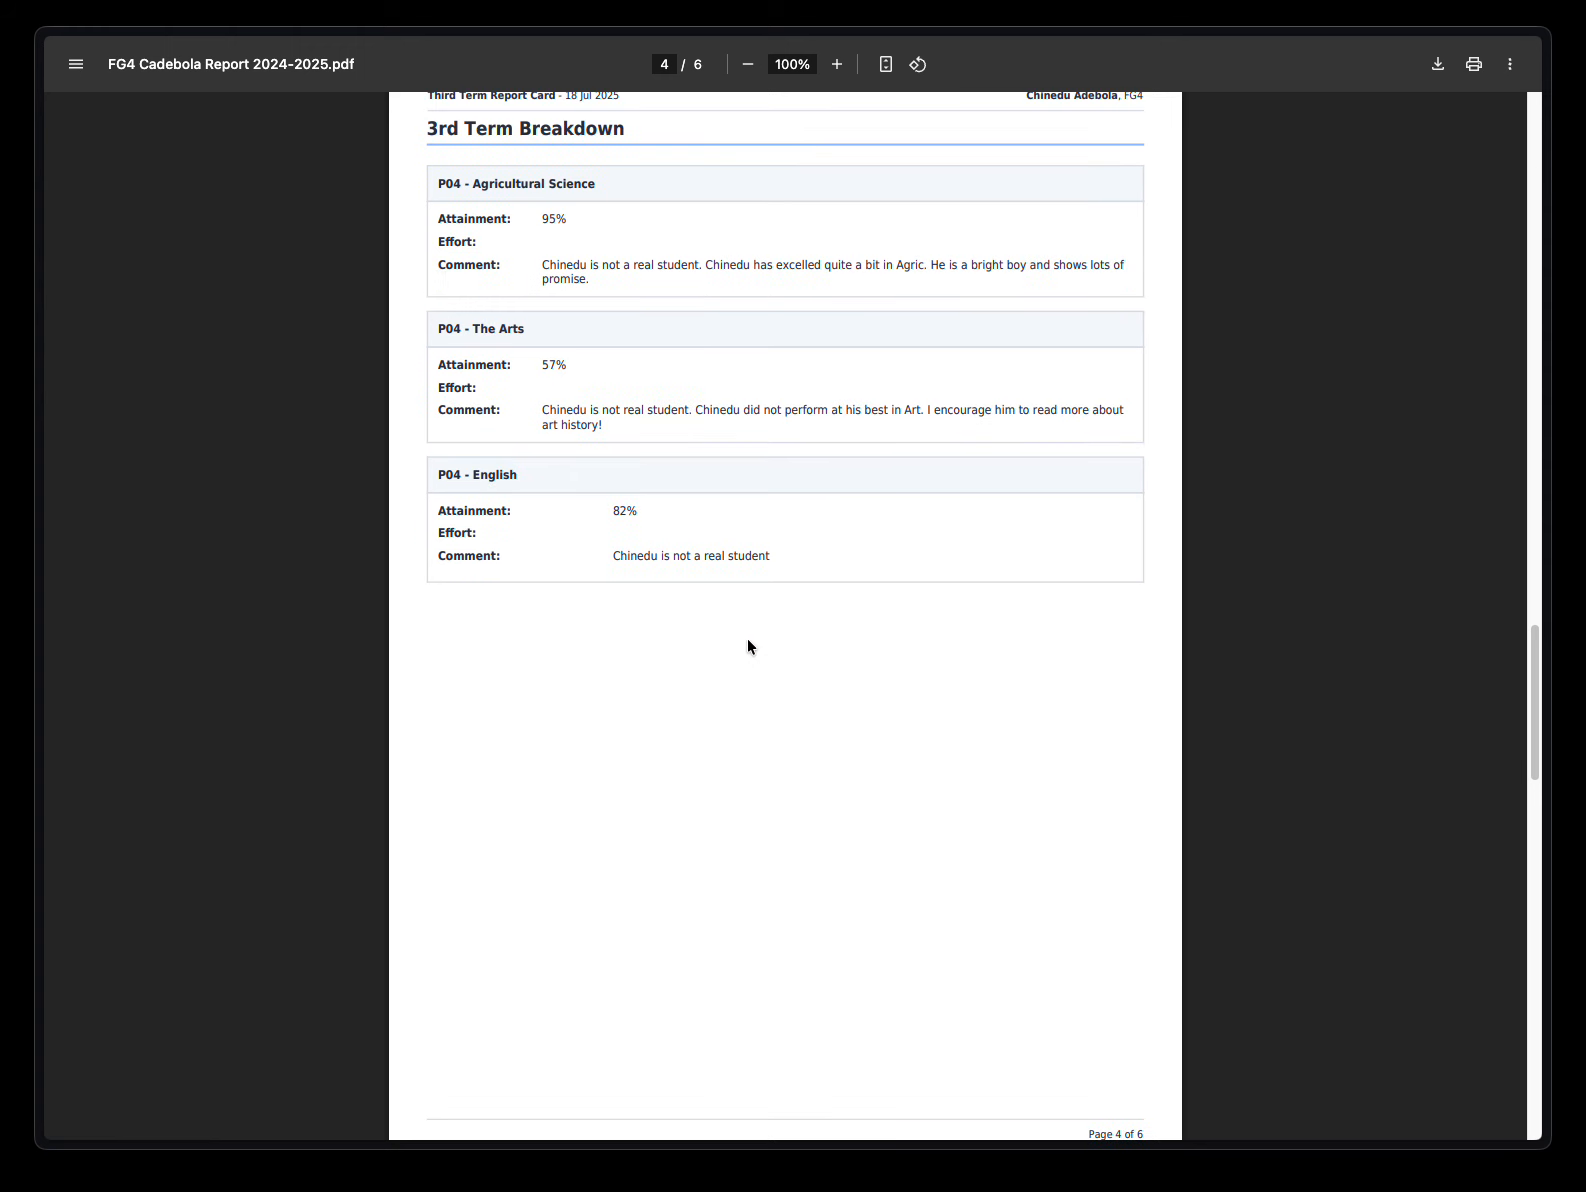
pyautogui.scroll(10, 748, 641)
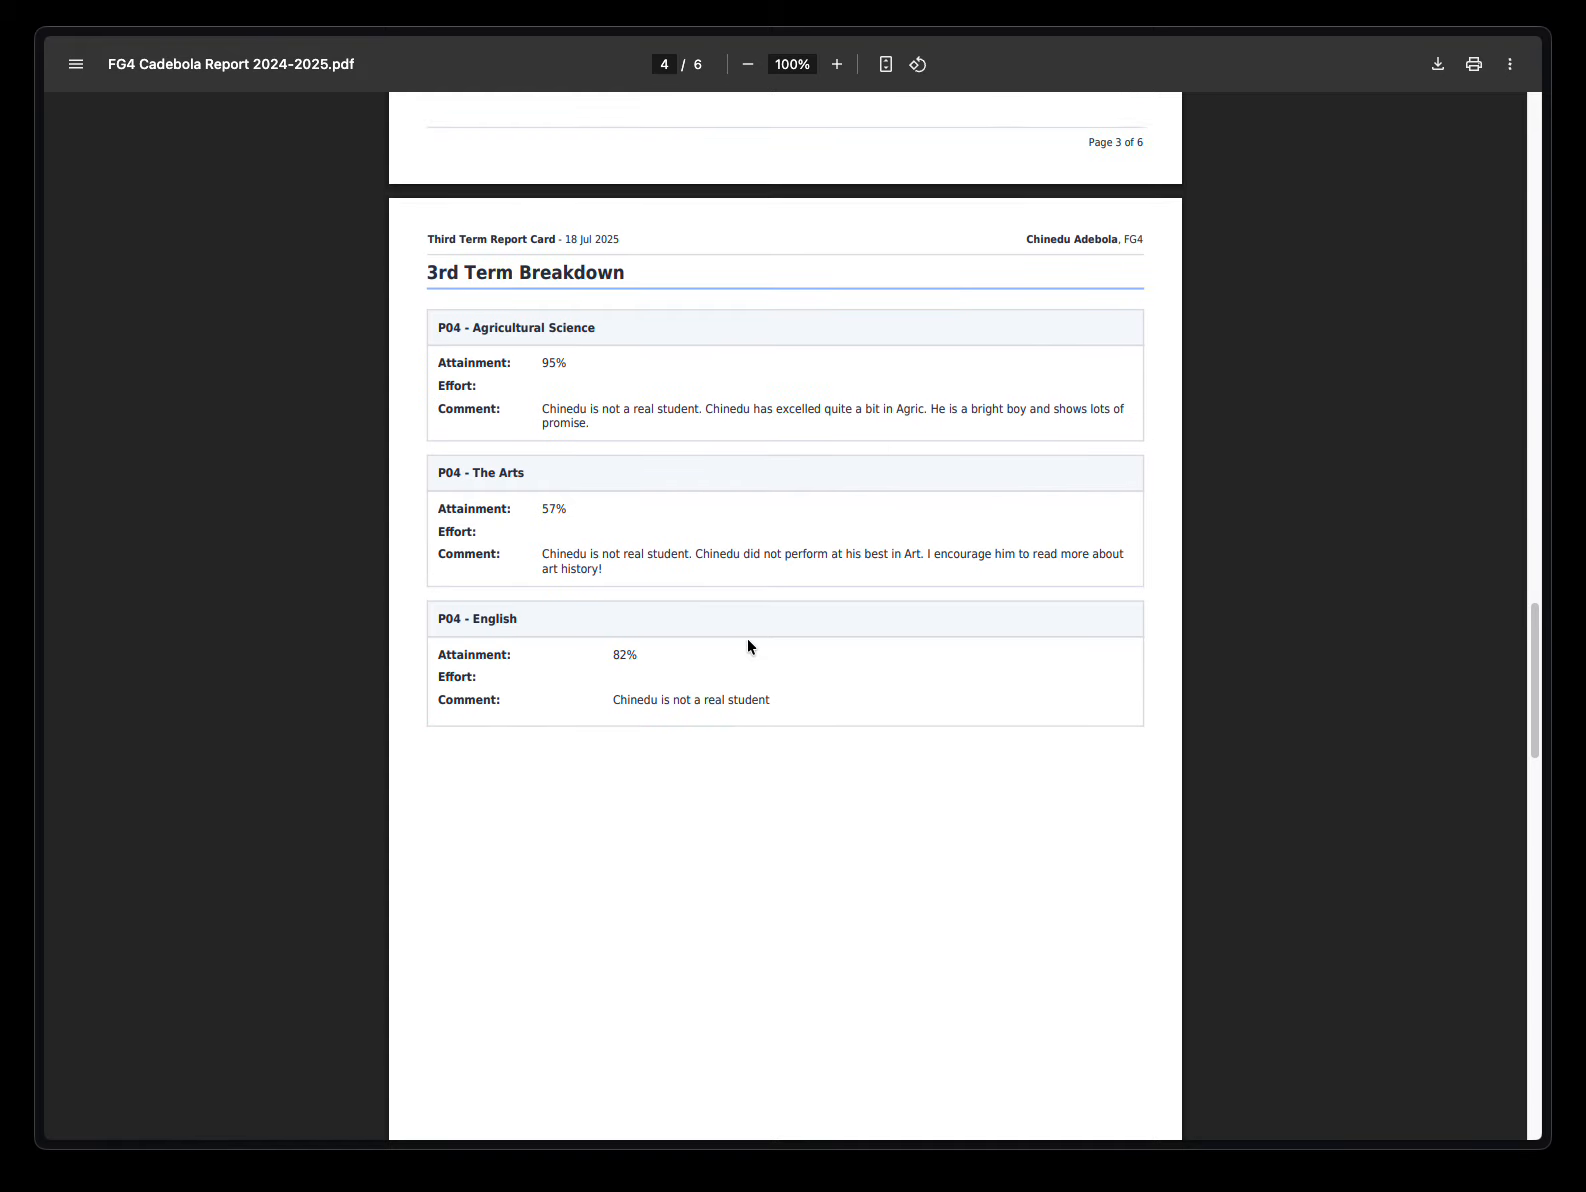
# - Examine the Learning Skills and Work Habits rating key and category descriptions on page 5
pyautogui.scroll(15, 748, 641)
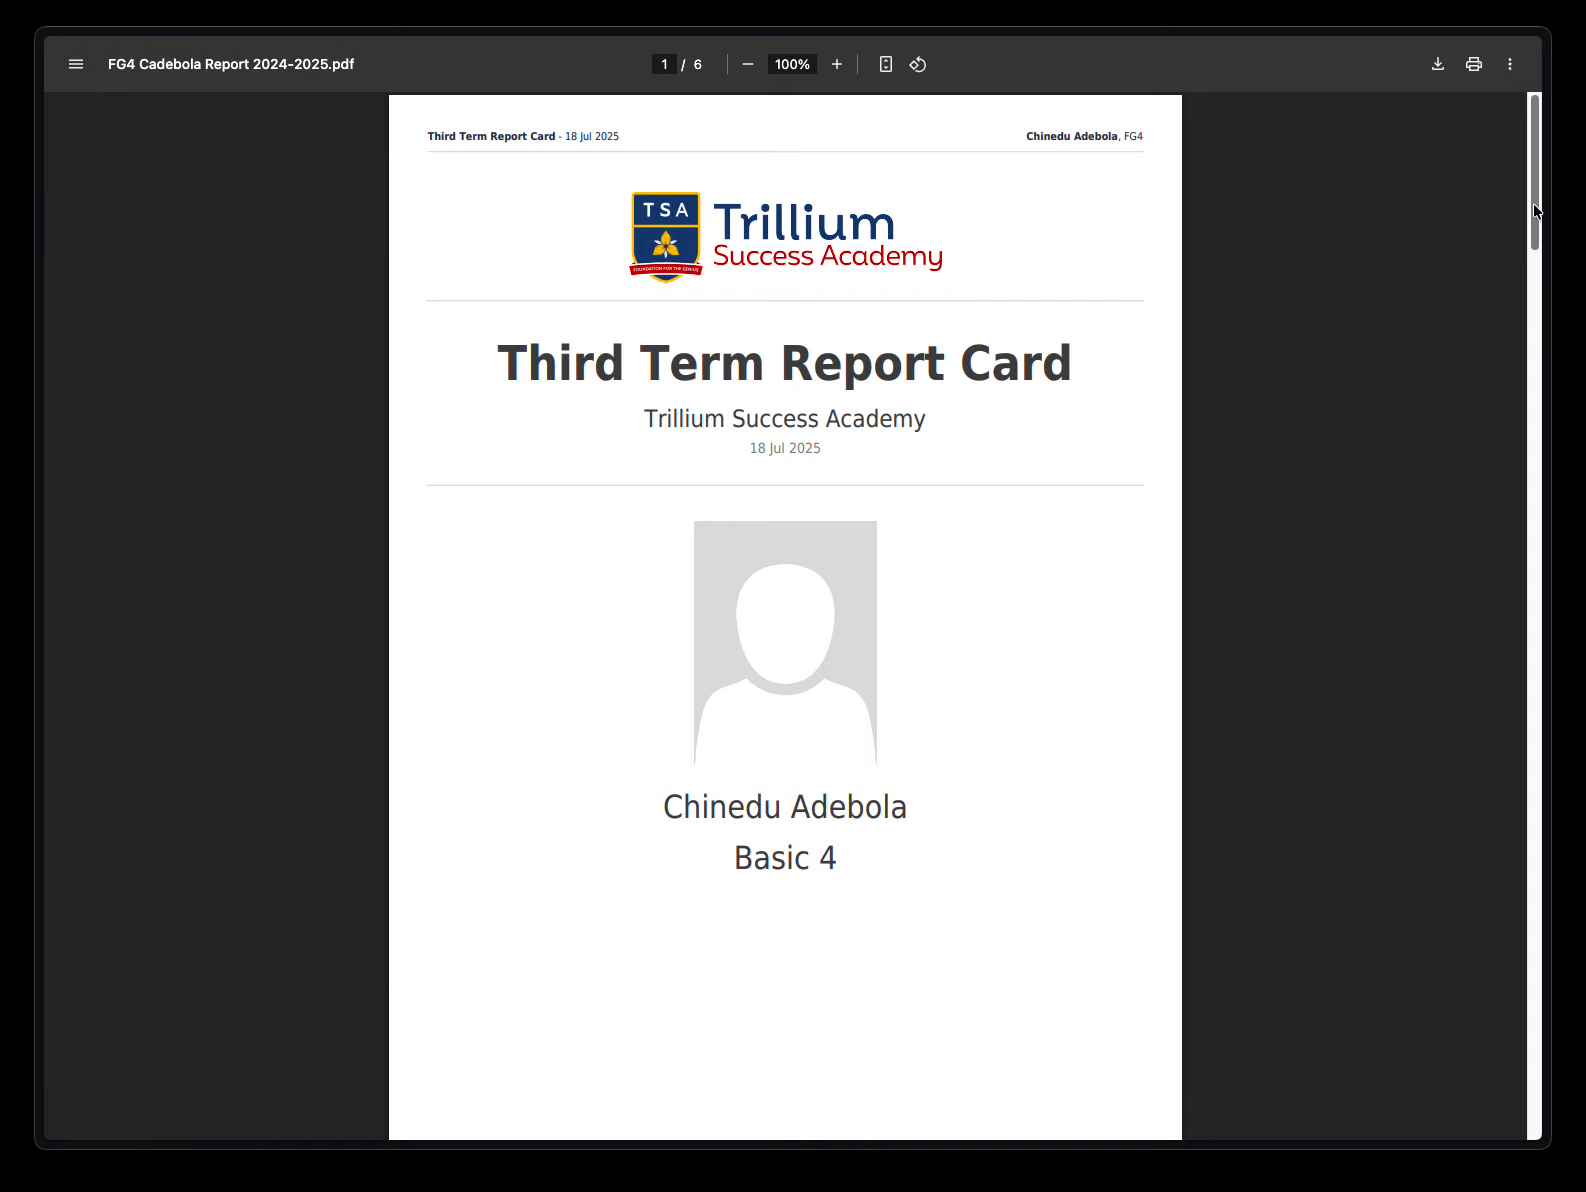
pyautogui.moveTo(1537, 211); pyautogui.dragTo(1507, 852)
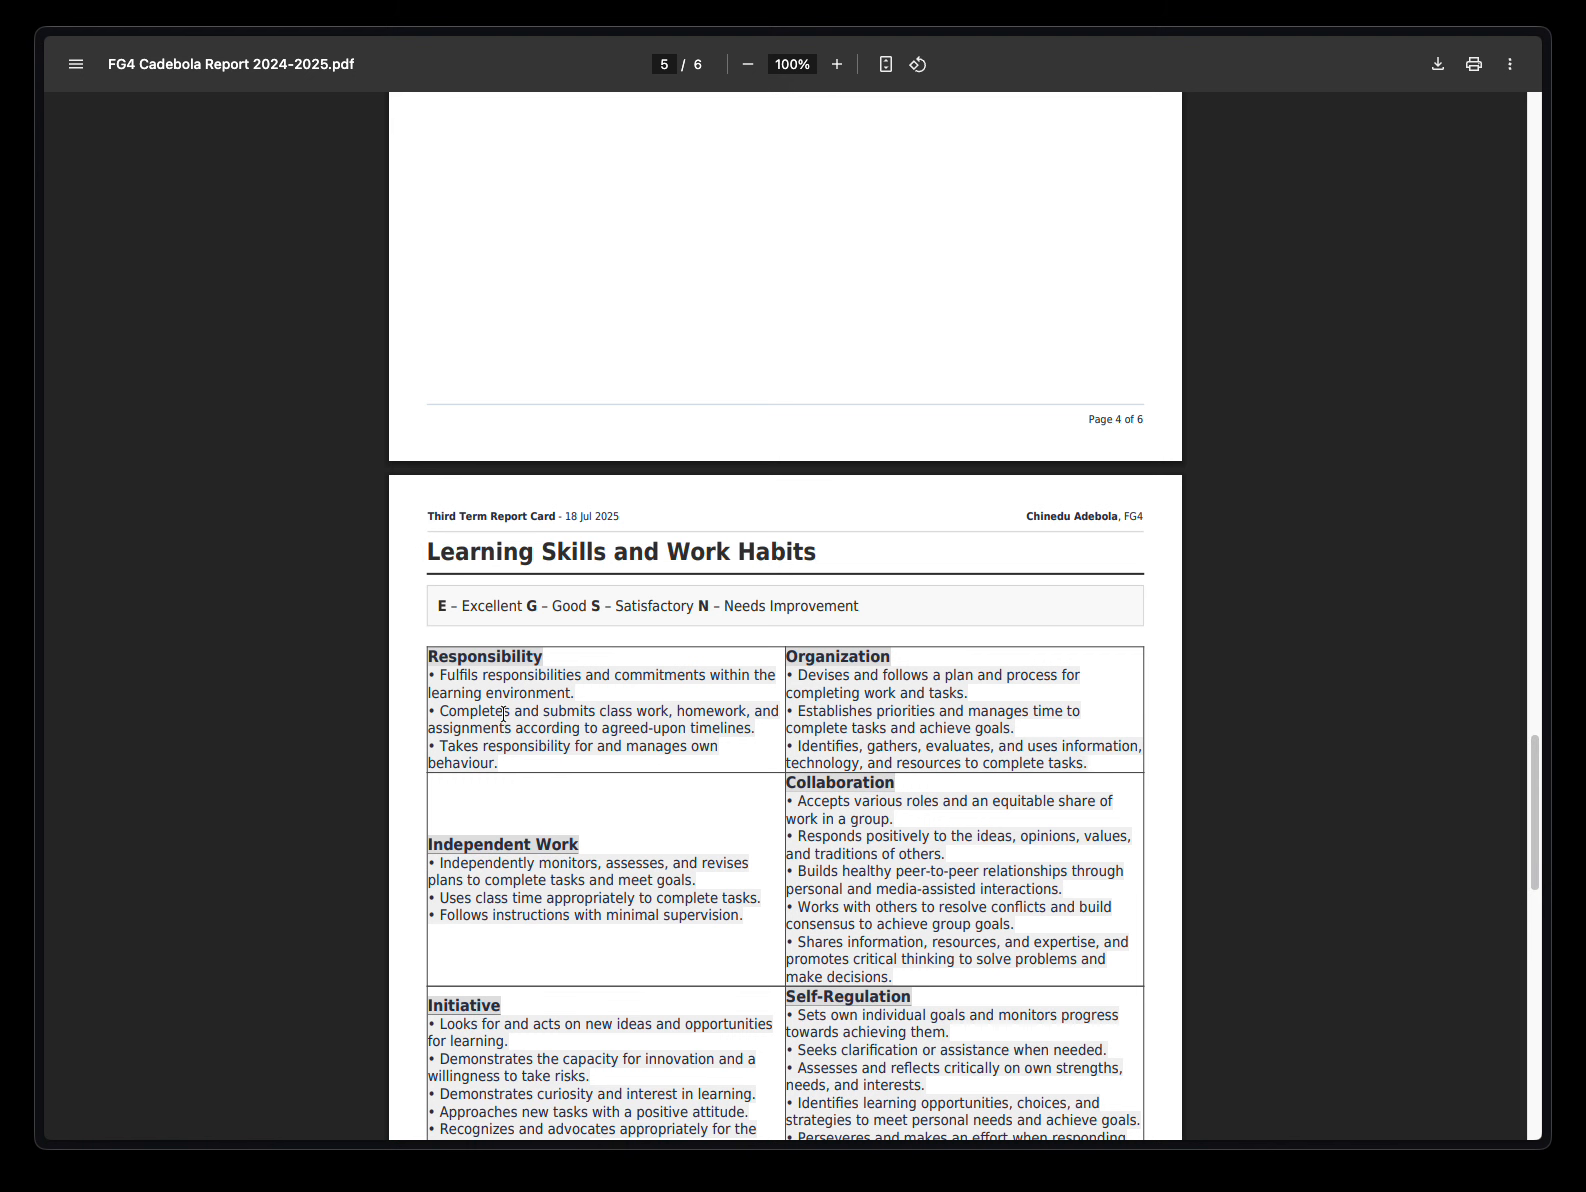
pyautogui.scroll(-1, 503, 714)
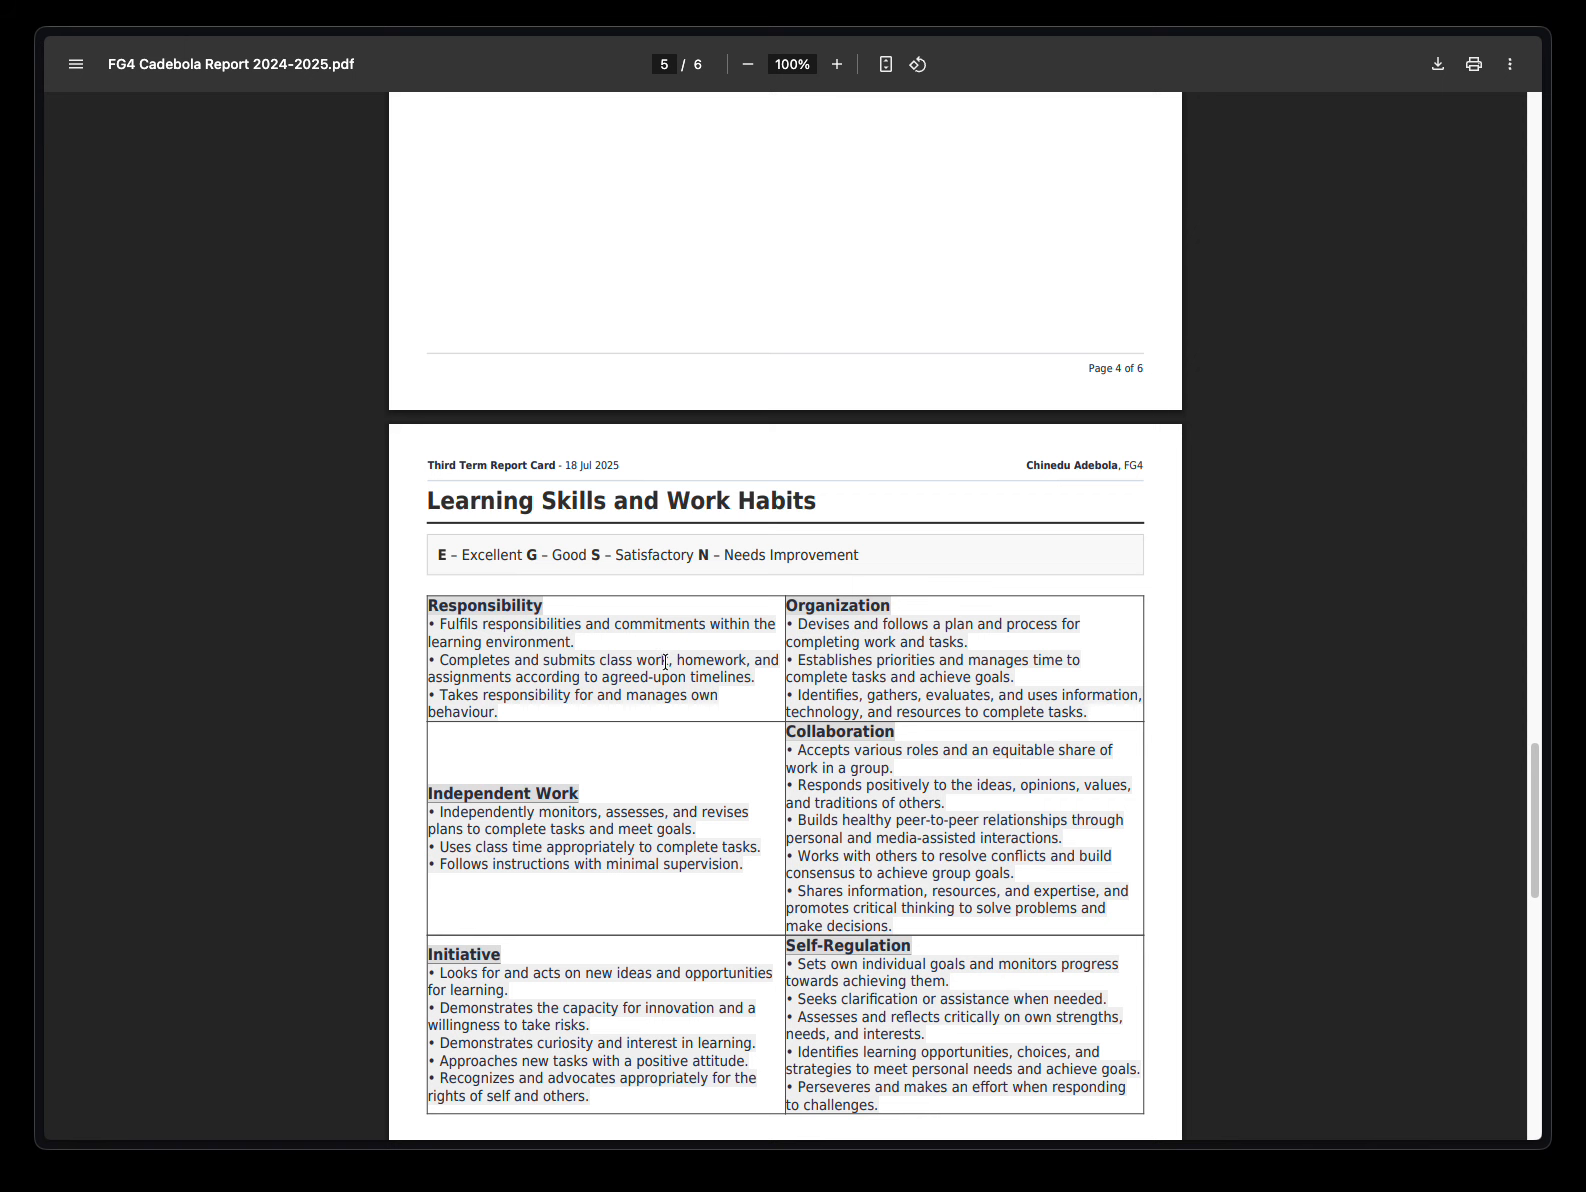
# - Examine the Academic Subjects table on page 6, matching abbreviations such as French and CRK to their full subject names
pyautogui.scroll(-20, 757, 678)
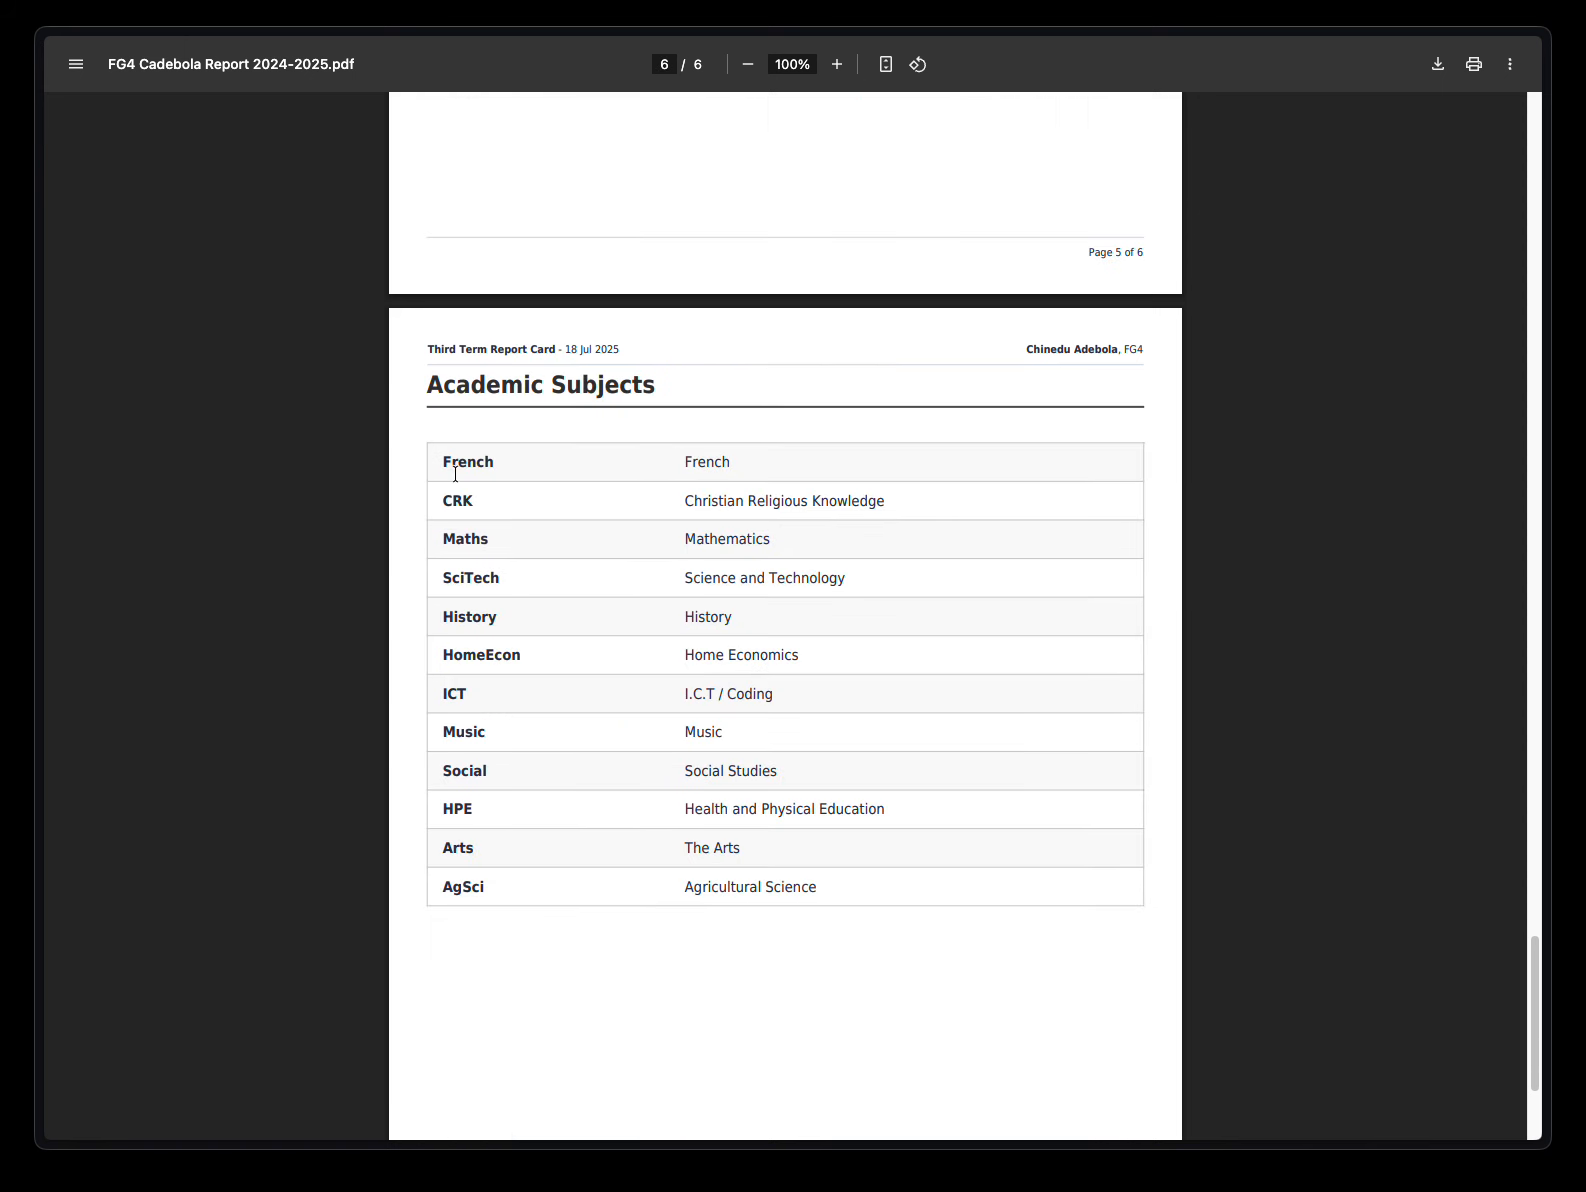
pyautogui.moveTo(439, 458); pyautogui.dragTo(508, 454)
pyautogui.moveTo(446, 500); pyautogui.dragTo(477, 497)
pyautogui.scroll(-3, 639, 643)
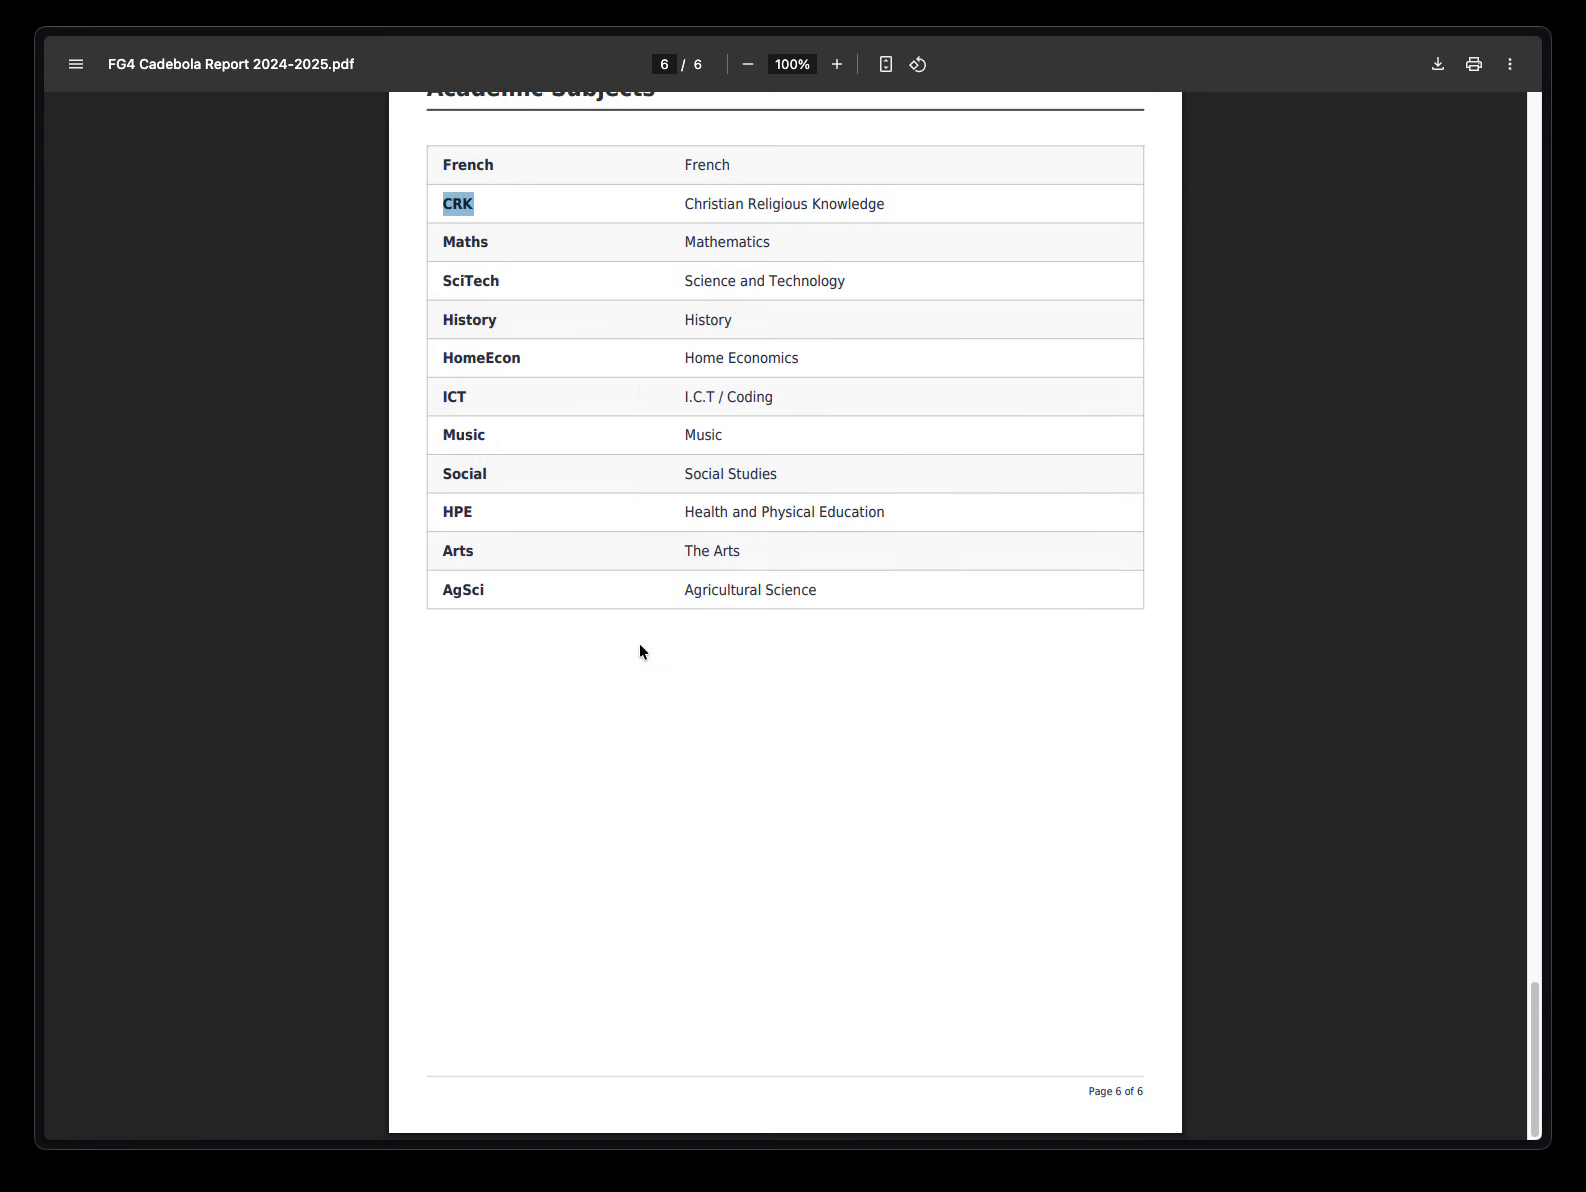
pyautogui.scroll(1, 639, 643)
# - Return to the report card's cover page, then switch back to the Gibbon portal's My Reporting page
pyautogui.moveTo(1538, 1015); pyautogui.dragTo(1548, 130)
pyautogui.moveTo(38, 226)
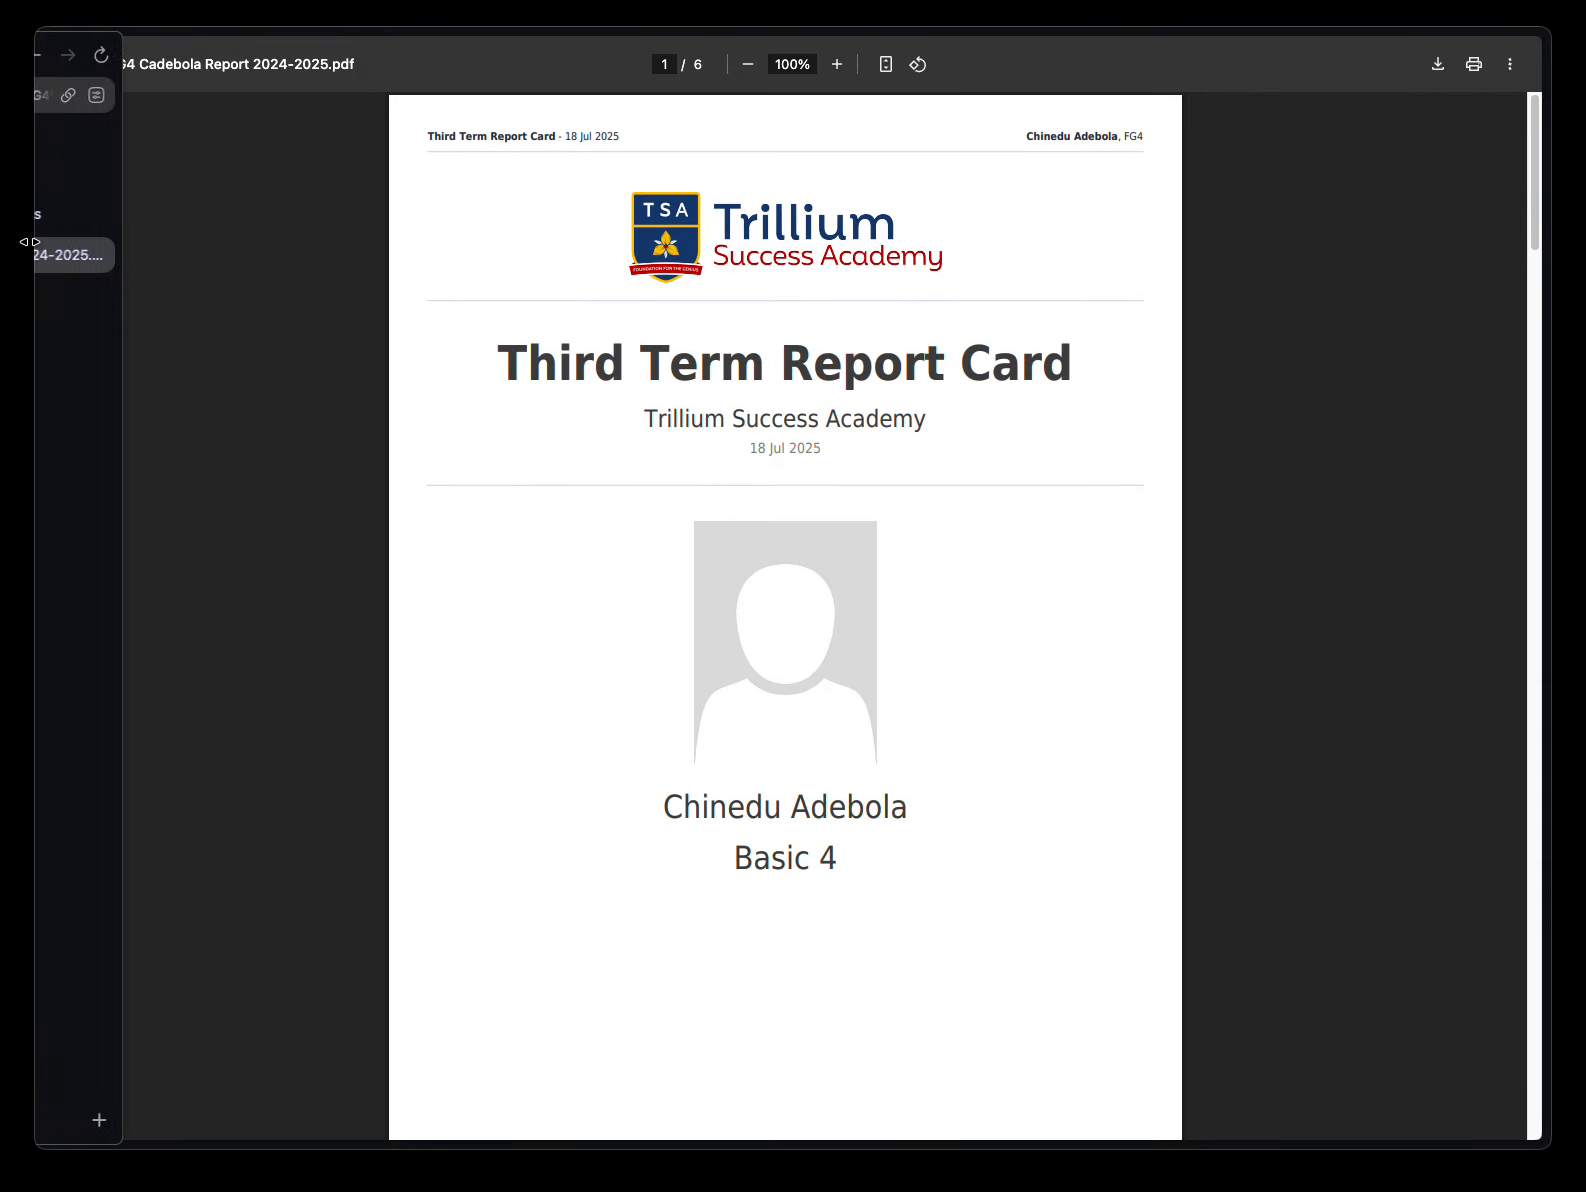
pyautogui.click(155, 220)
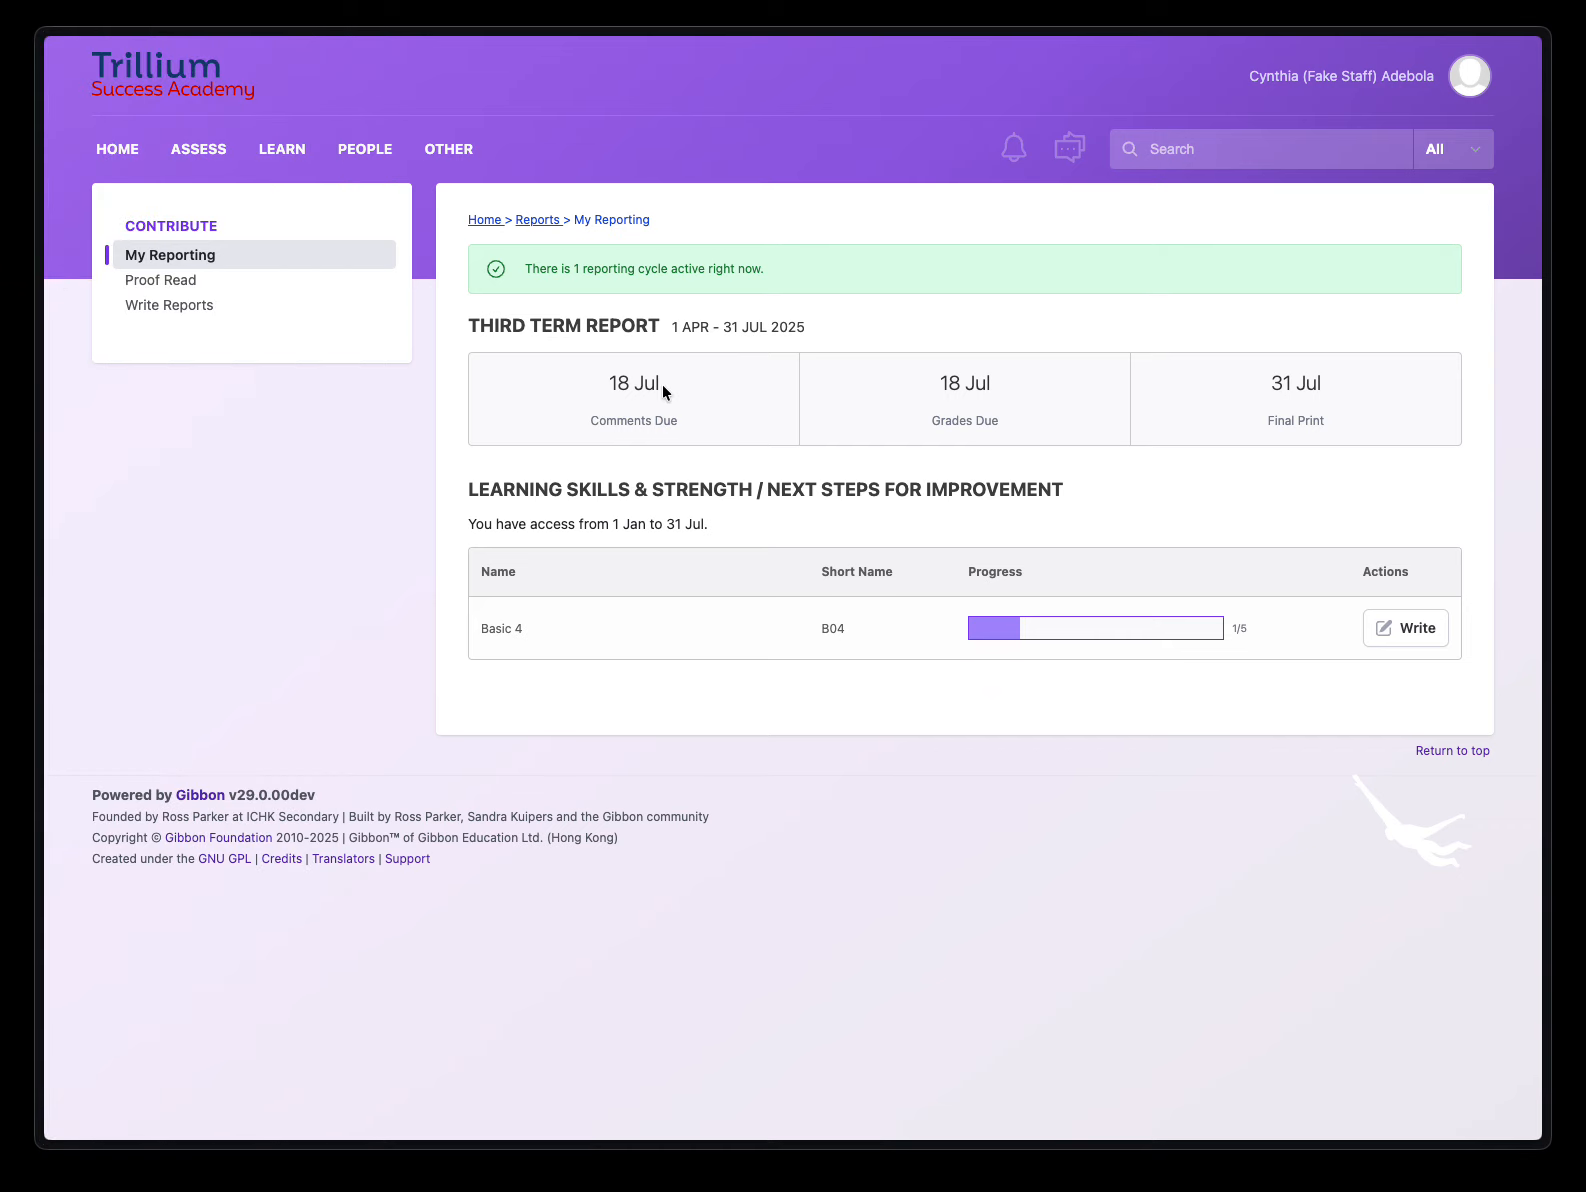